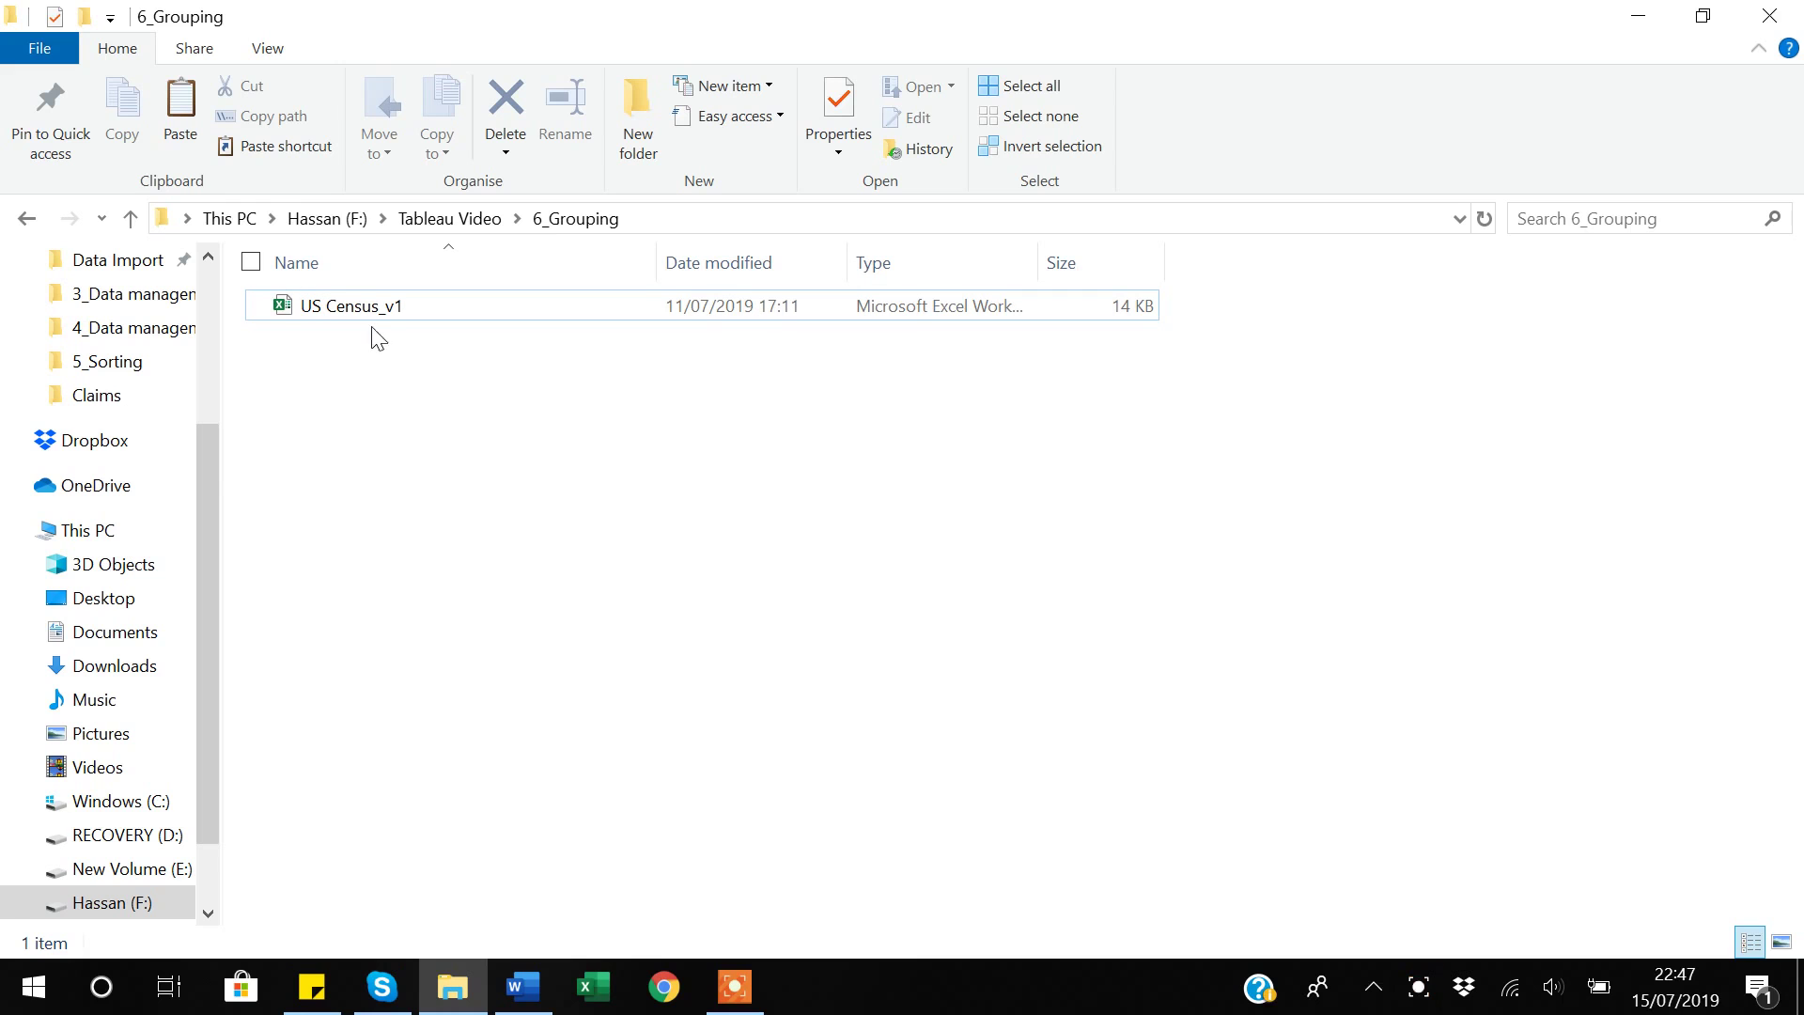
Open the US Census_v1 workbook and examine its row extent and the Country, state, state2 and region columns.
left_click(371, 316)
double_click(371, 316)
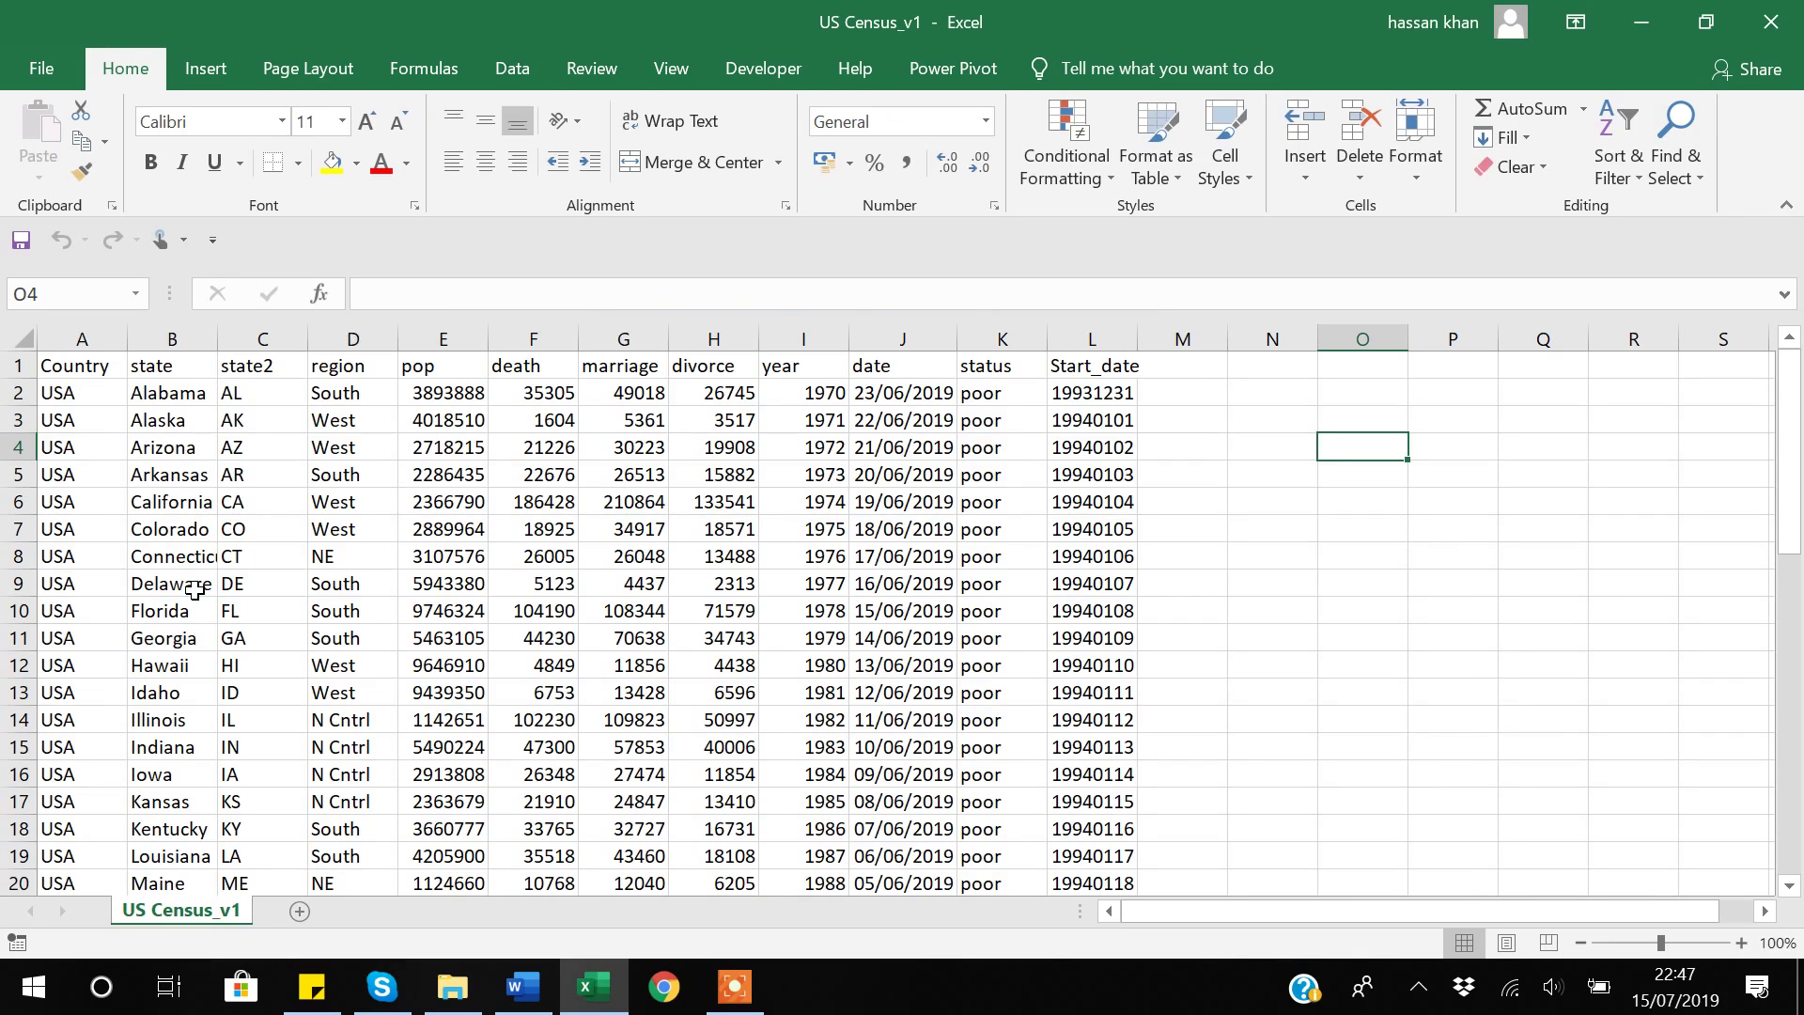
left_click(85, 387)
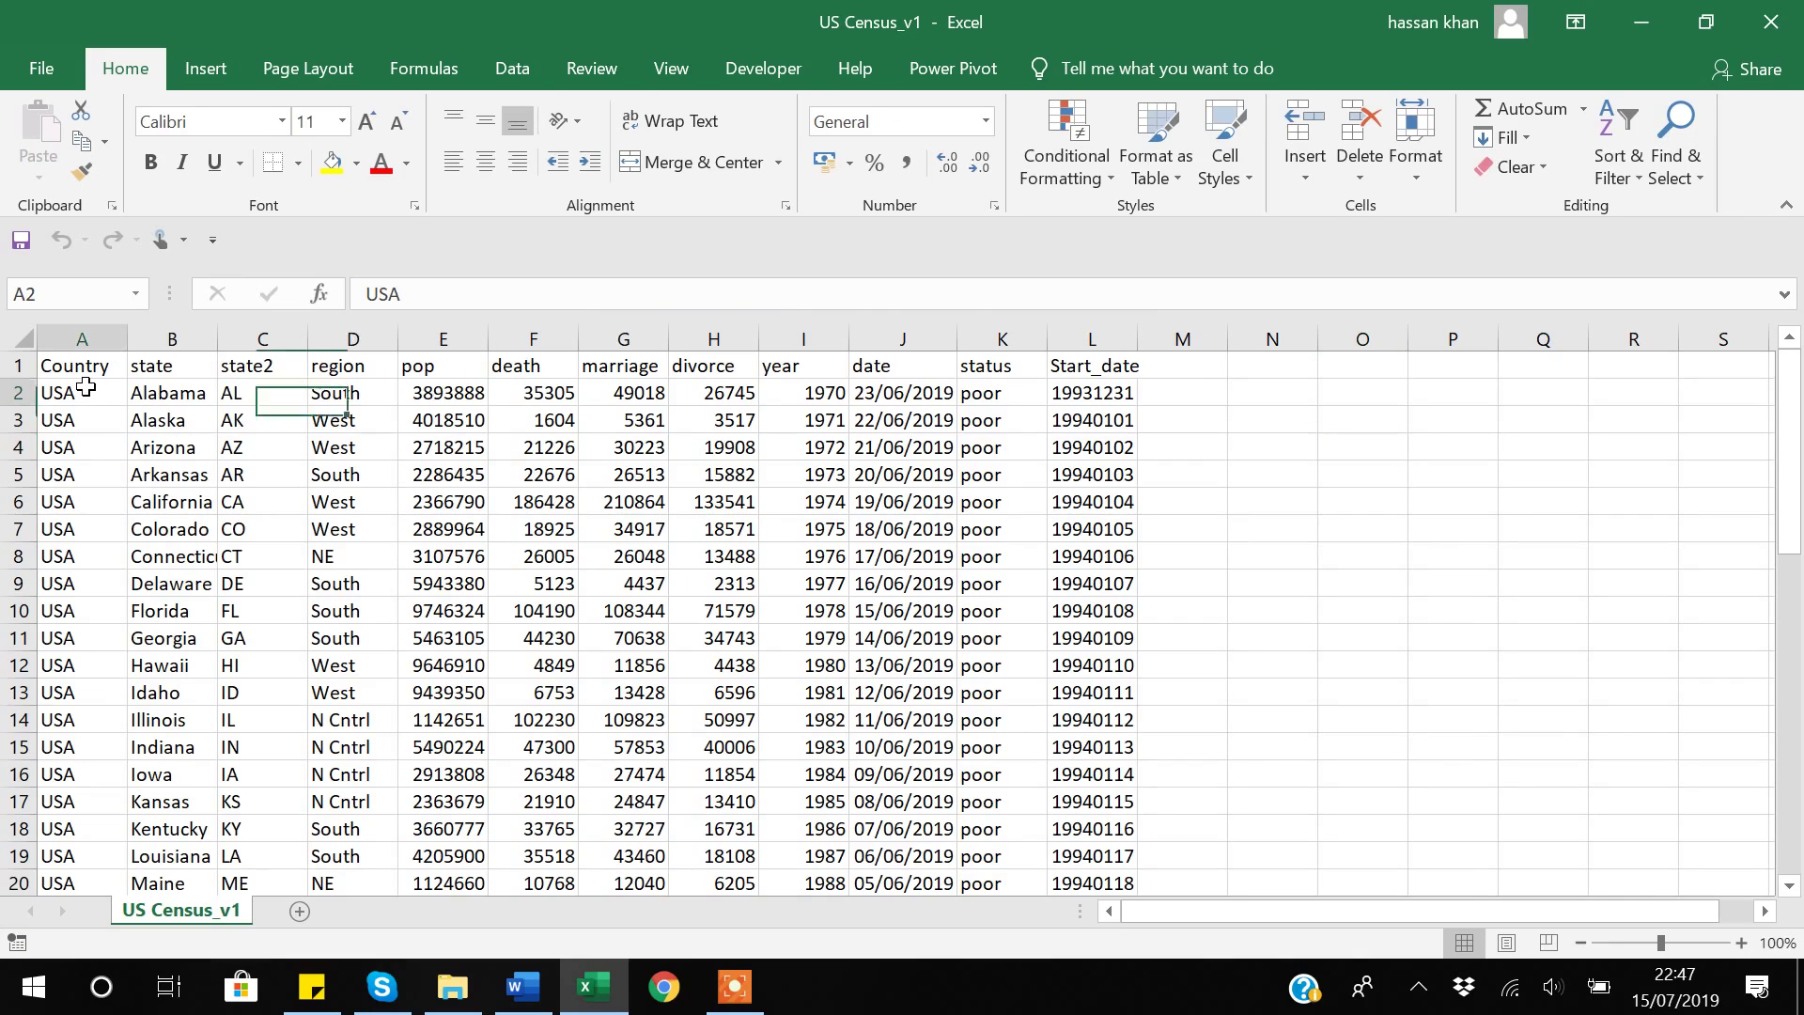
key("ctrl+Down")
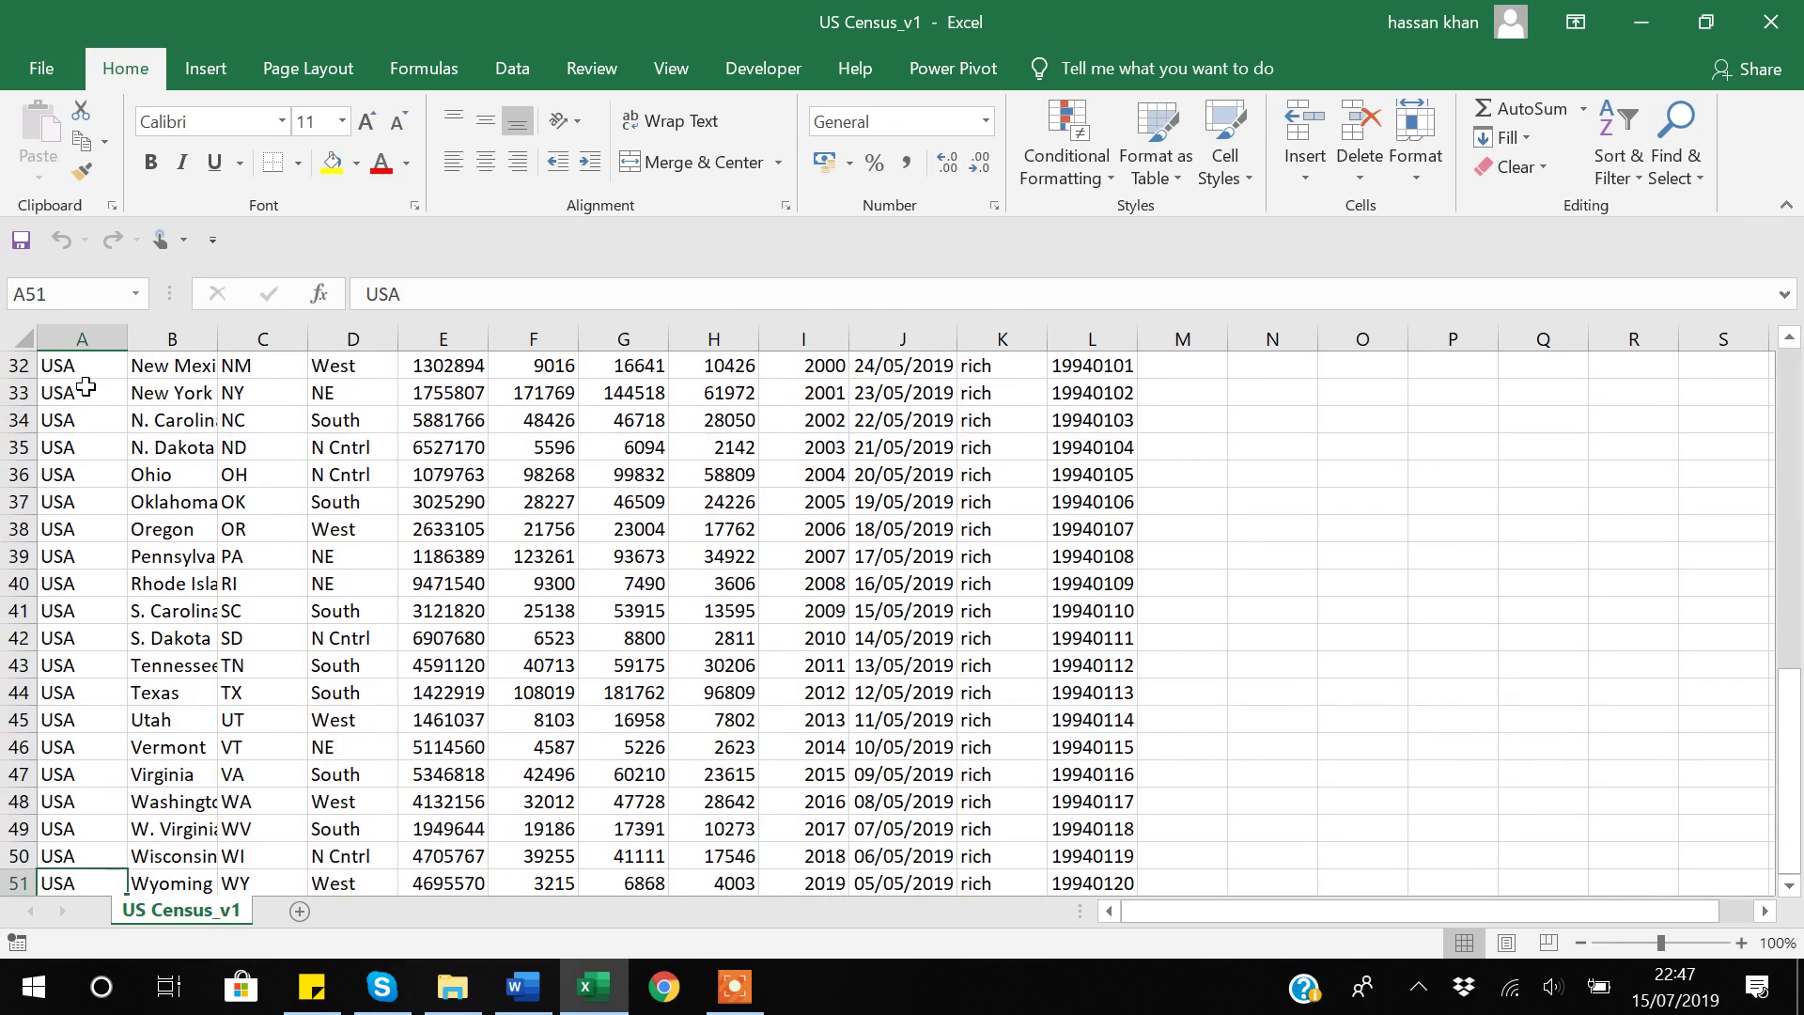
key("ctrl+Up")
key("Right")
key("Down")
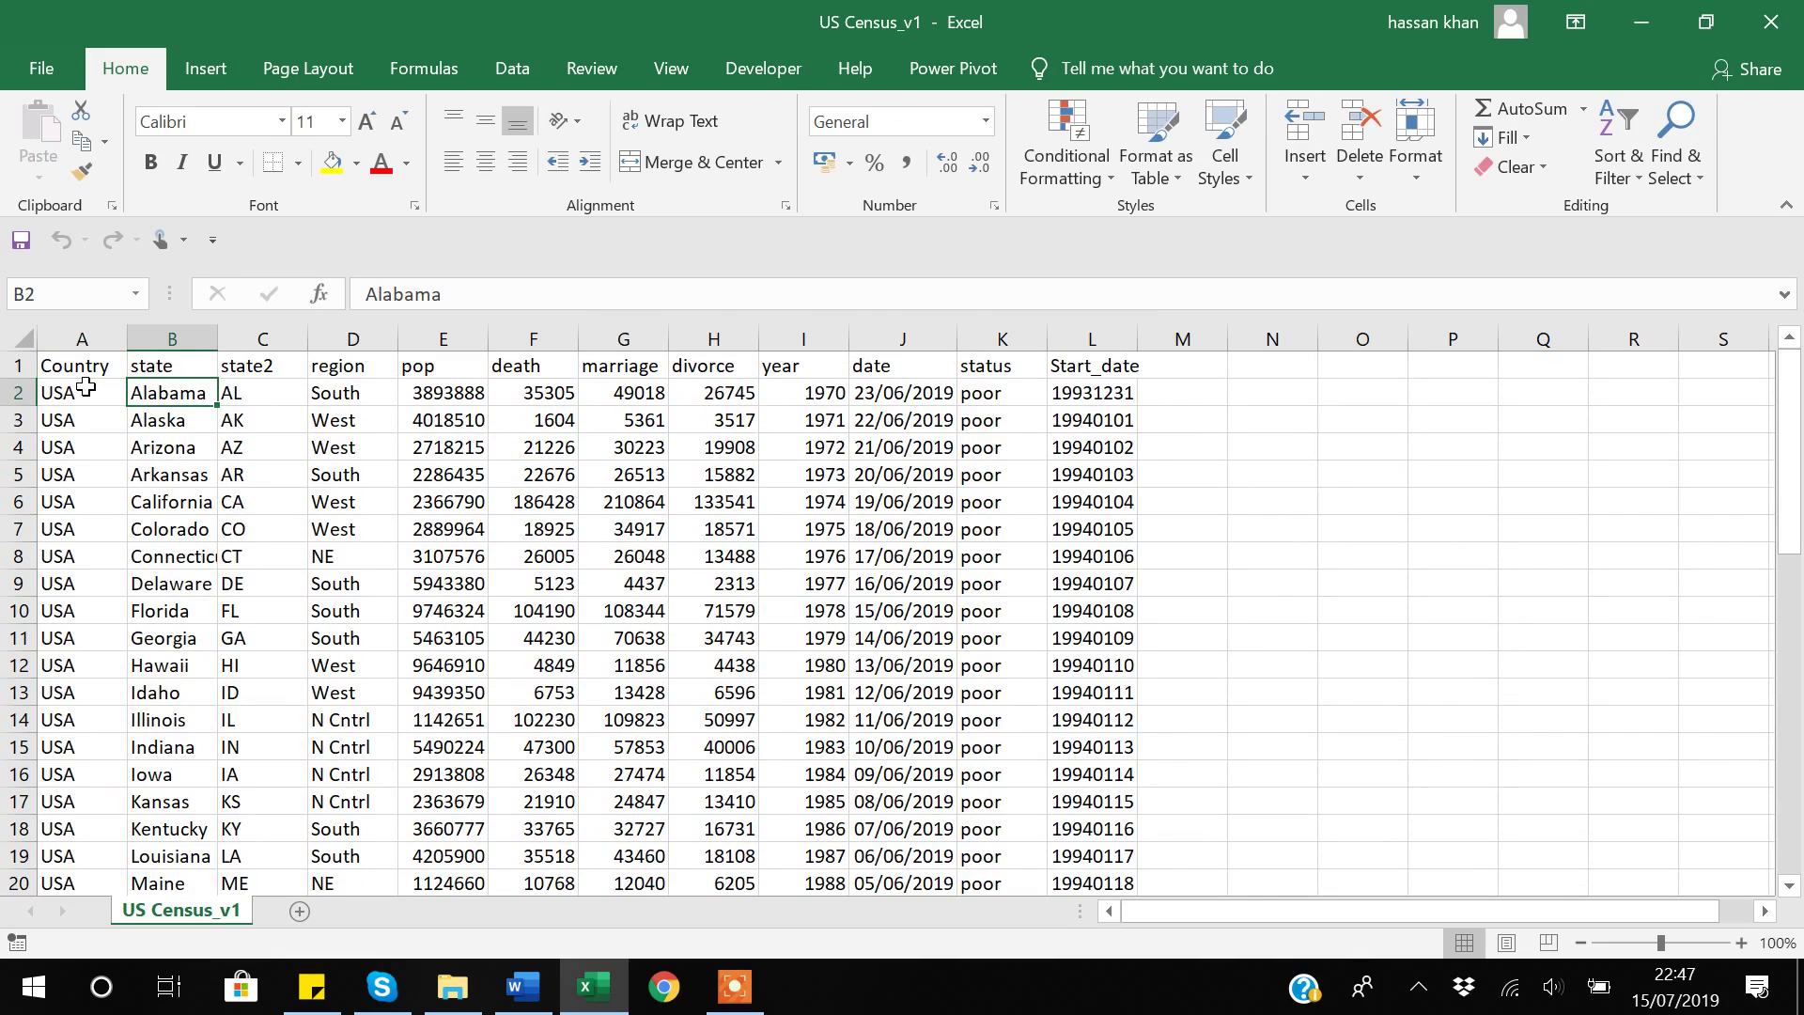
key("Right")
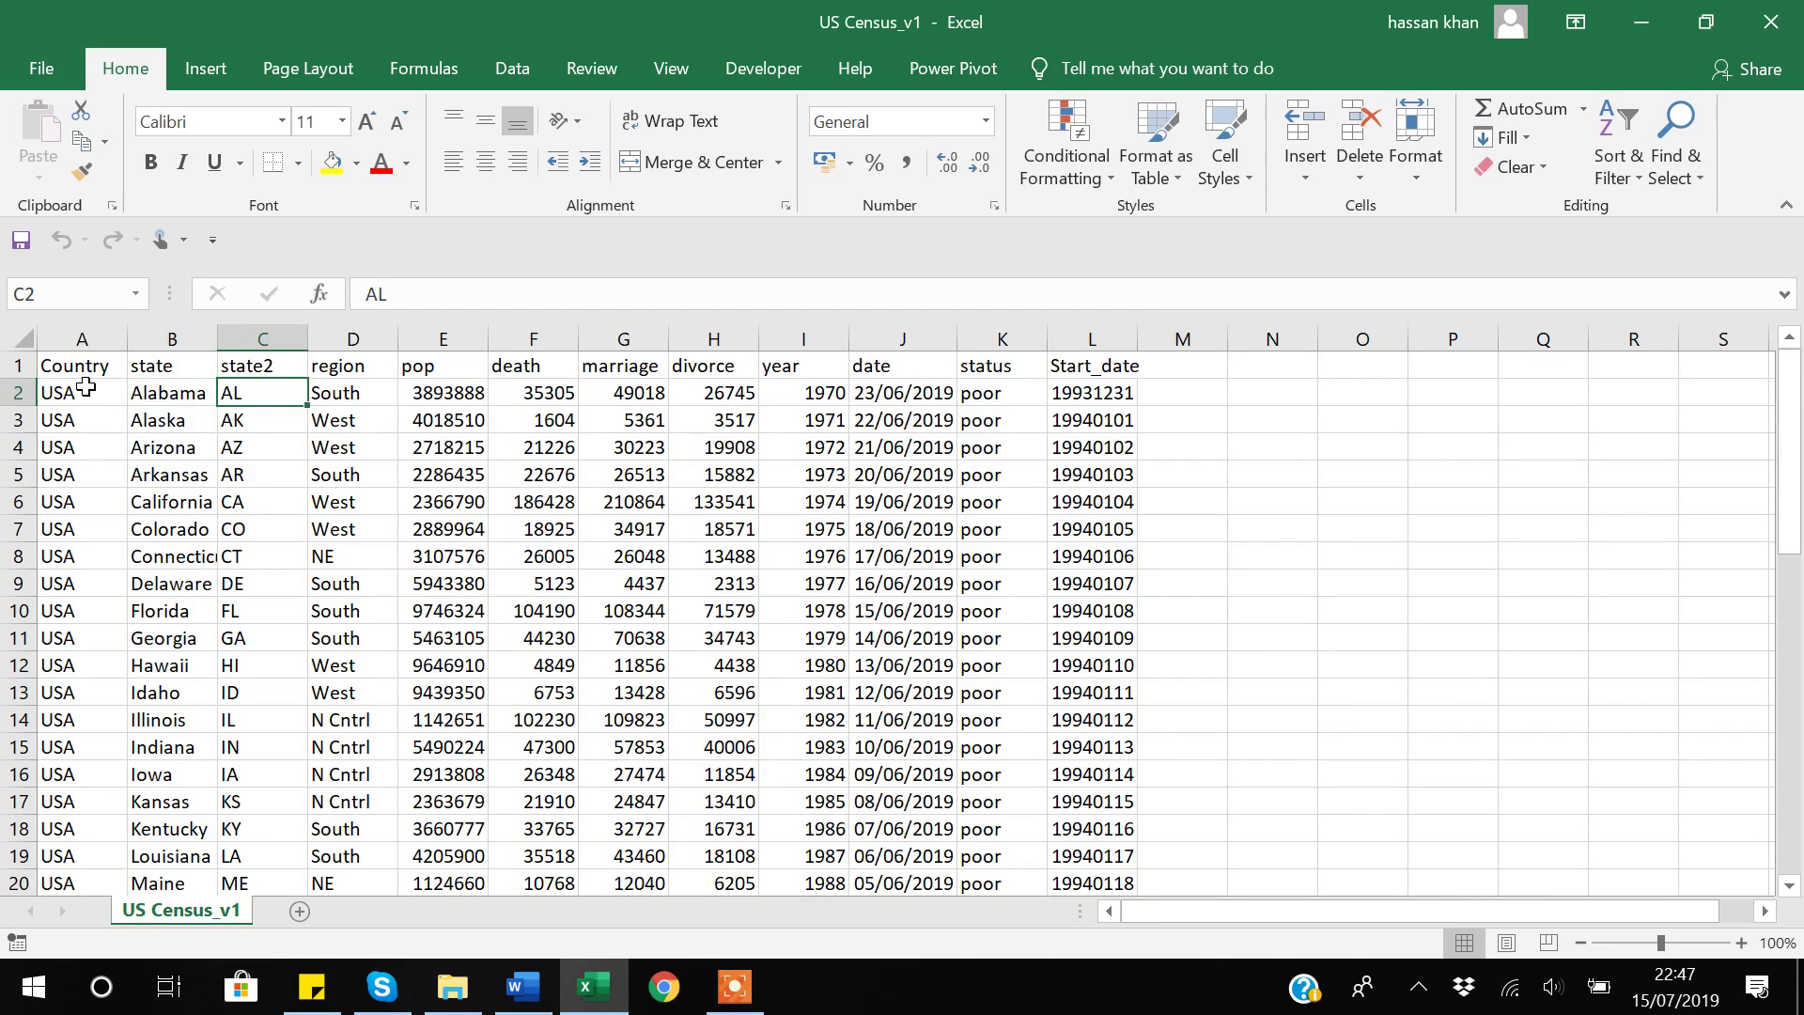
key("Right")
key("Up")
key("Down")
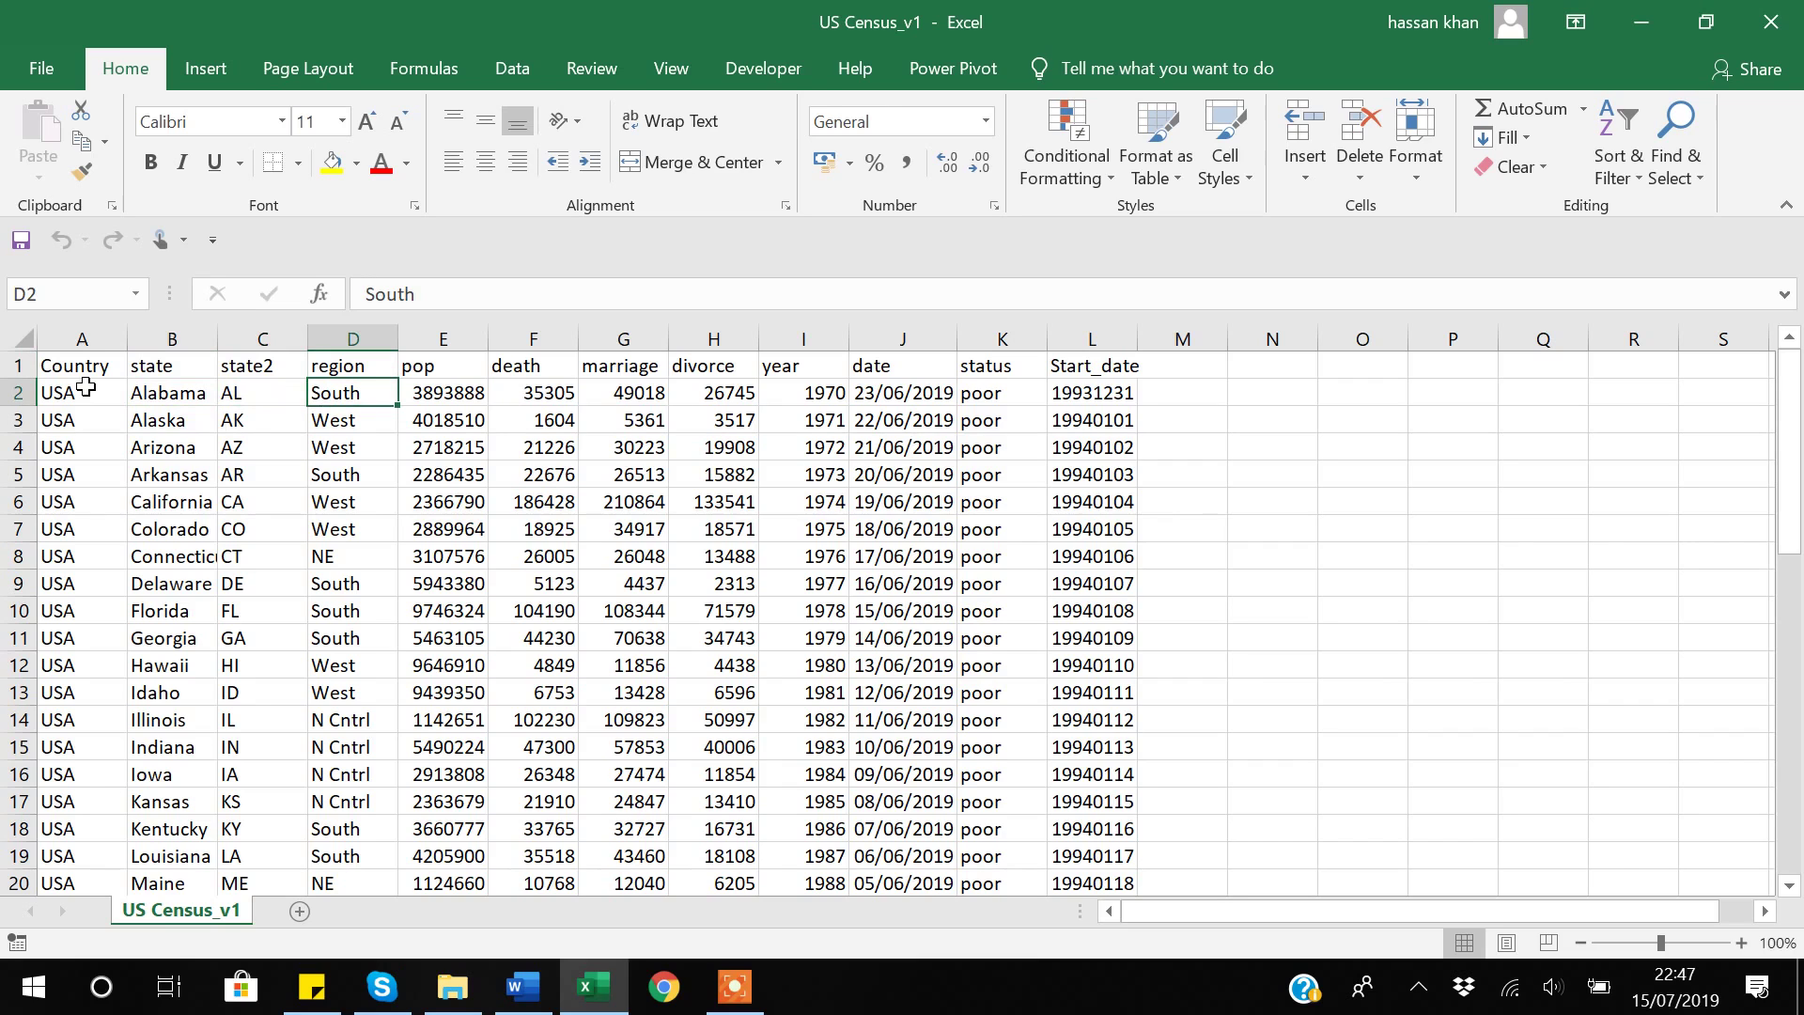
key("Up")
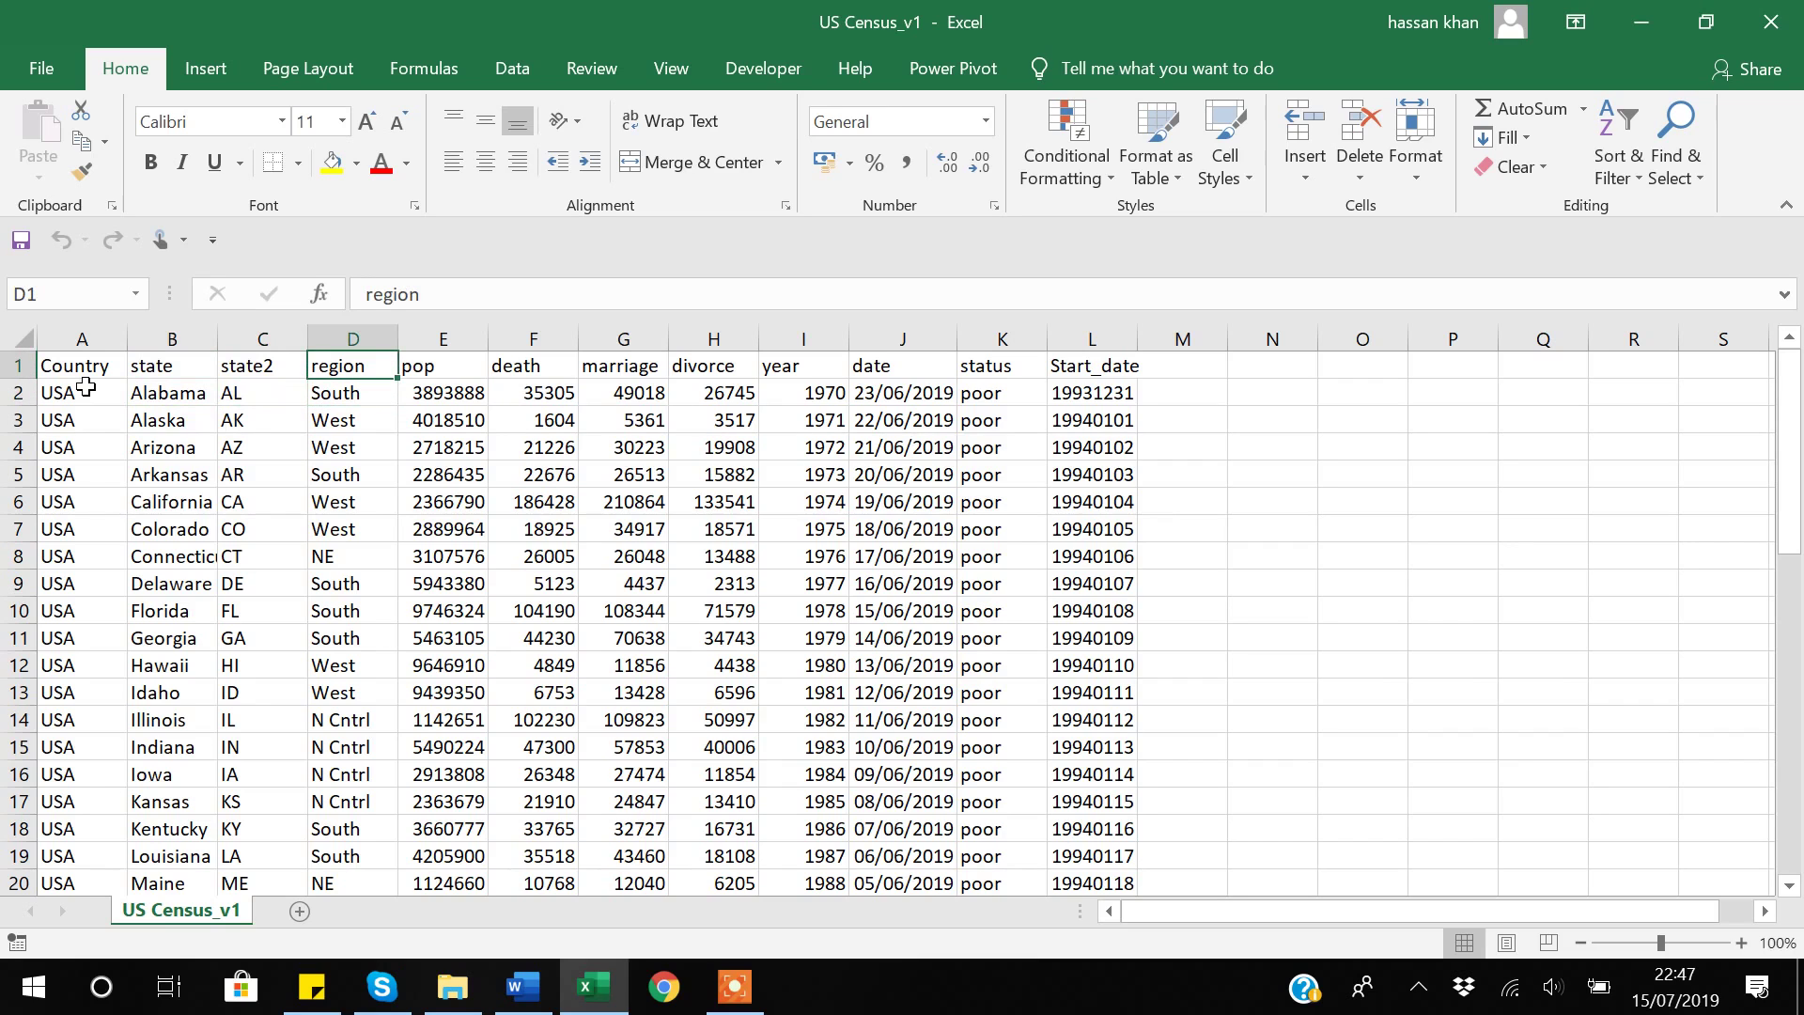
Examine the columns from pop to date plus status and Start_date, and close the workbook.
key("Right")
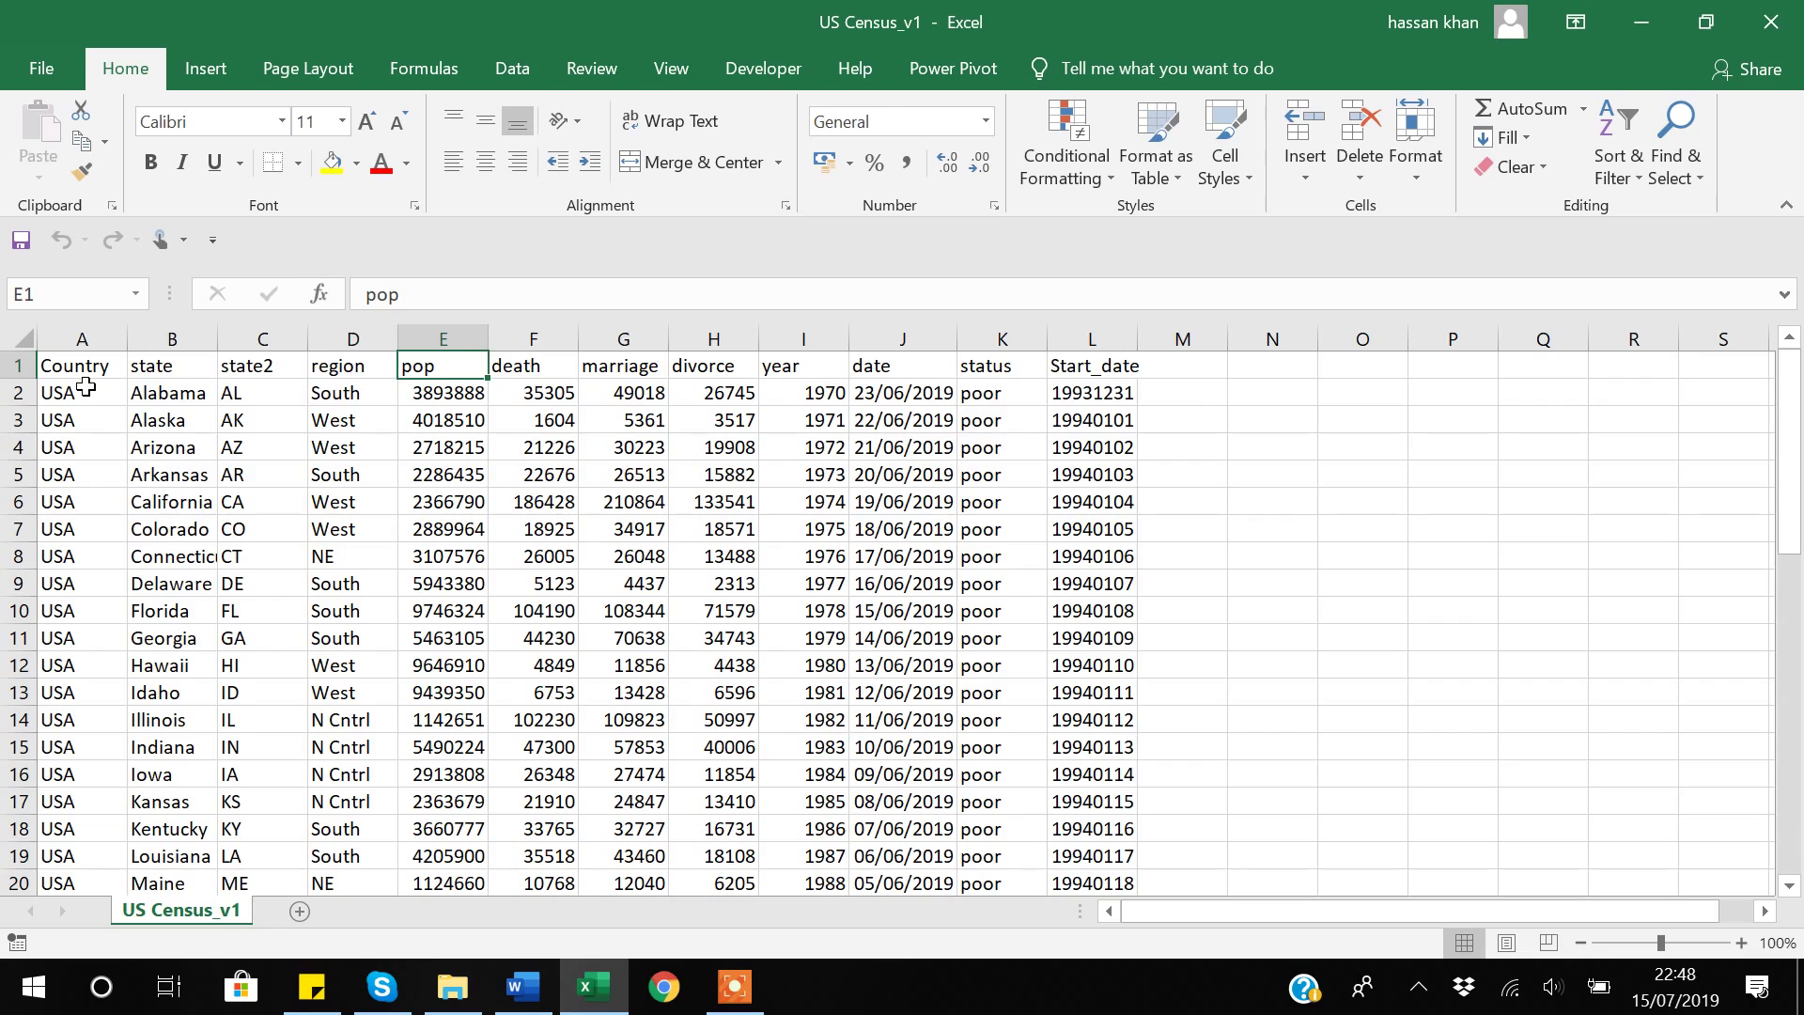
key("shift+Right")
key("shift+Right")
key("shift+Right")
key("shift+Right")
key("shift+Right")
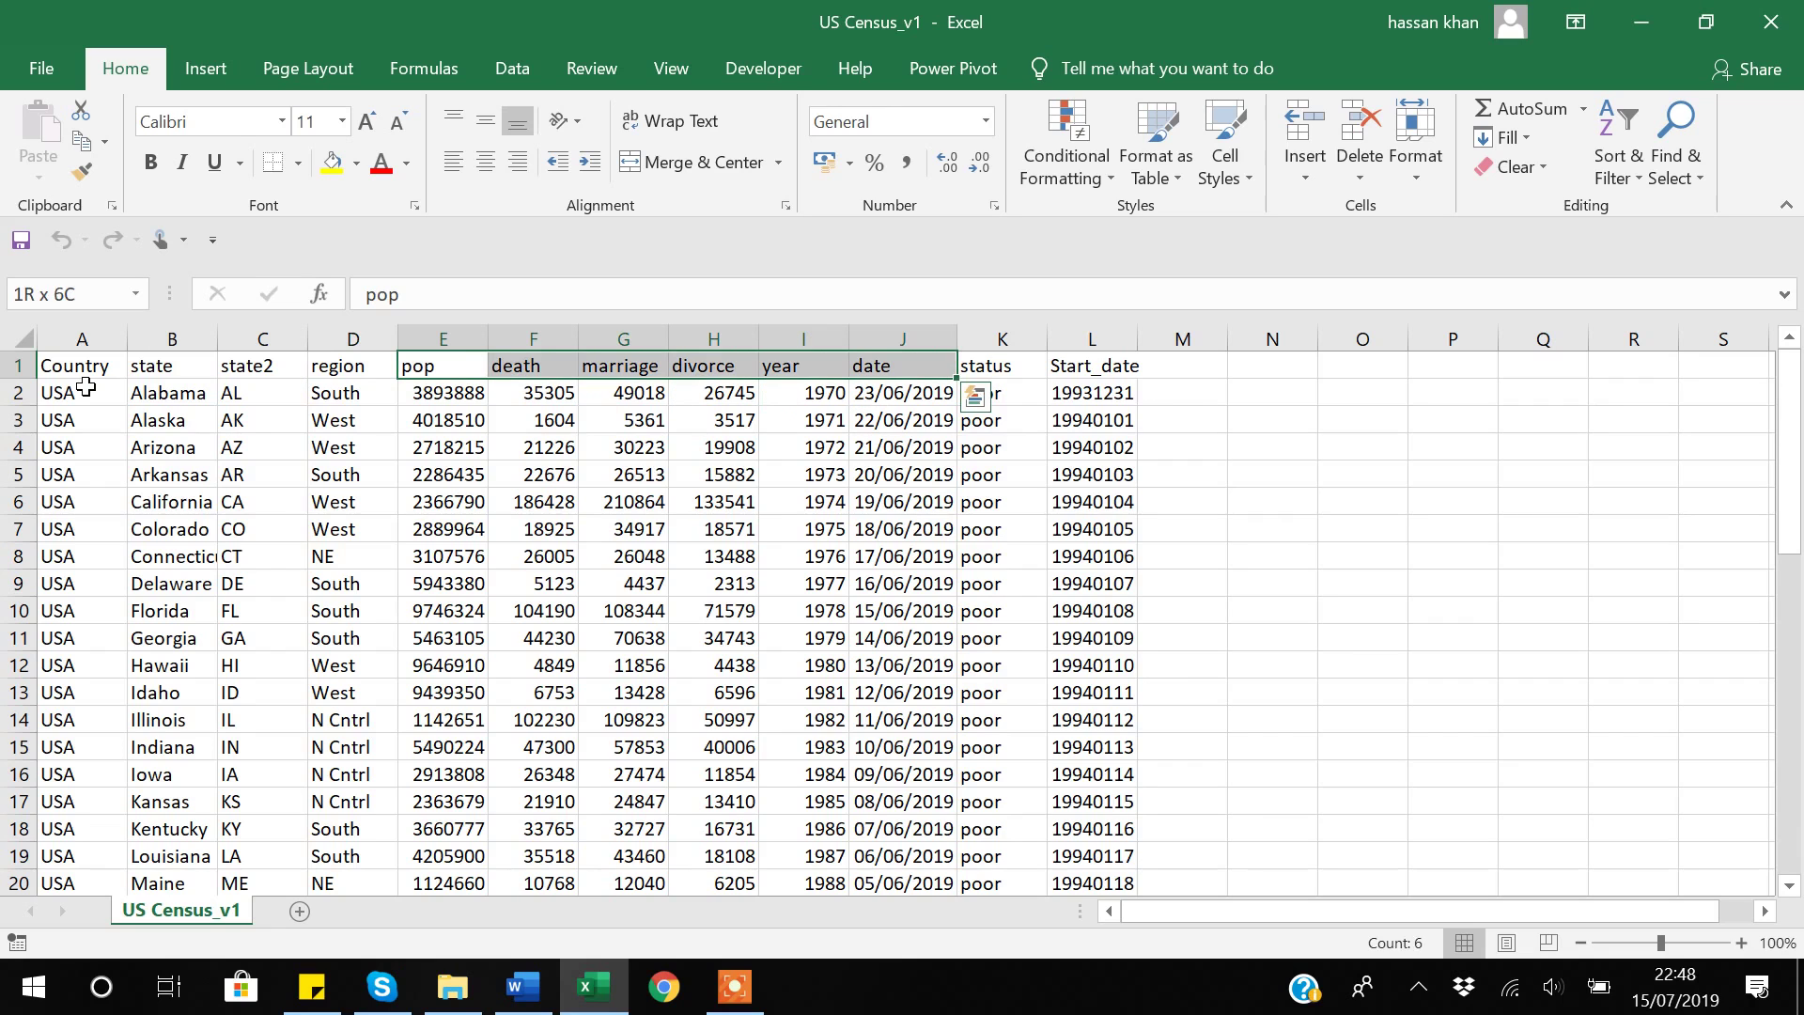
key("Right")
key("Right")
key("Right")
key("Right")
key("Right")
key("Right")
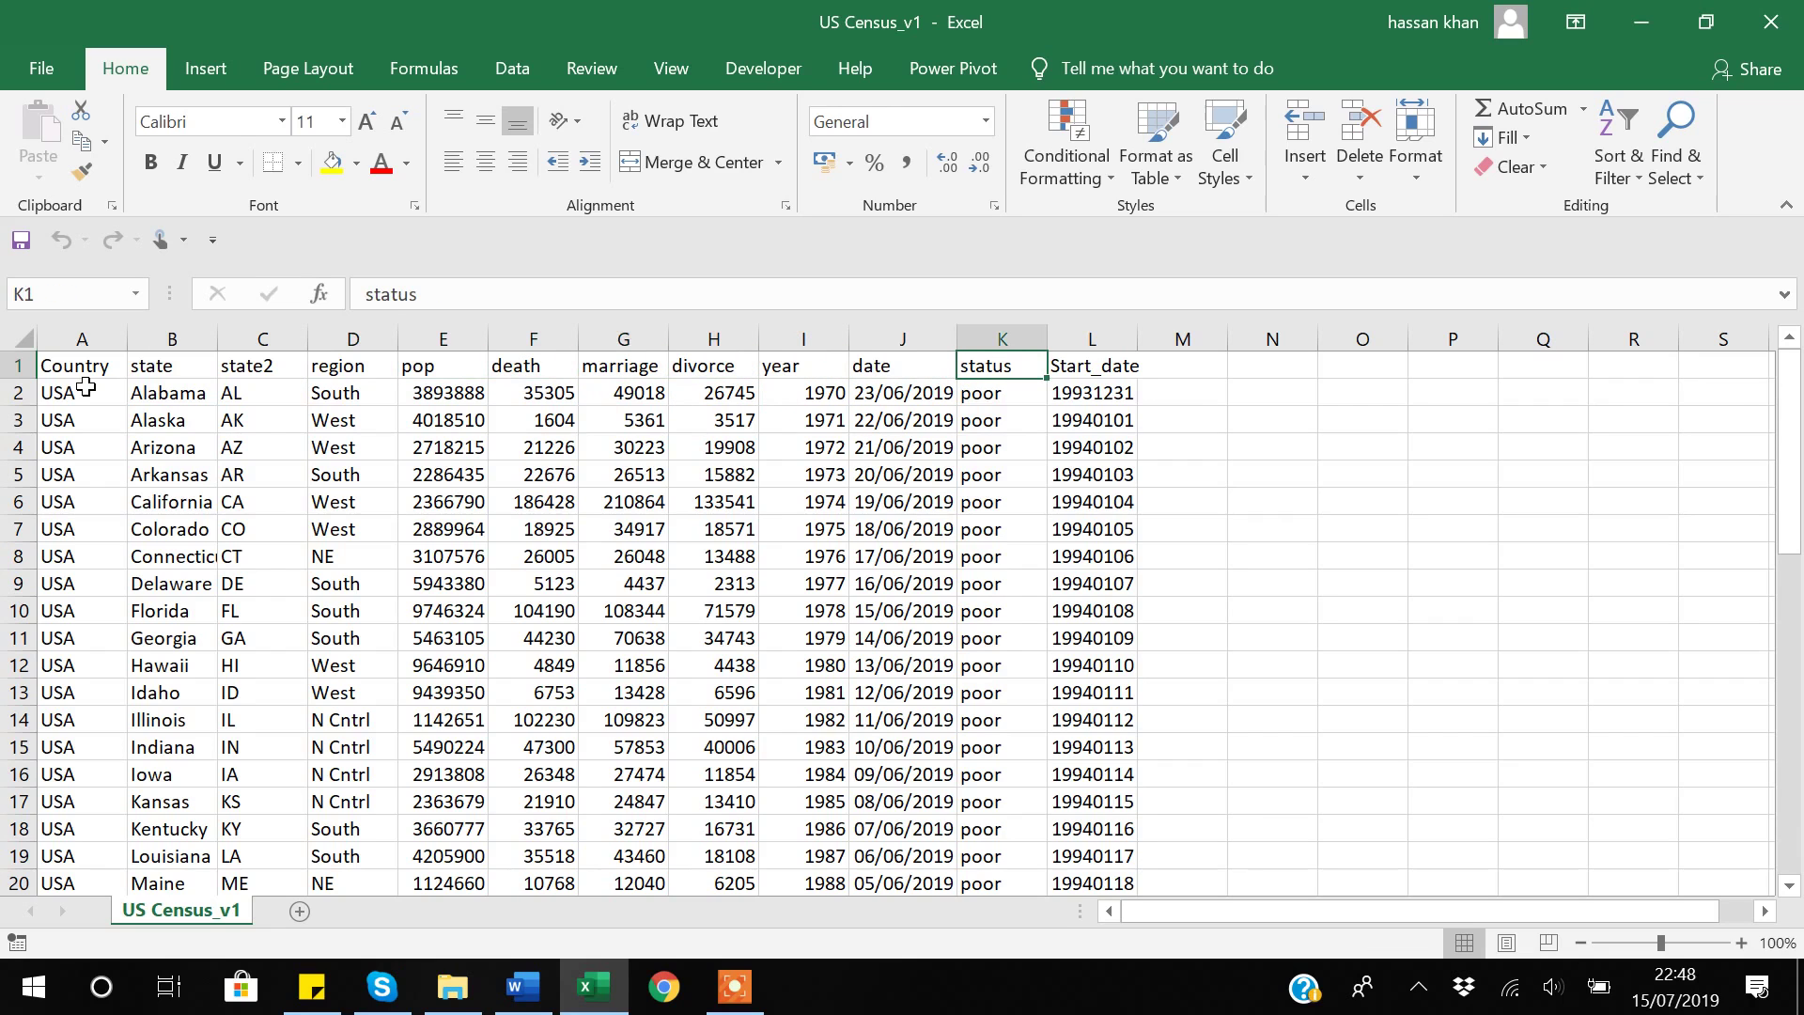
key("Right")
key("Left")
key("Down")
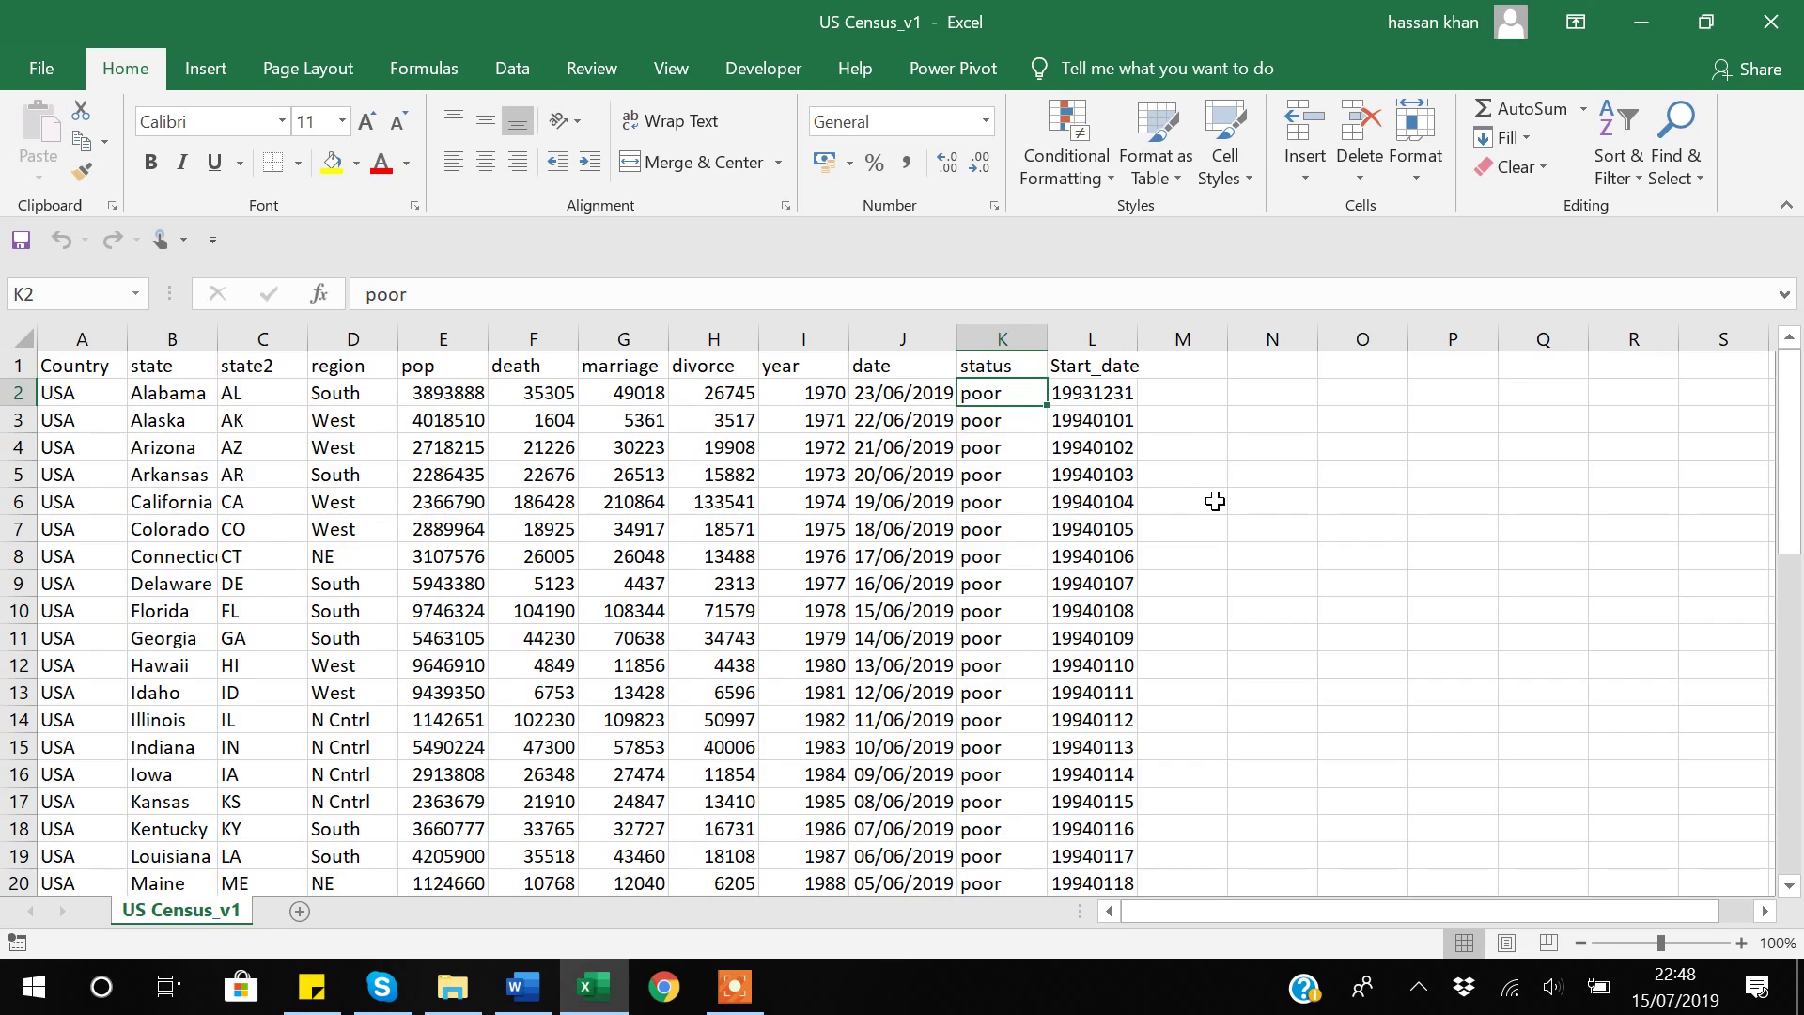
left_click(1774, 26)
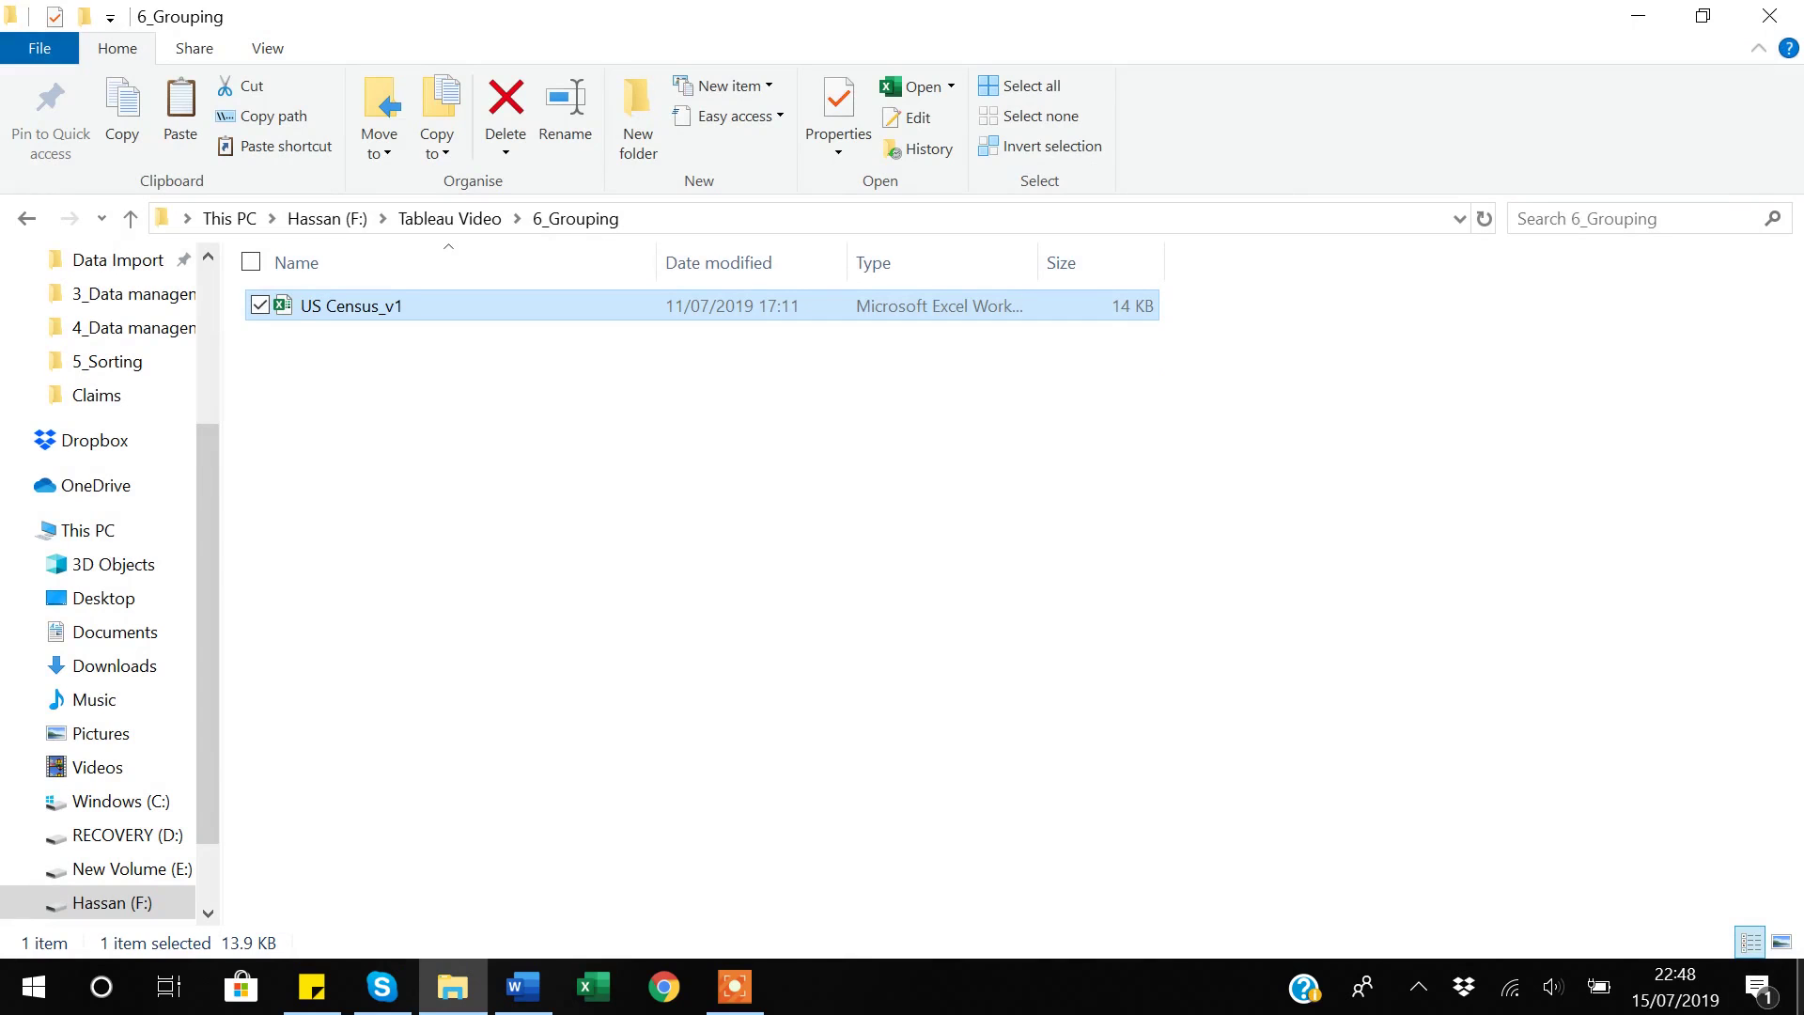
Launch Tableau Public from the desktop and connect it to the US Census_v1 Excel workbook.
left_click(1799, 987)
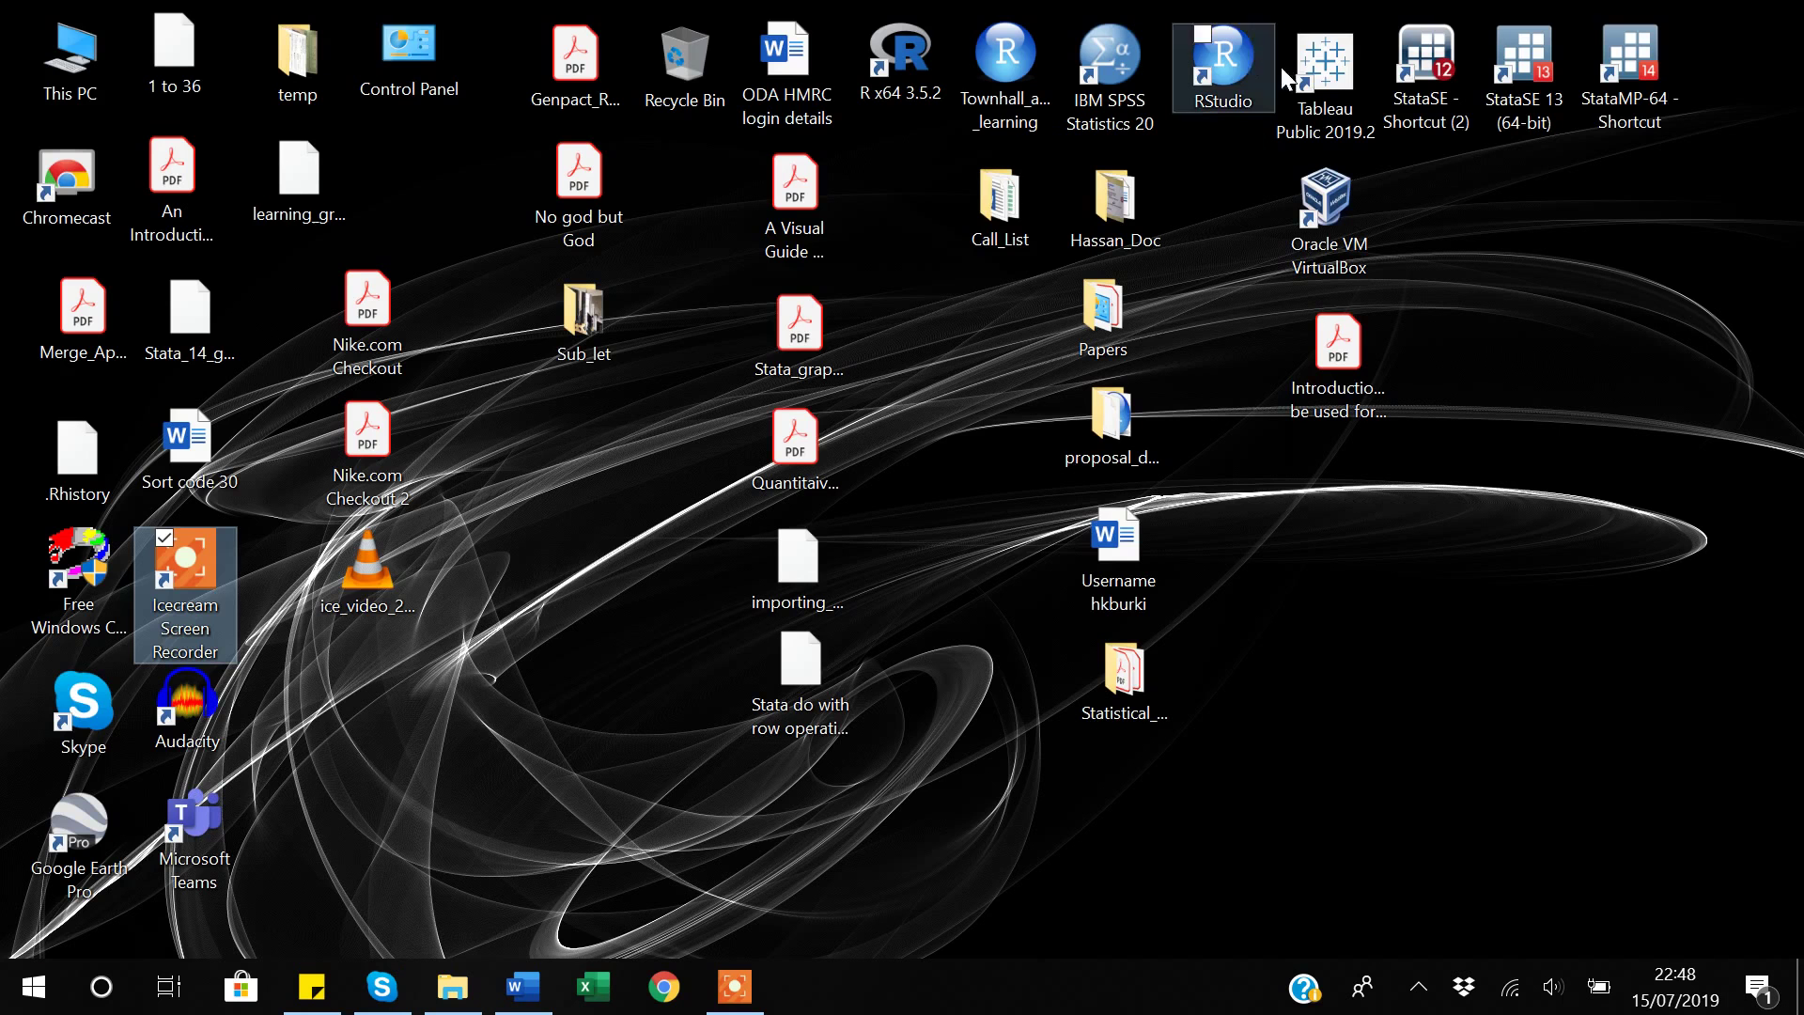
left_click(1338, 101)
double_click(1334, 94)
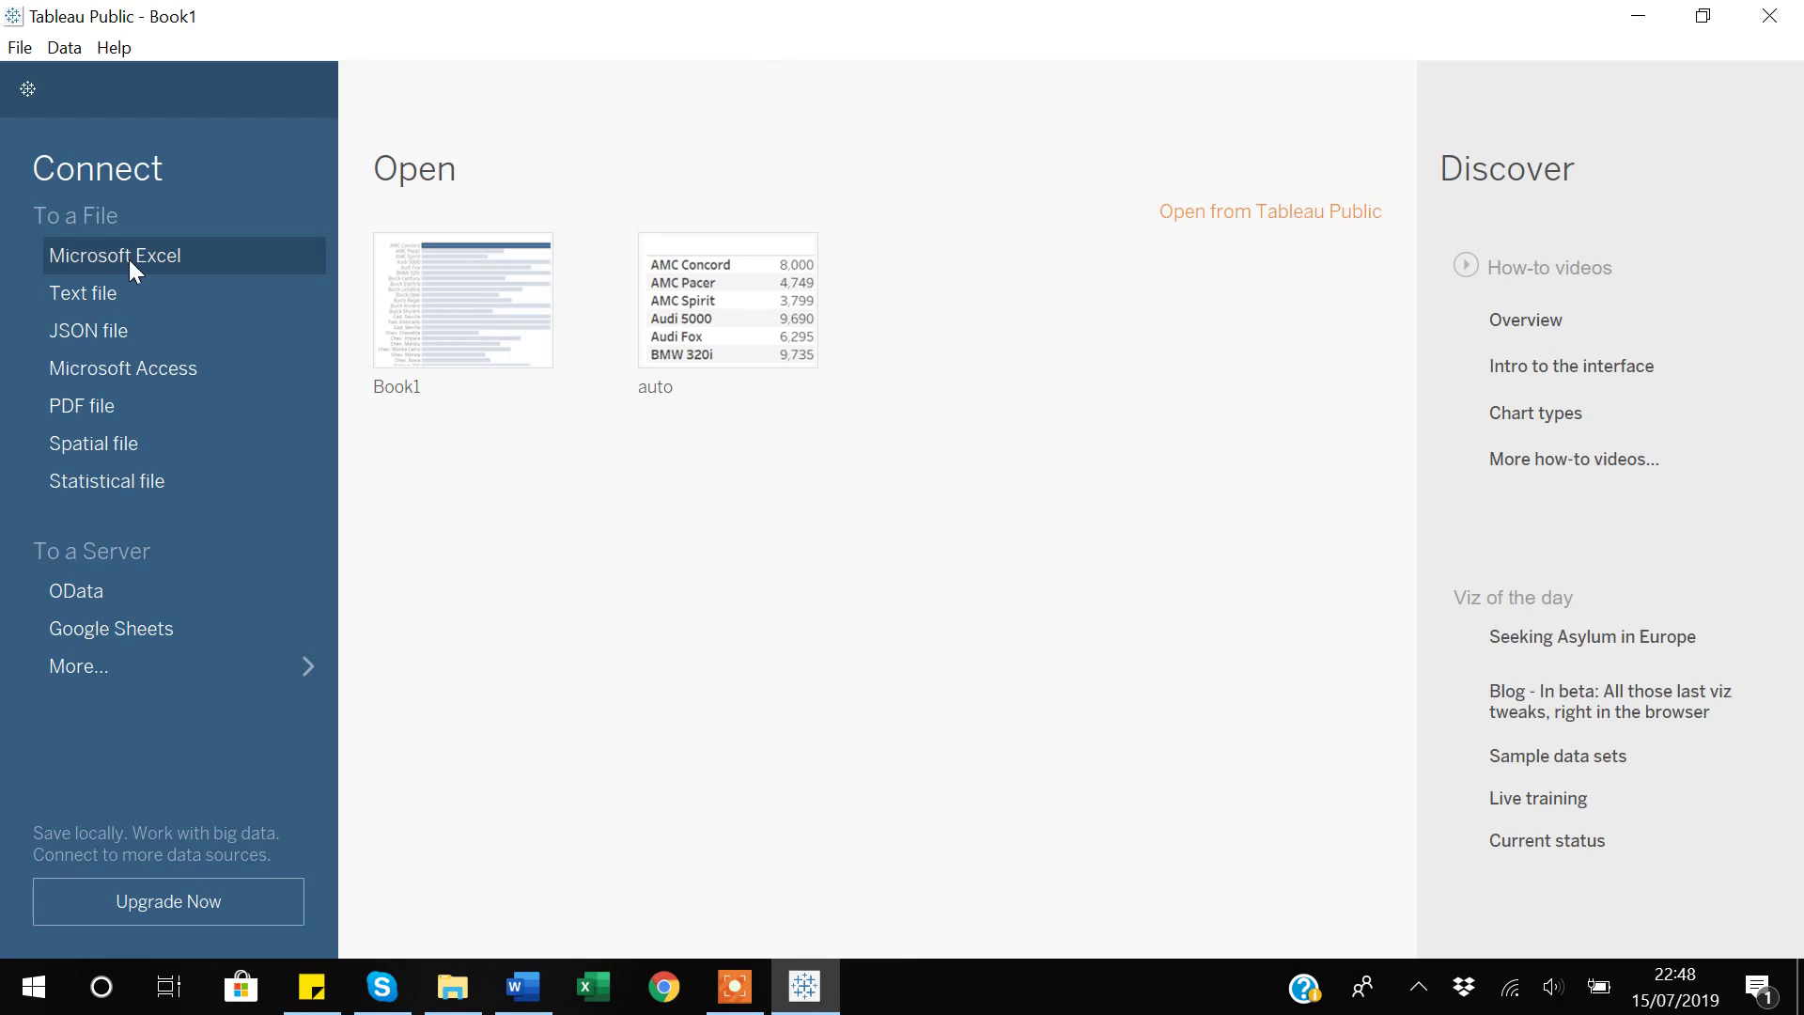
left_click(96, 258)
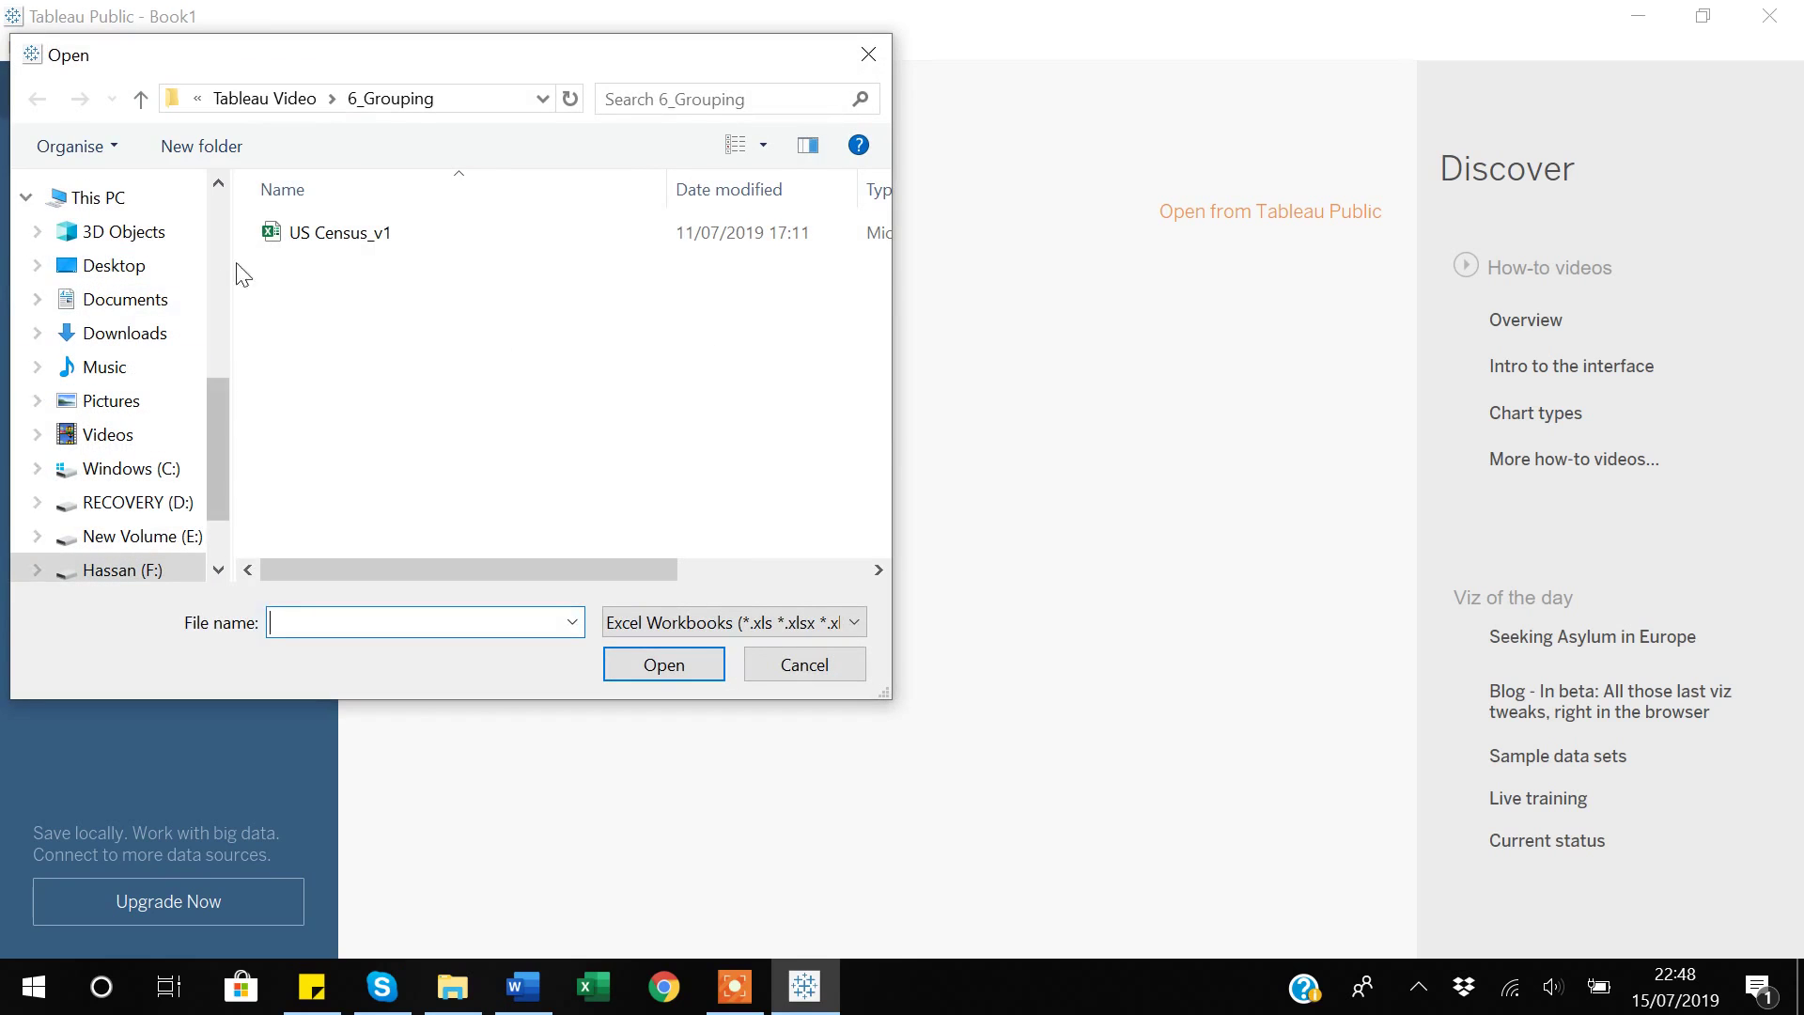
left_click(327, 237)
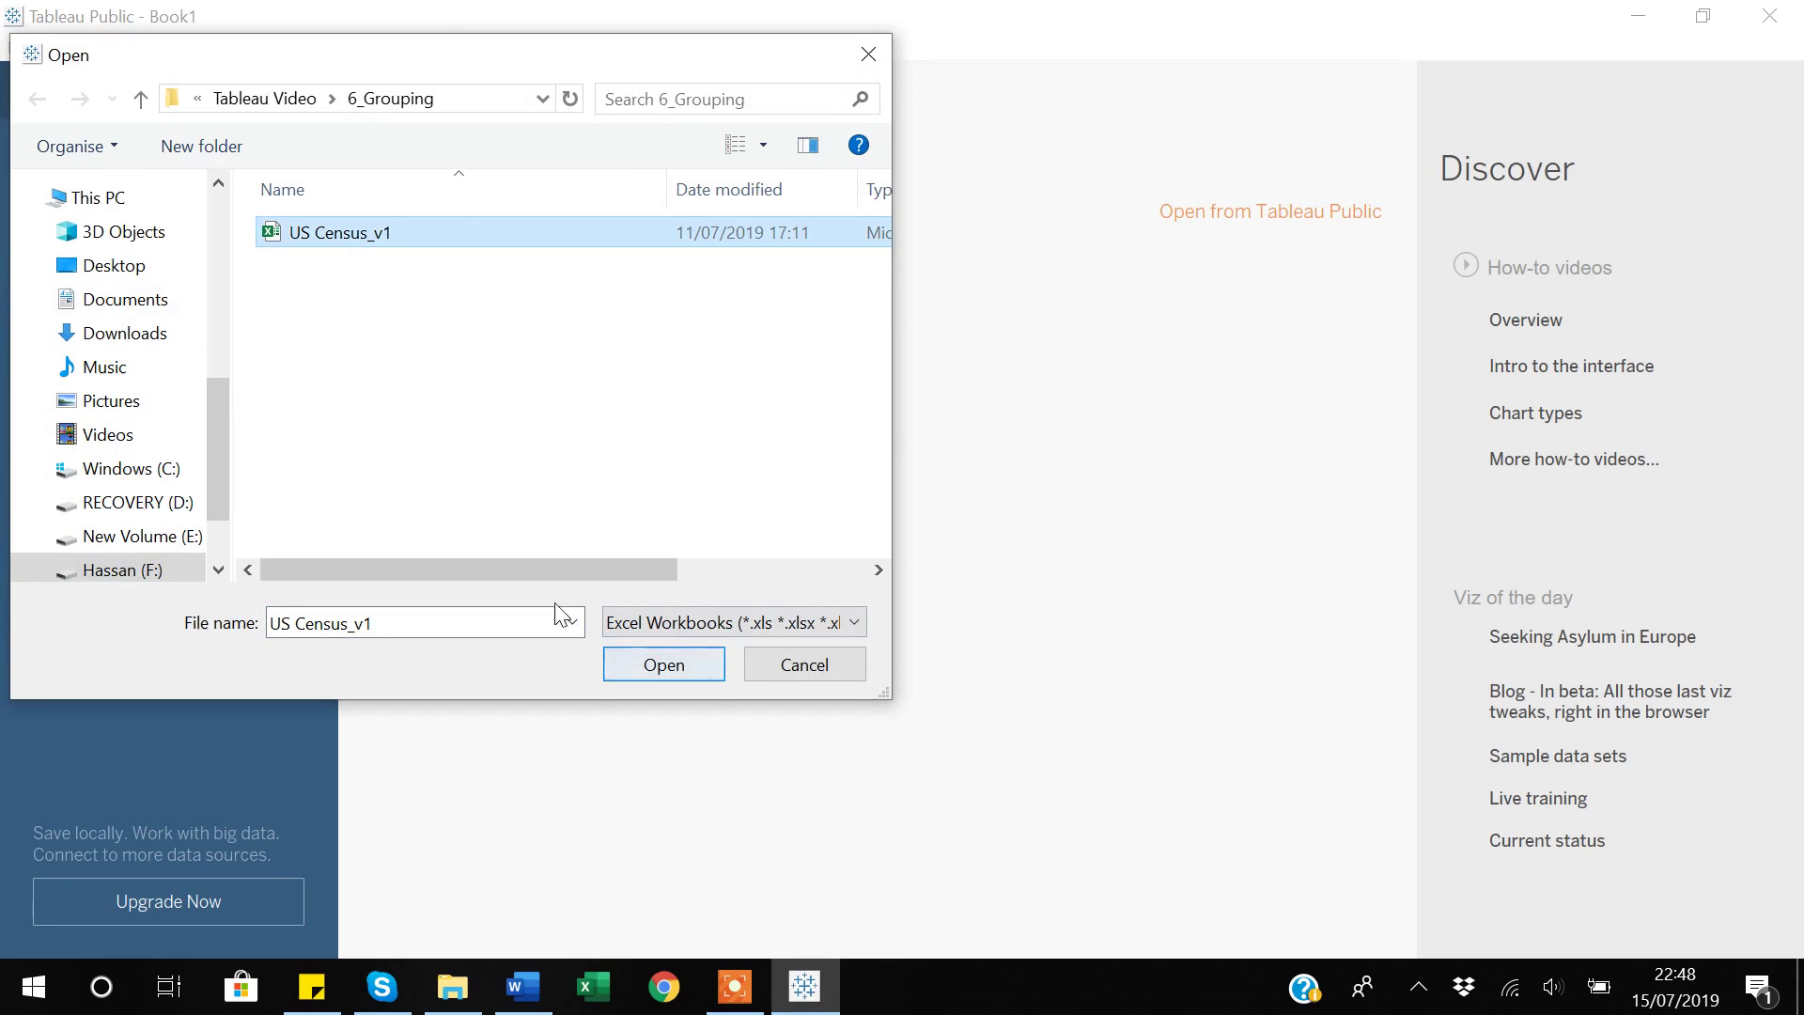
left_click(664, 665)
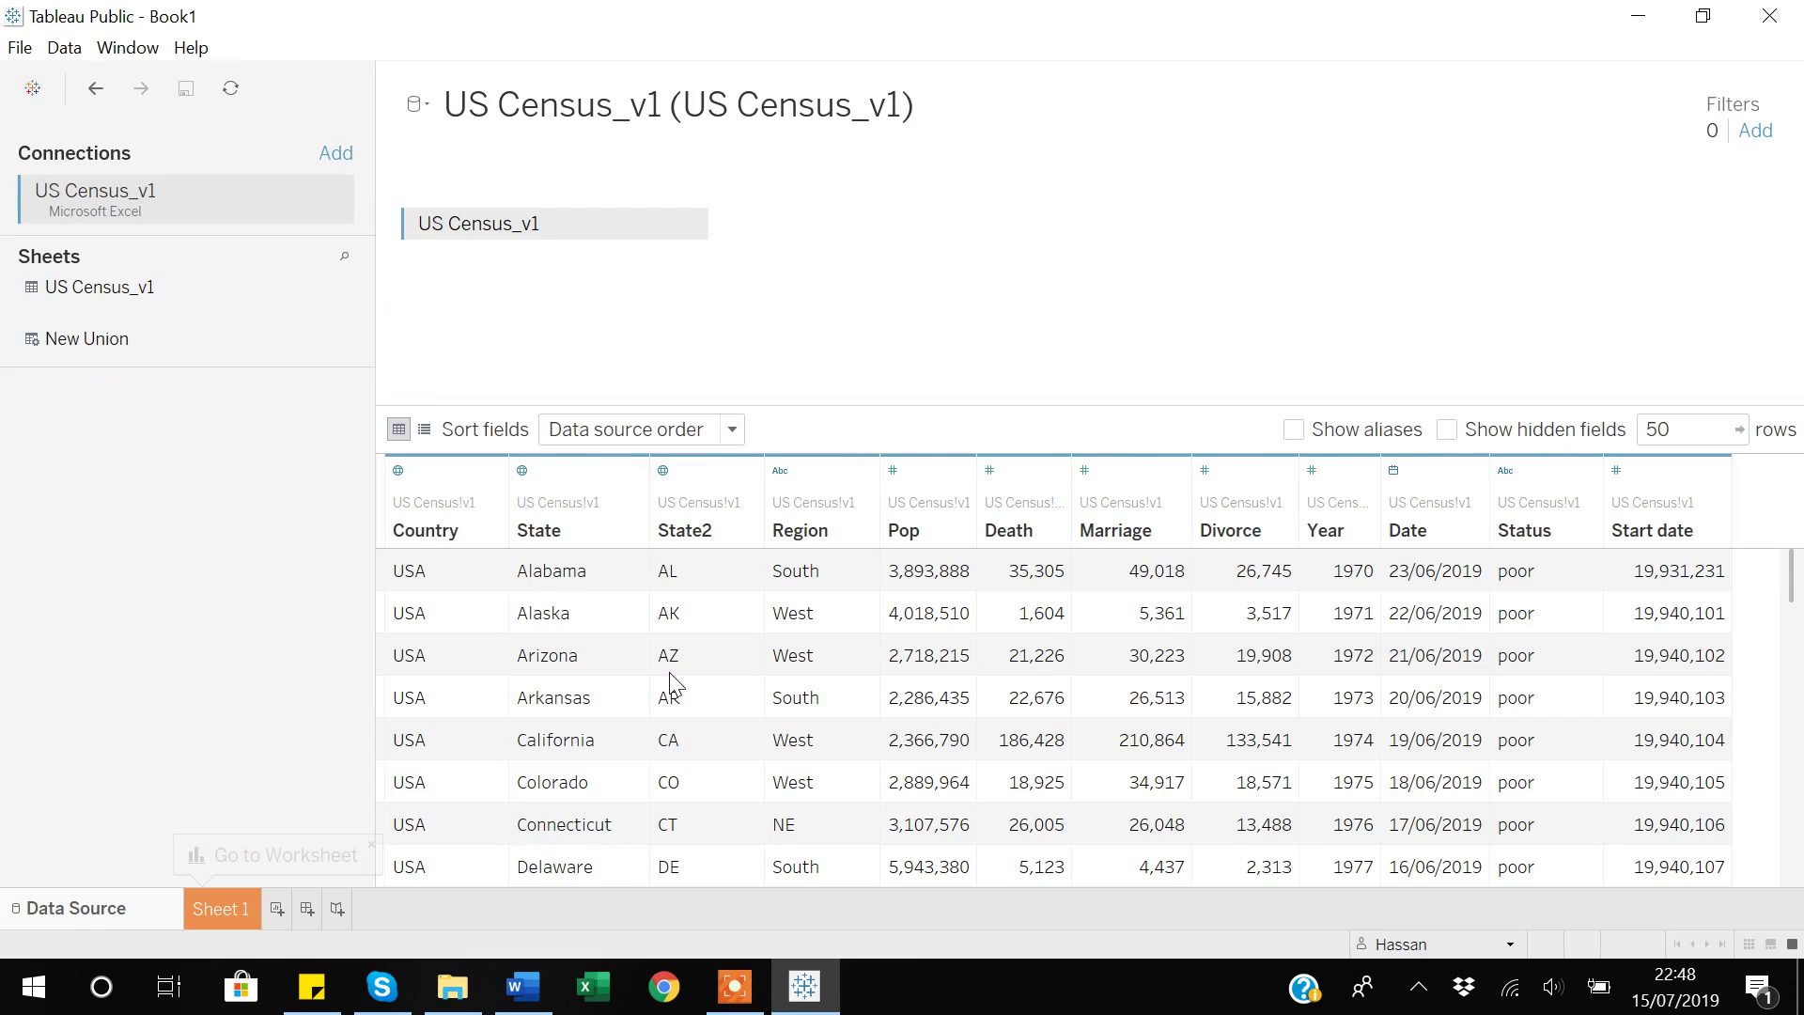
On Sheet 1, build a bar chart of summed Pop by Region and swap its axes to make the bars horizontal.
left_click(227, 909)
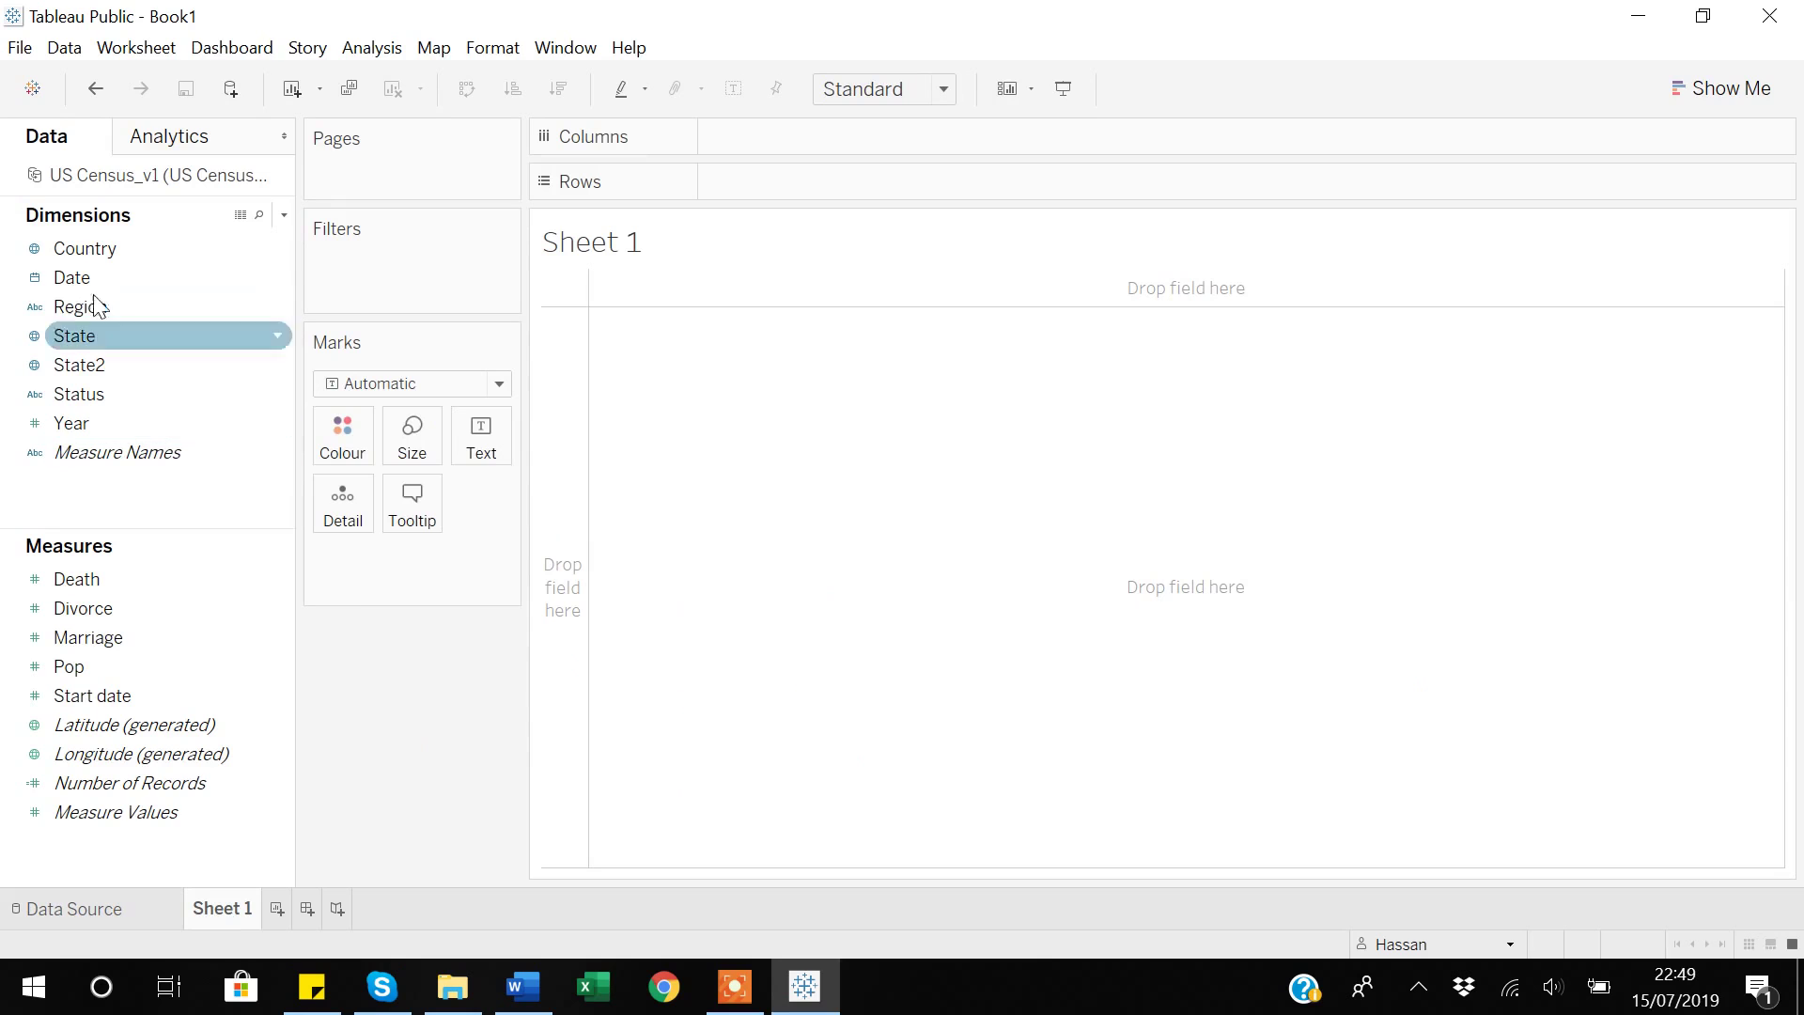
left_click_drag(87, 308, 793, 141)
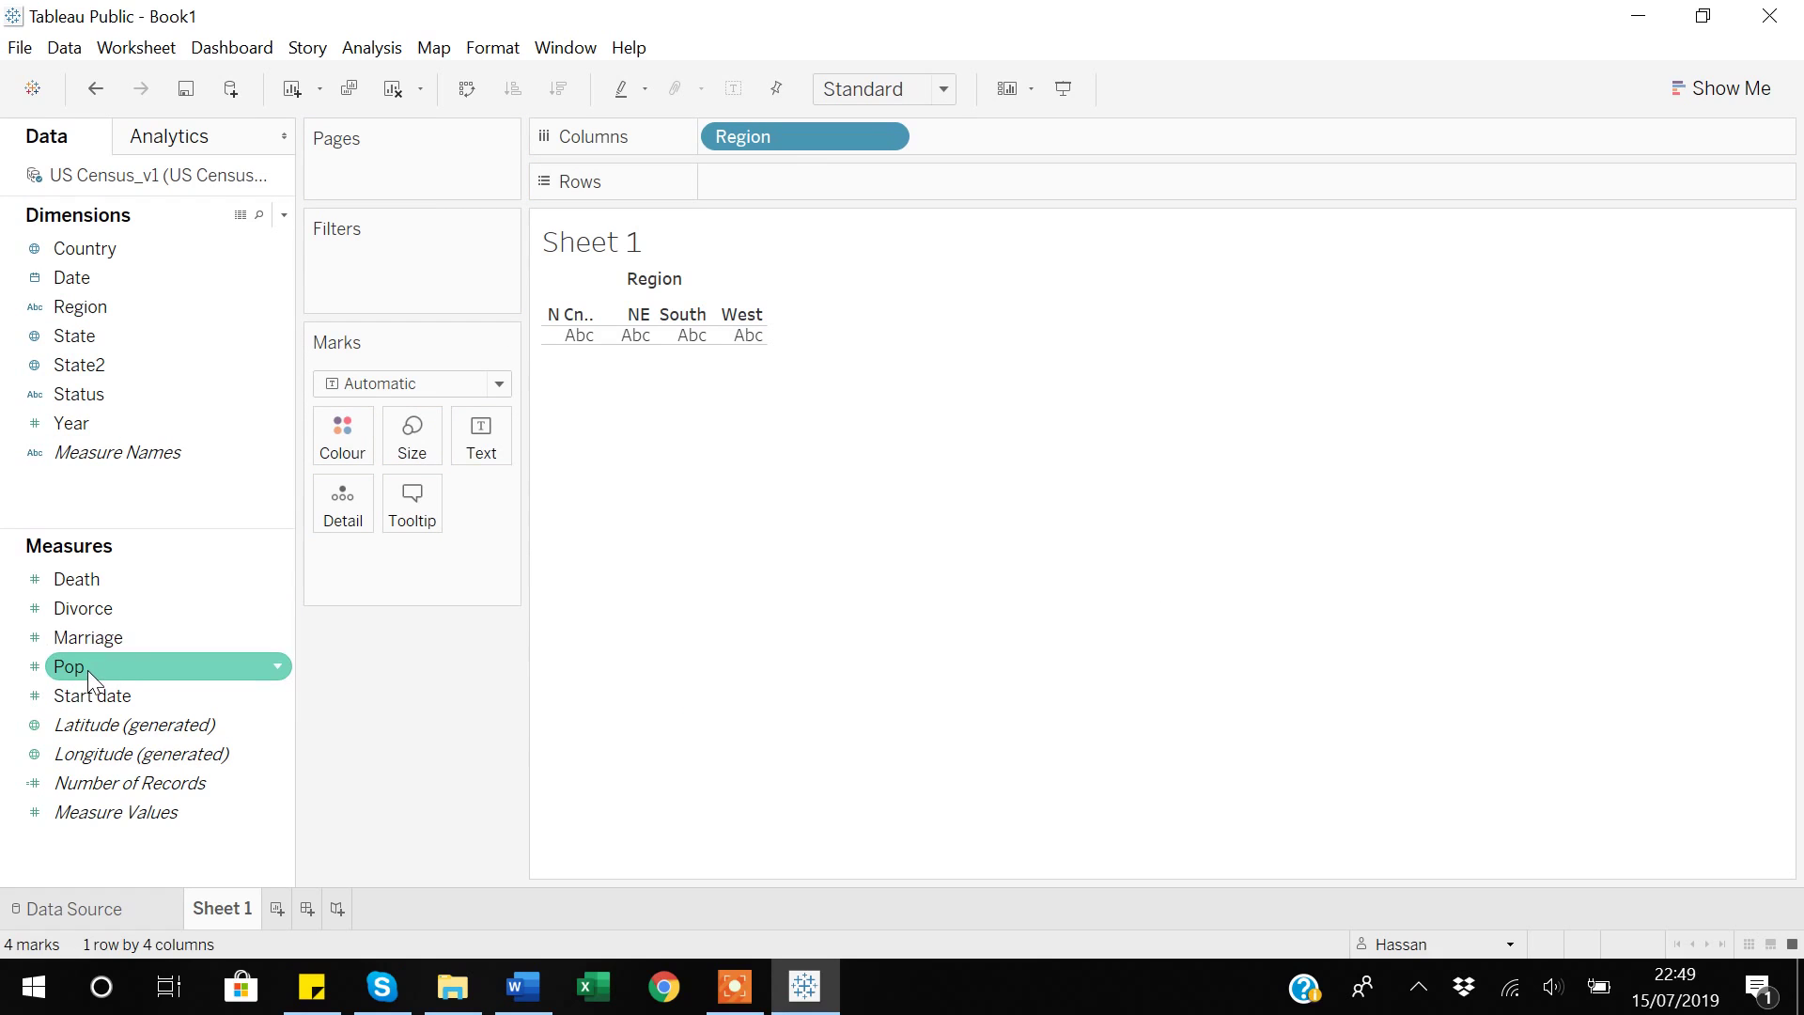
left_click_drag(87, 668, 747, 200)
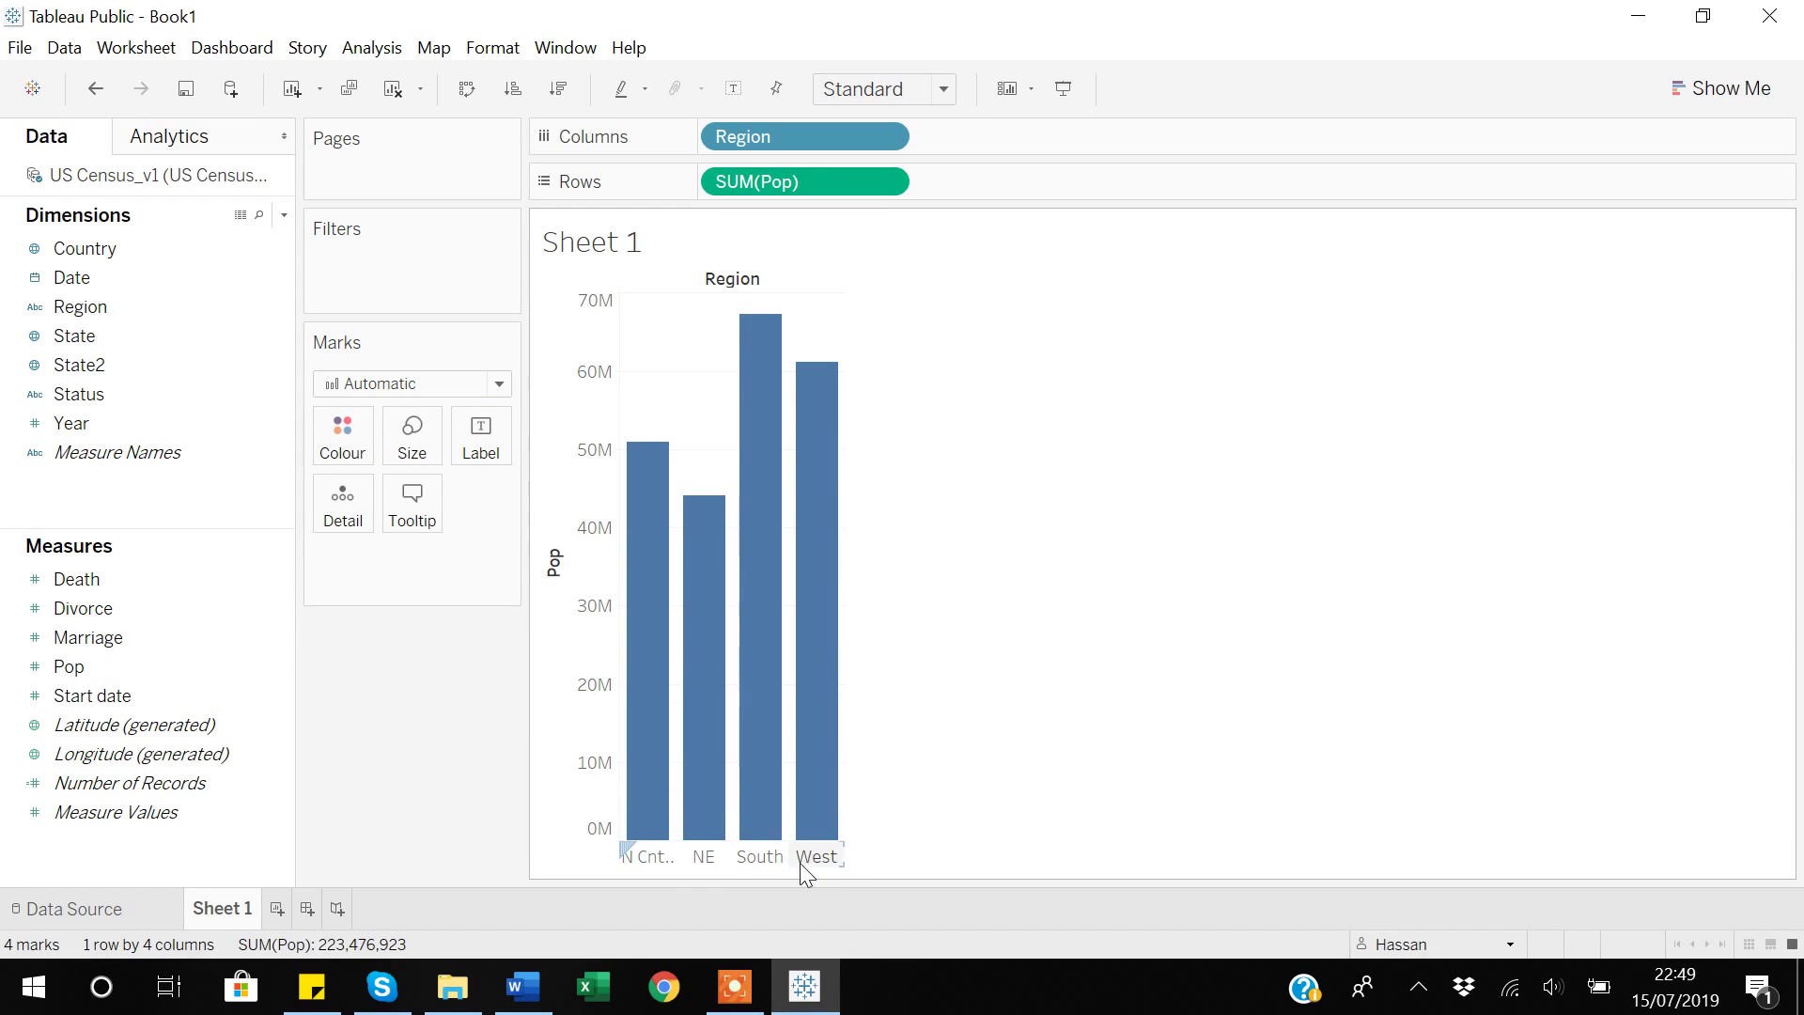
left_click(467, 89)
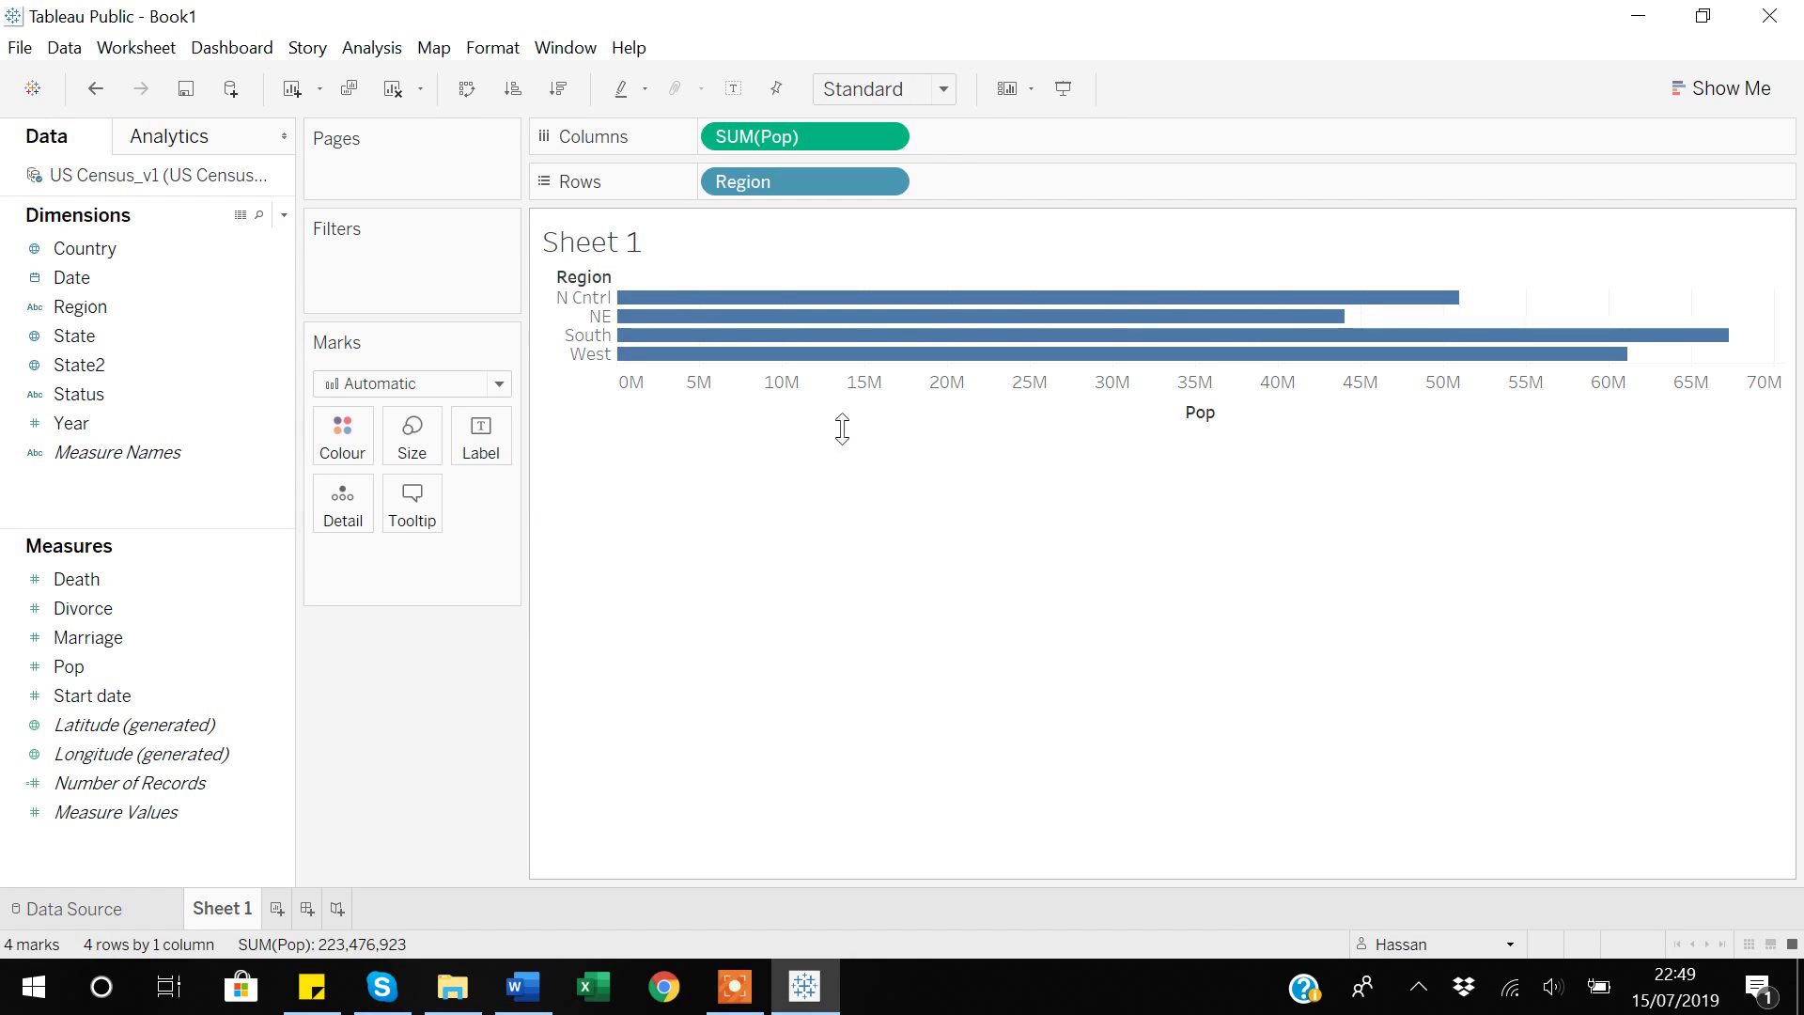
Group the NE and N Cntrl regions into one member of the population chart and clear the selection.
left_click(591, 319)
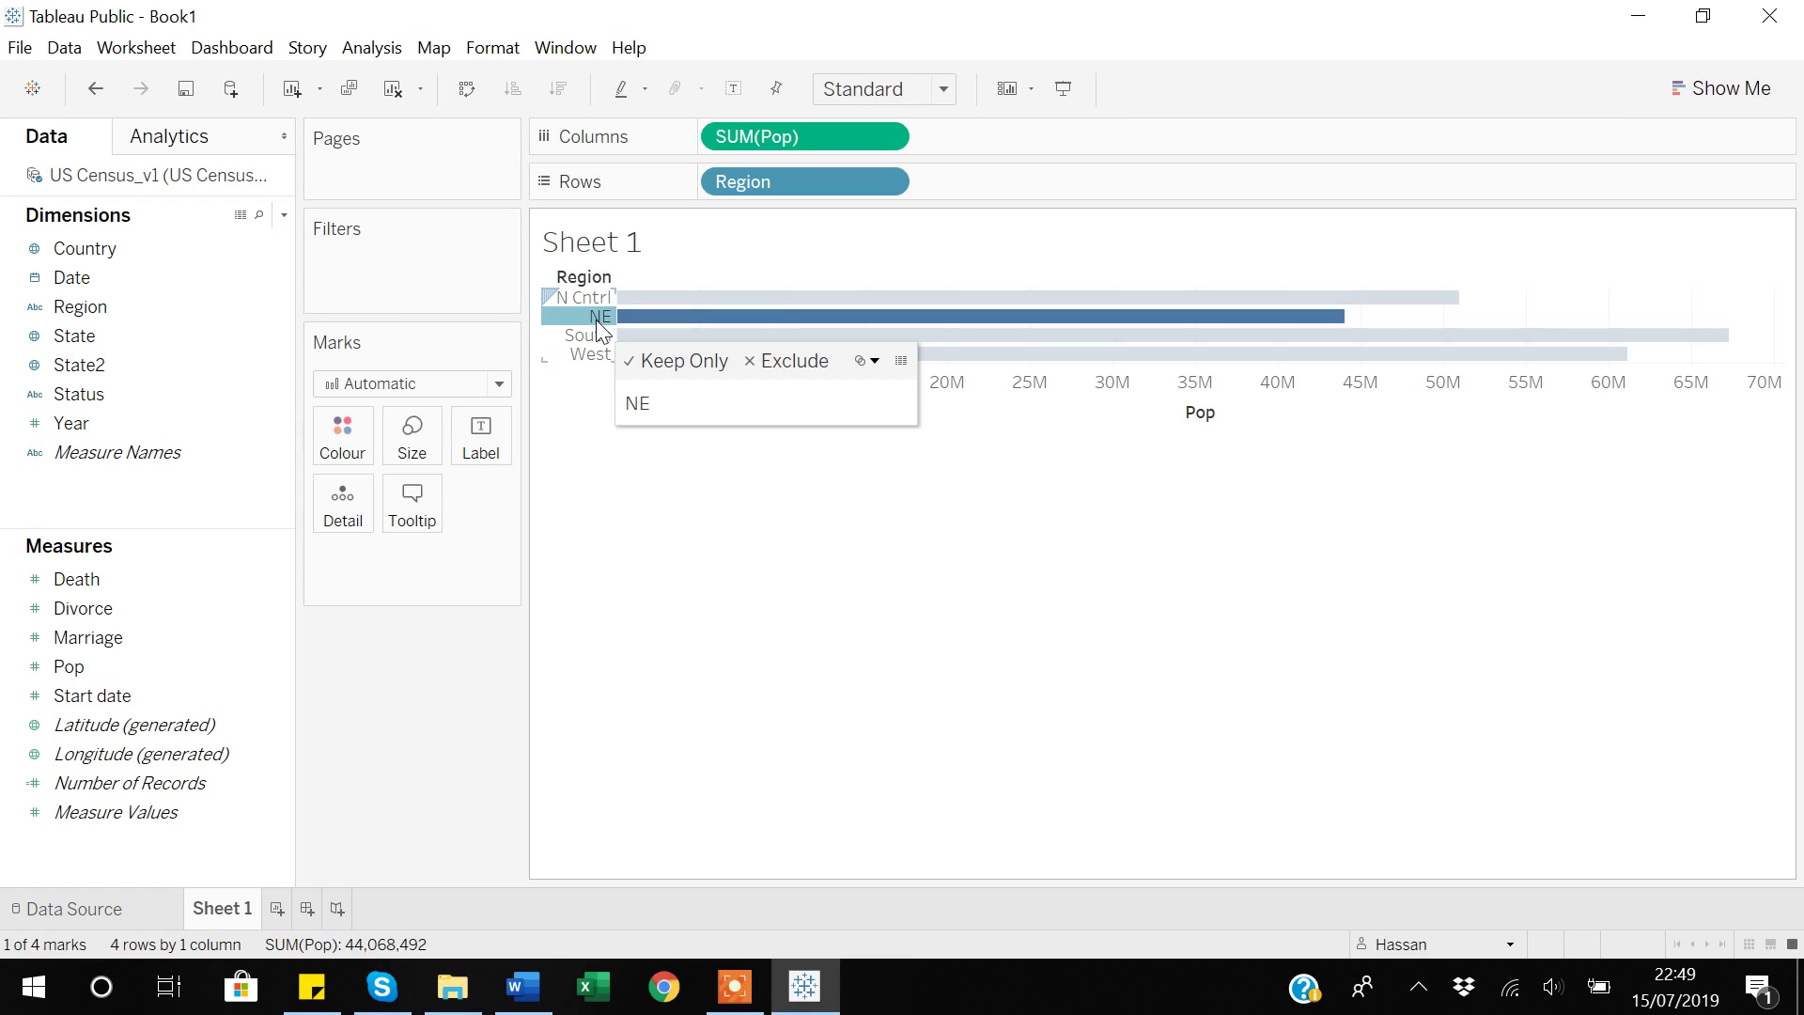
left_click(590, 295, "ctrl")
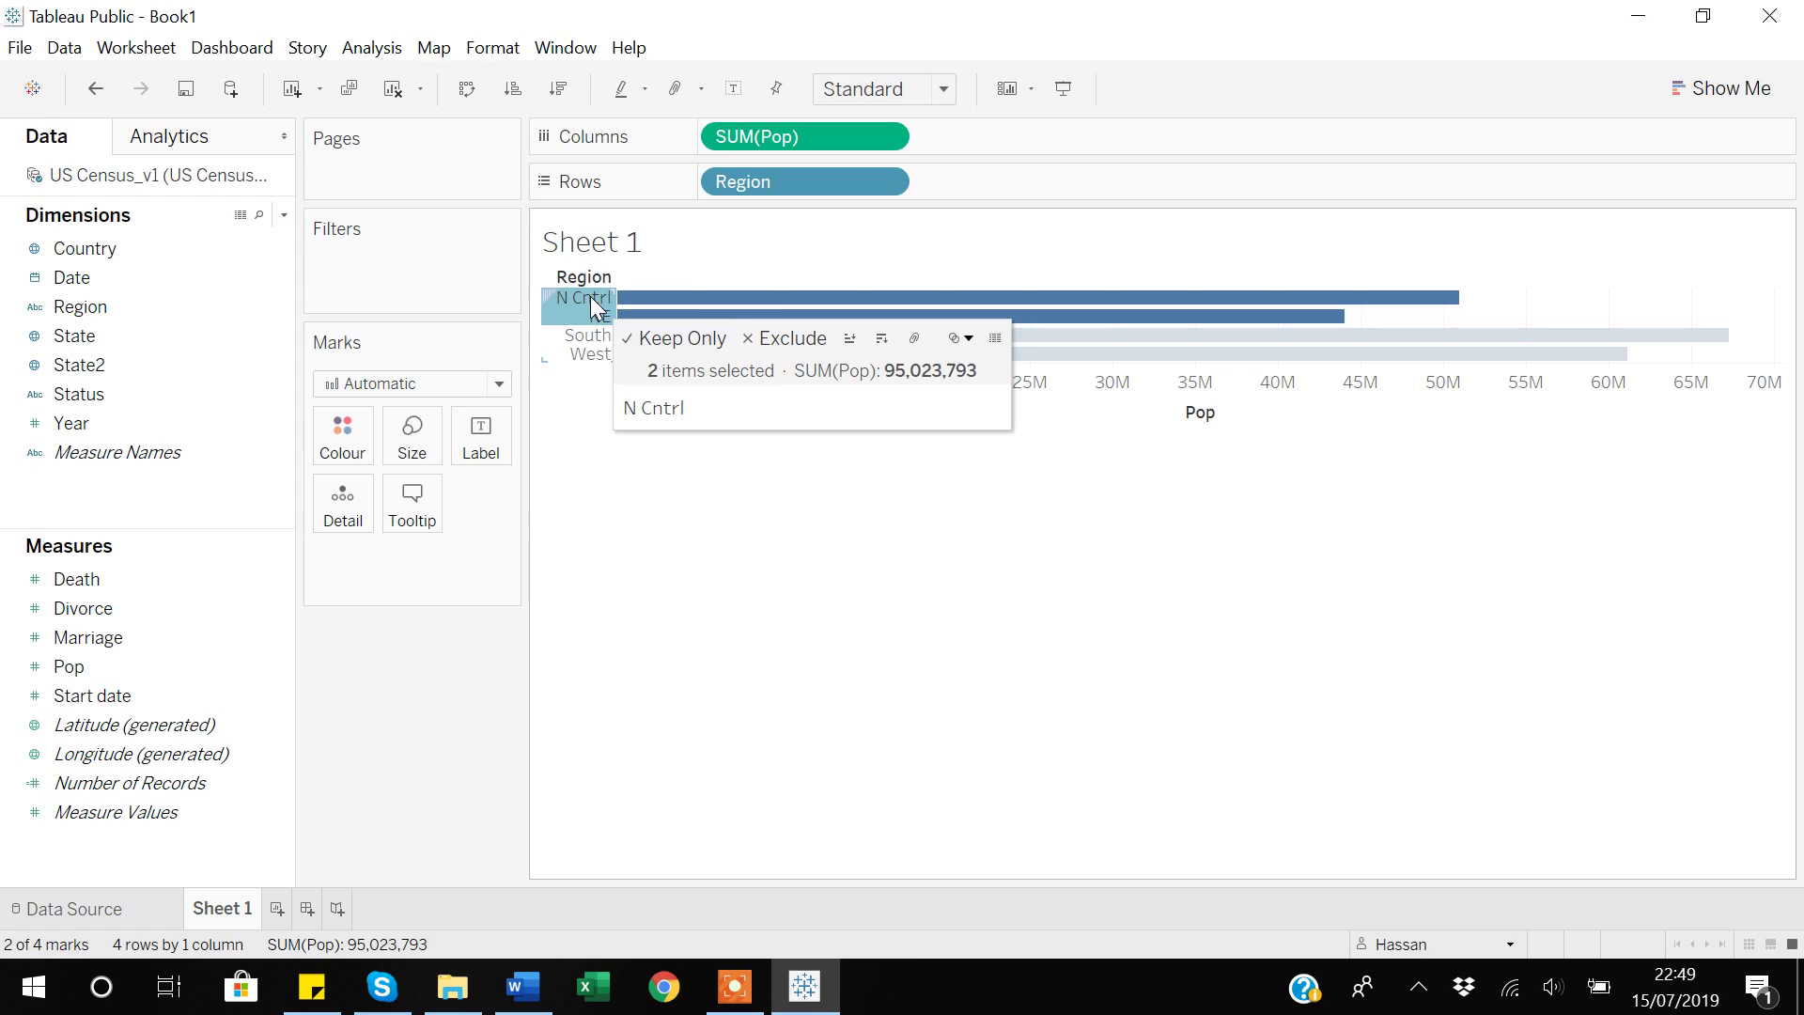
left_click(914, 341)
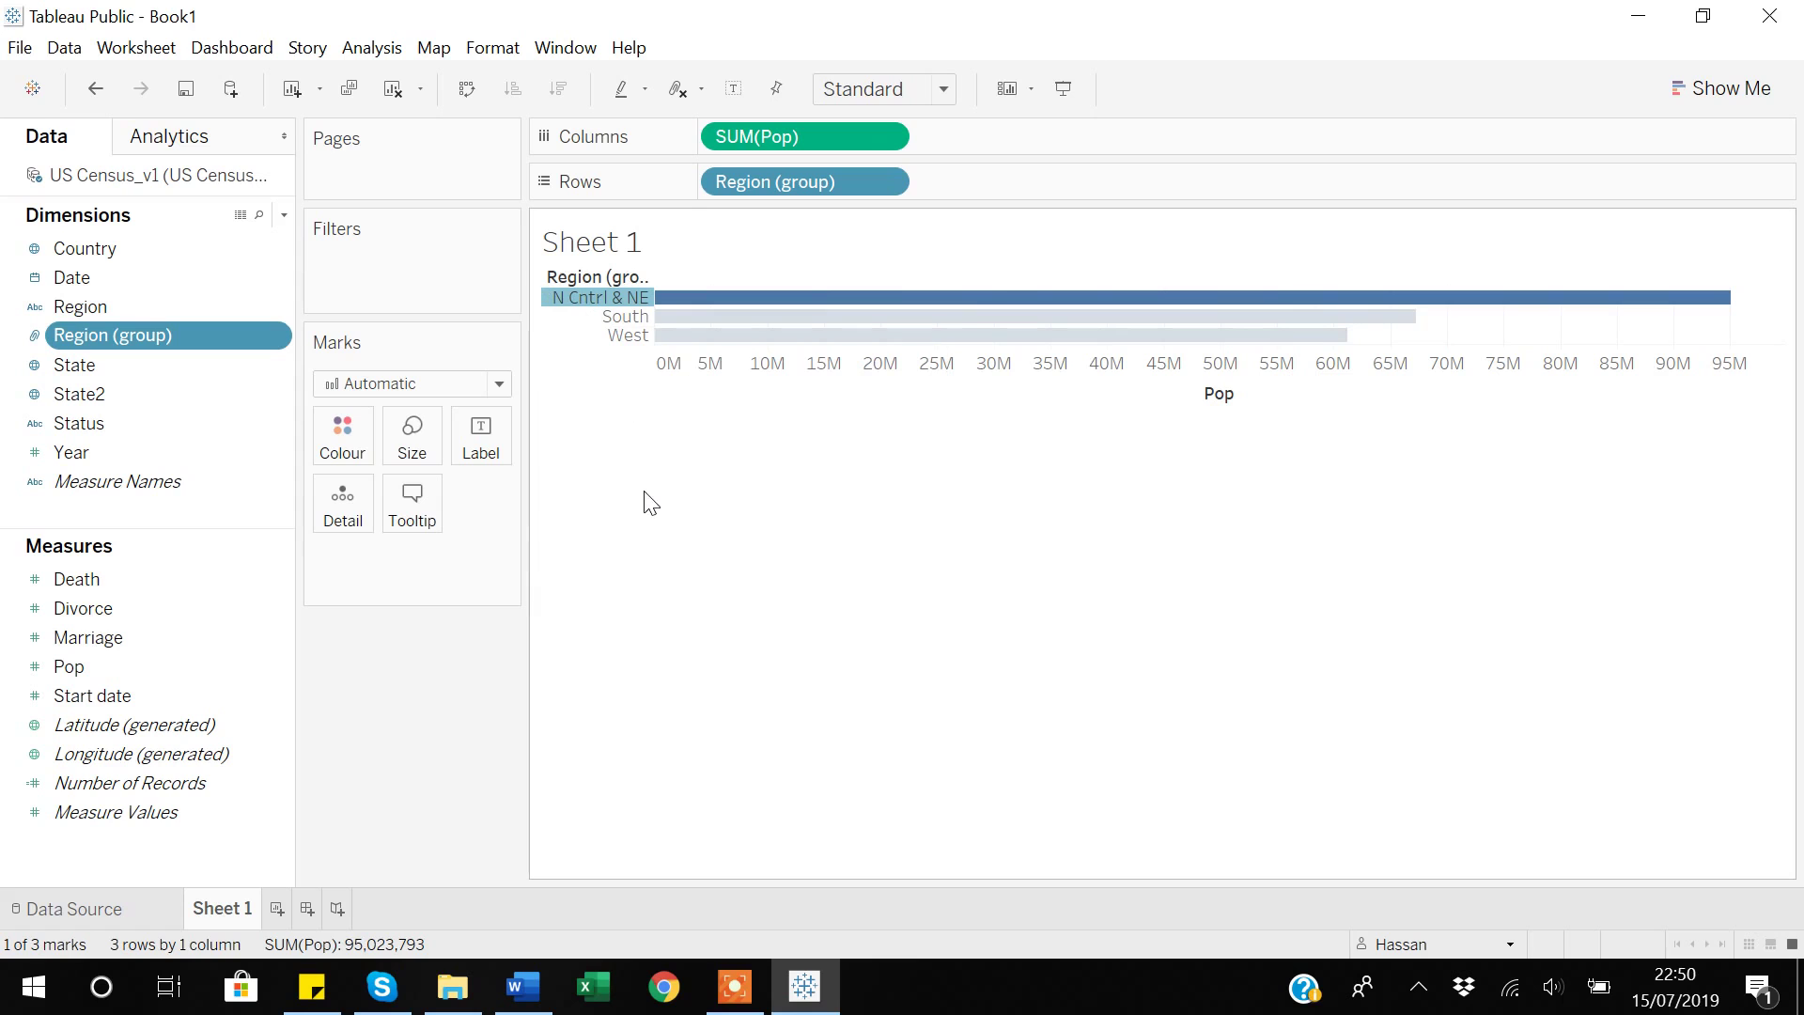
left_click(694, 579)
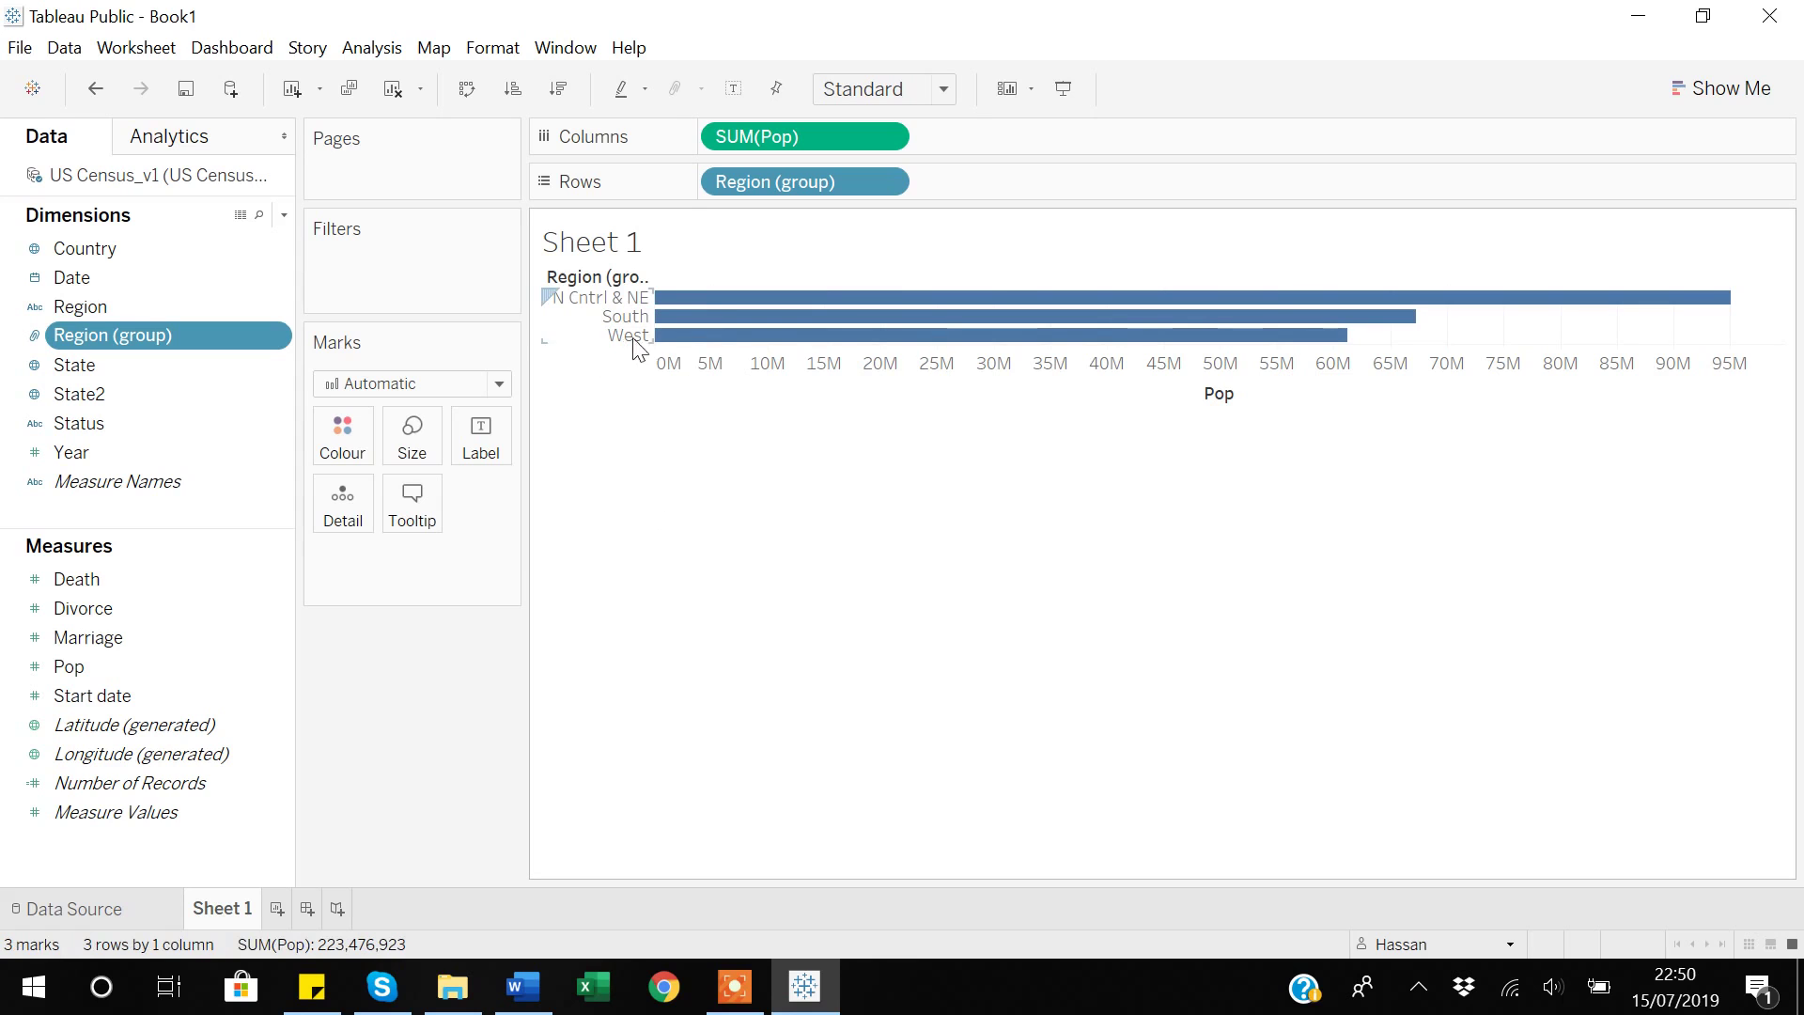
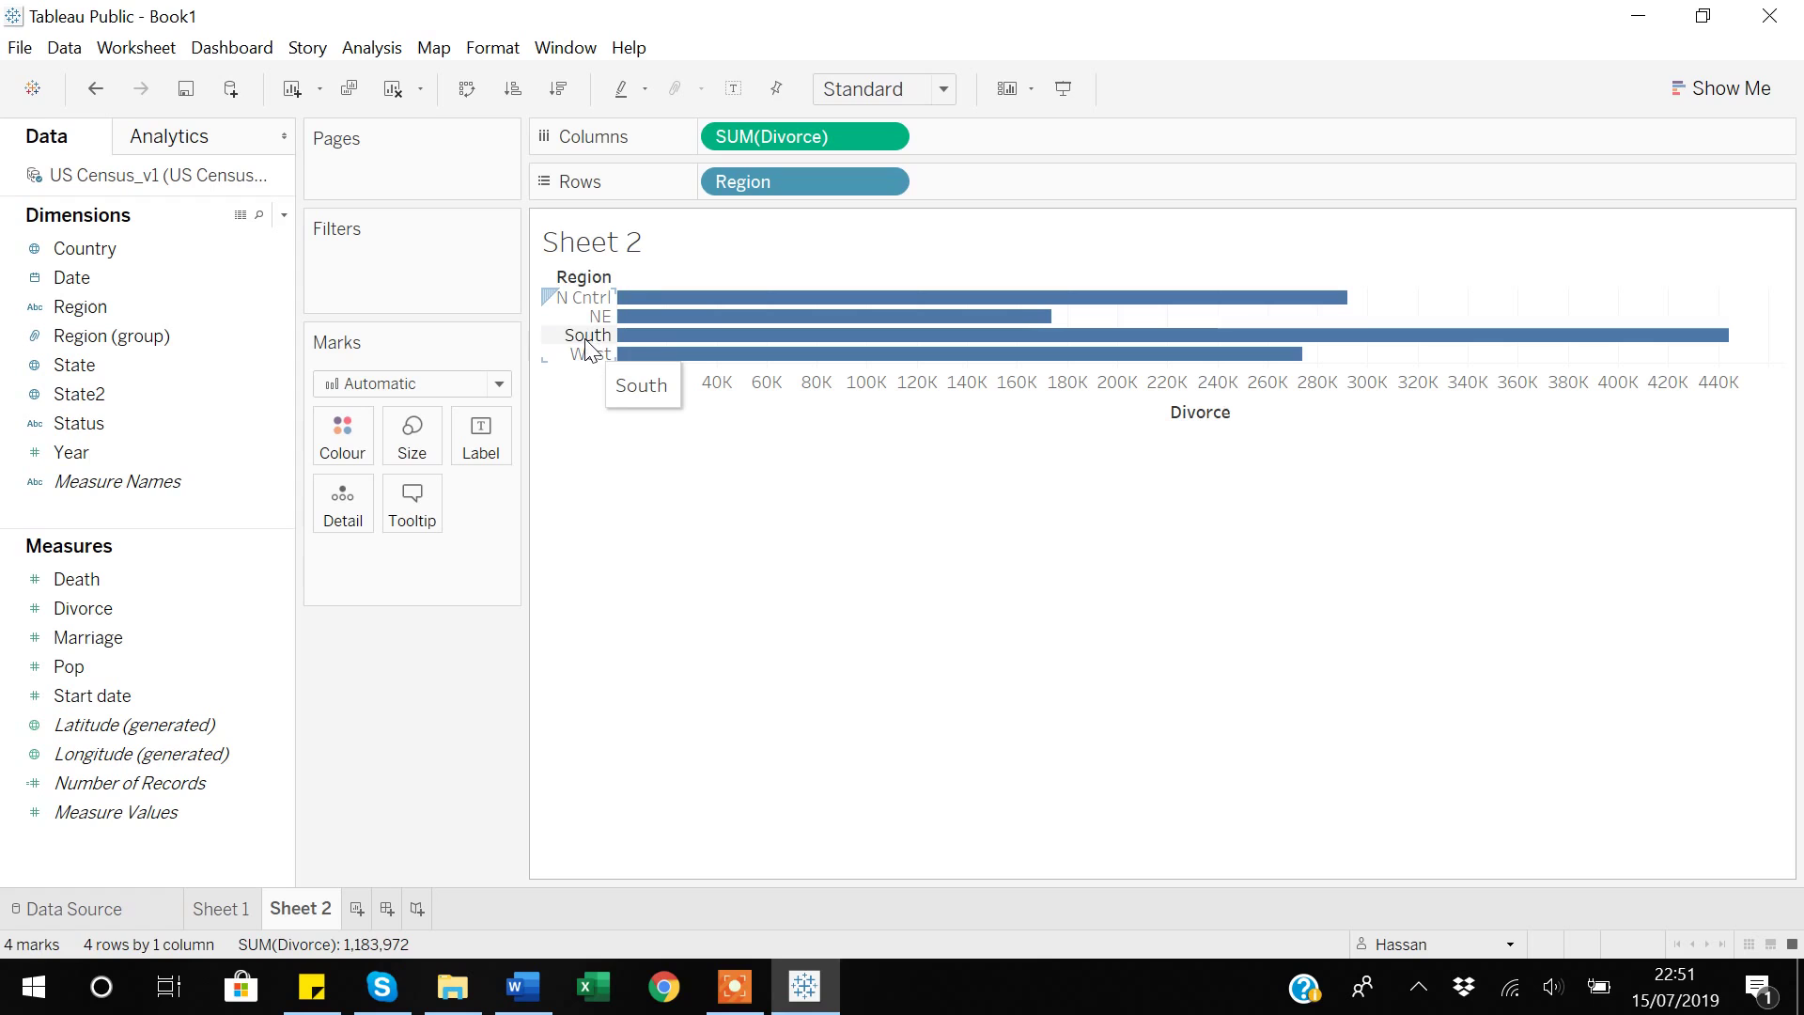
left_click(587, 338)
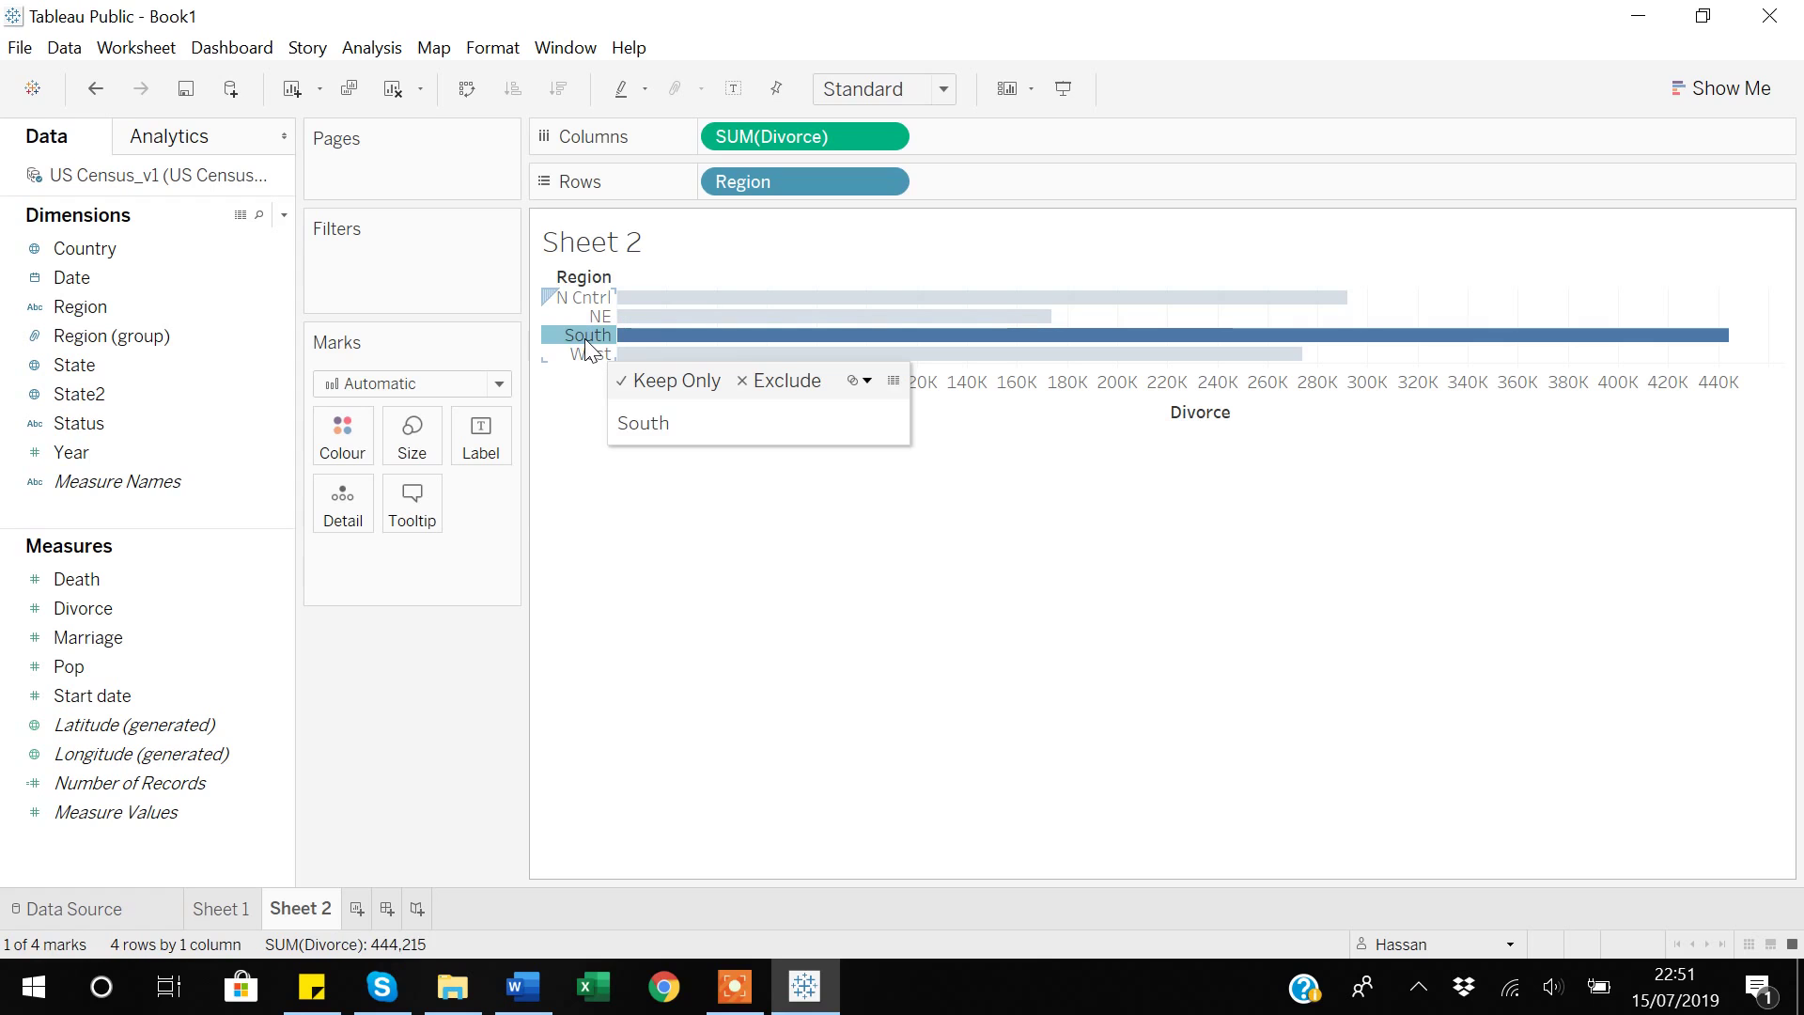
left_click(586, 357, "ctrl")
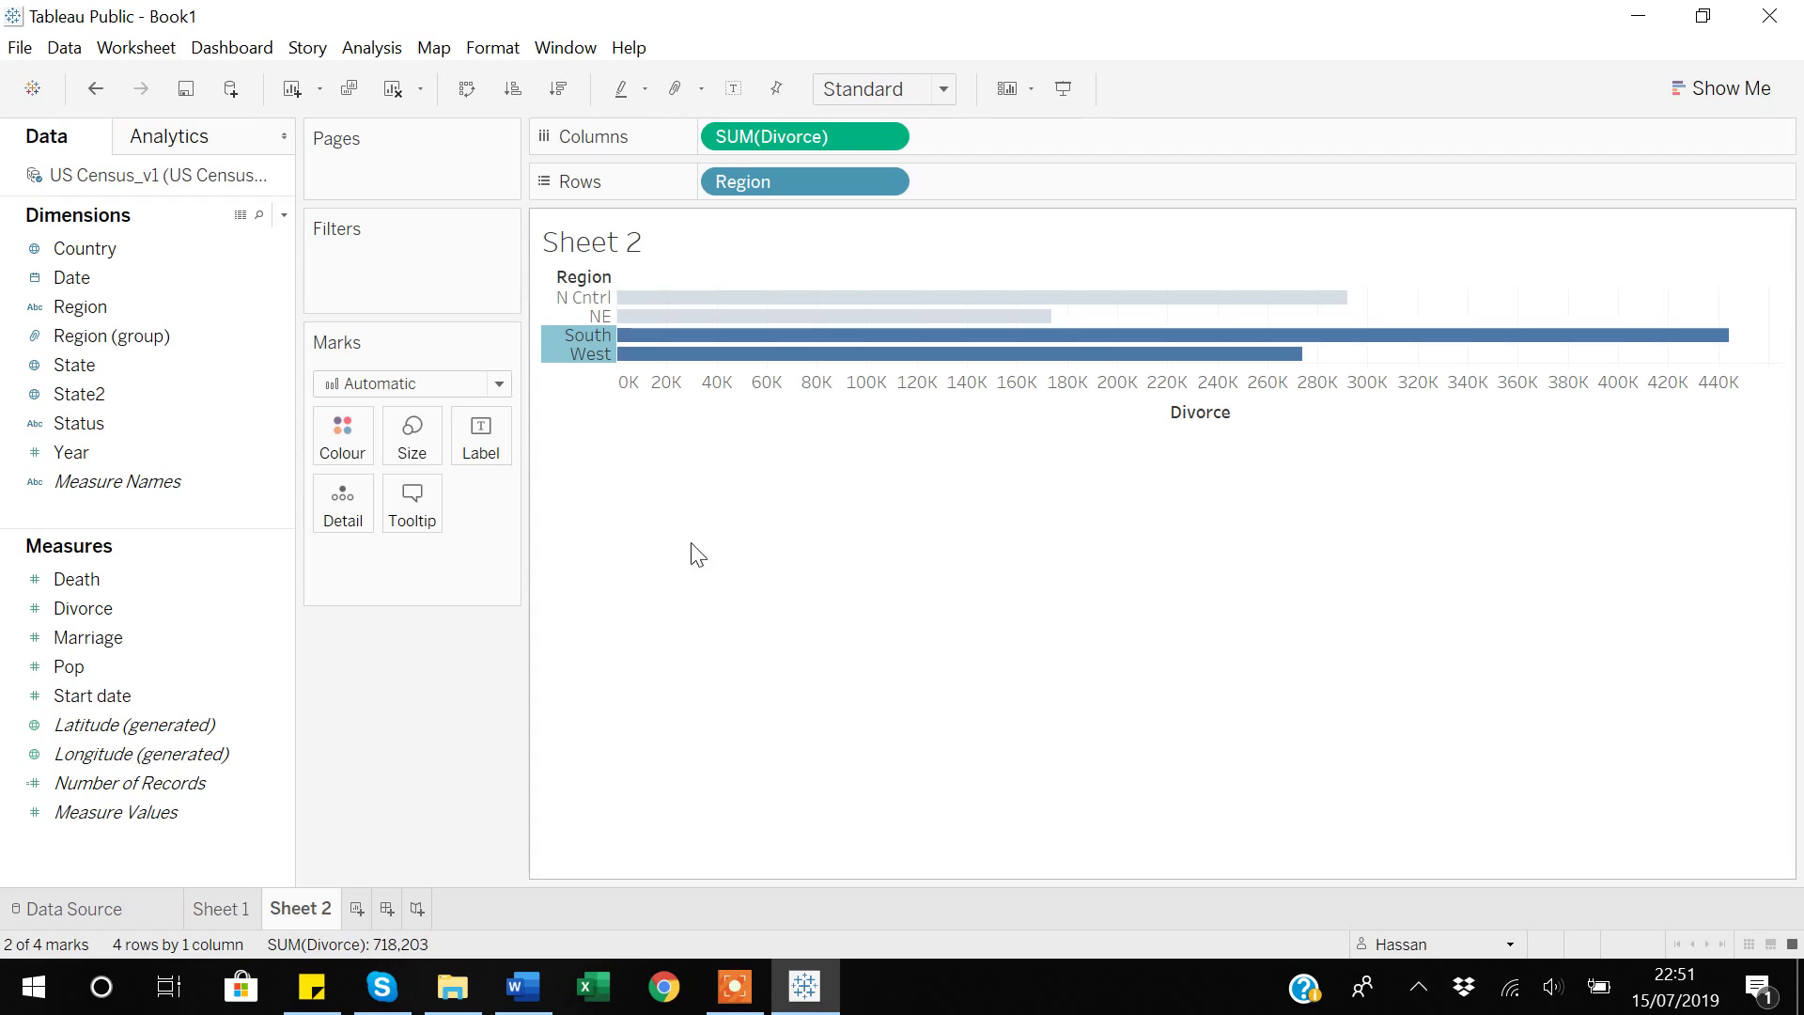
left_click(632, 567)
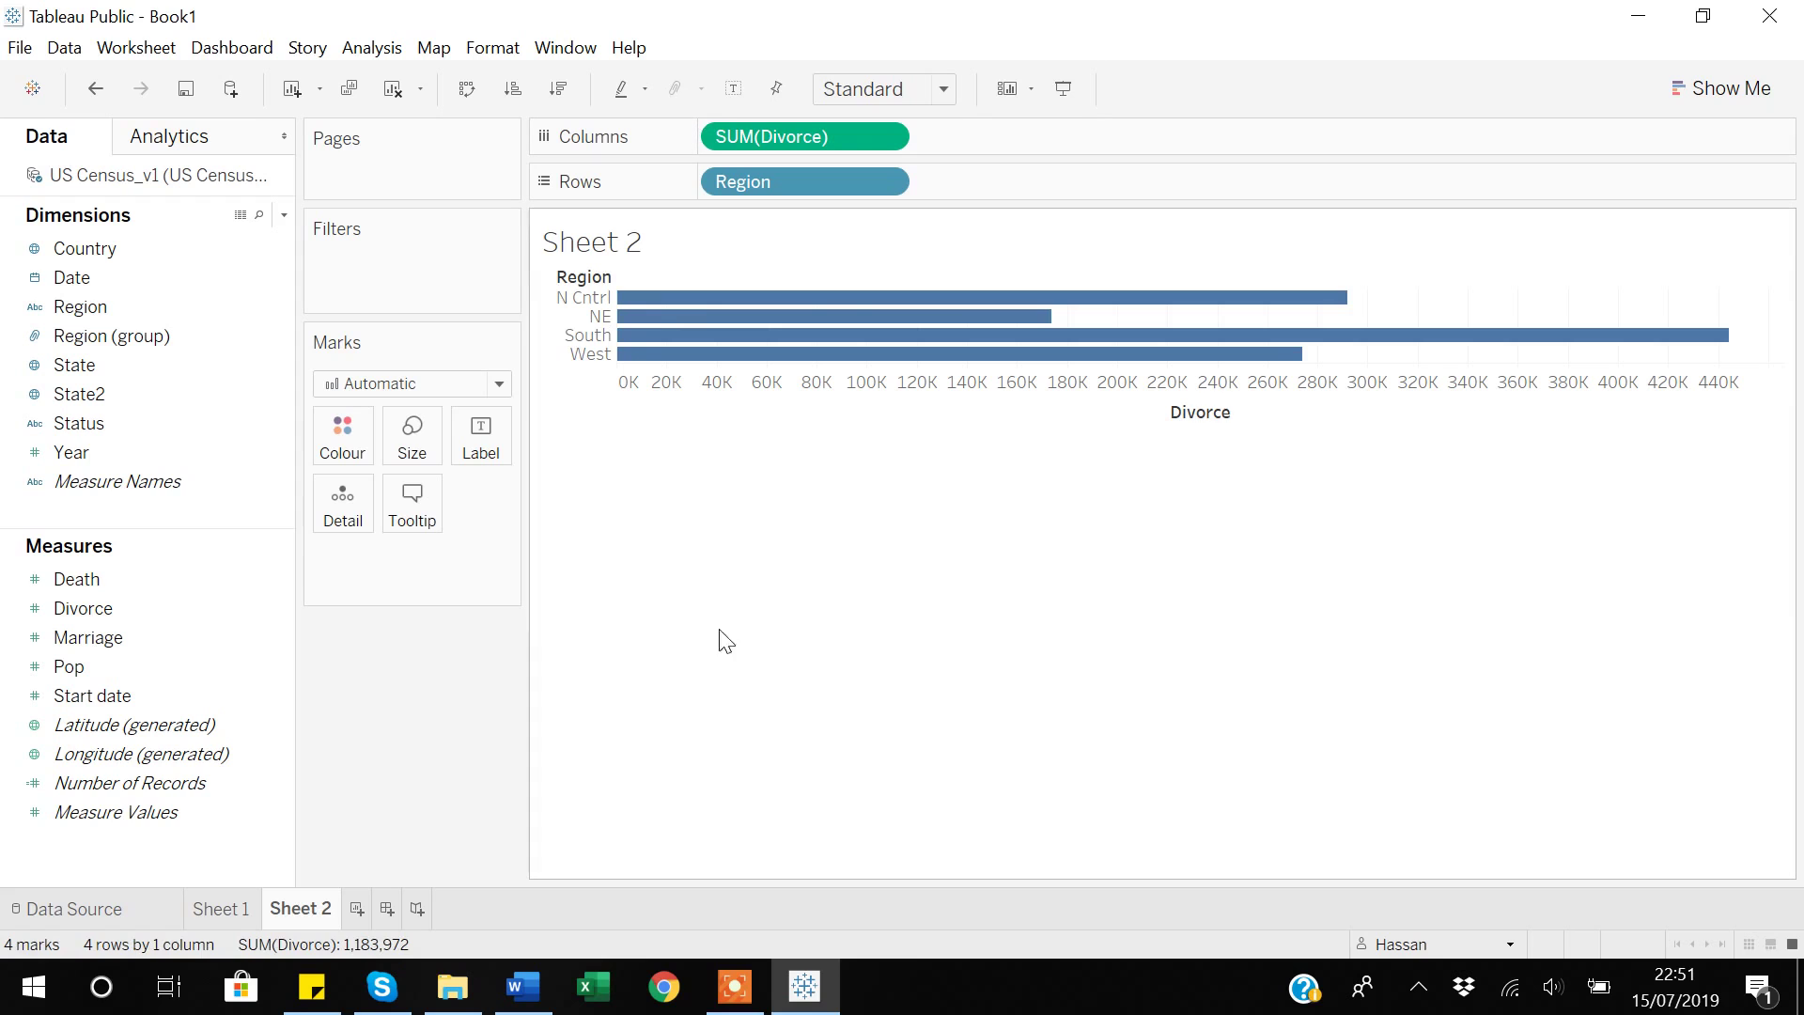
Group the South and West members by Region in Sheet 2's Divorce chart and clear the selection.
left_click(589, 338)
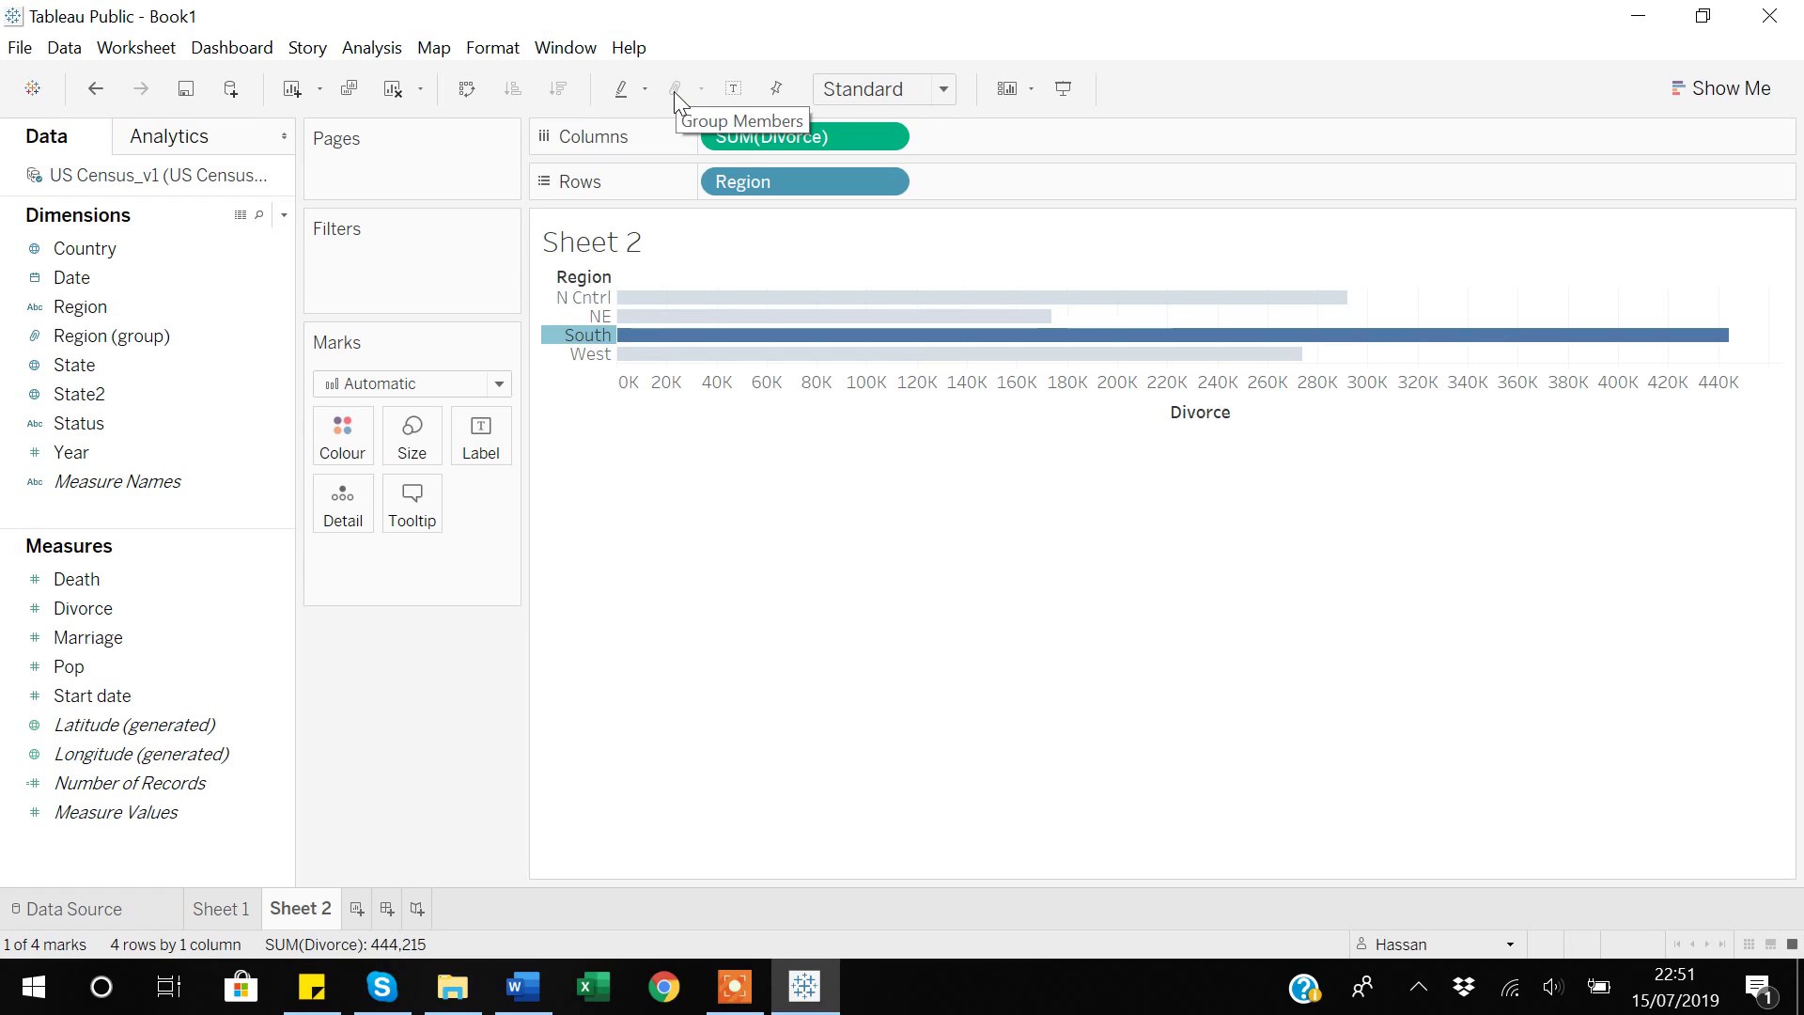
left_click(592, 357, "ctrl")
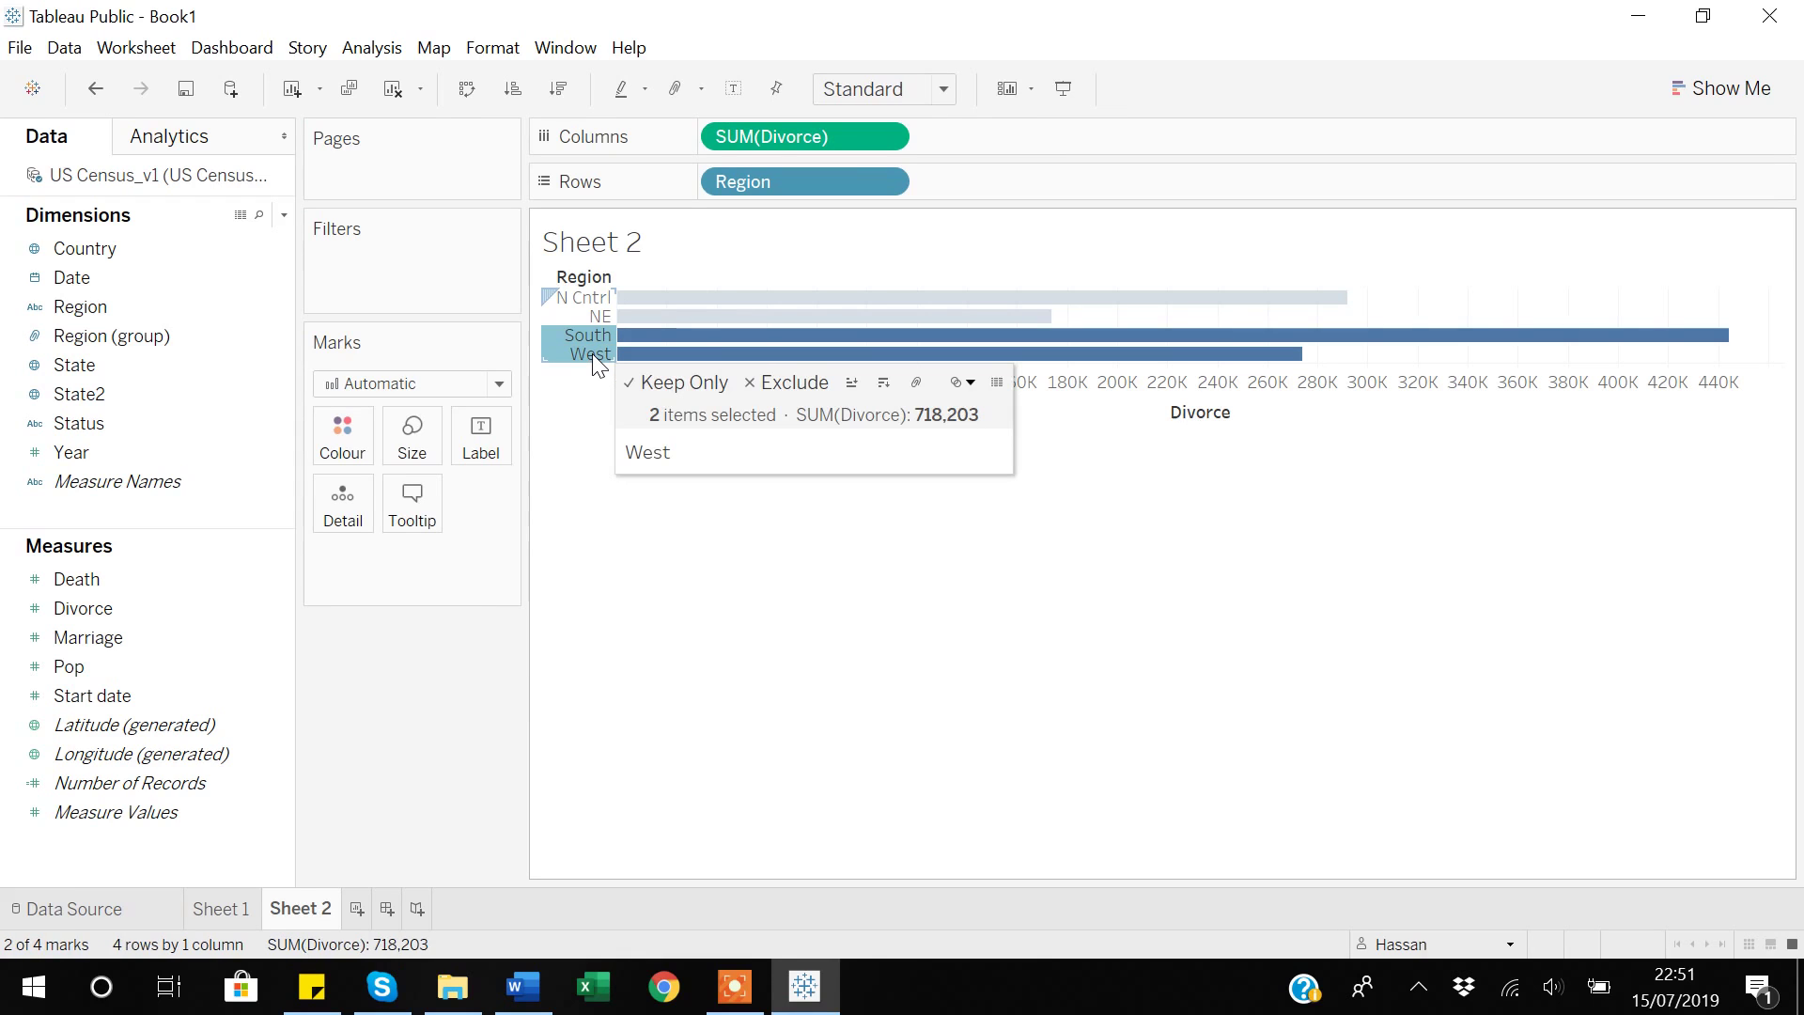
left_click(673, 93)
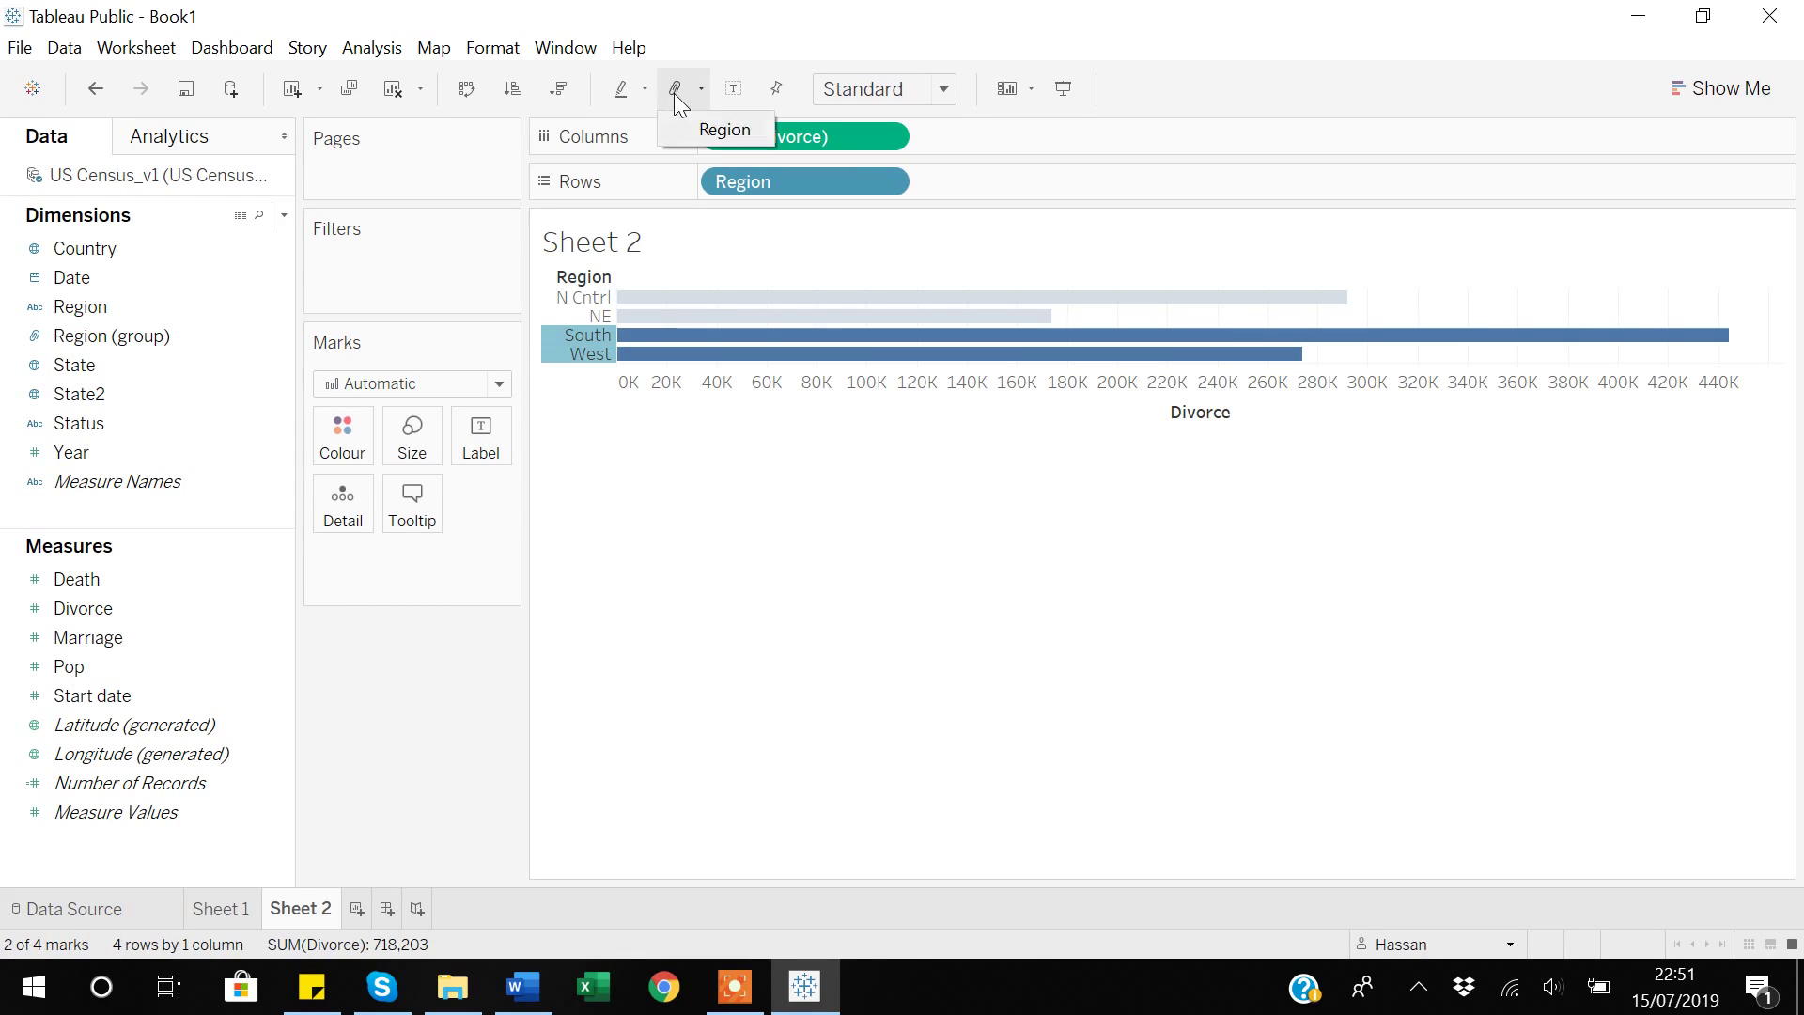
left_click(706, 133)
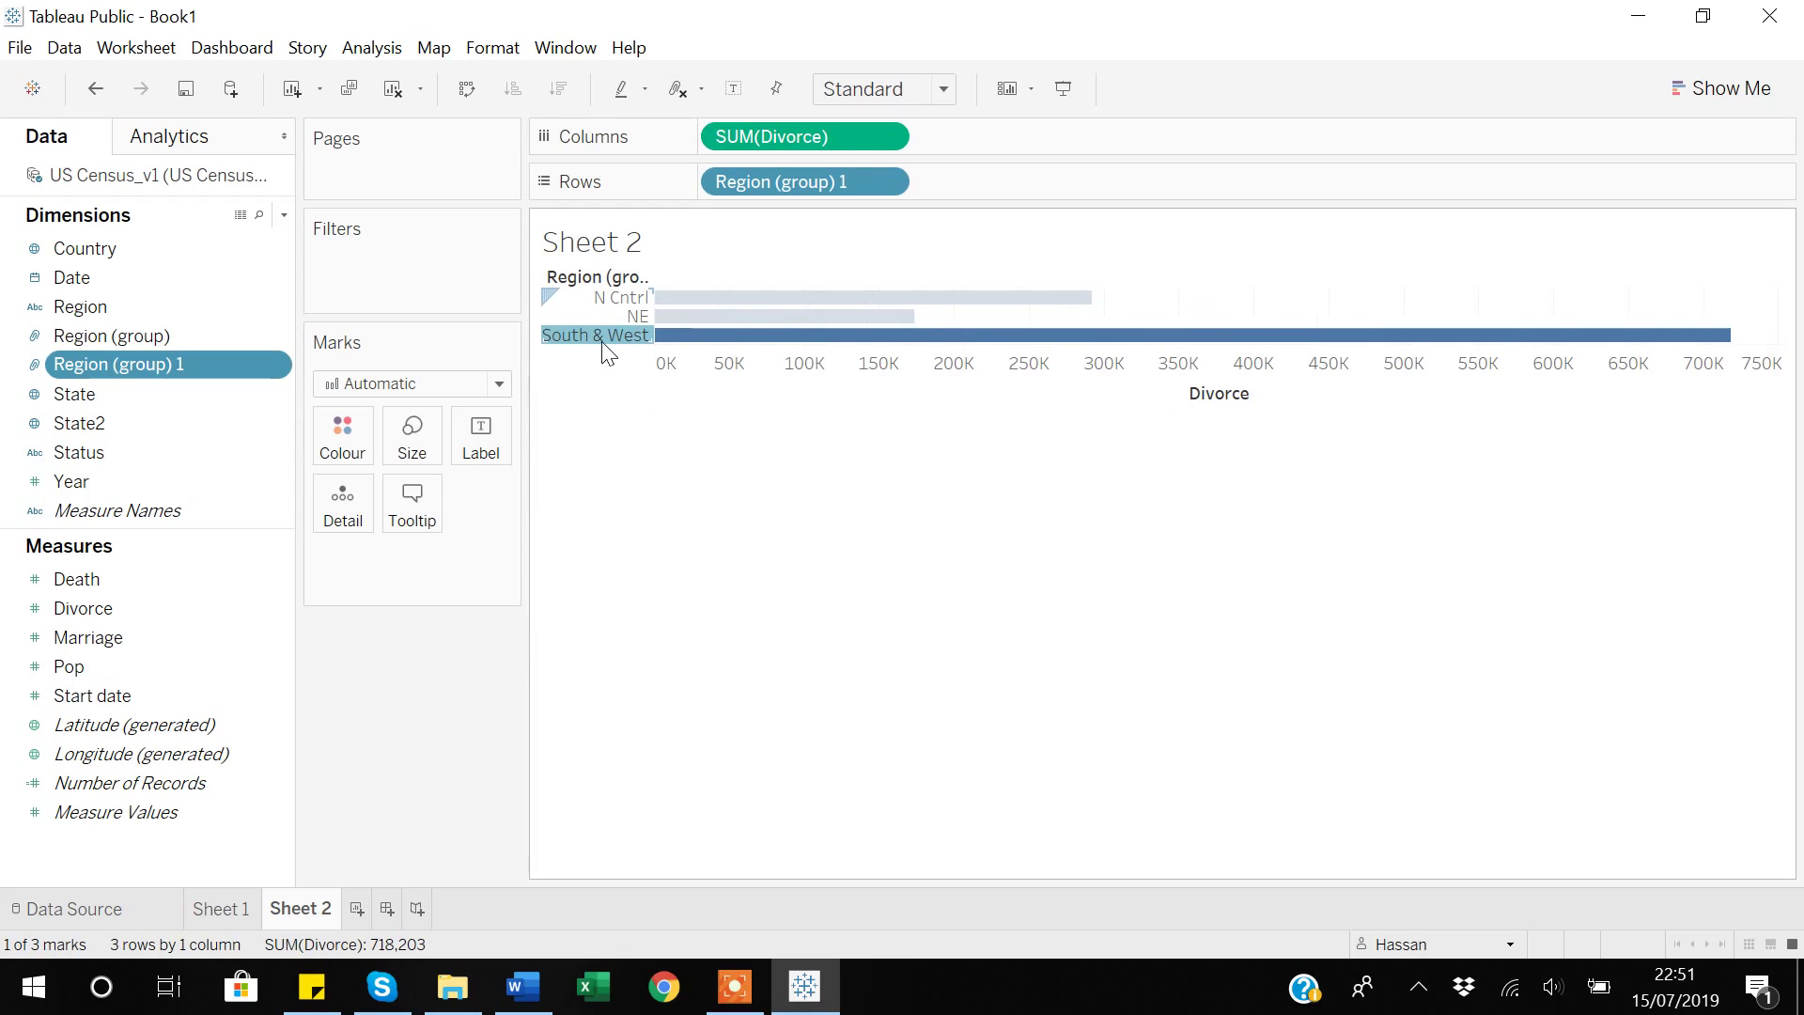
mouse_move(604, 344)
left_click(716, 487)
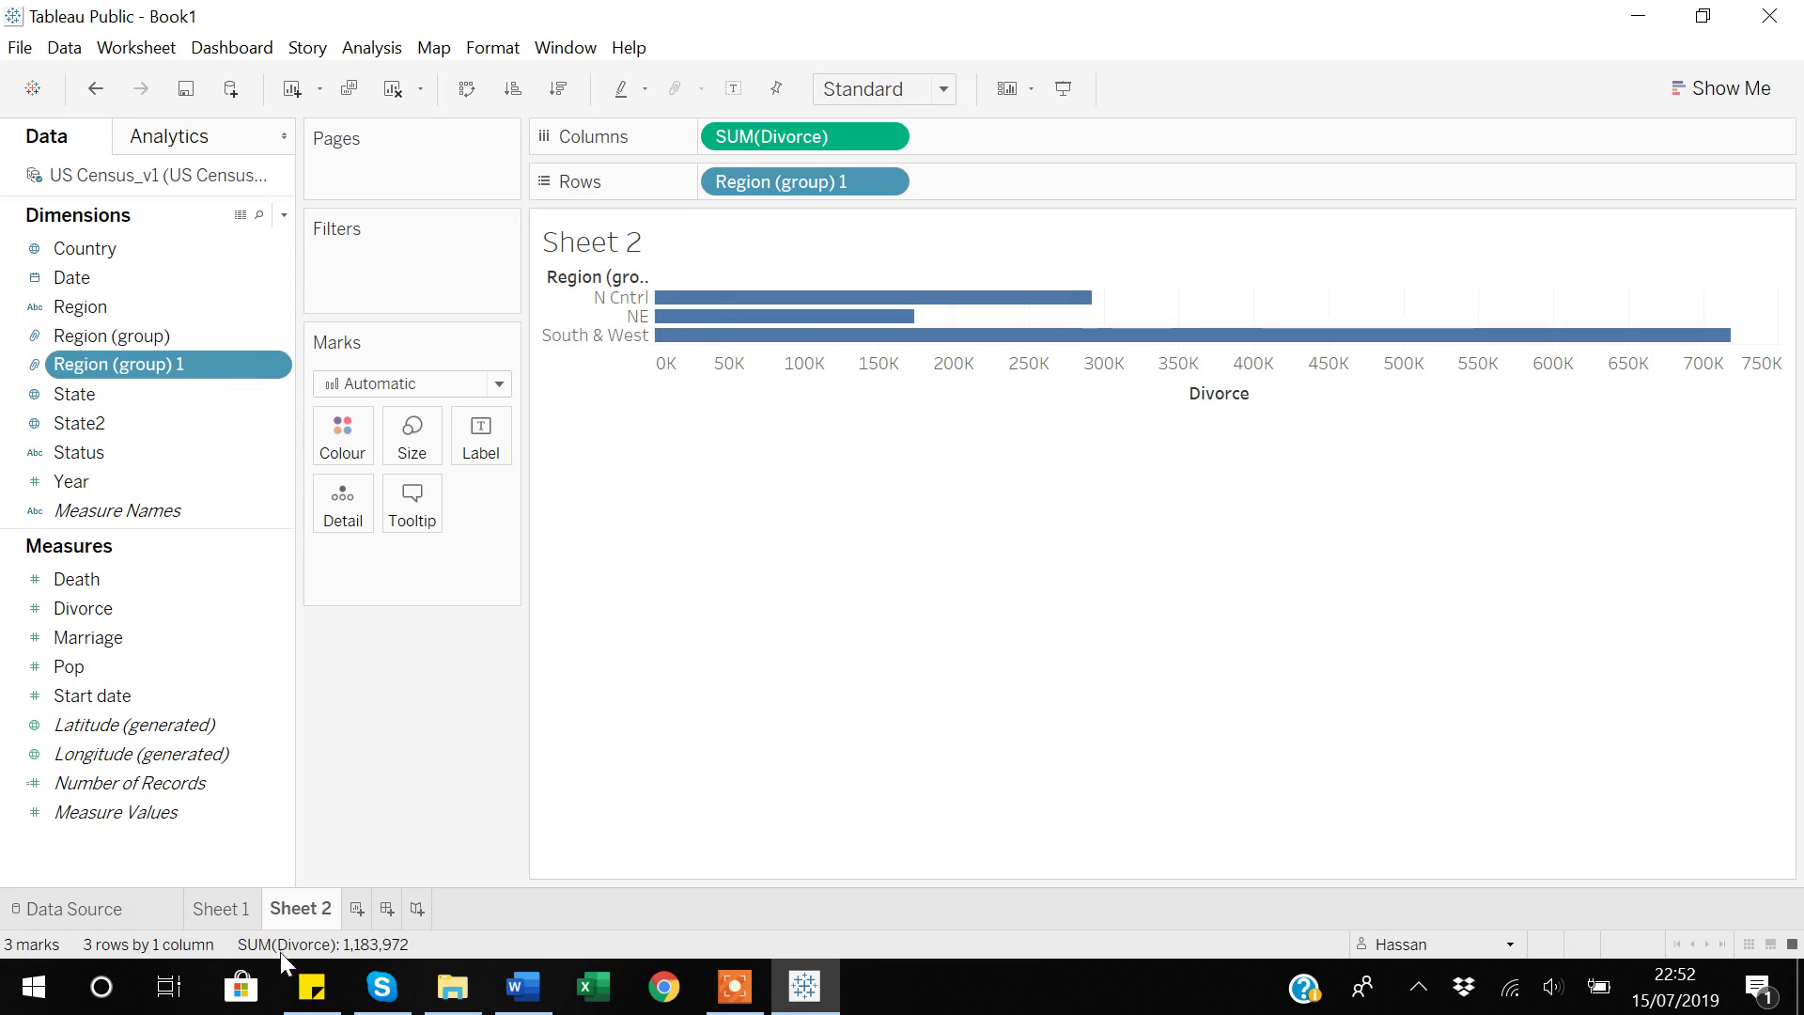
Add a new worksheet, check the State values in the US Census_v1 data source, and return to Sheet 3.
left_click(356, 909)
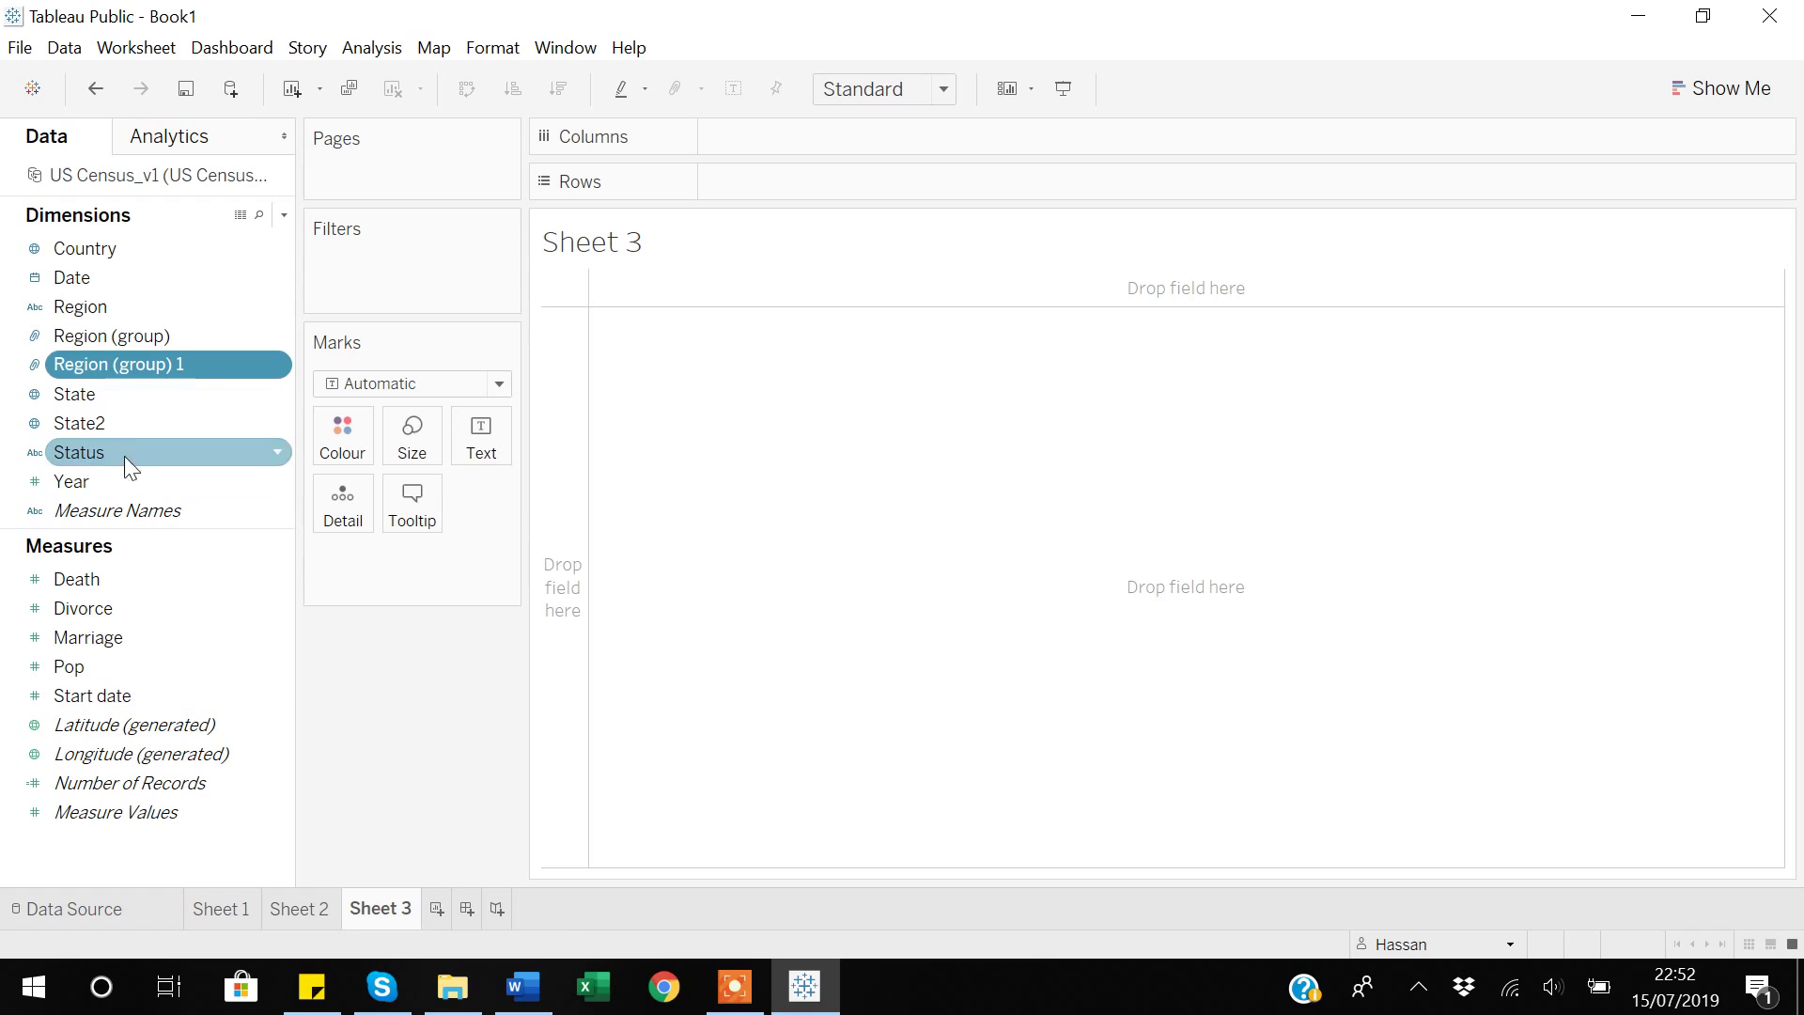
left_click(77, 407)
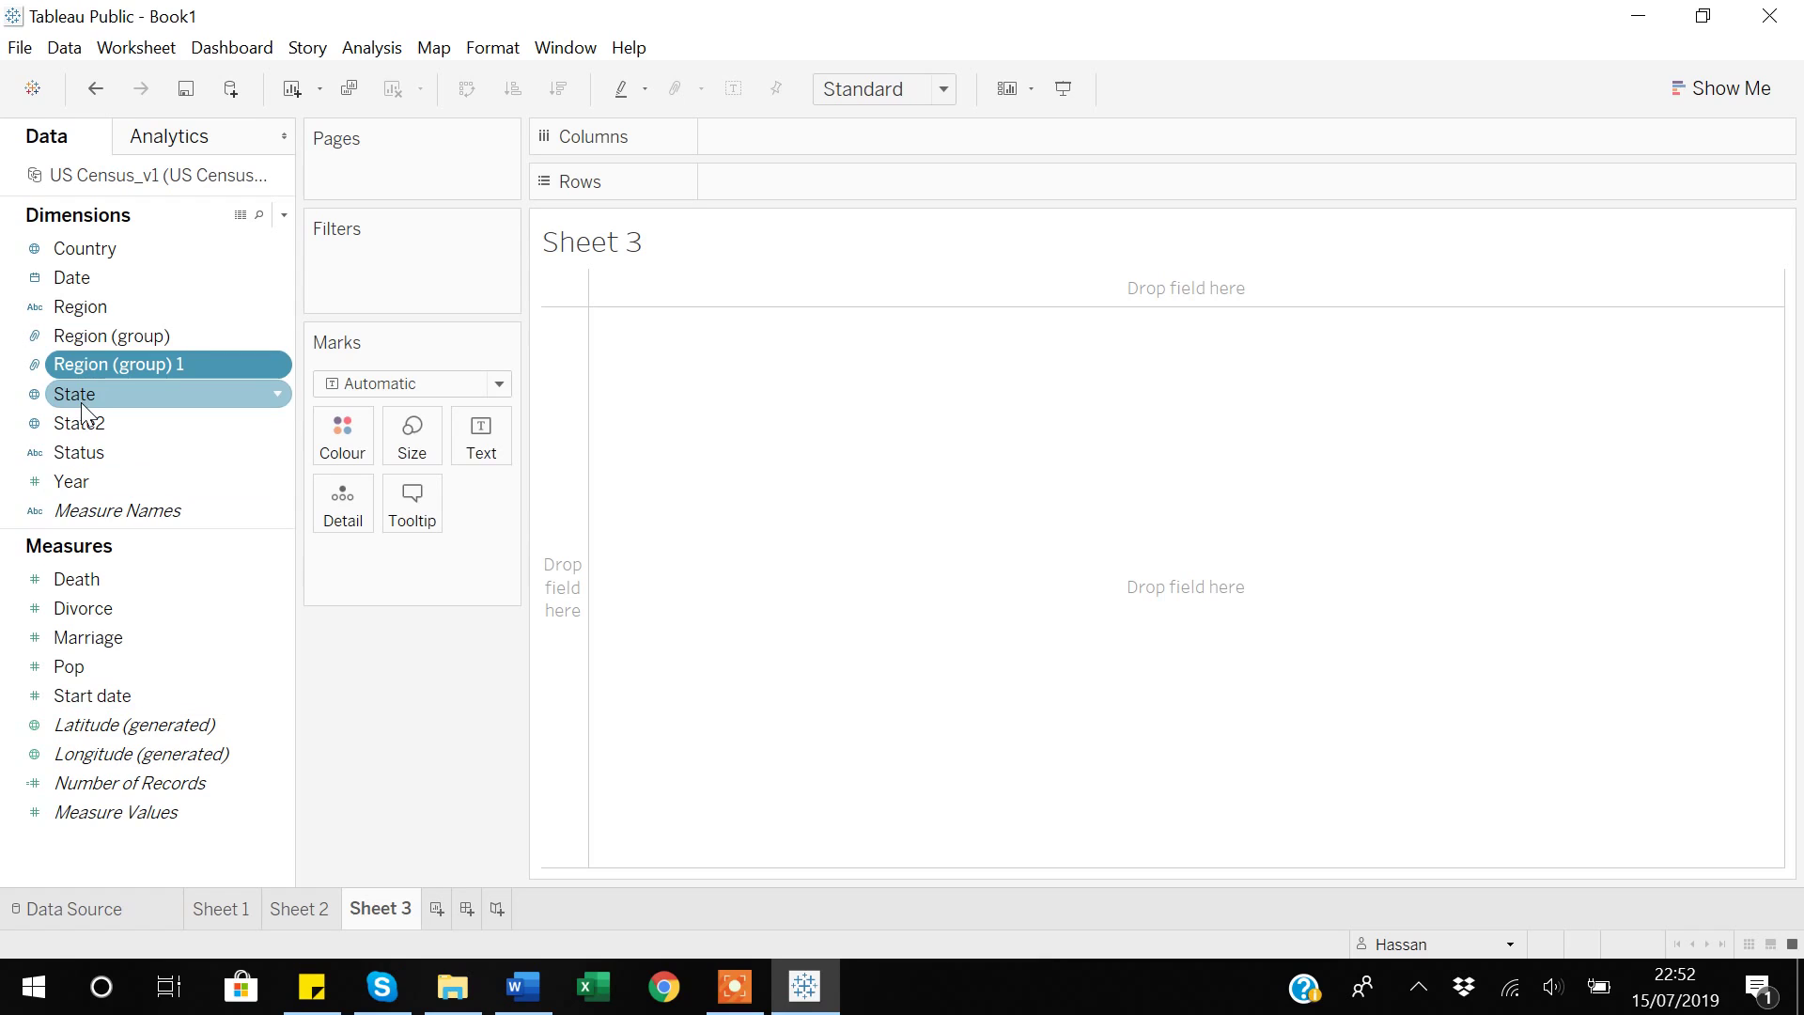
left_click(104, 916)
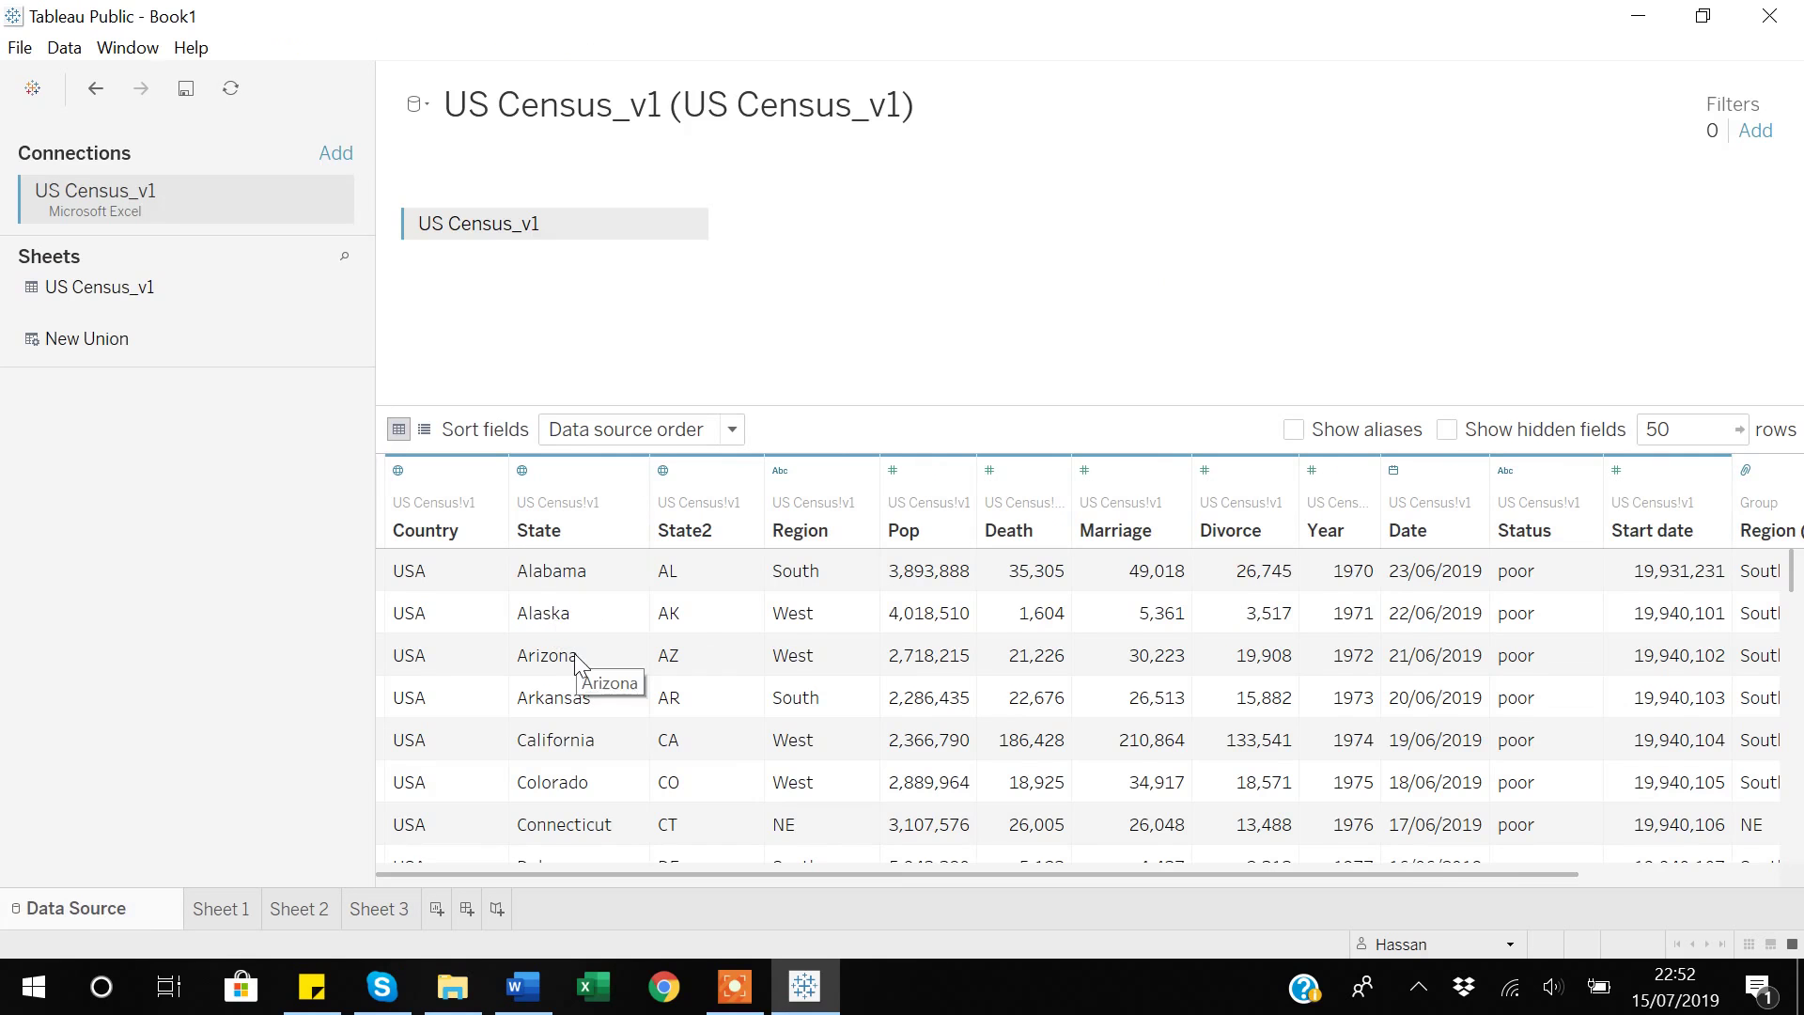
scroll(573, 652, "down", 15)
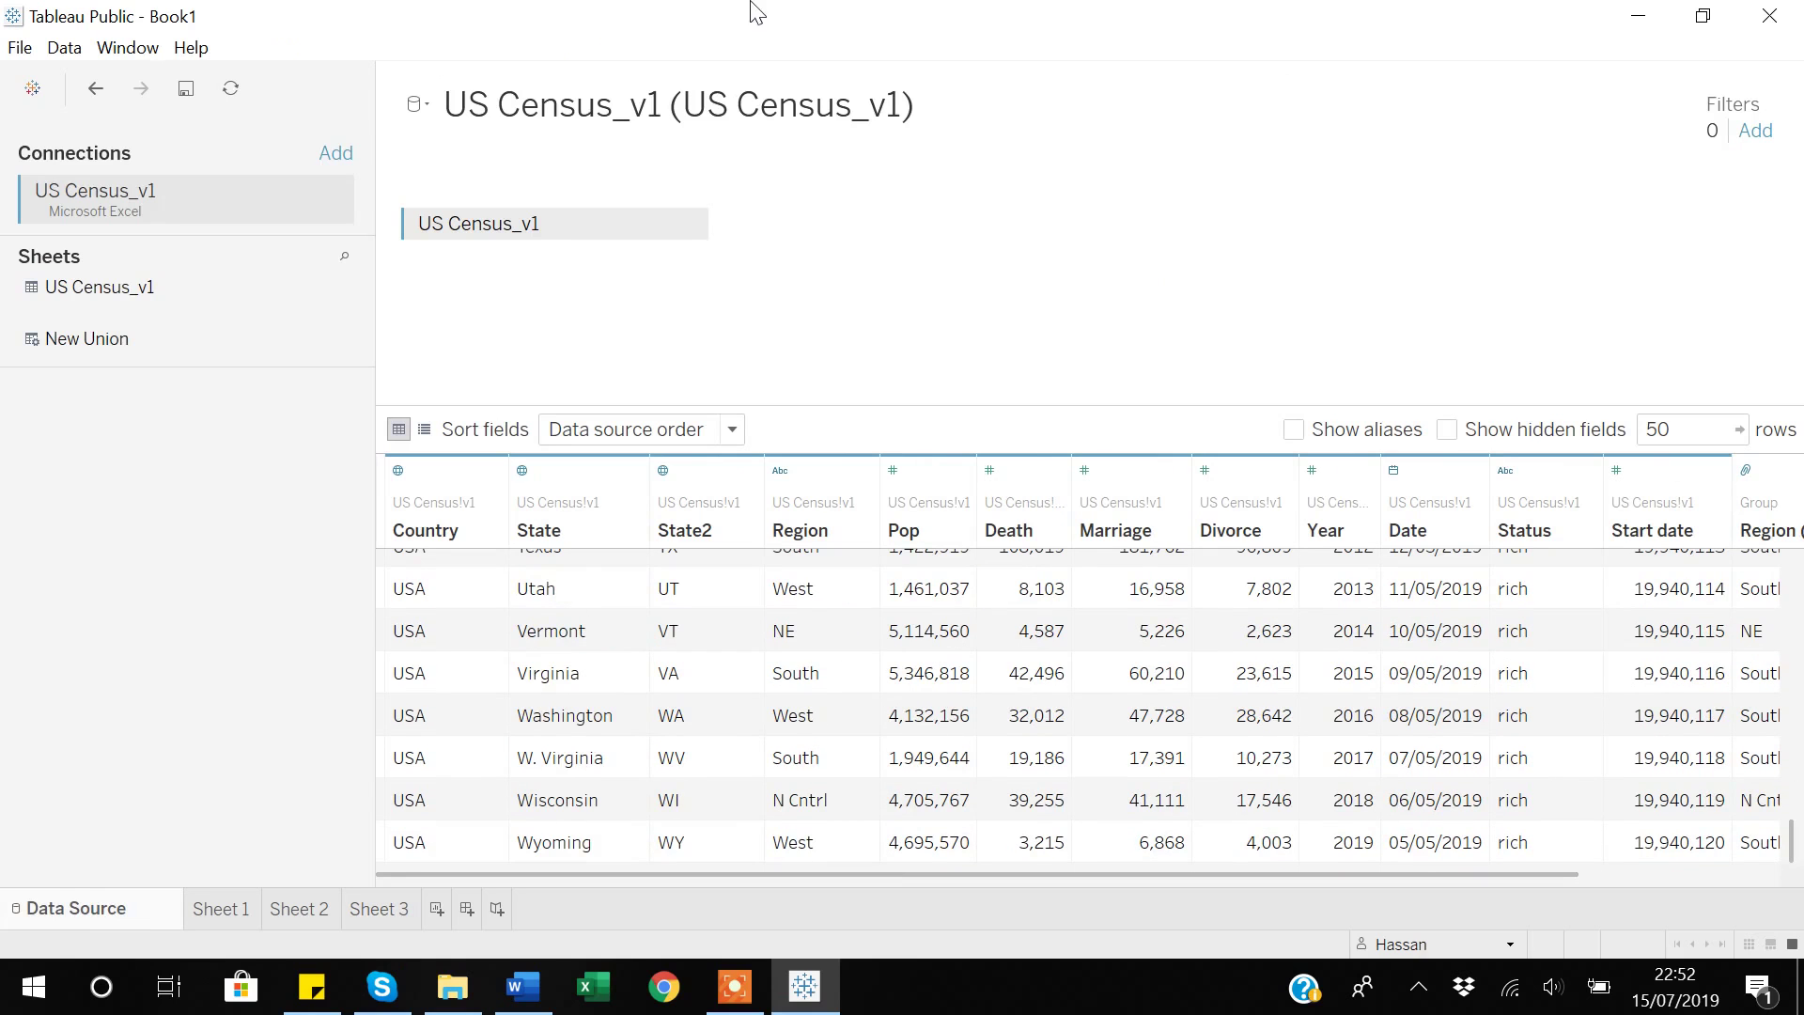
left_click(378, 909)
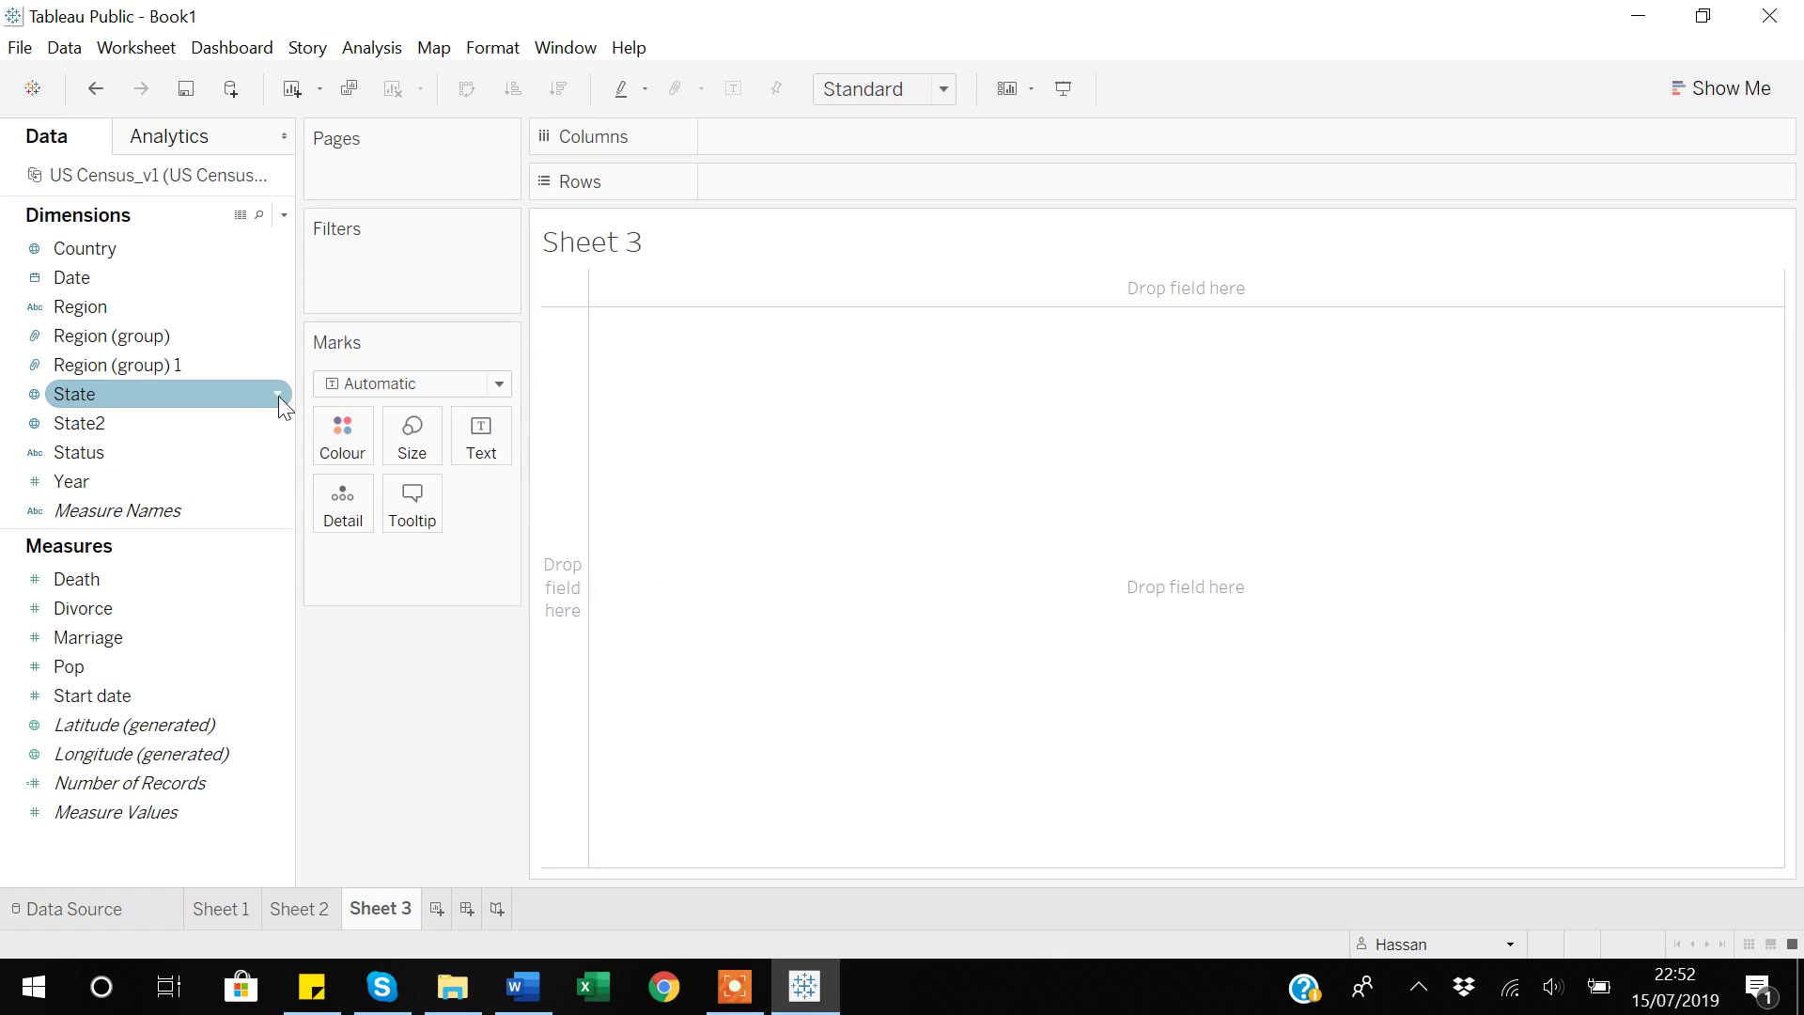
Start a group on the State dimension and group Alabama, Arizona, California, Connecticut, Georgia and Indiana together.
left_click(278, 395)
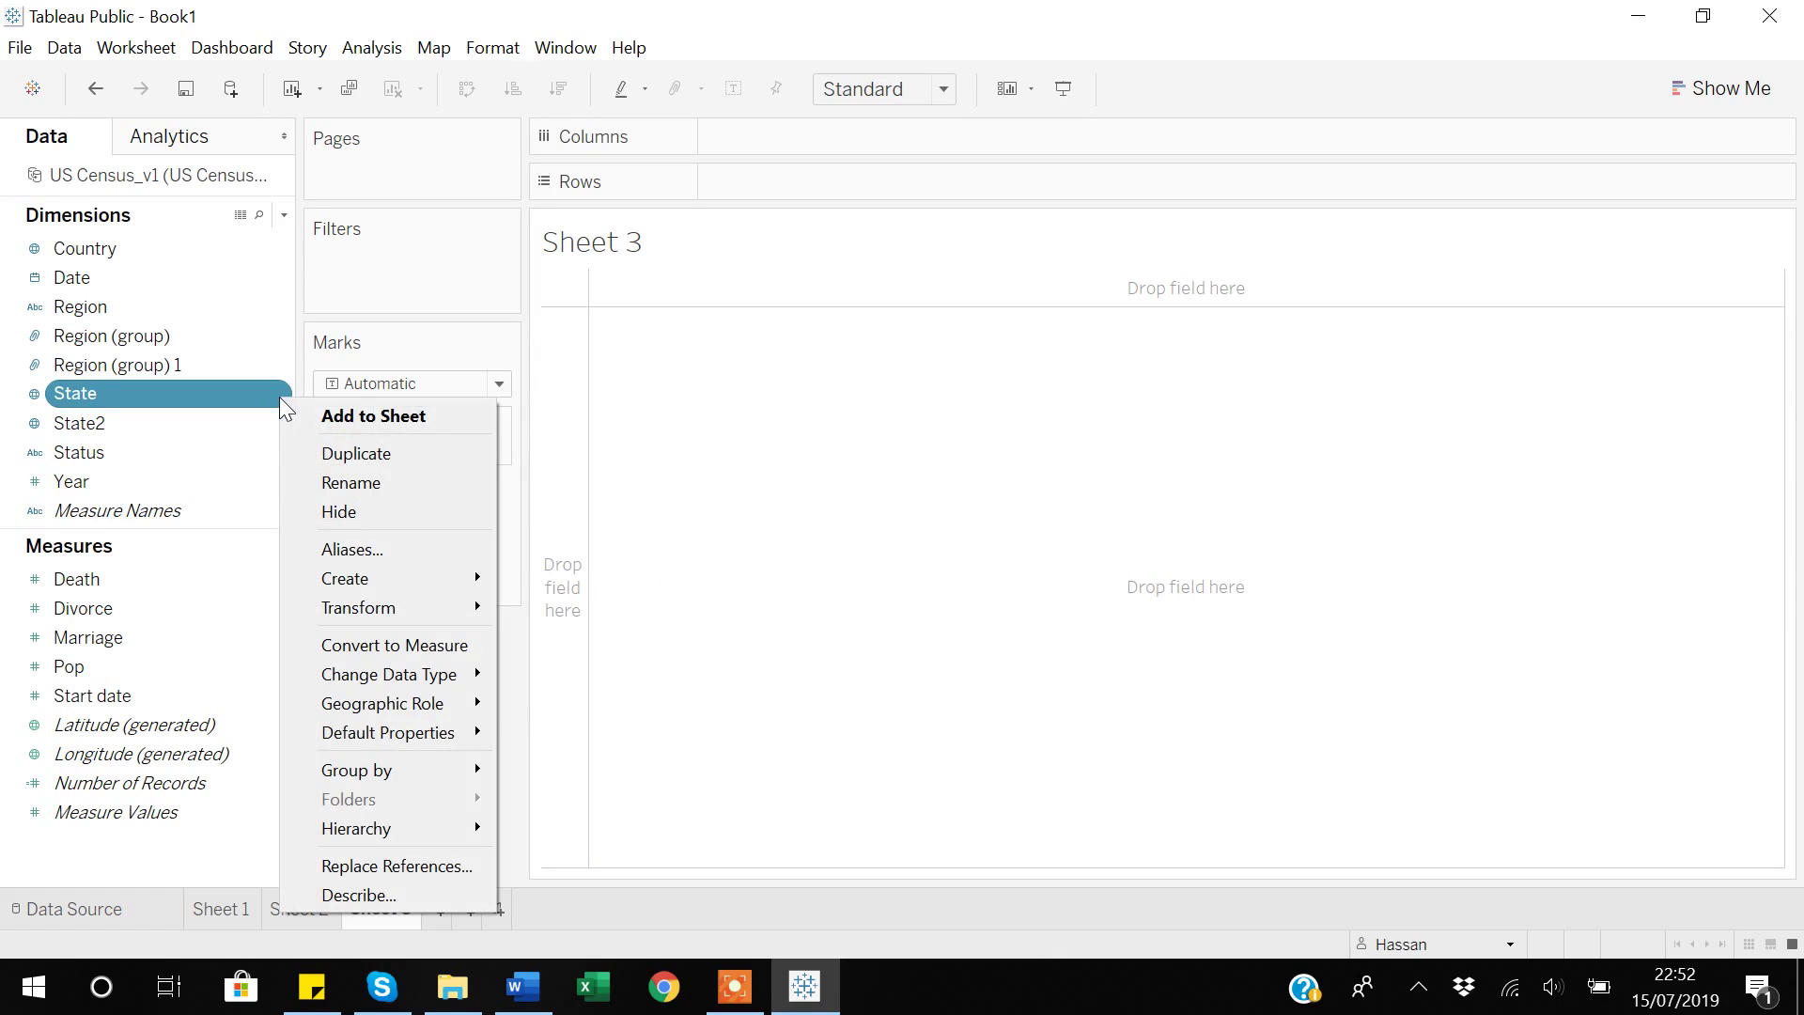
mouse_move(388, 578)
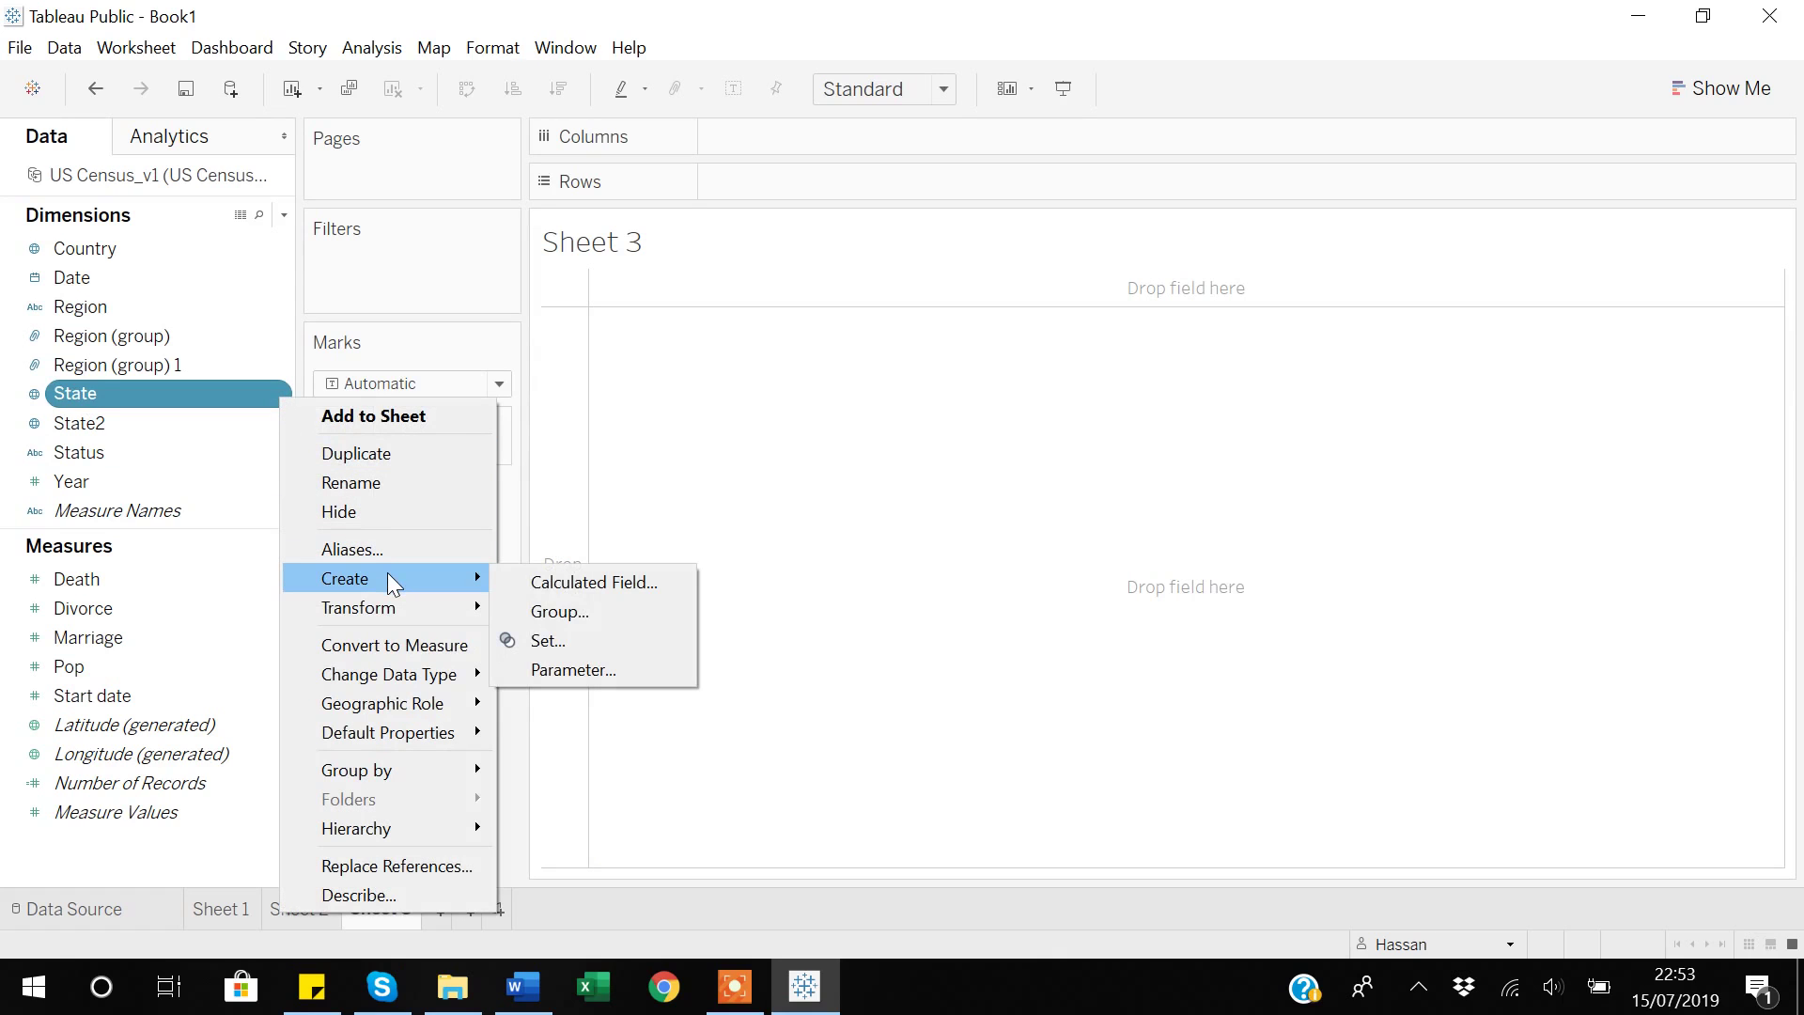
left_click(556, 611)
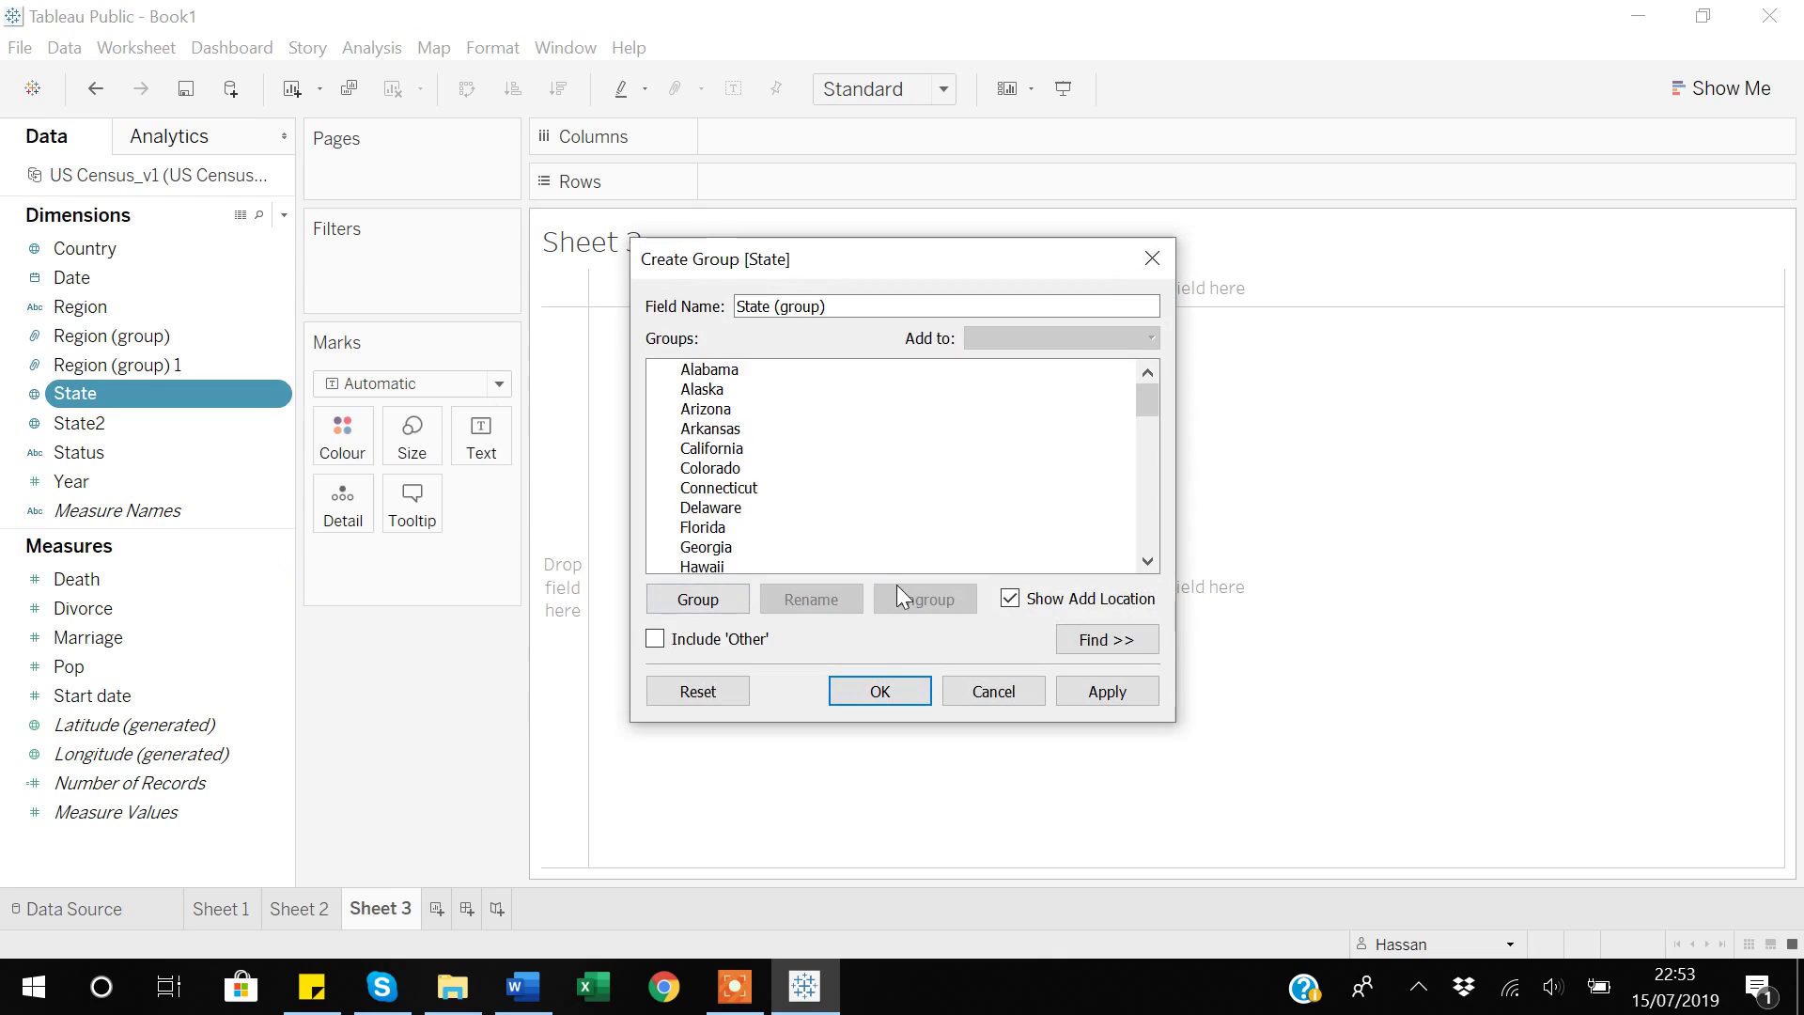
left_click(711, 376)
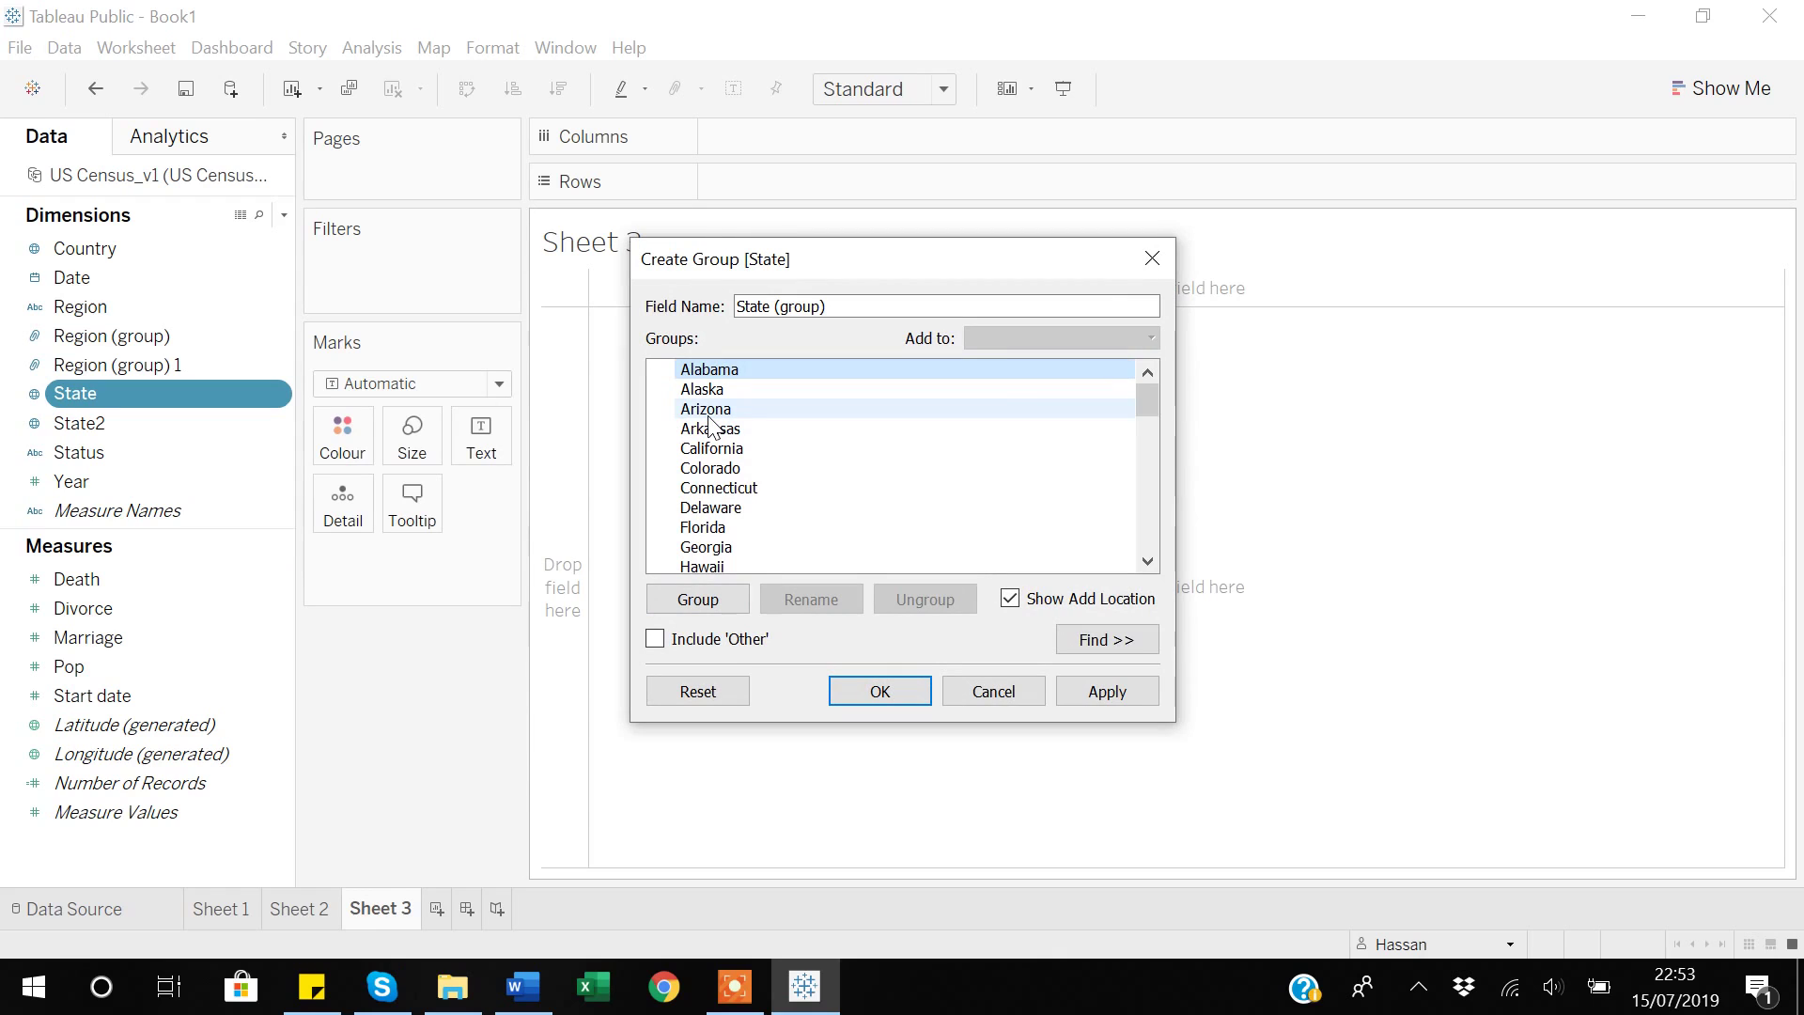
left_click(700, 413, "ctrl")
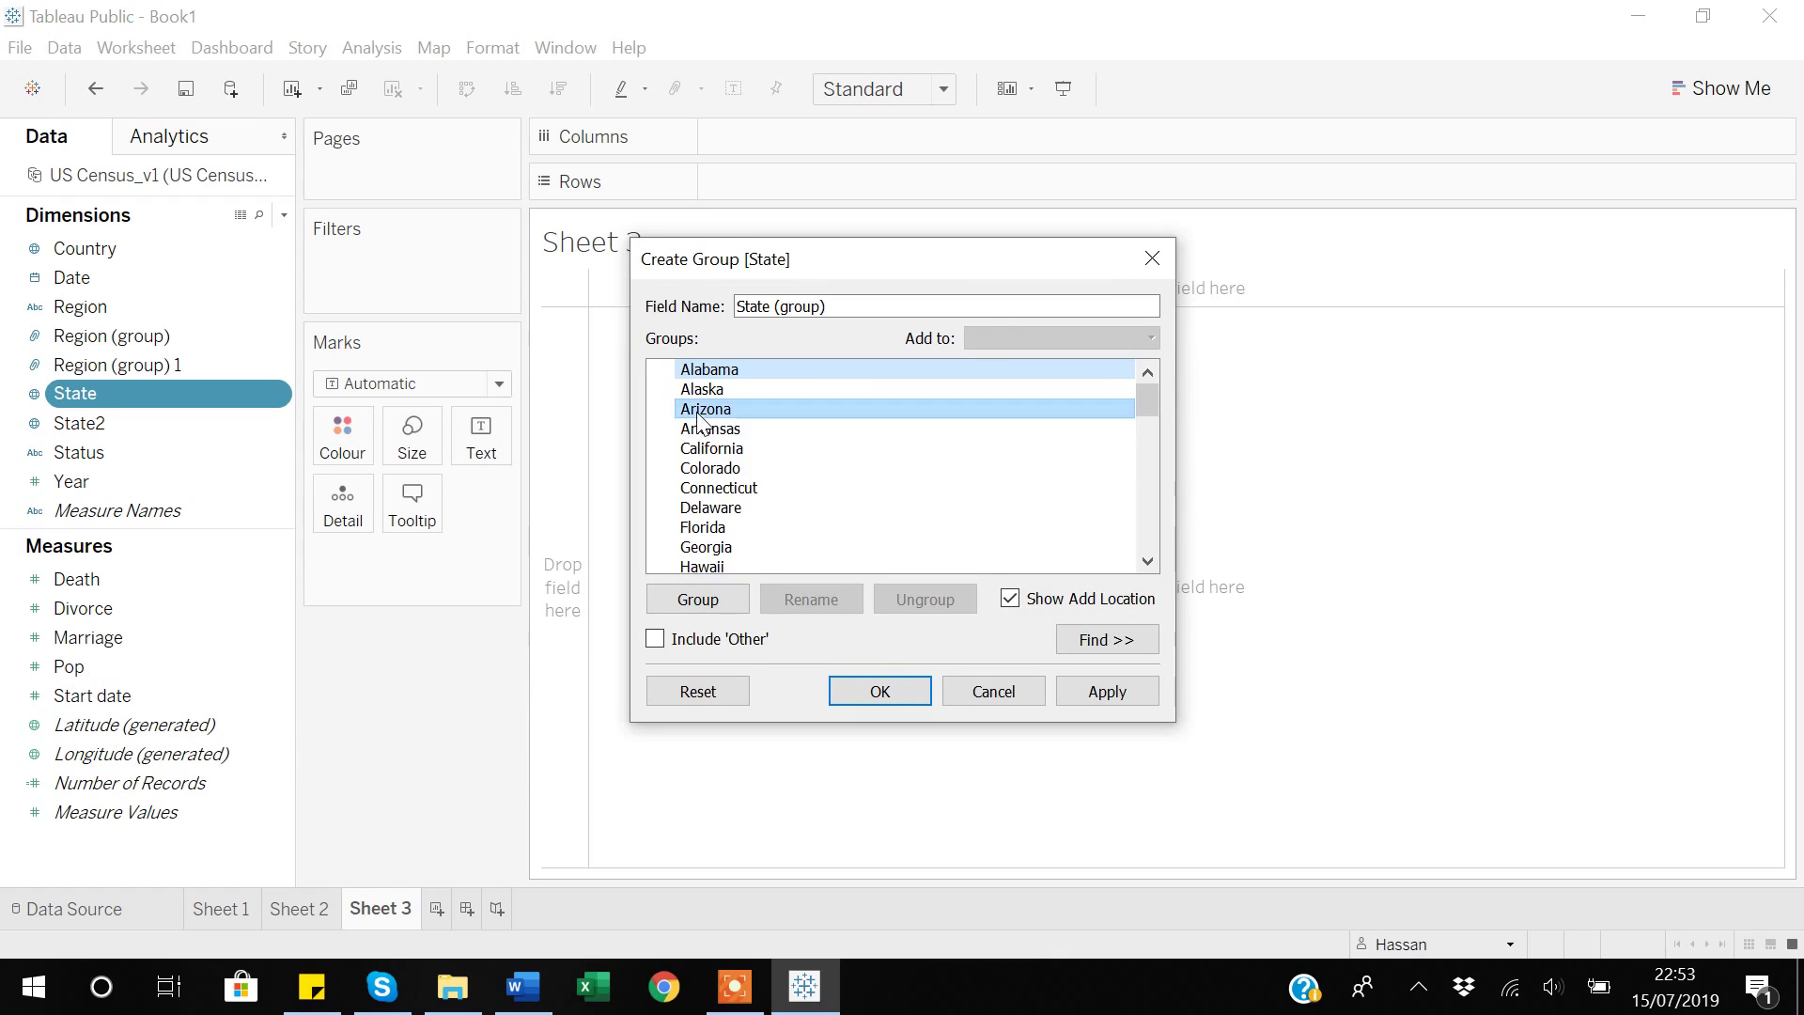
left_click(706, 448, "ctrl")
left_click(706, 468, "ctrl")
left_click(706, 490, "ctrl")
left_click(713, 553, "ctrl")
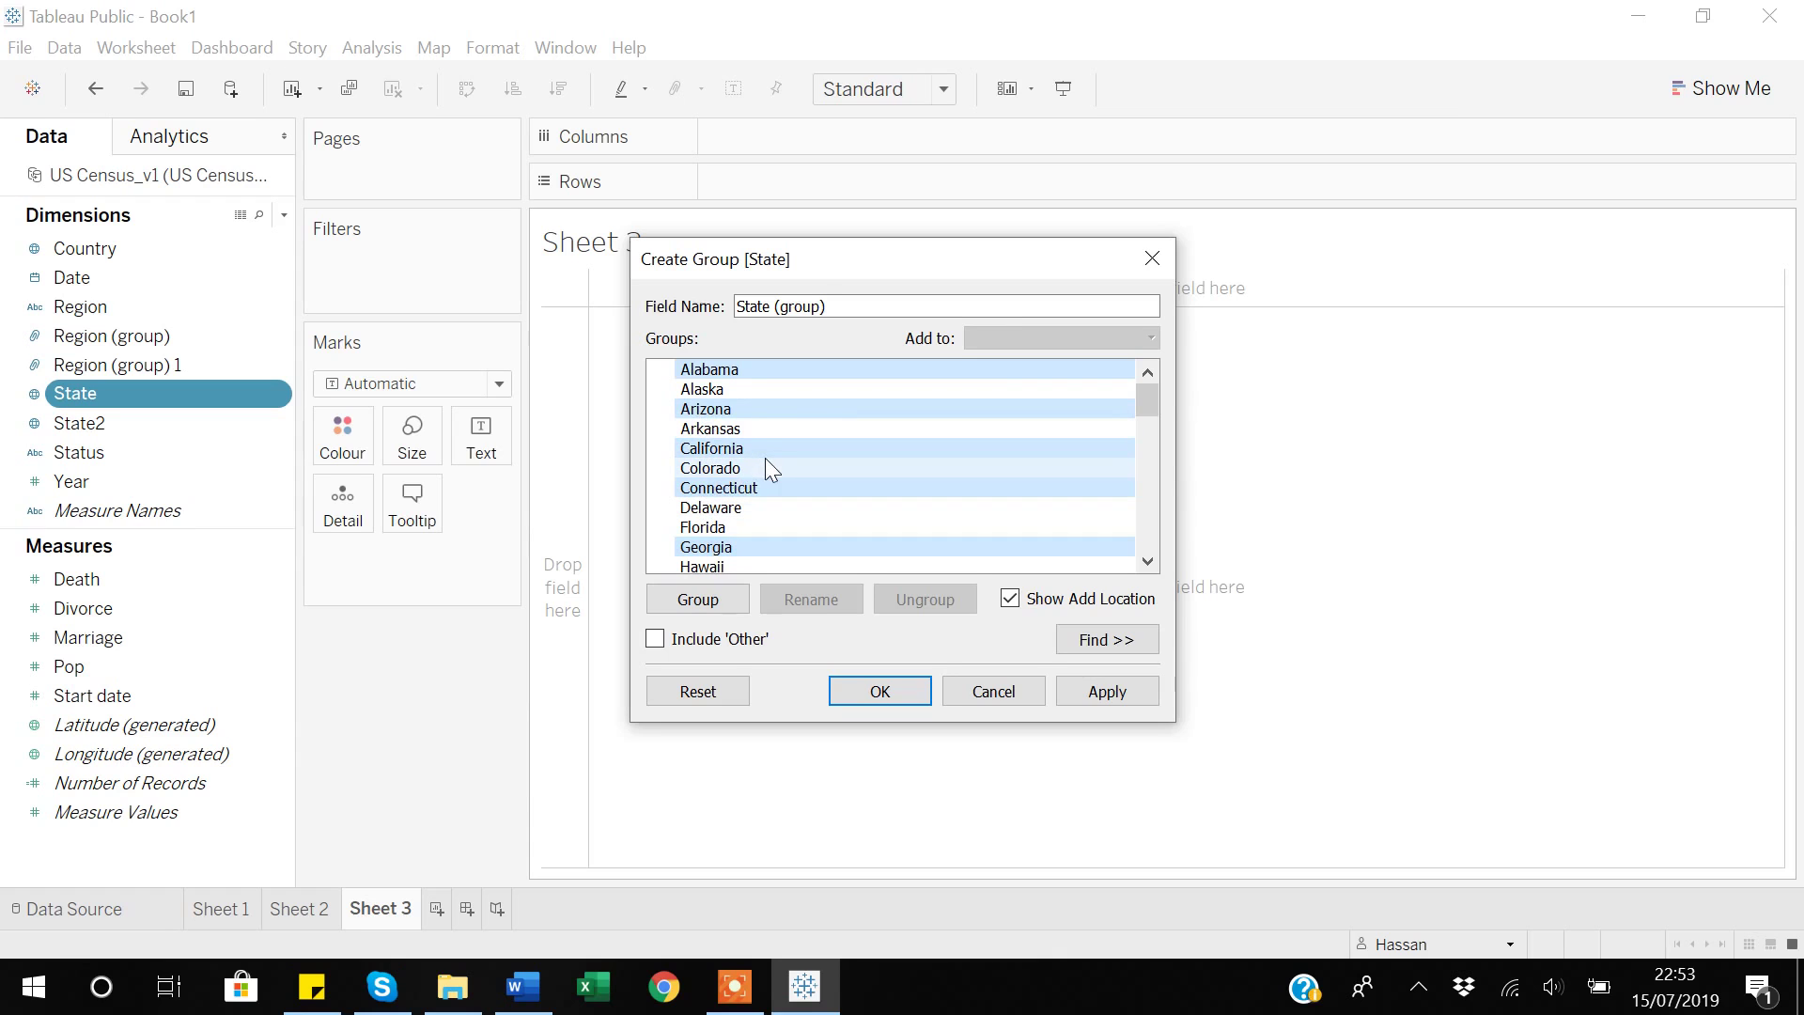
scroll(765, 460, "down", 1)
left_click(708, 565, "ctrl")
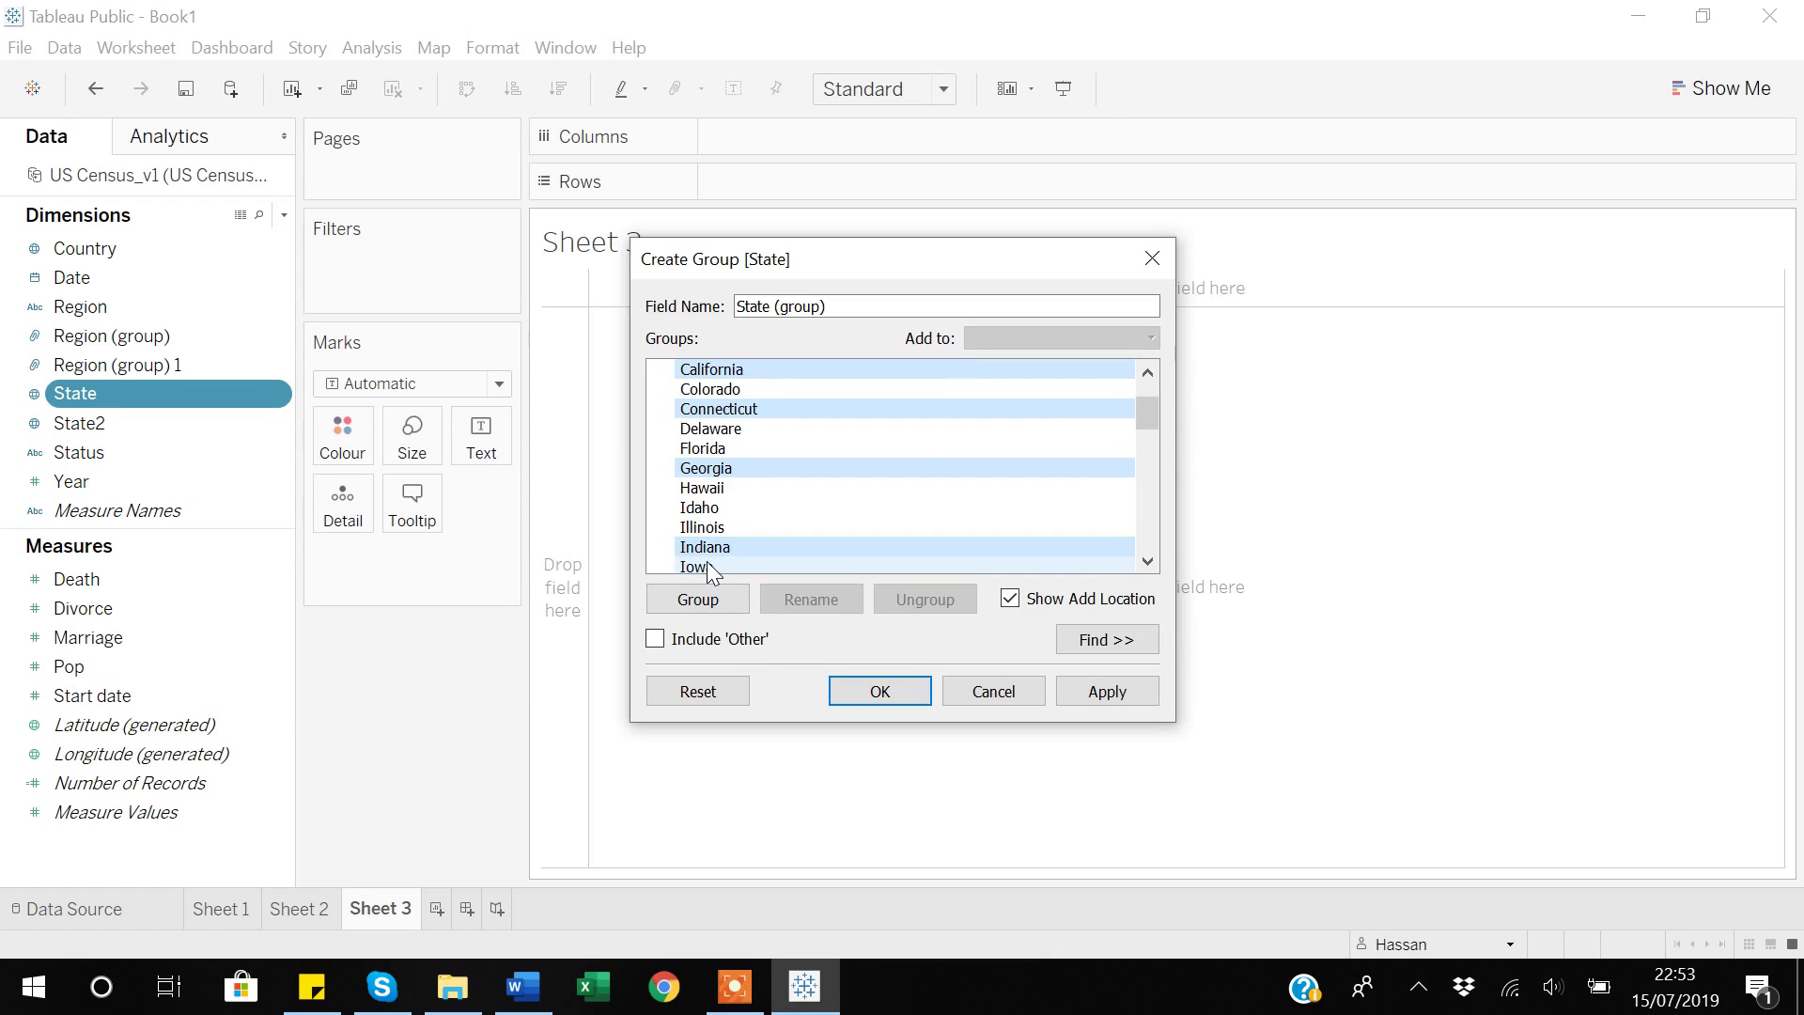
left_click(1011, 430, "ctrl")
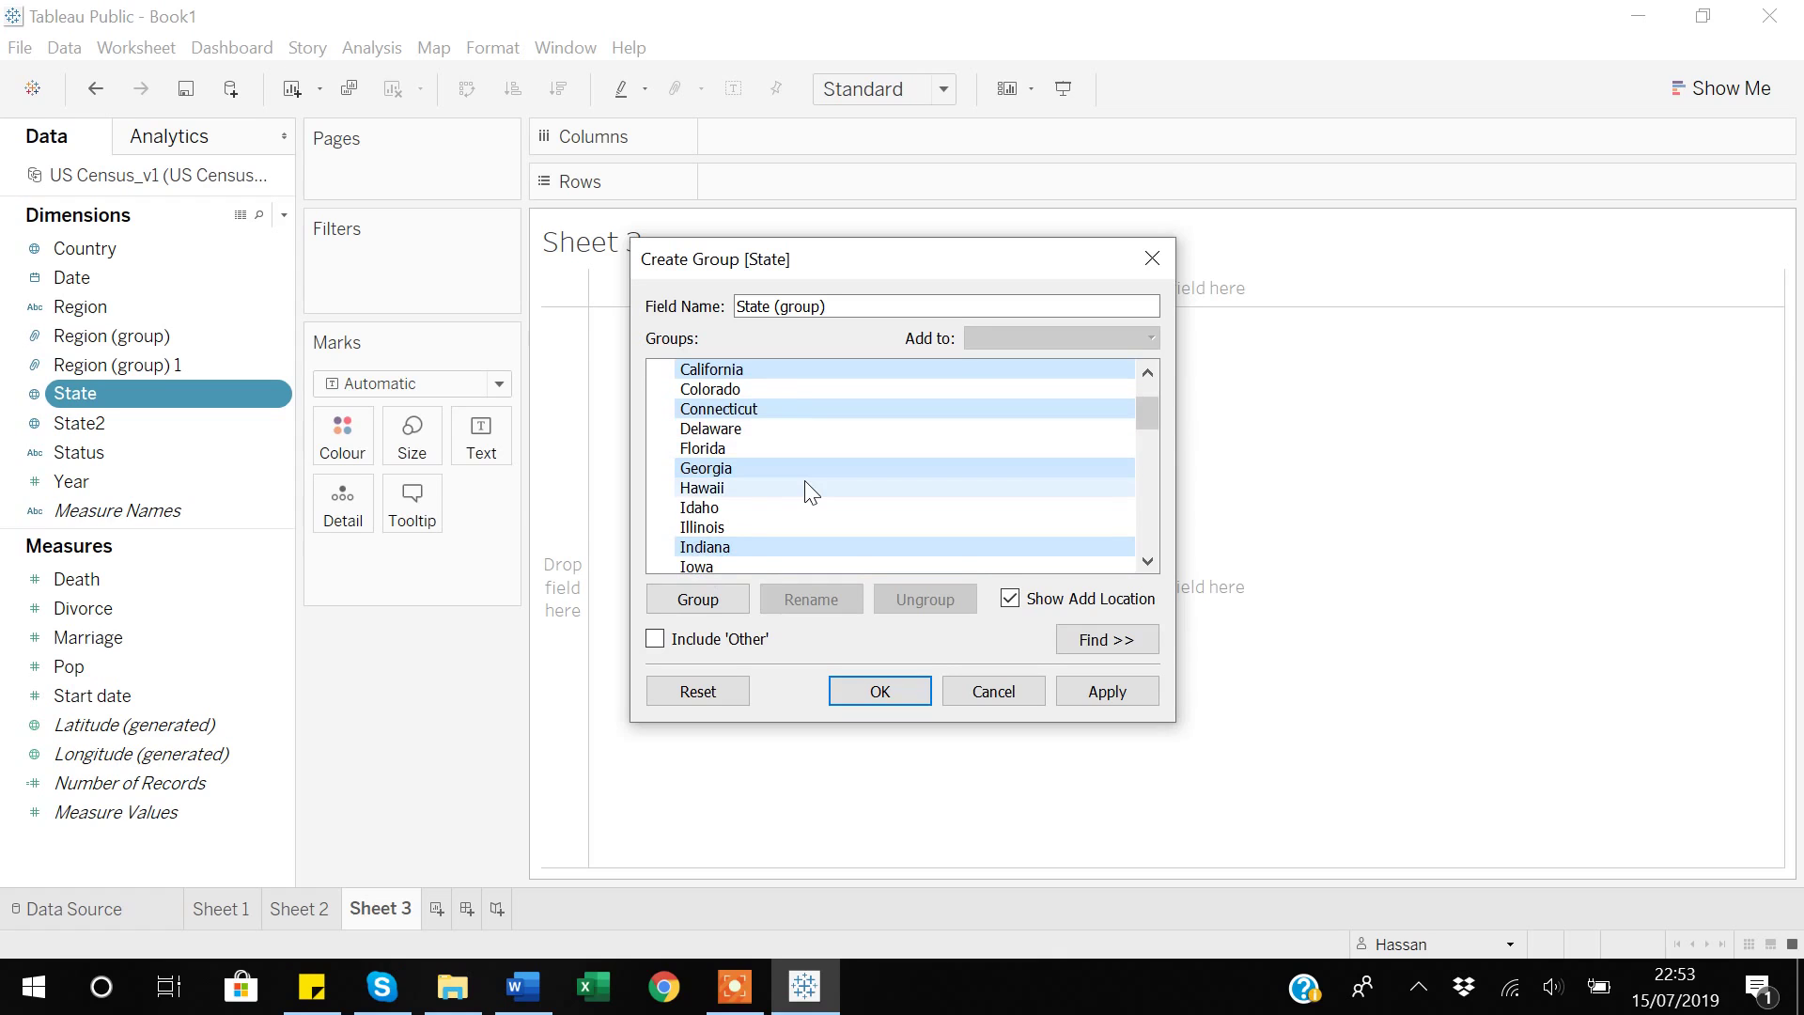
left_click(713, 602)
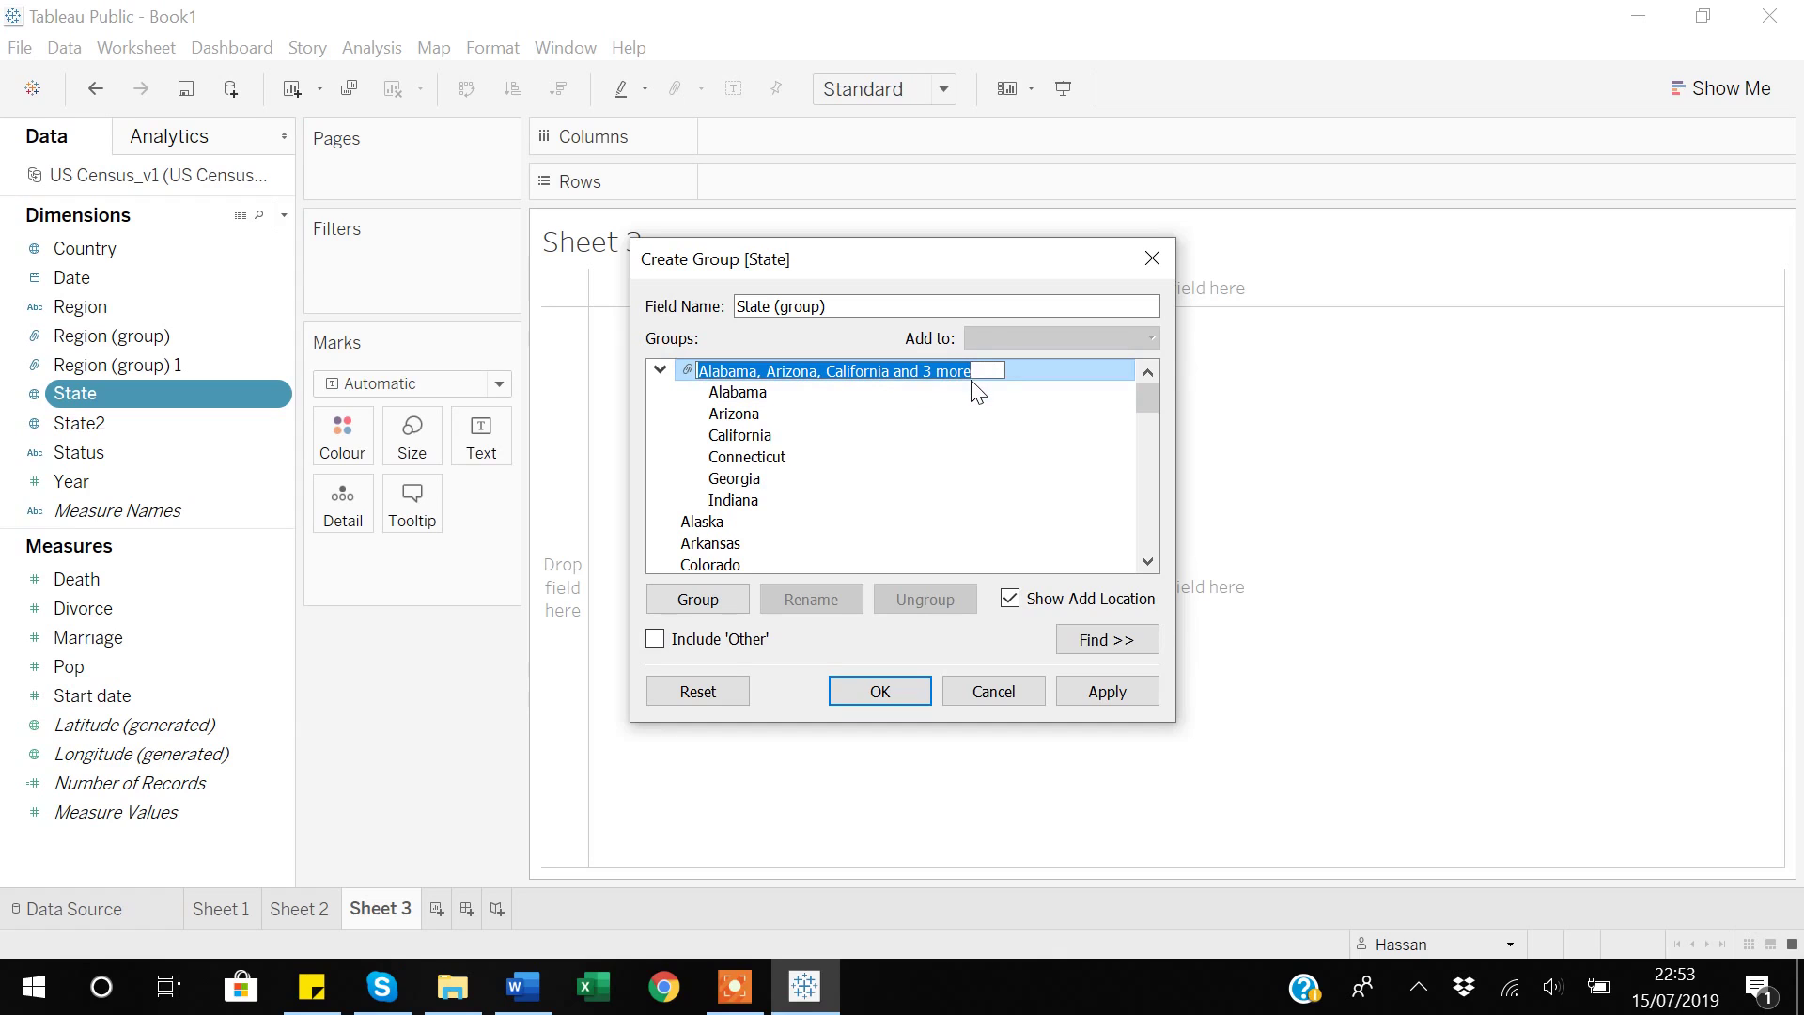
Name the group containing Alabama through Indiana "High Crime Rate".
key("BackSpace")
type("H")
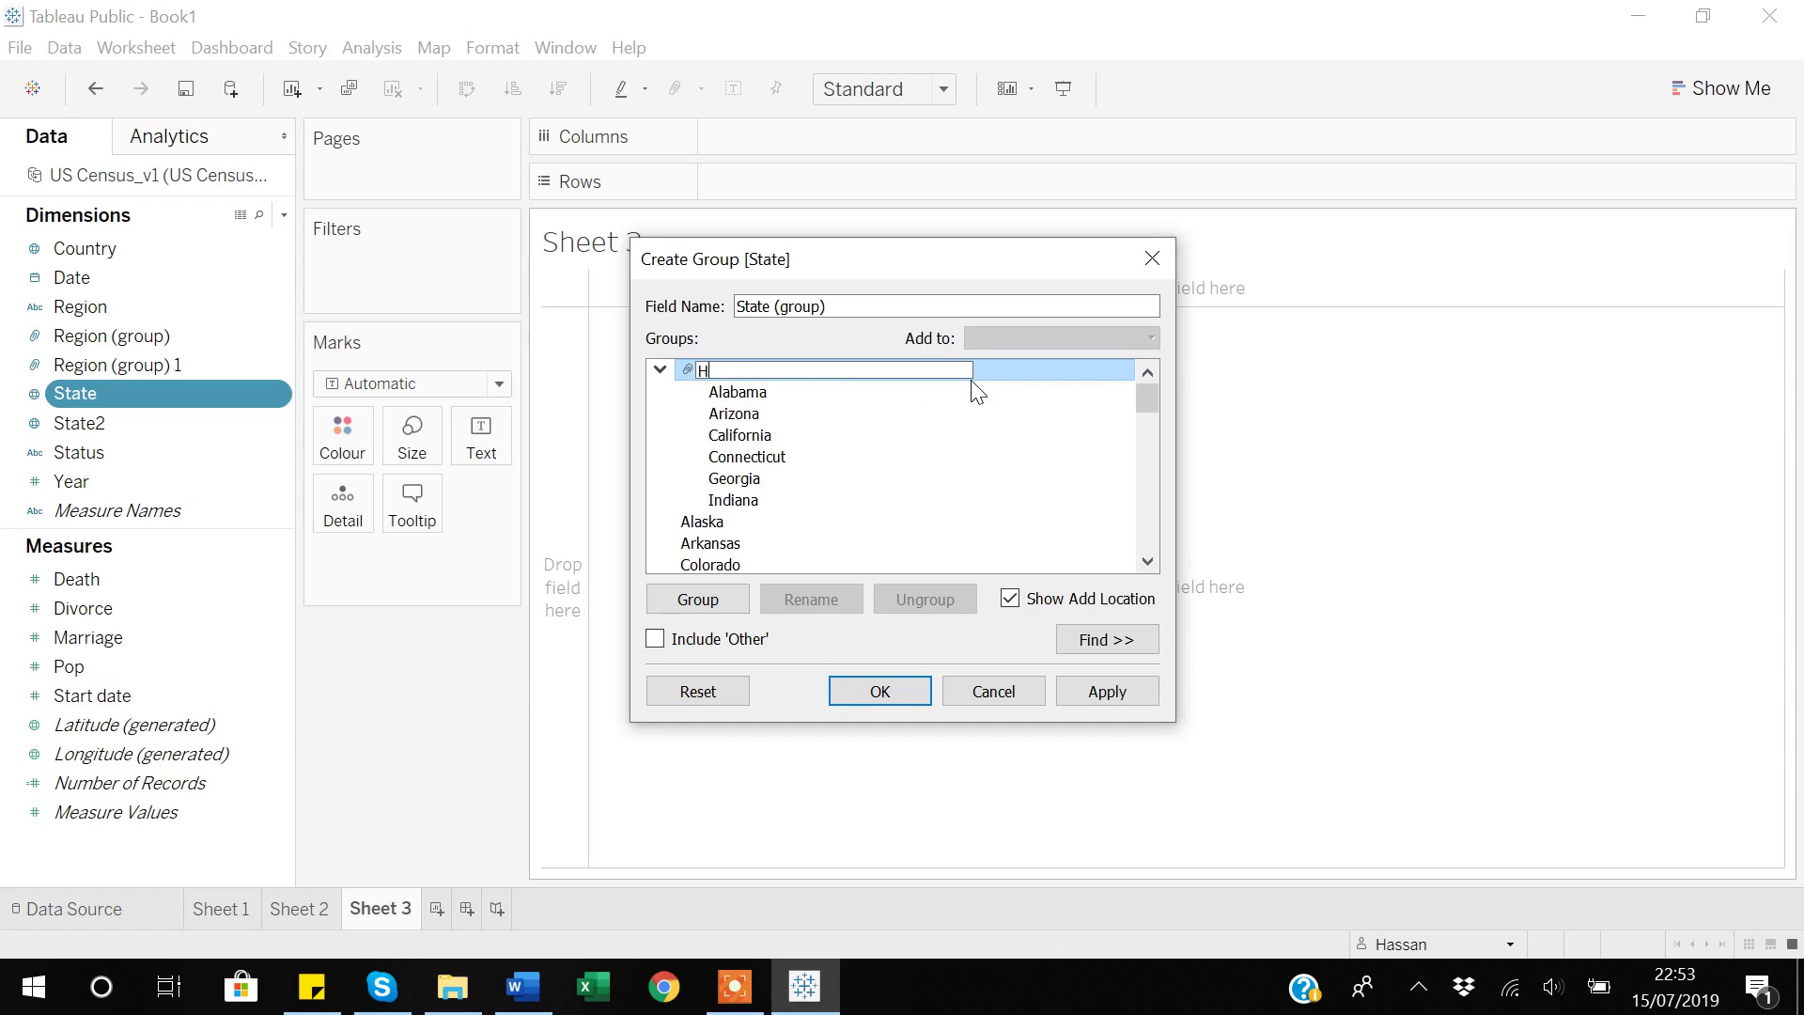
type("igh Crime Rate")
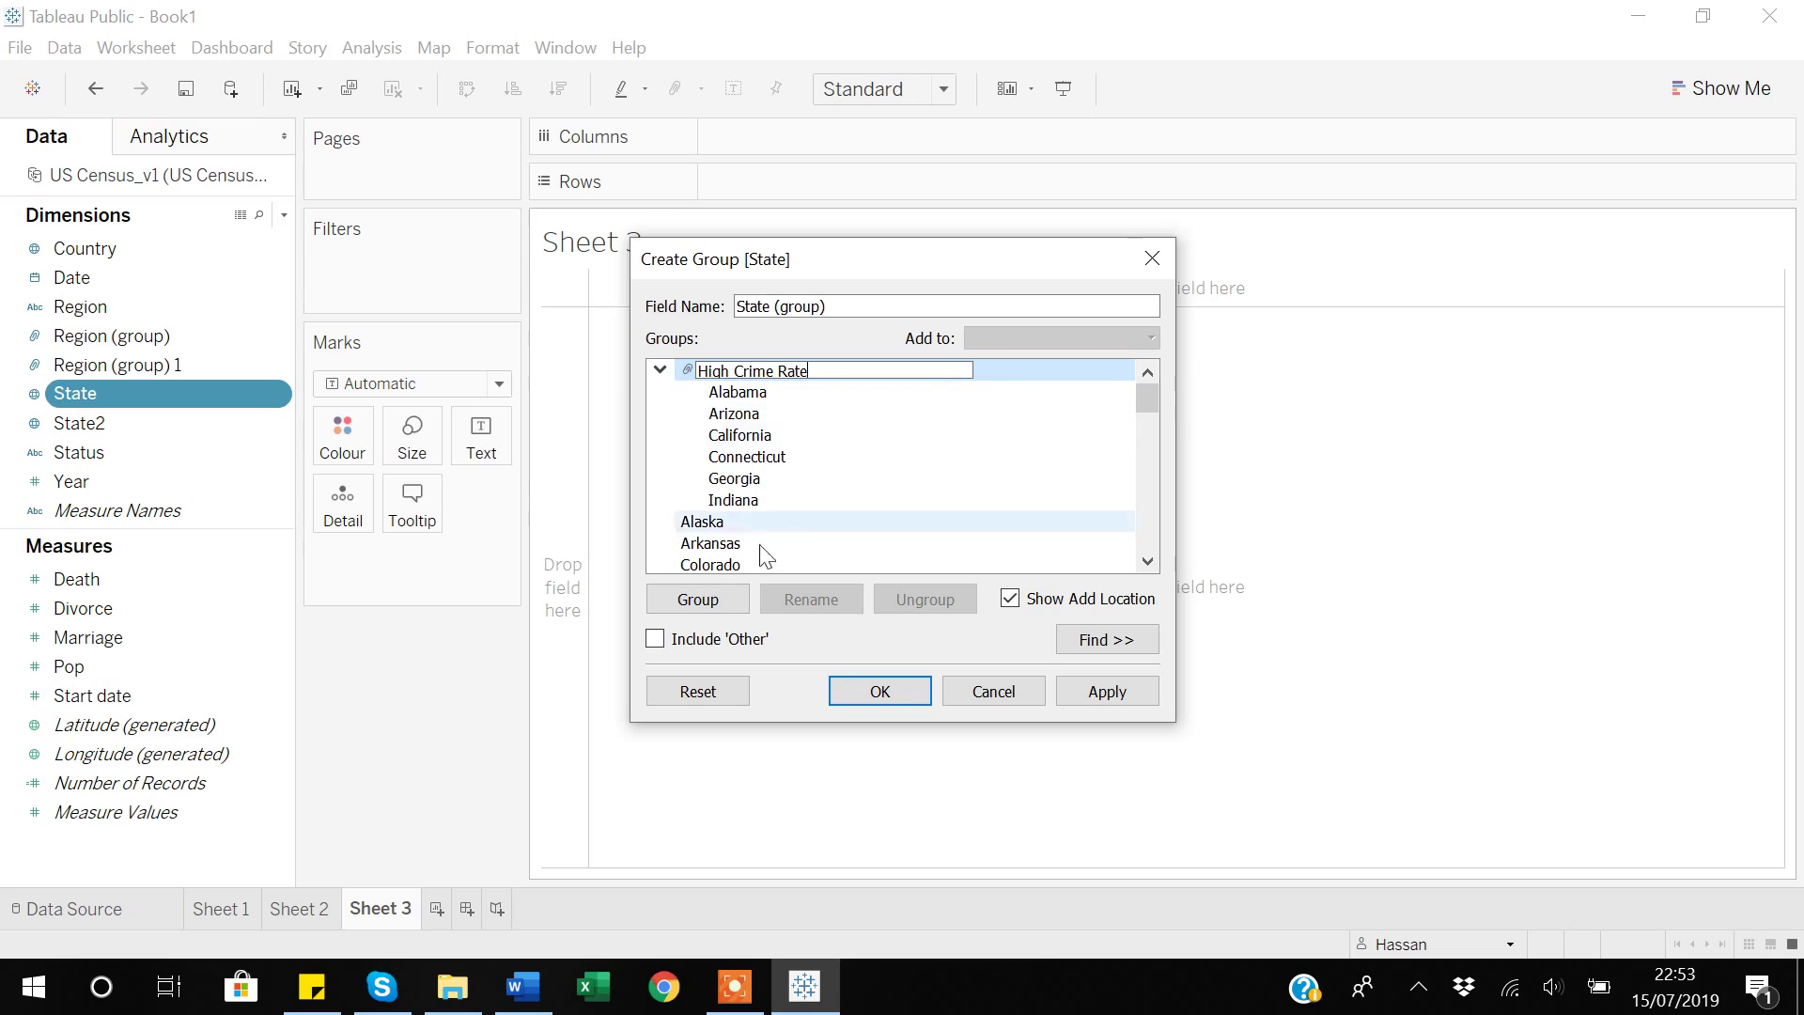
Group Alaska, Colorado, Florida, Idaho, Illinois, Kentucky and Louisiana together as a second State group.
left_click(693, 523)
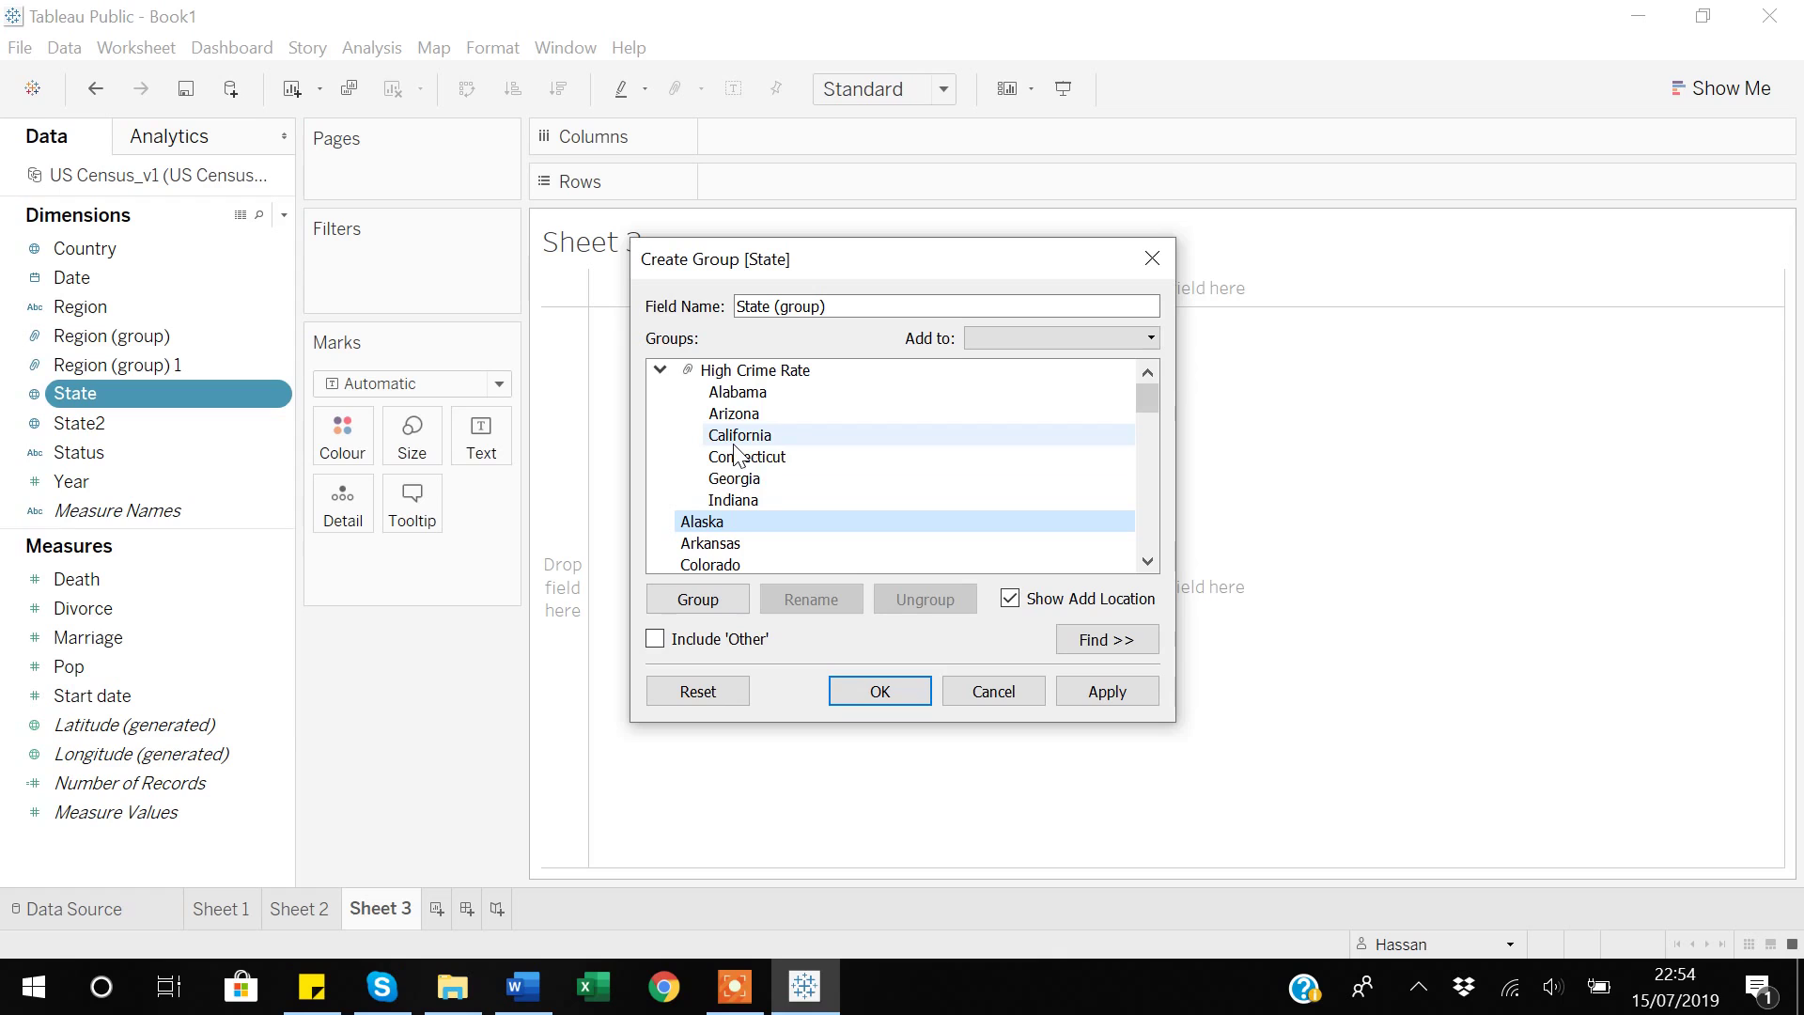
scroll(734, 457, "down", 2)
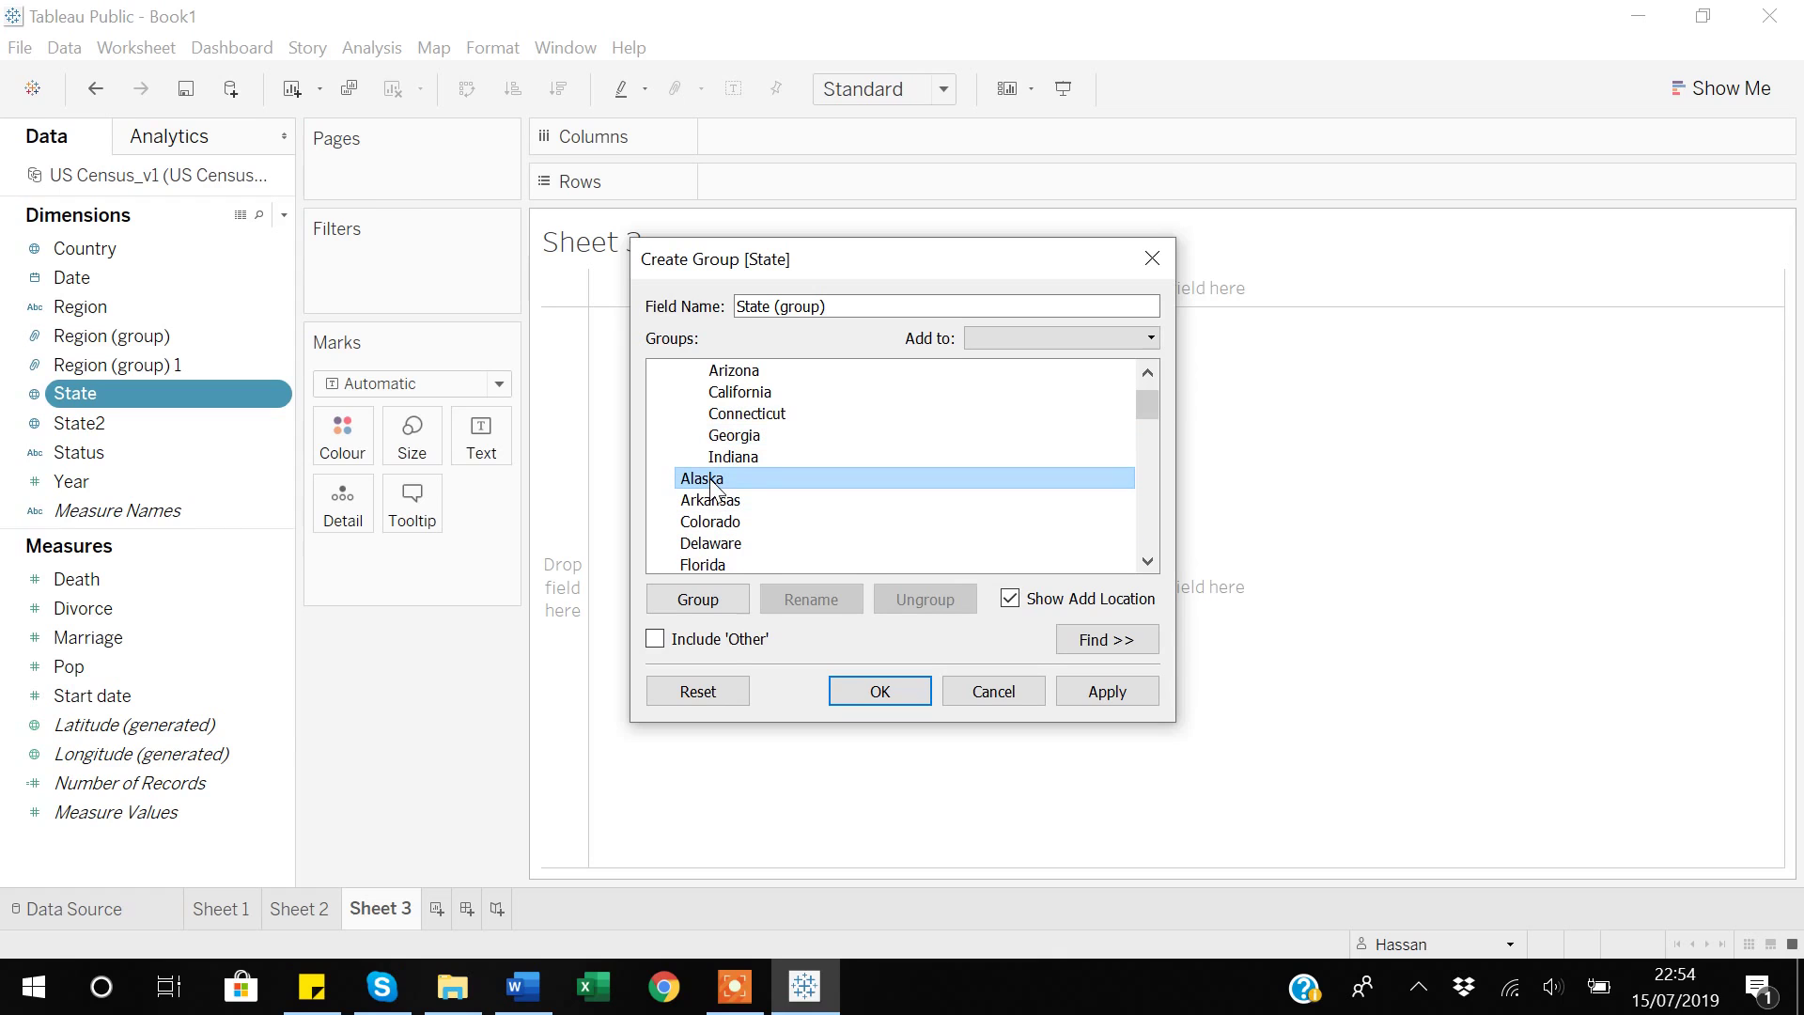
left_click(709, 523, "ctrl")
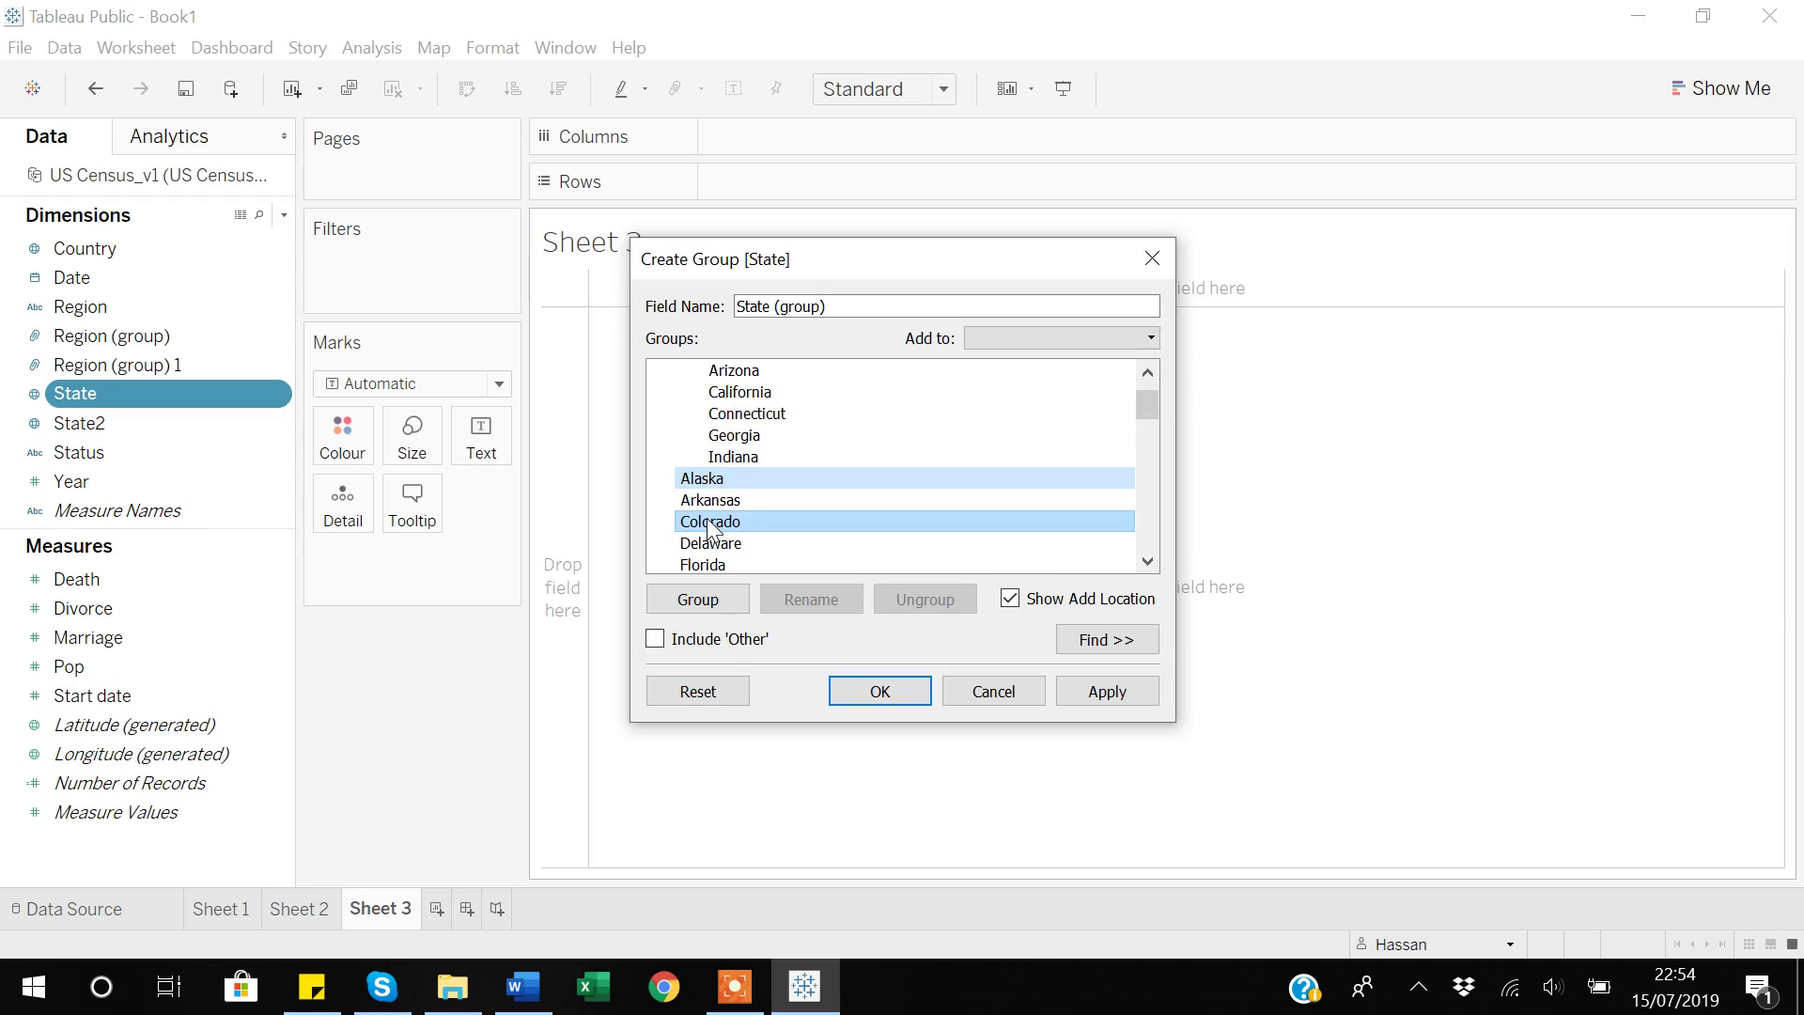
scroll(714, 522, "down", 1)
left_click(709, 500, "ctrl")
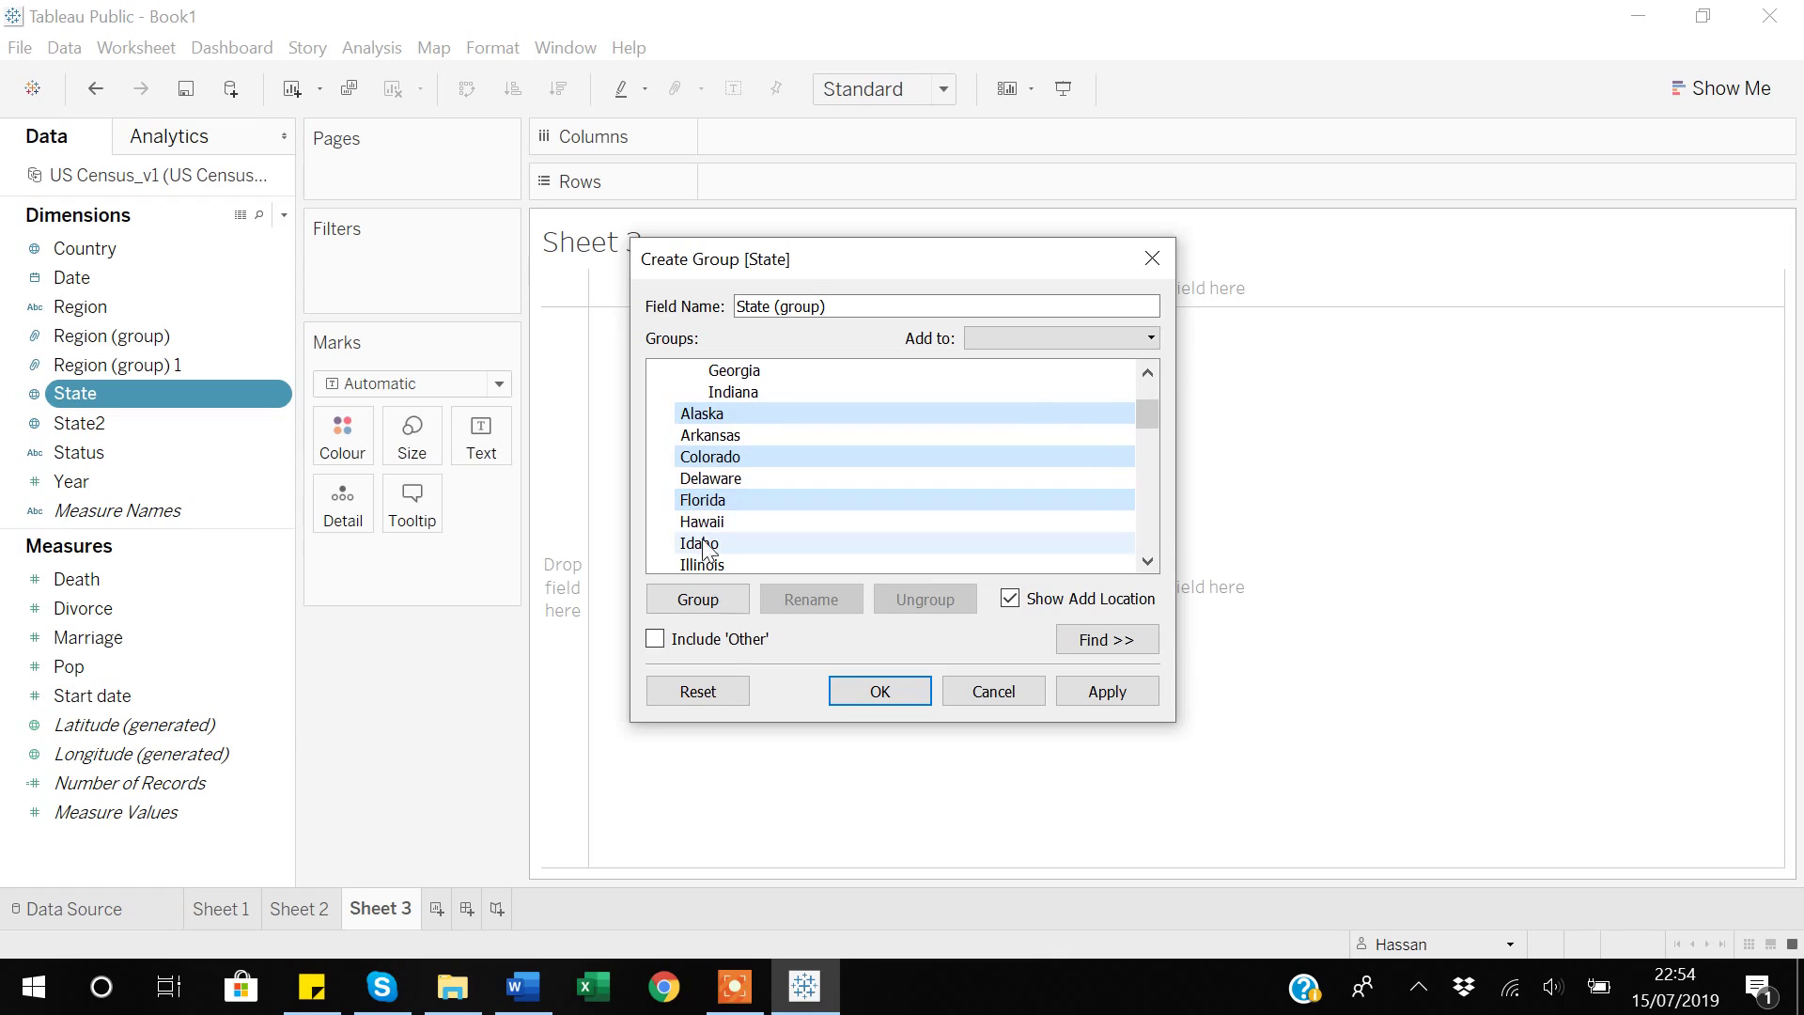
left_click(703, 544, "ctrl")
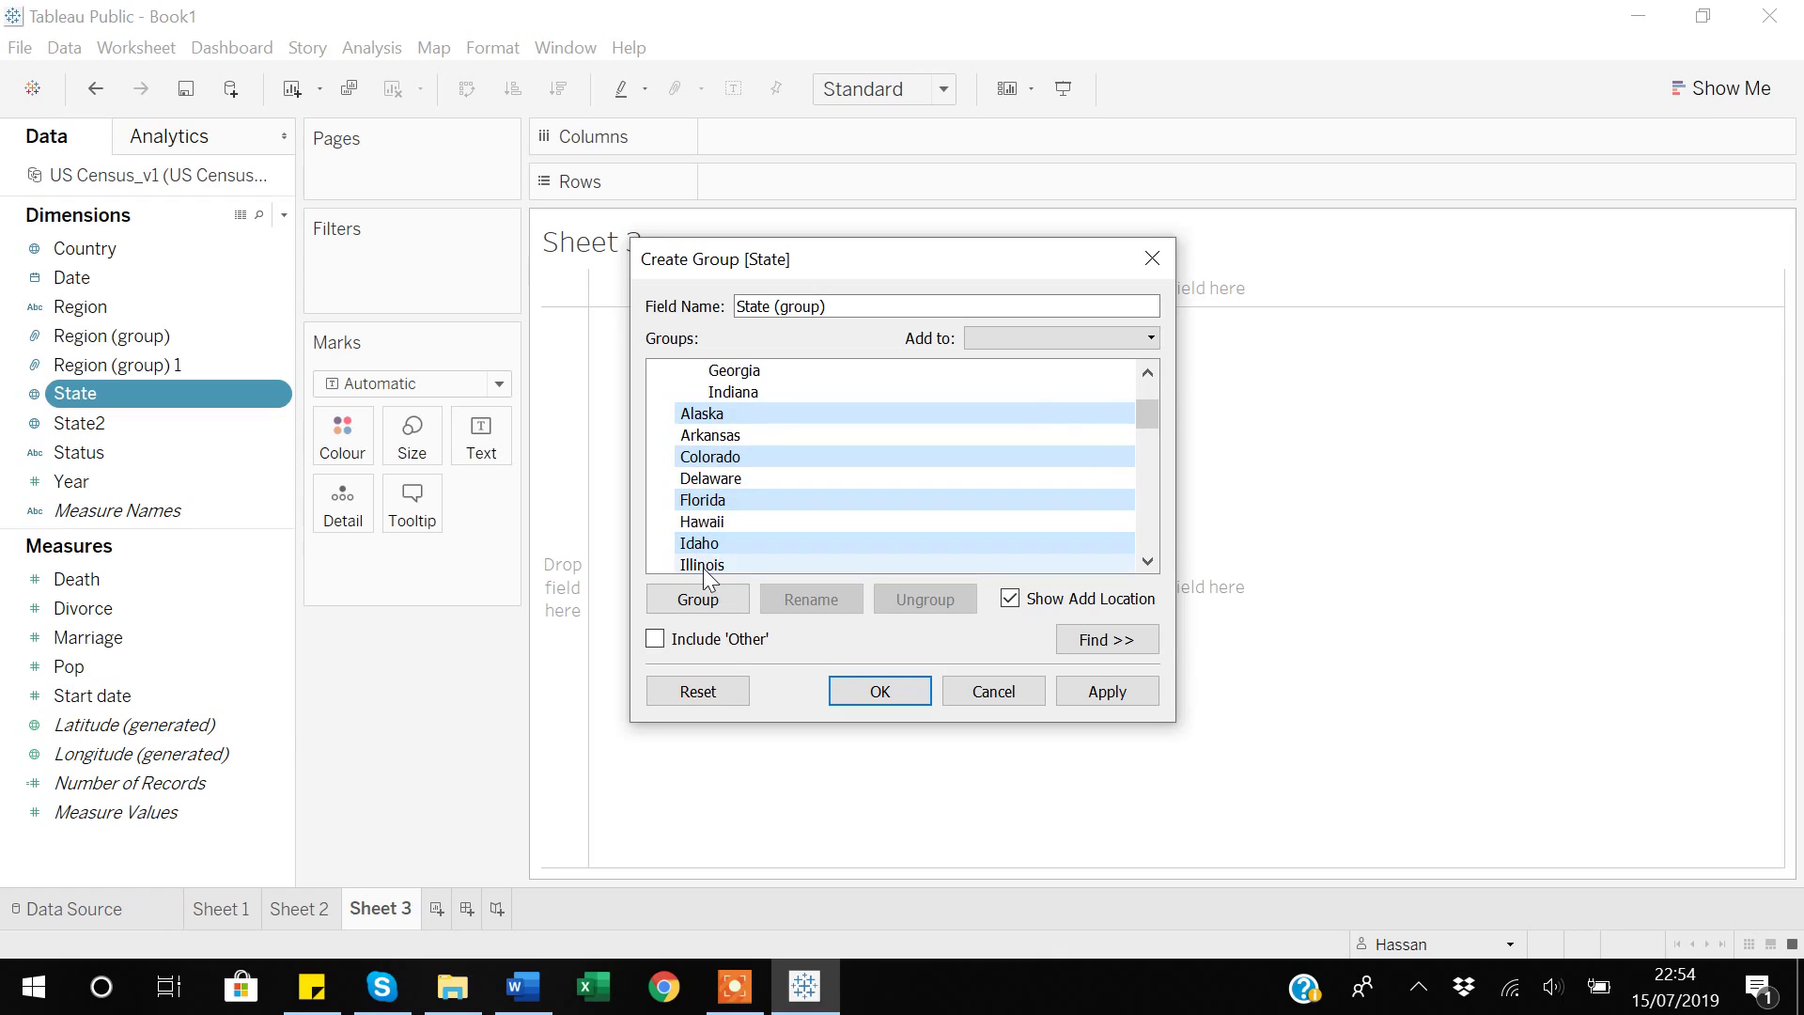
left_click(705, 564, "ctrl")
scroll(704, 564, "down", 2)
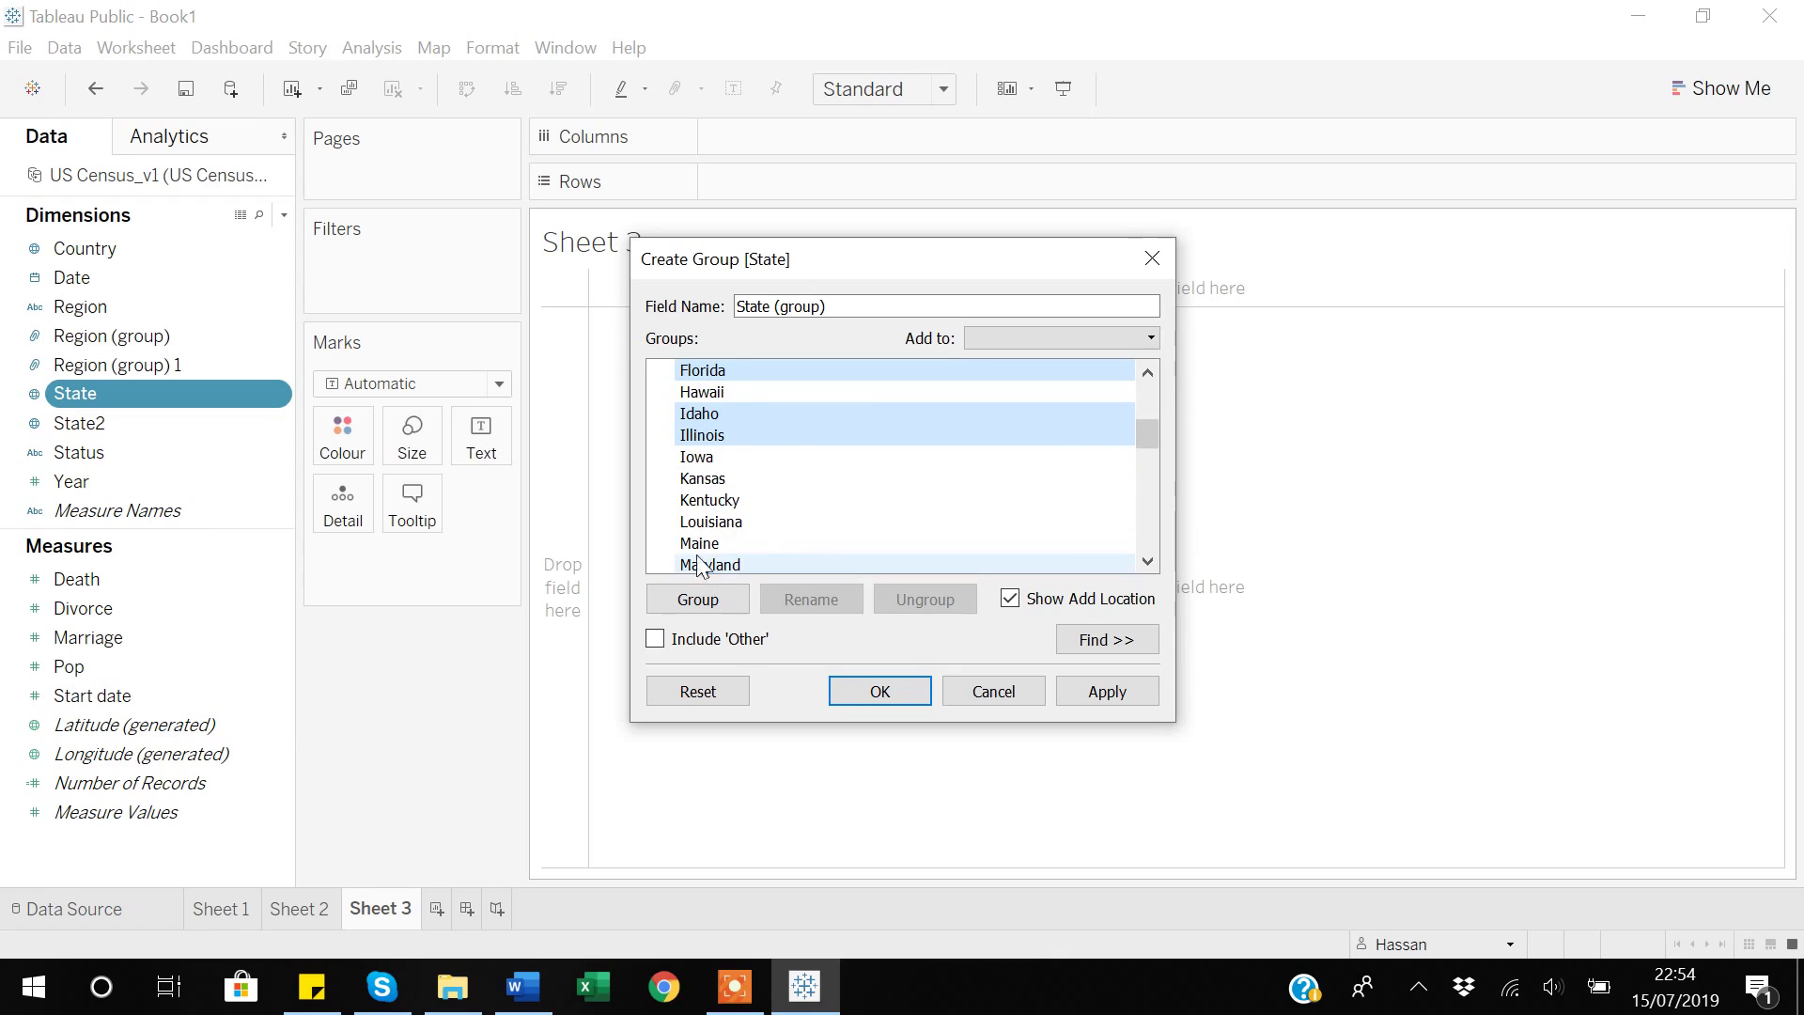
left_click(709, 500, "ctrl")
left_click(710, 523, "ctrl")
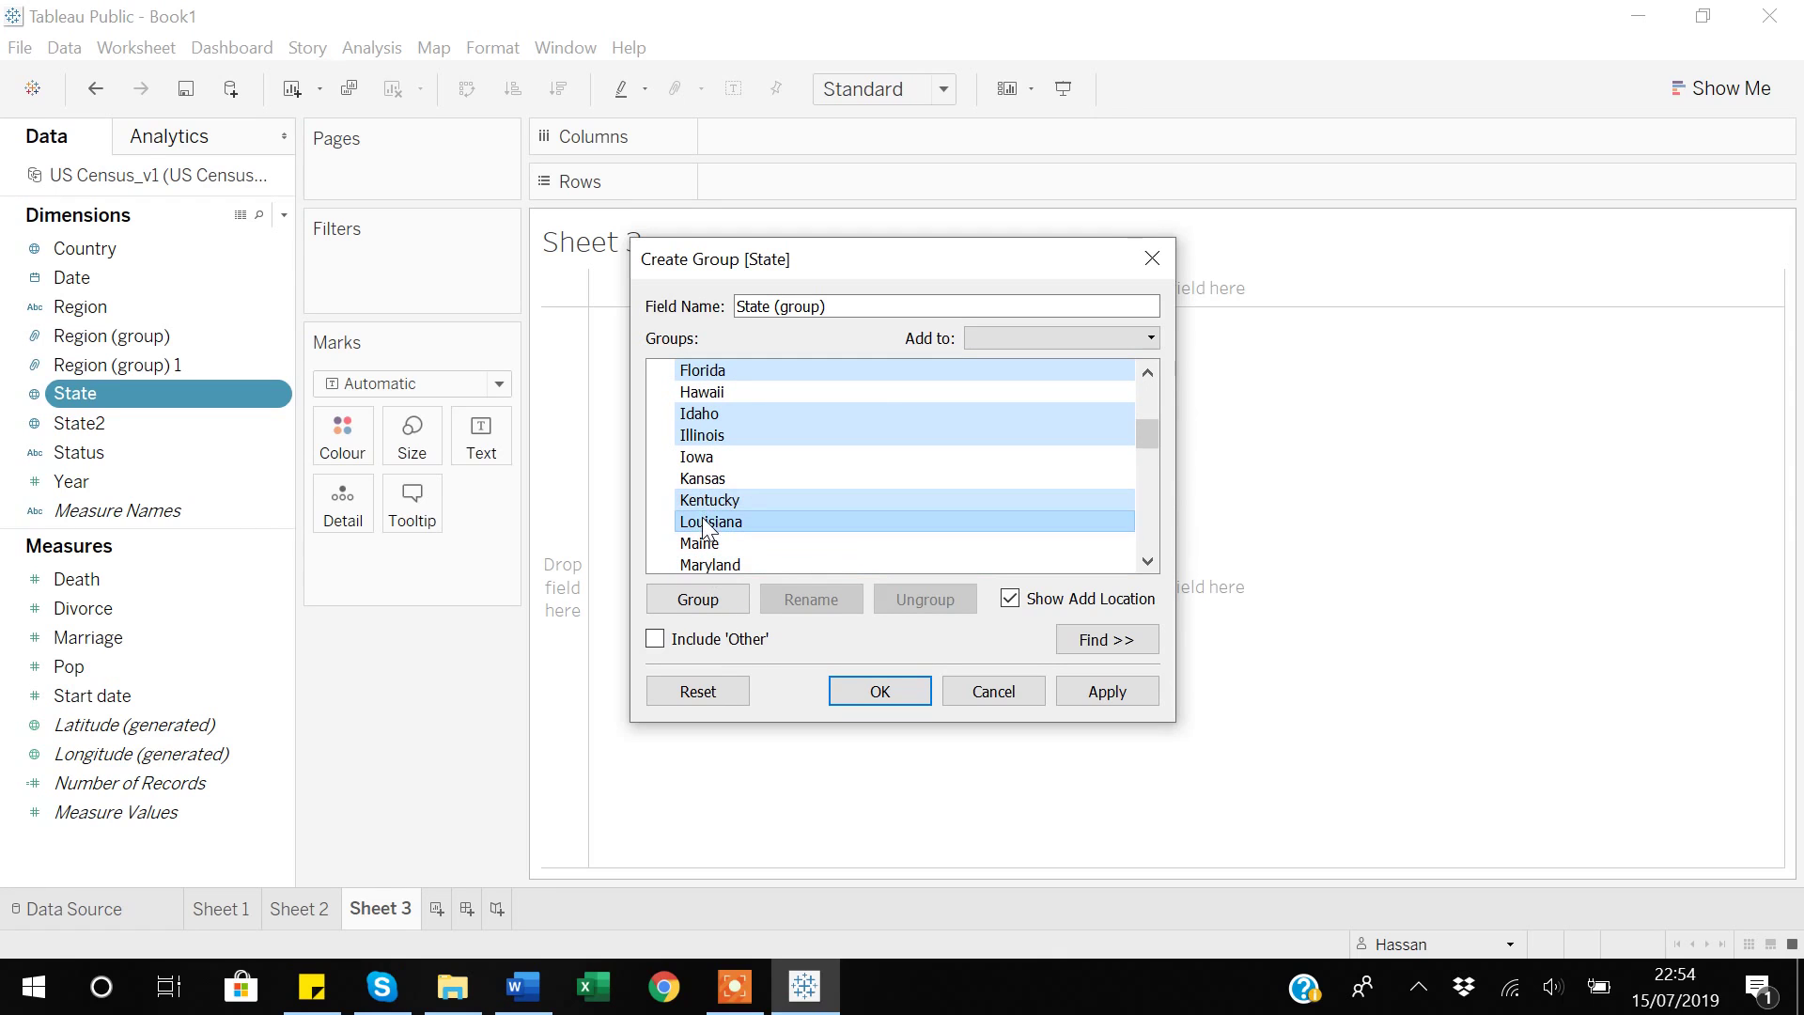
left_click(711, 604)
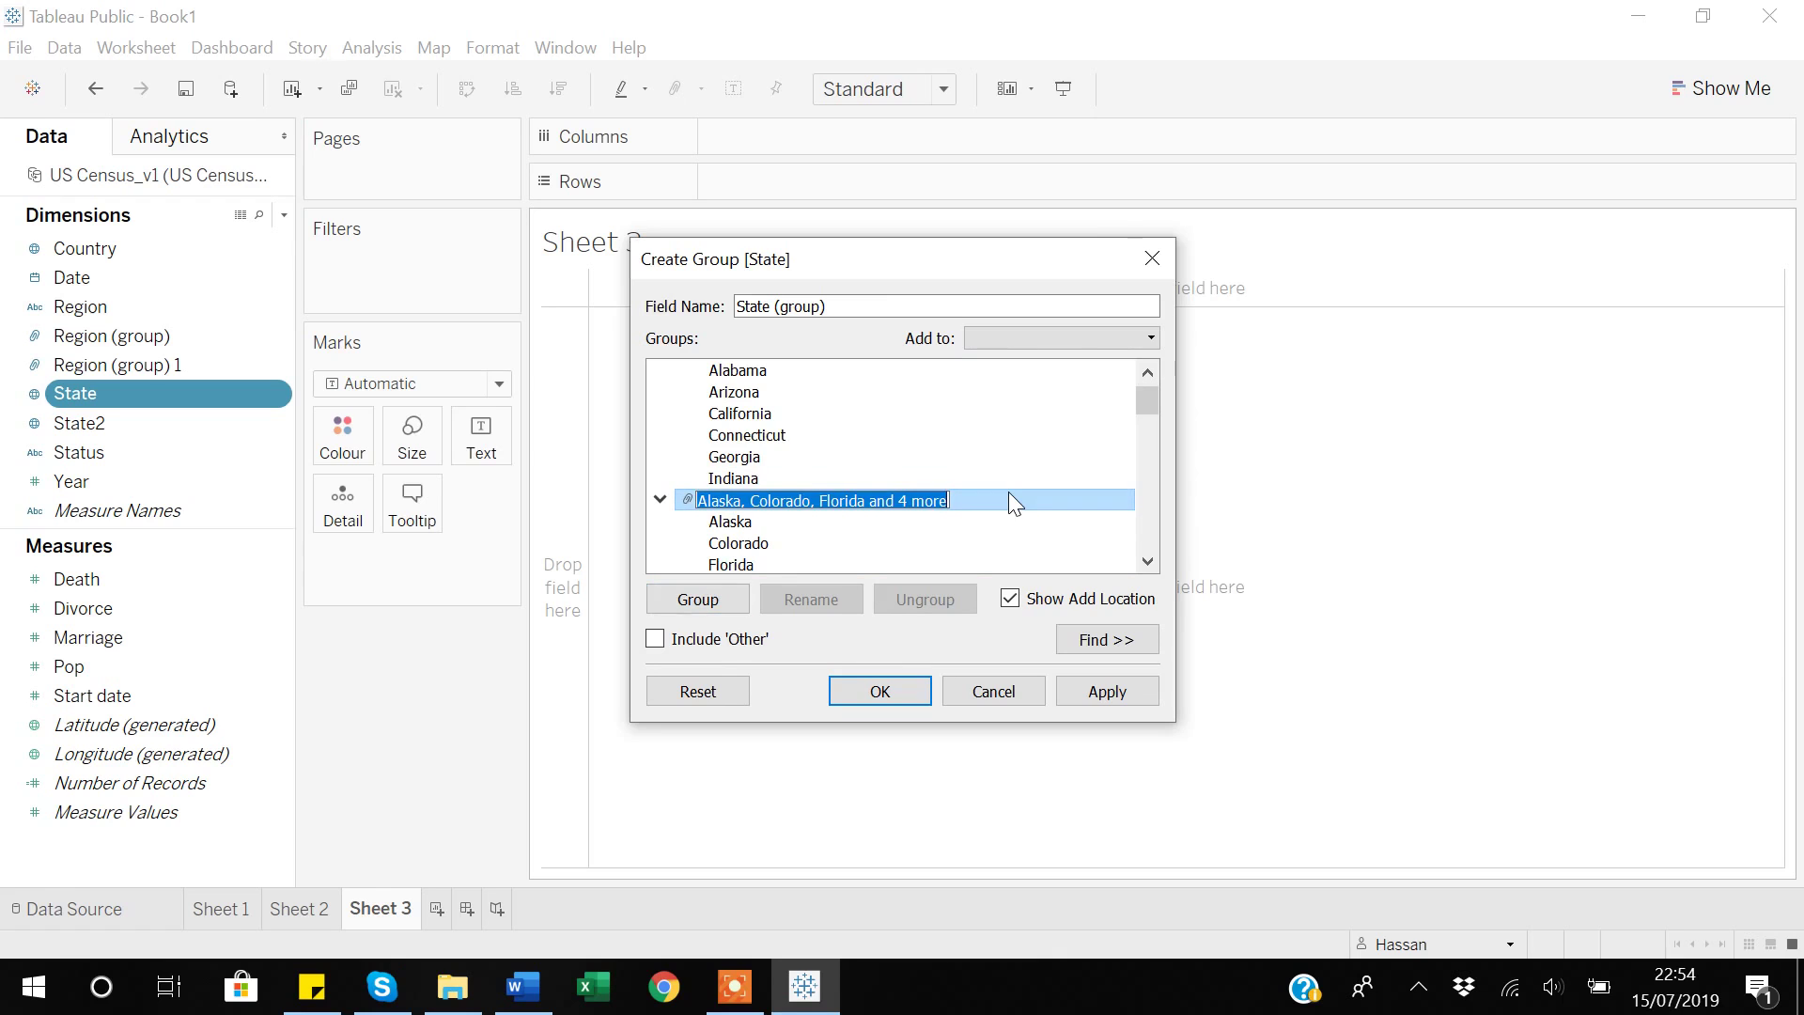
Name the group containing Alaska through Louisiana "Medium Crime Rate".
key("BackSpace")
type("Med")
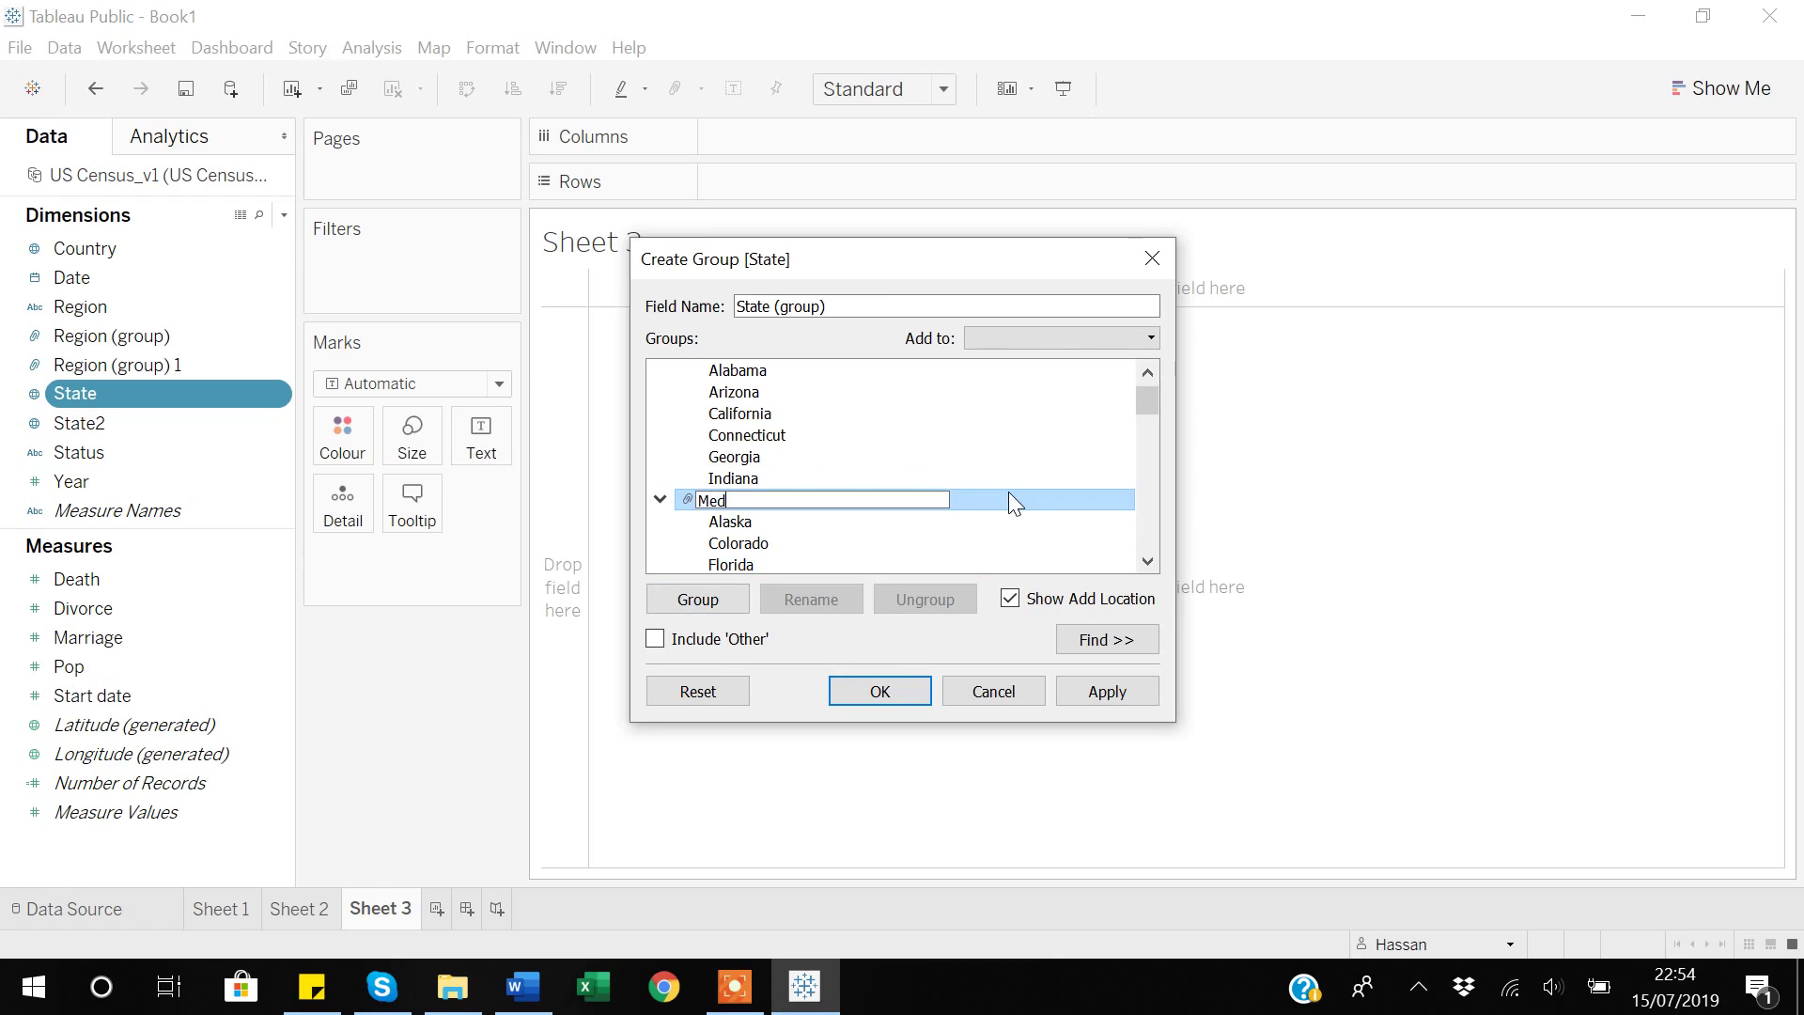
type("ium Crime")
type("Rate")
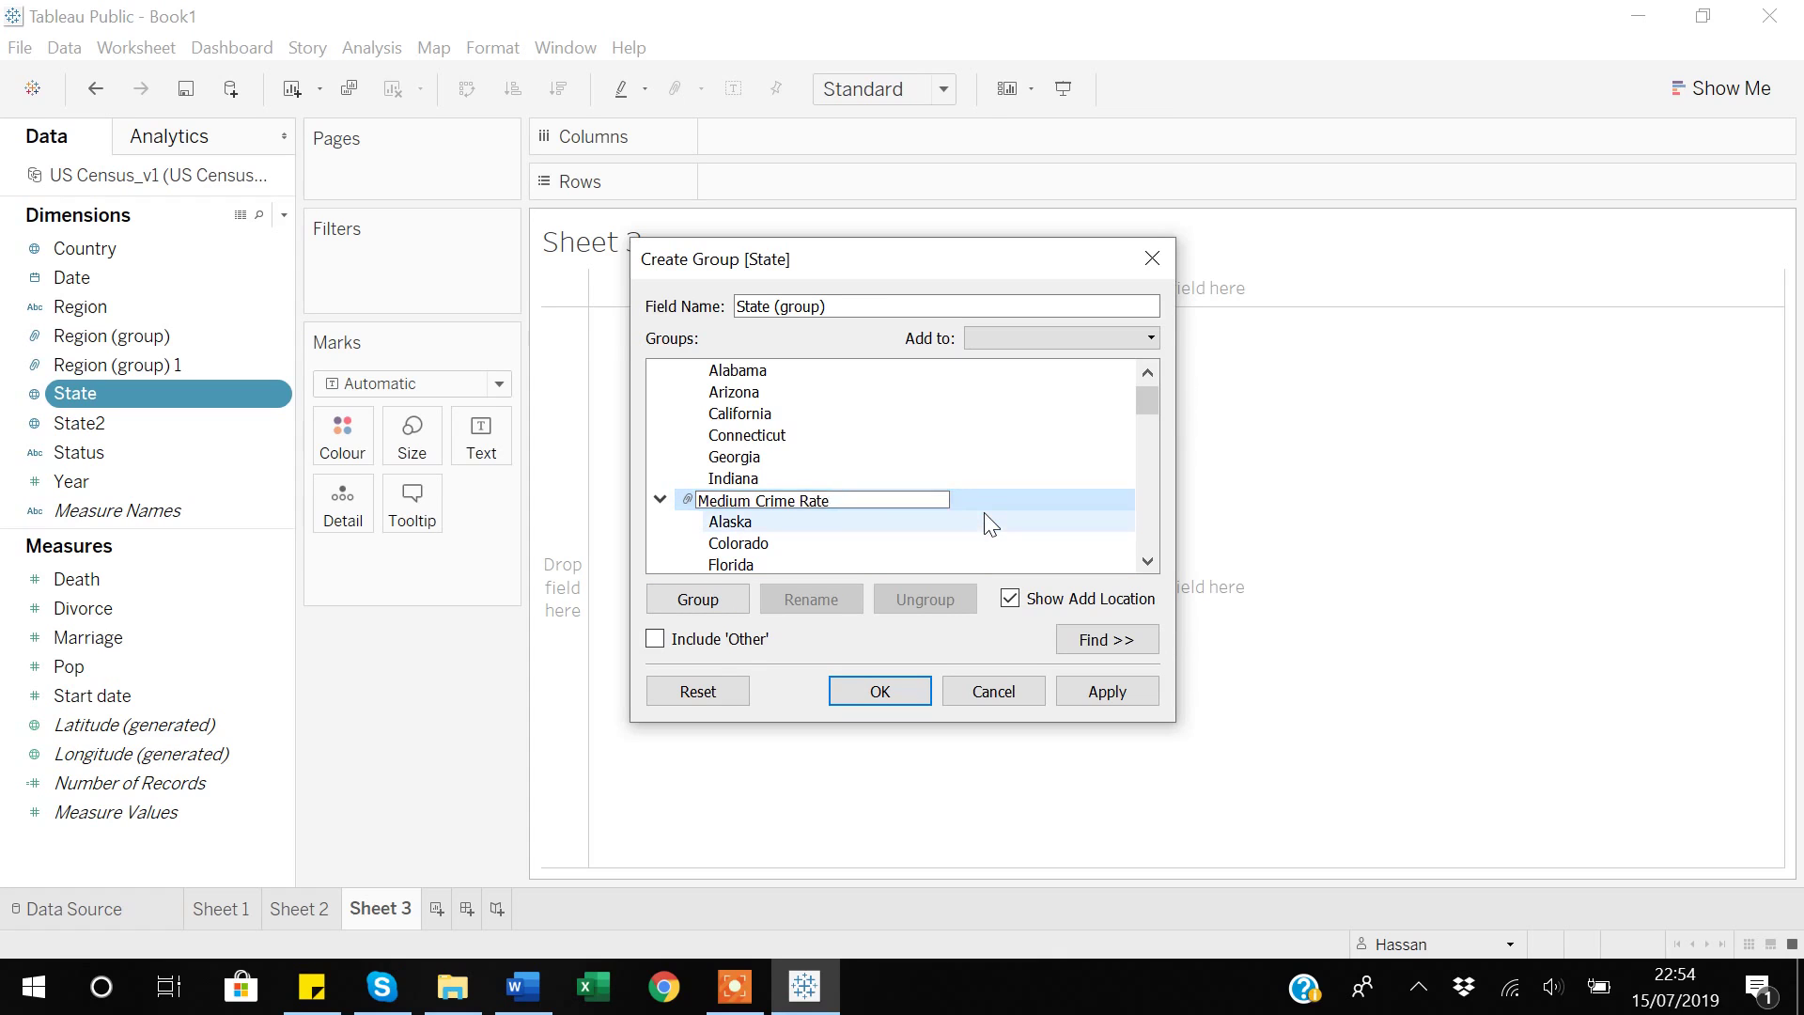
key("Return")
Group all remaining ungrouped states, from Arkansas through Wyoming, together as a third State group.
scroll(982, 524, "down", 2)
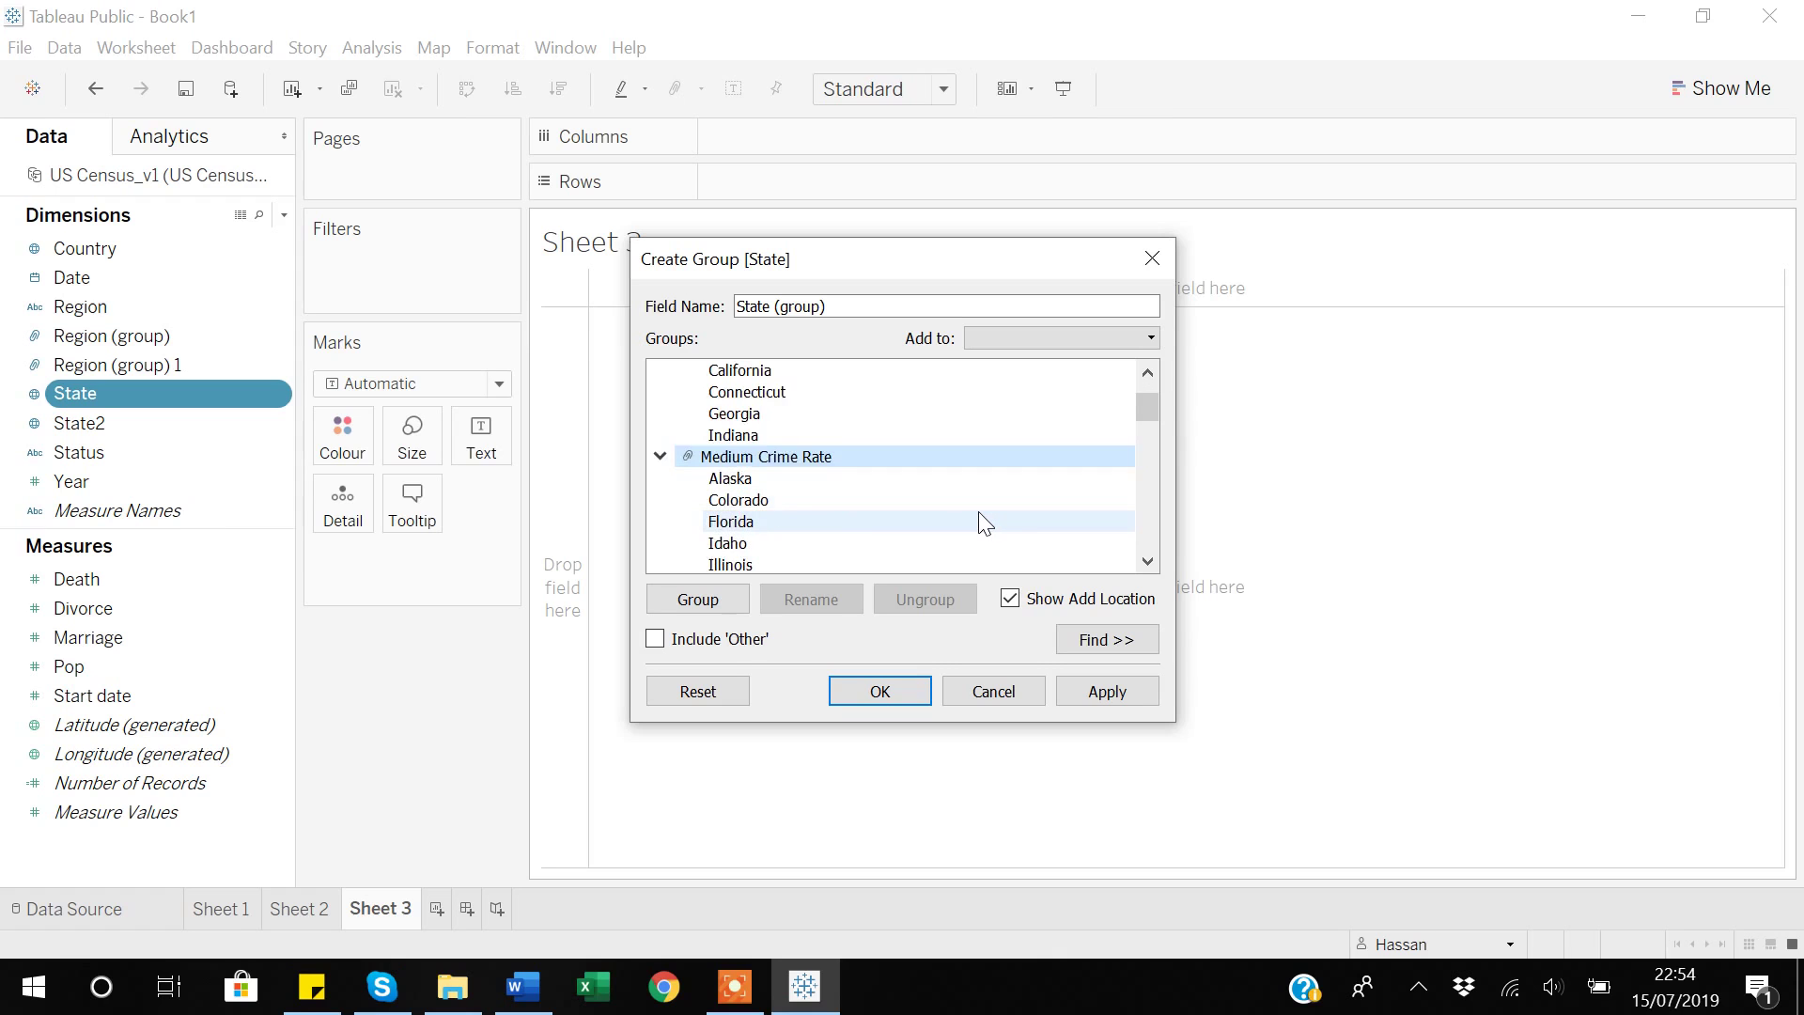
scroll(982, 524, "up", 3)
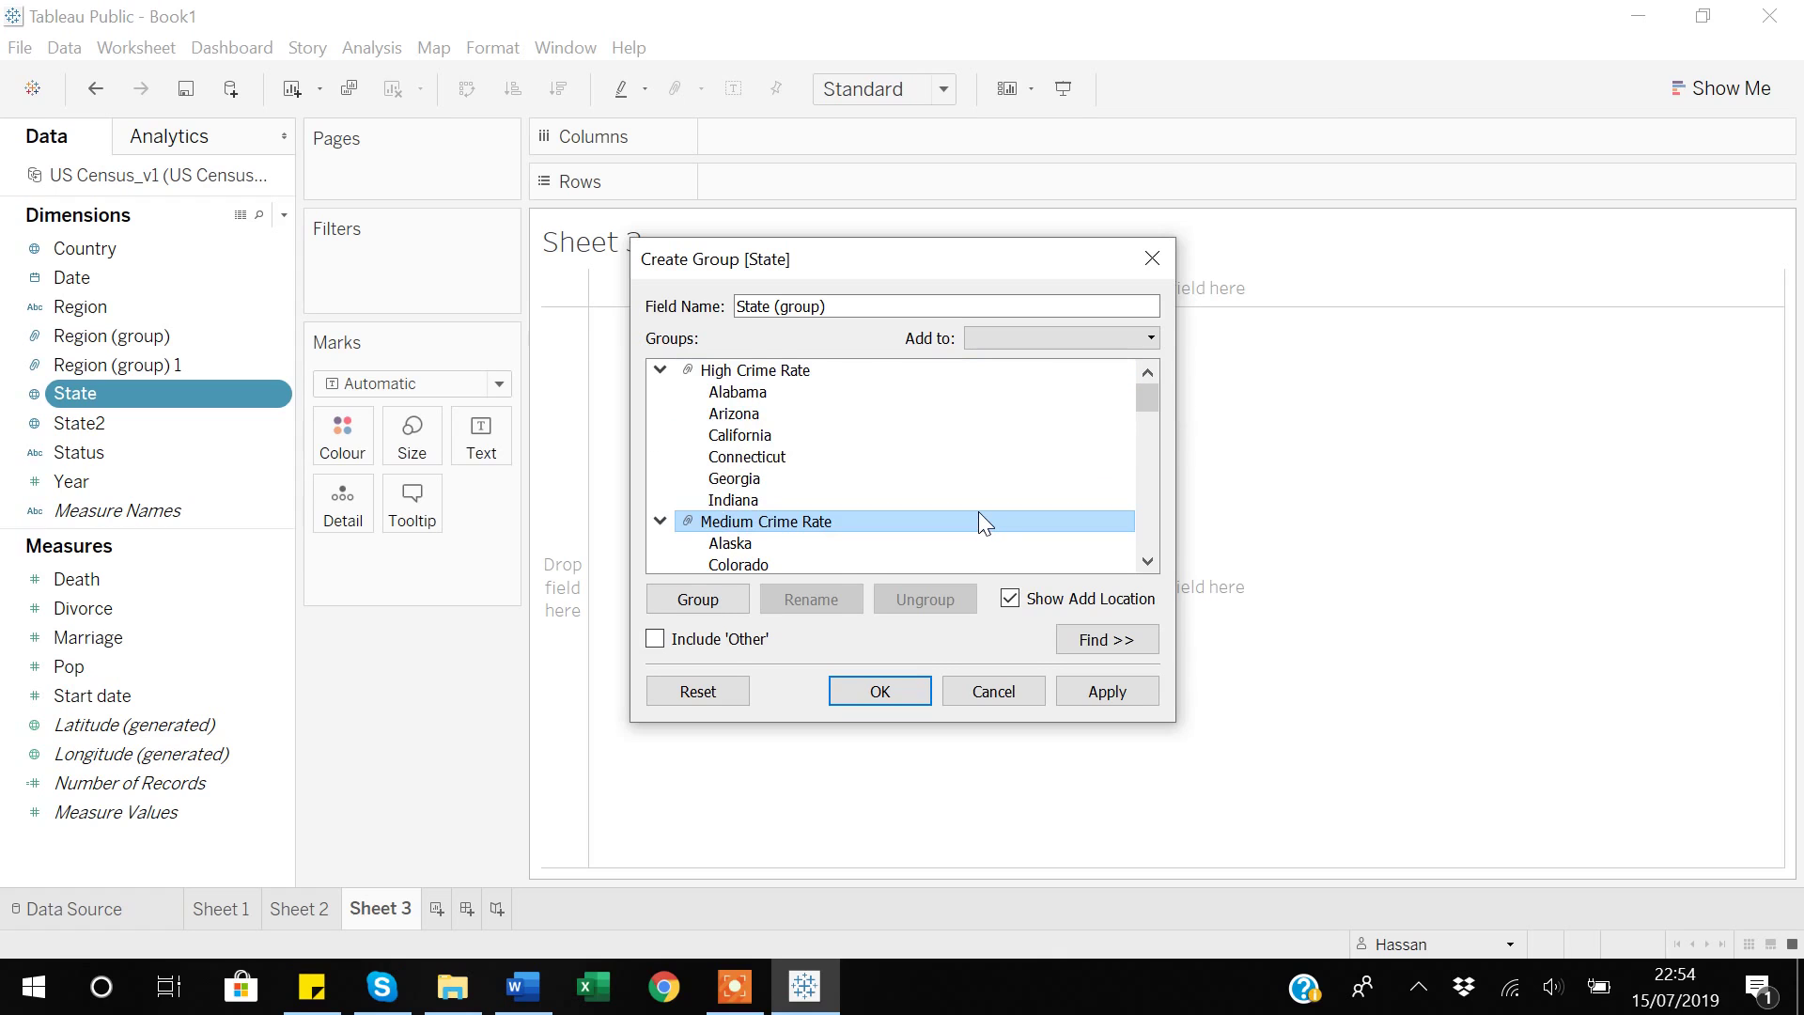
scroll(978, 523, "down", 4)
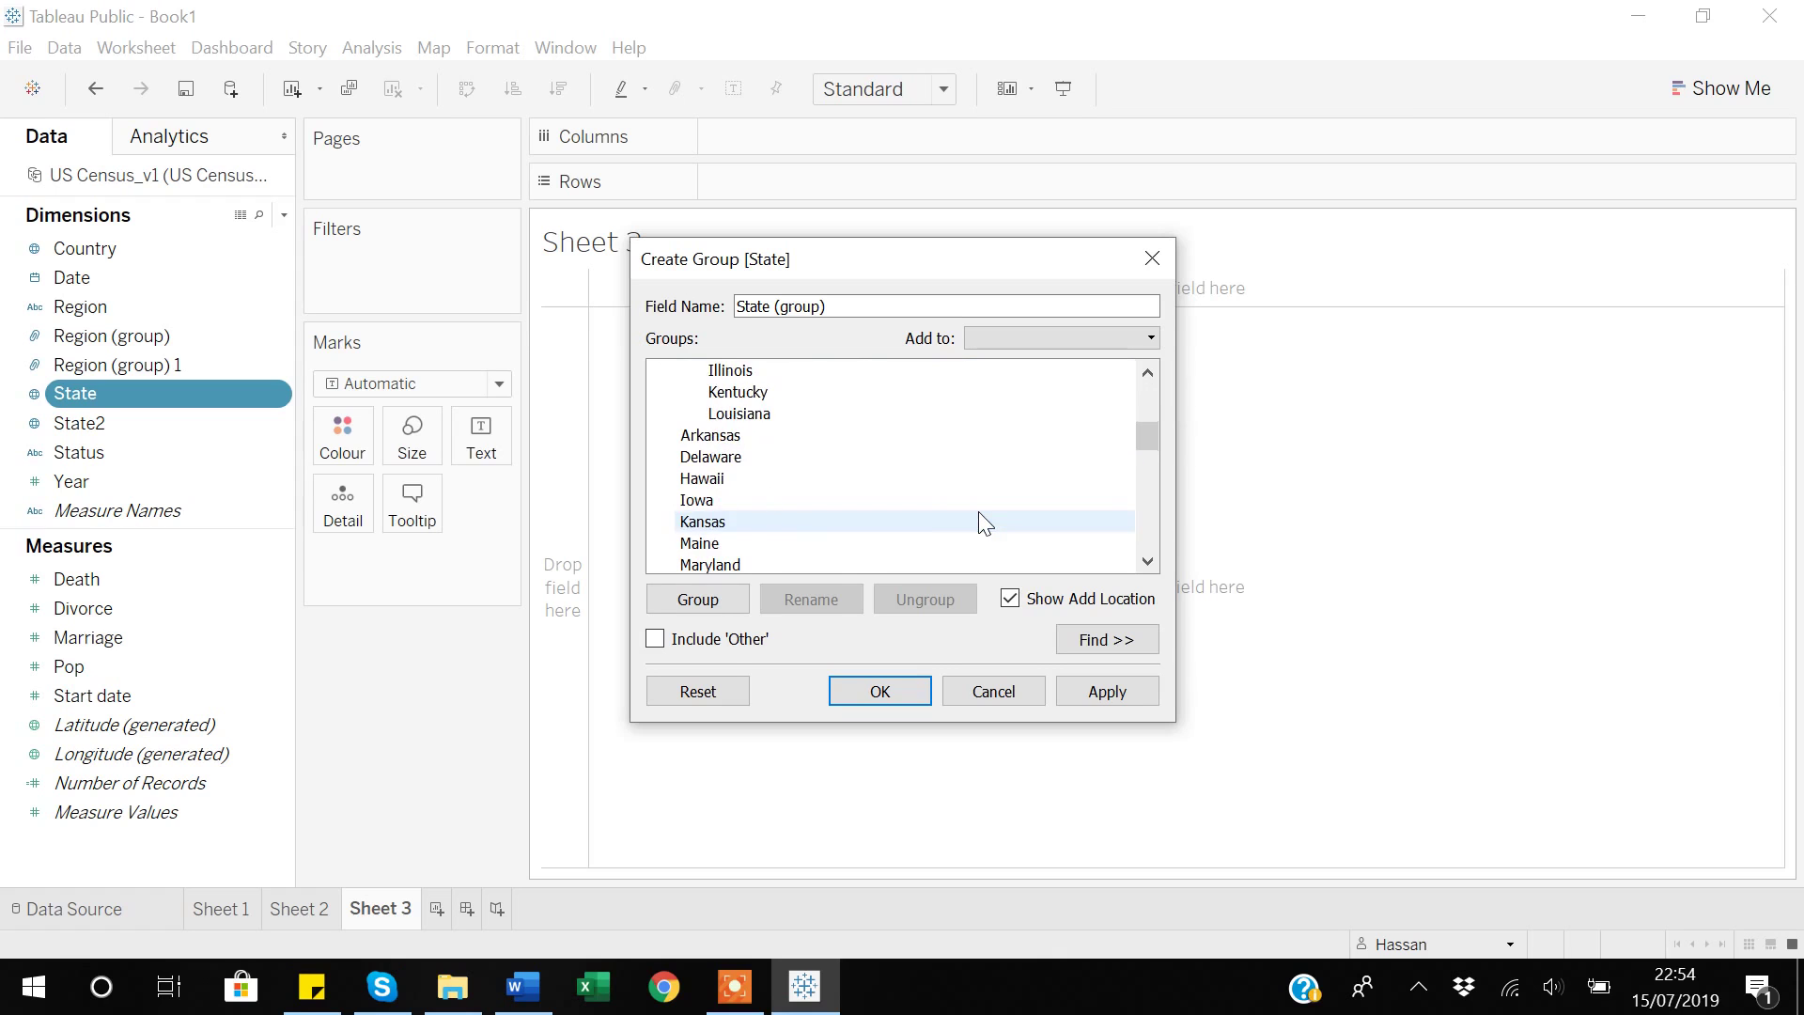
left_click(714, 442)
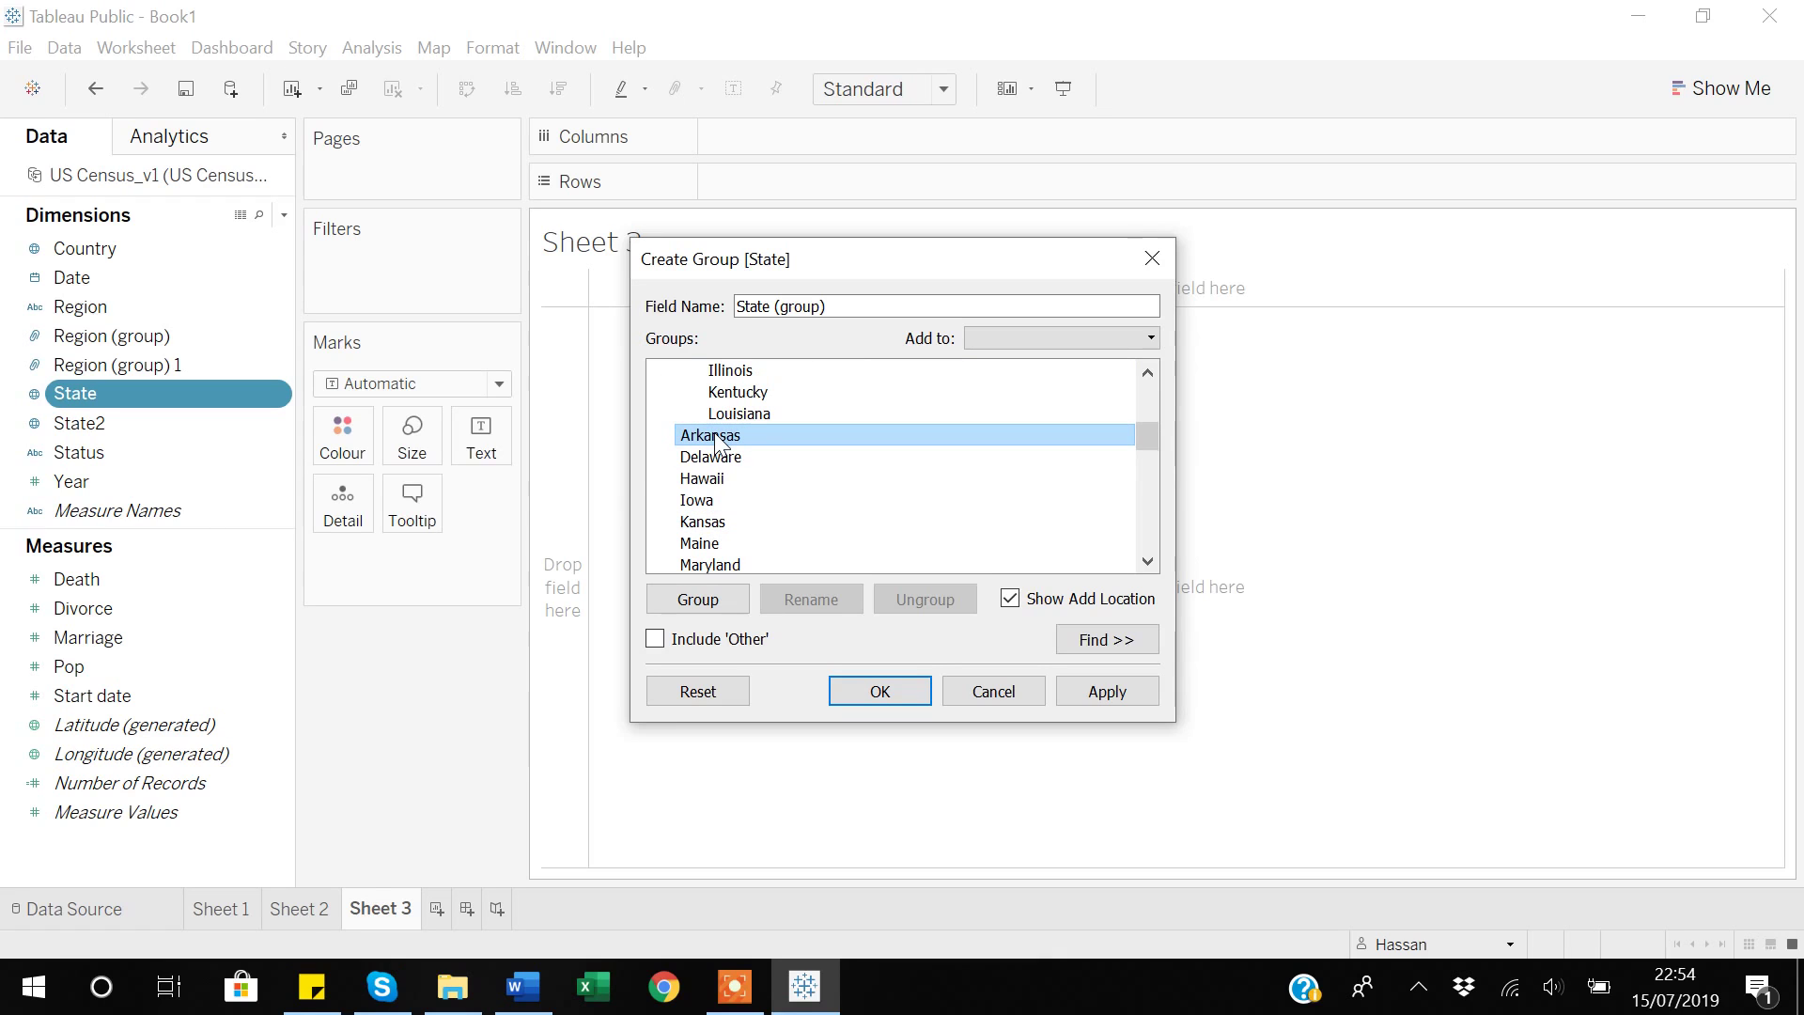
key("shift+Down")
key("shift+Down")
key("shift+Down")
key("shift+Down")
key("shift+Down")
key("shift+Down")
key("shift+Down")
key("shift+Down")
key("shift+Down")
key("shift+Down")
key("shift+Down")
key("shift+Down")
key("shift+Down")
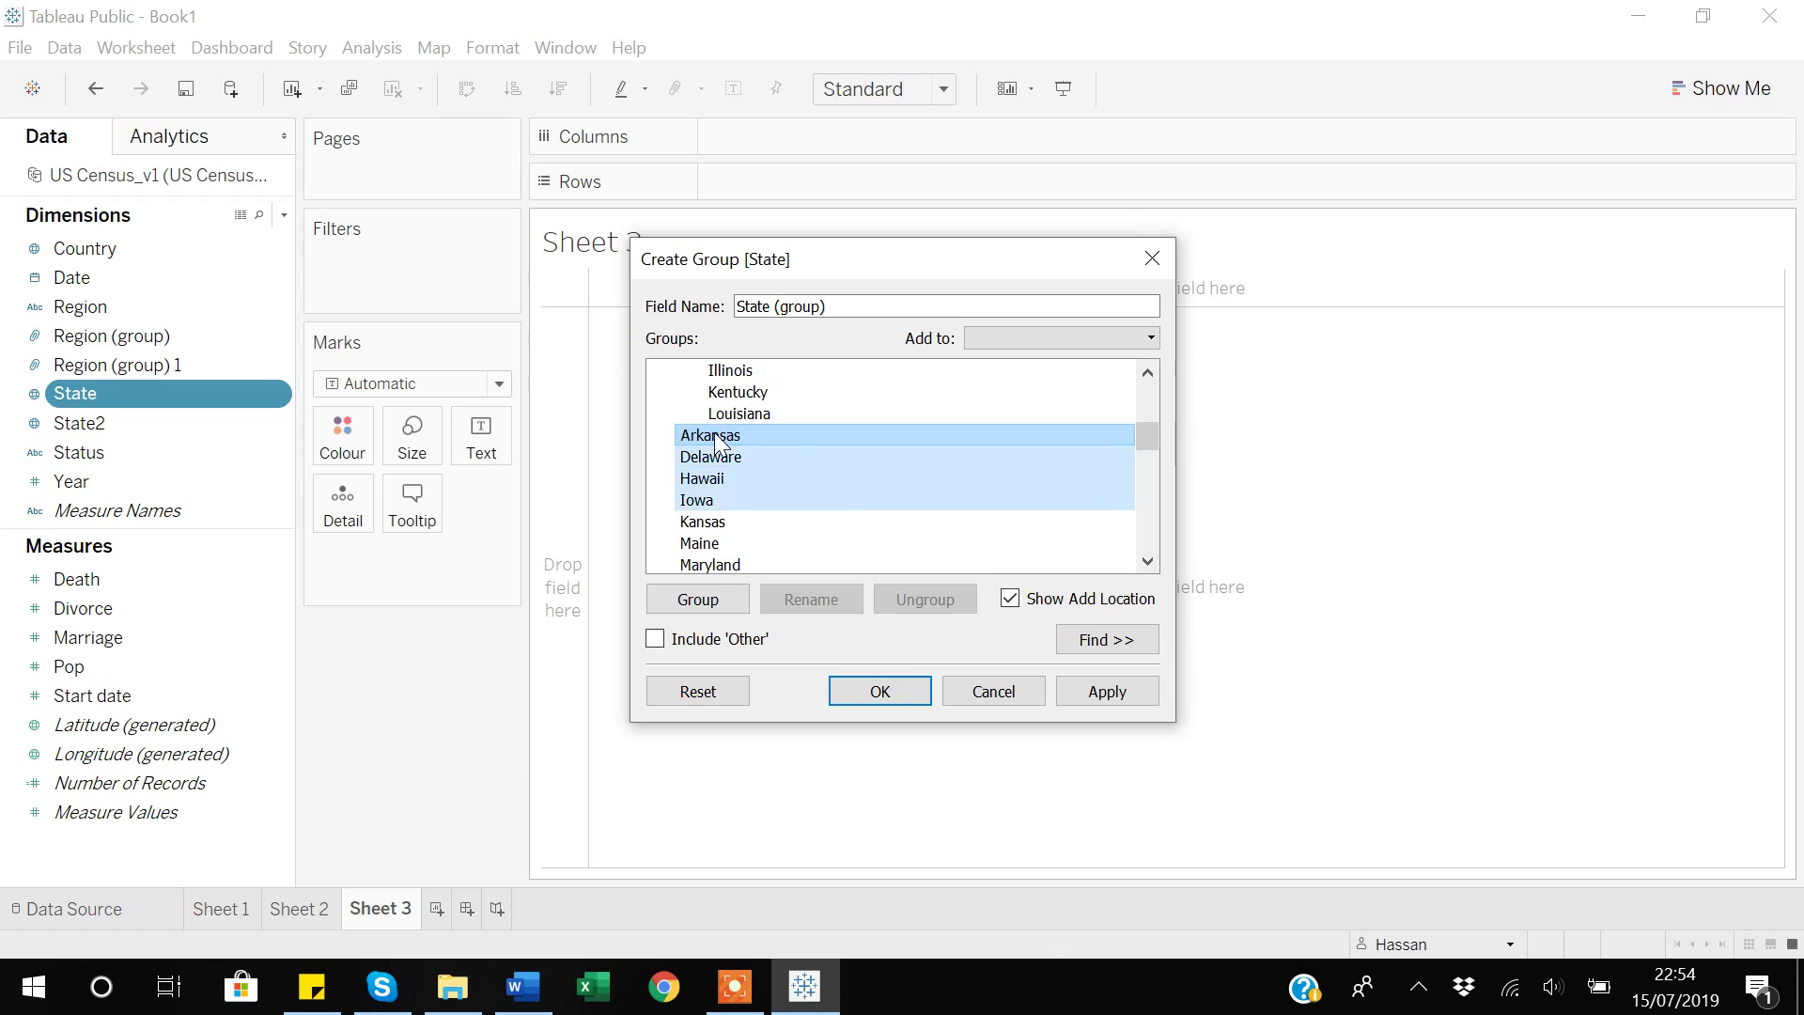
key("shift+Down")
key("shift+Down")
key("shift+Down")
key("shift+Down")
key("shift+Down")
key("shift+Down")
key("shift+Down")
key("shift+Down")
key("shift+Down")
key("shift+Down")
key("shift+Down")
key("shift+Down")
key("shift+Down")
key("shift+Down")
key("shift+Down")
key("shift+Down")
key("shift+Down")
key("shift+Down")
key("shift+Down")
key("shift+Down")
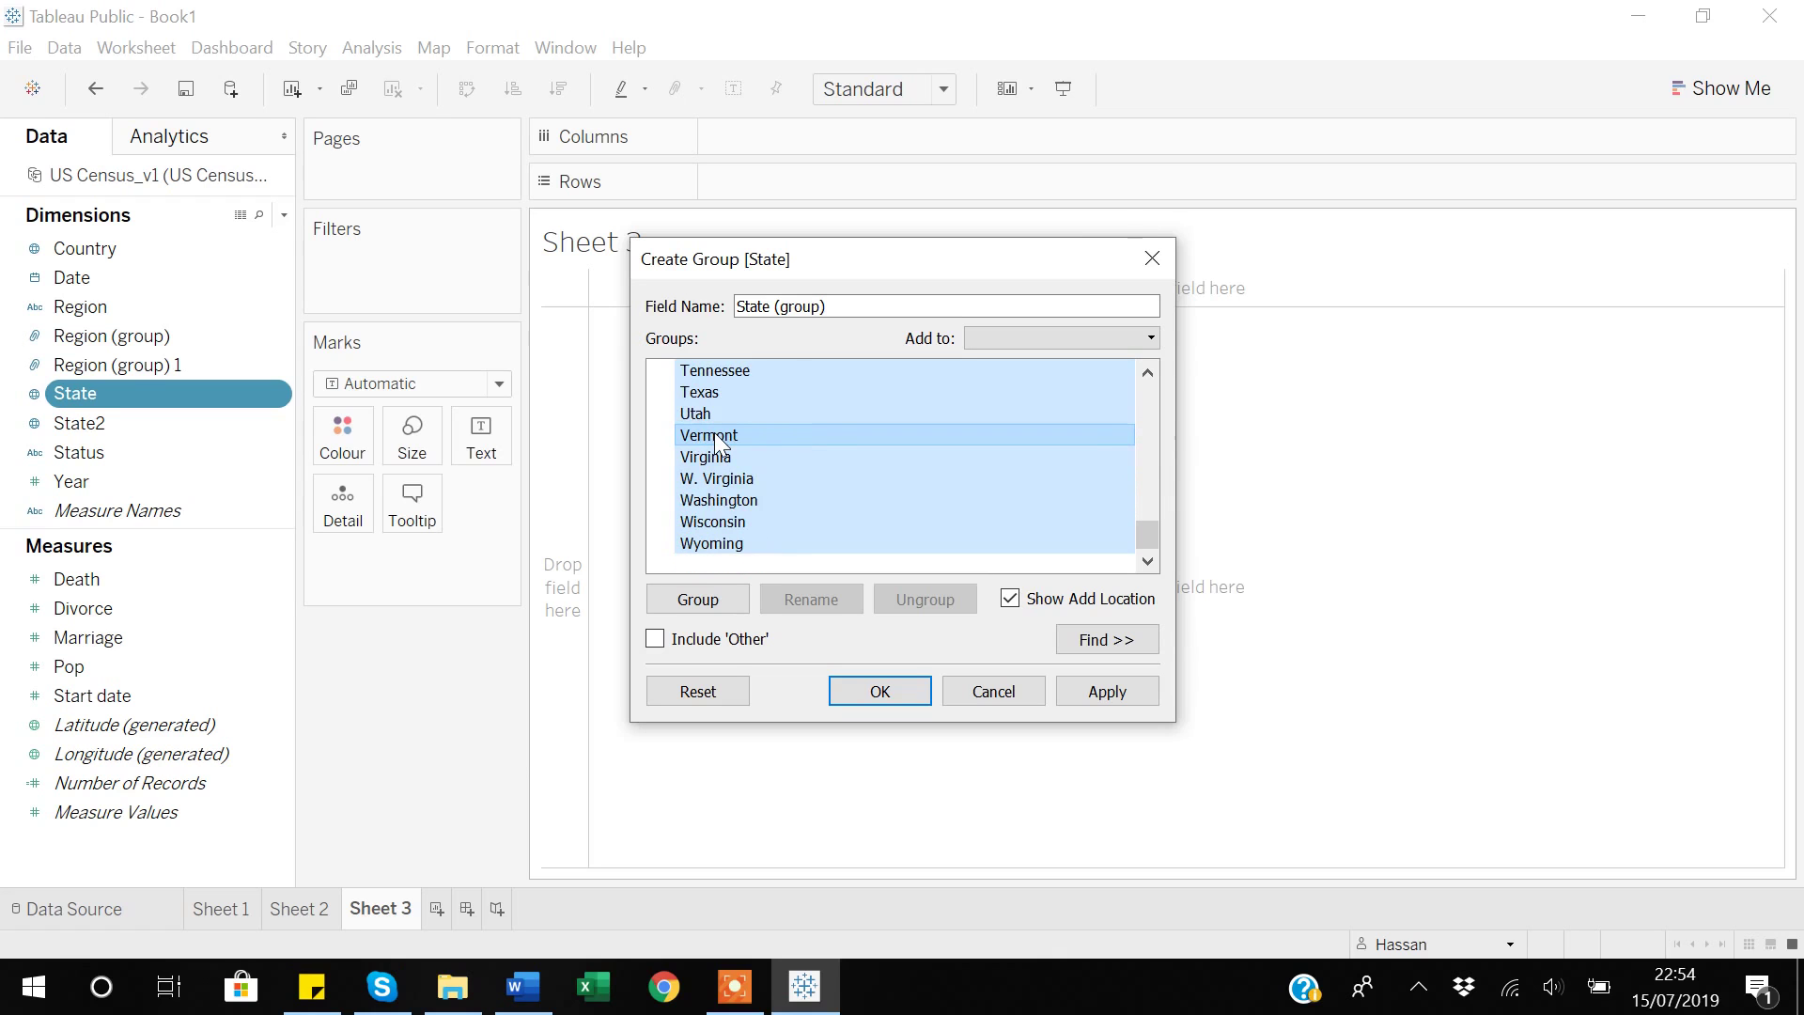
left_click(684, 598)
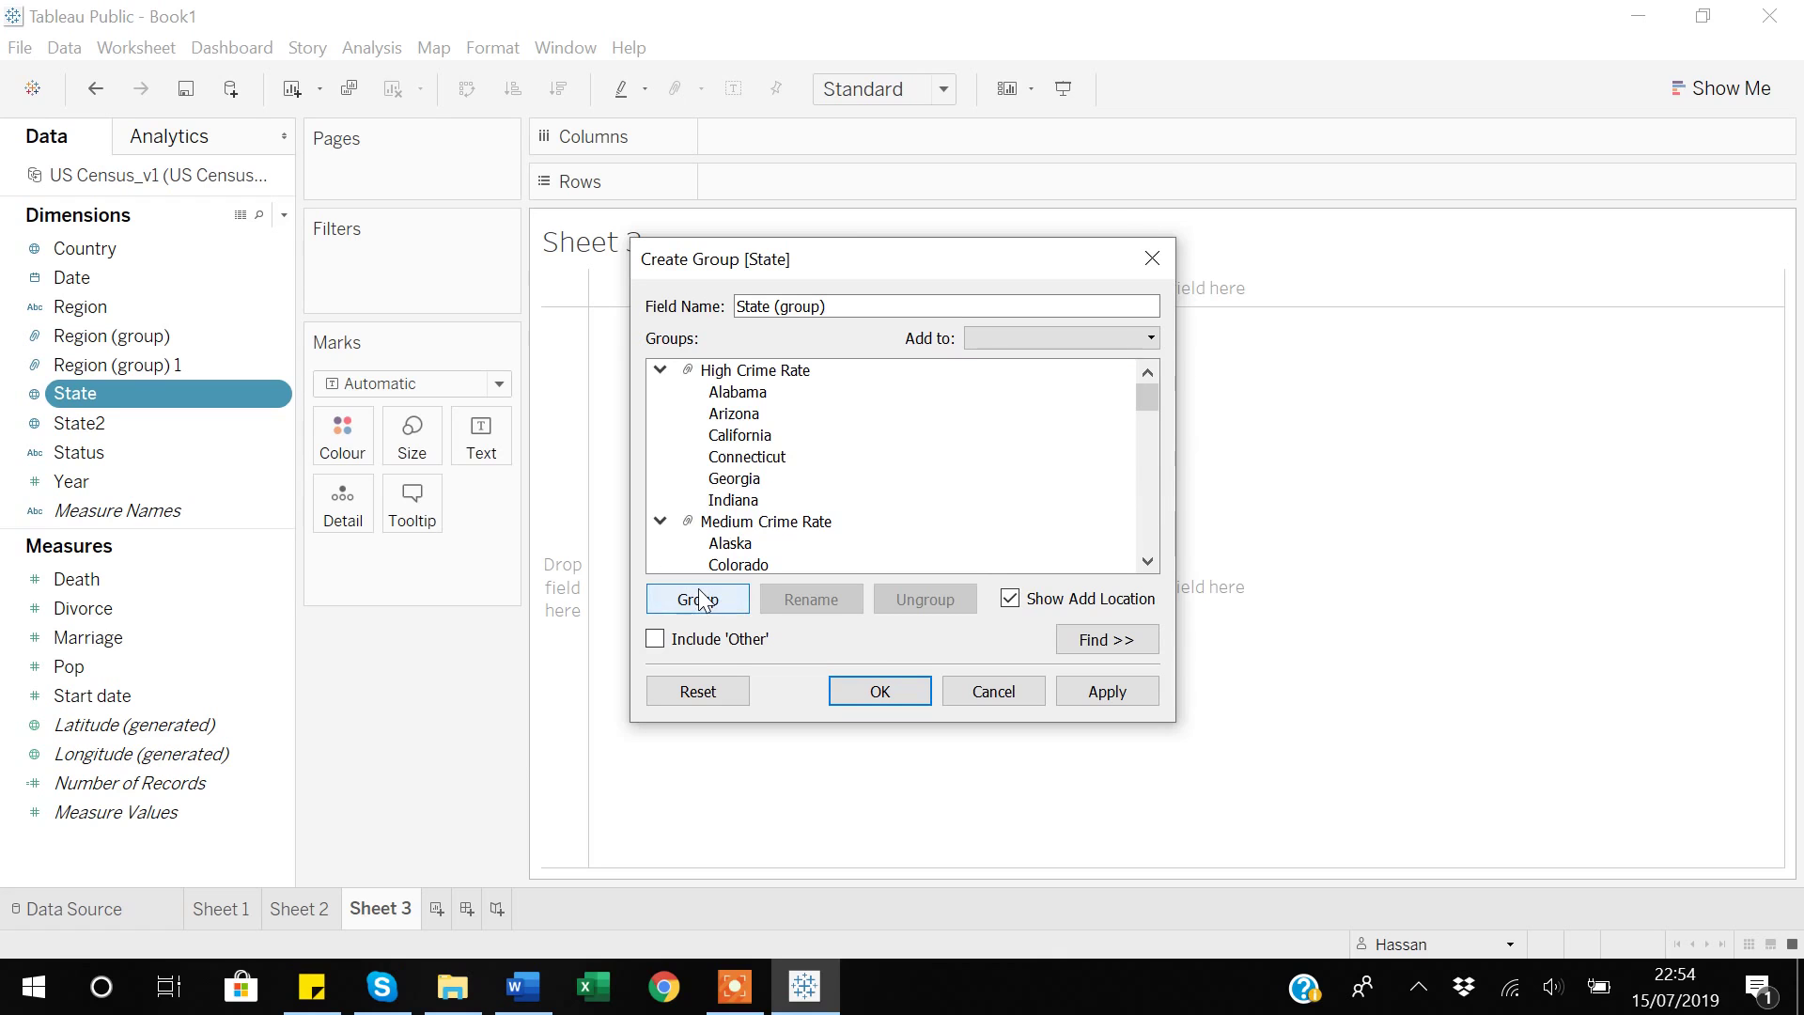
scroll(836, 544, "down", 5)
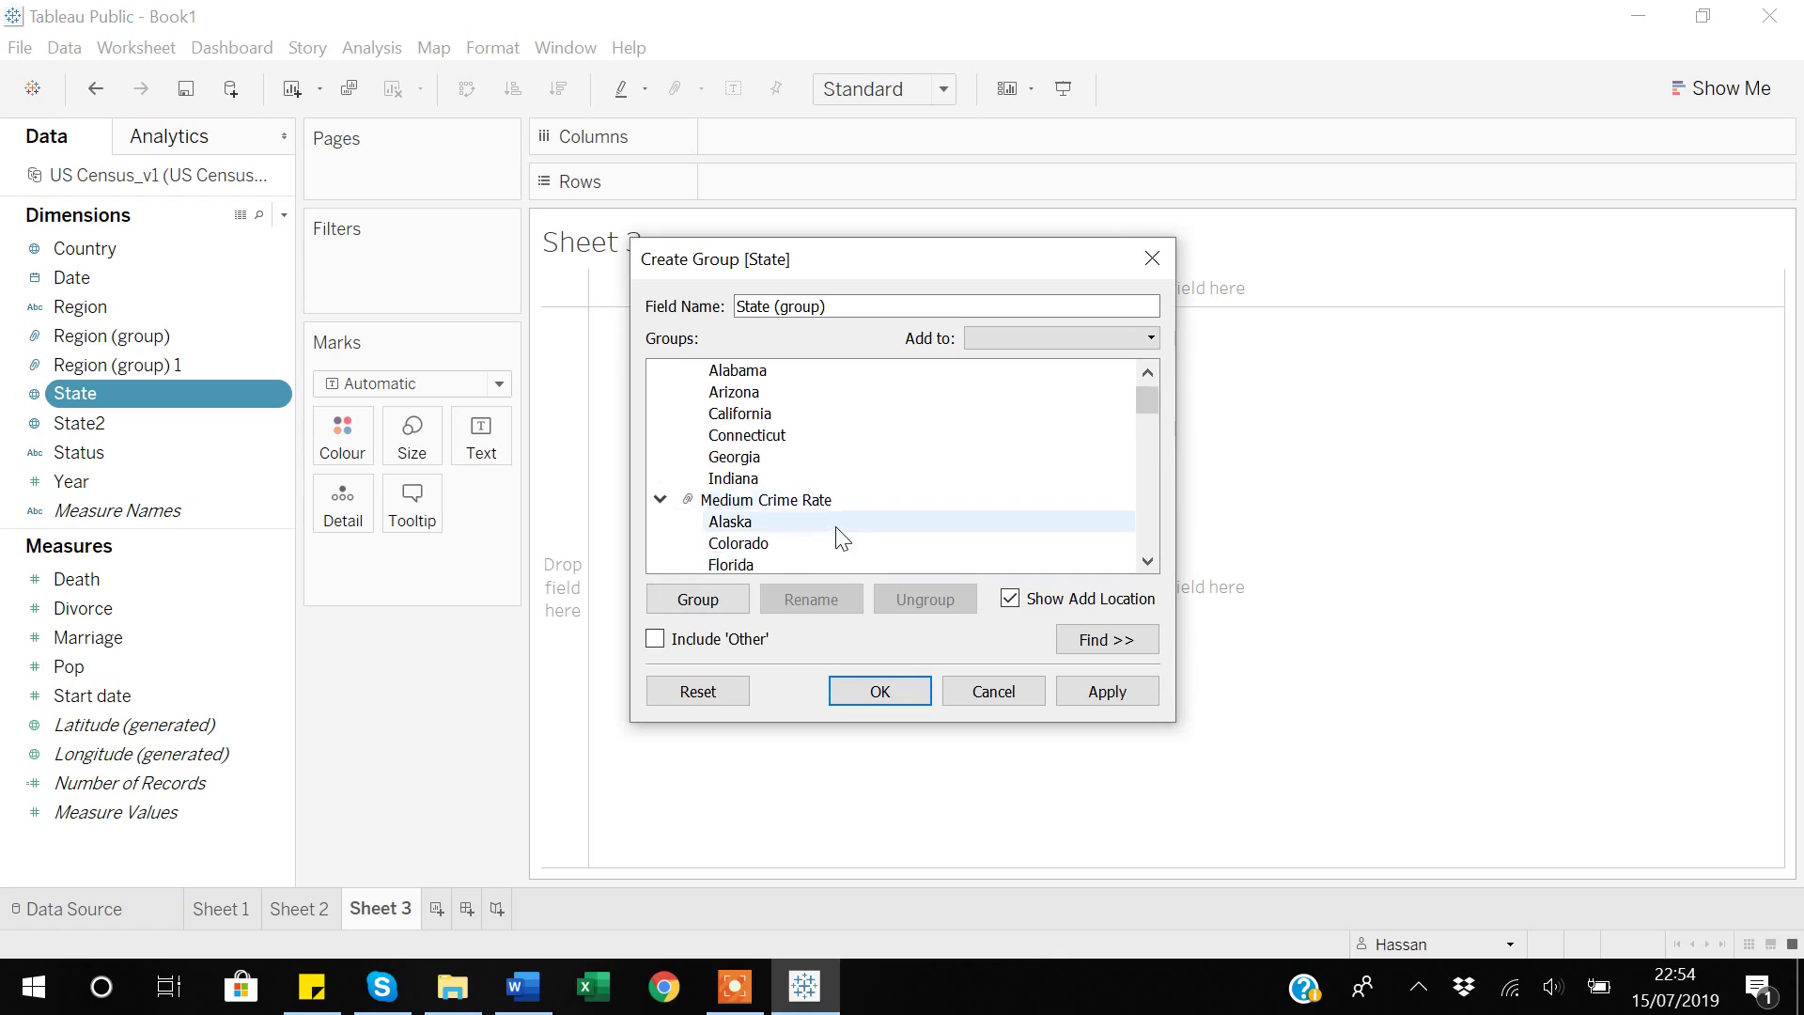
key("alt+g")
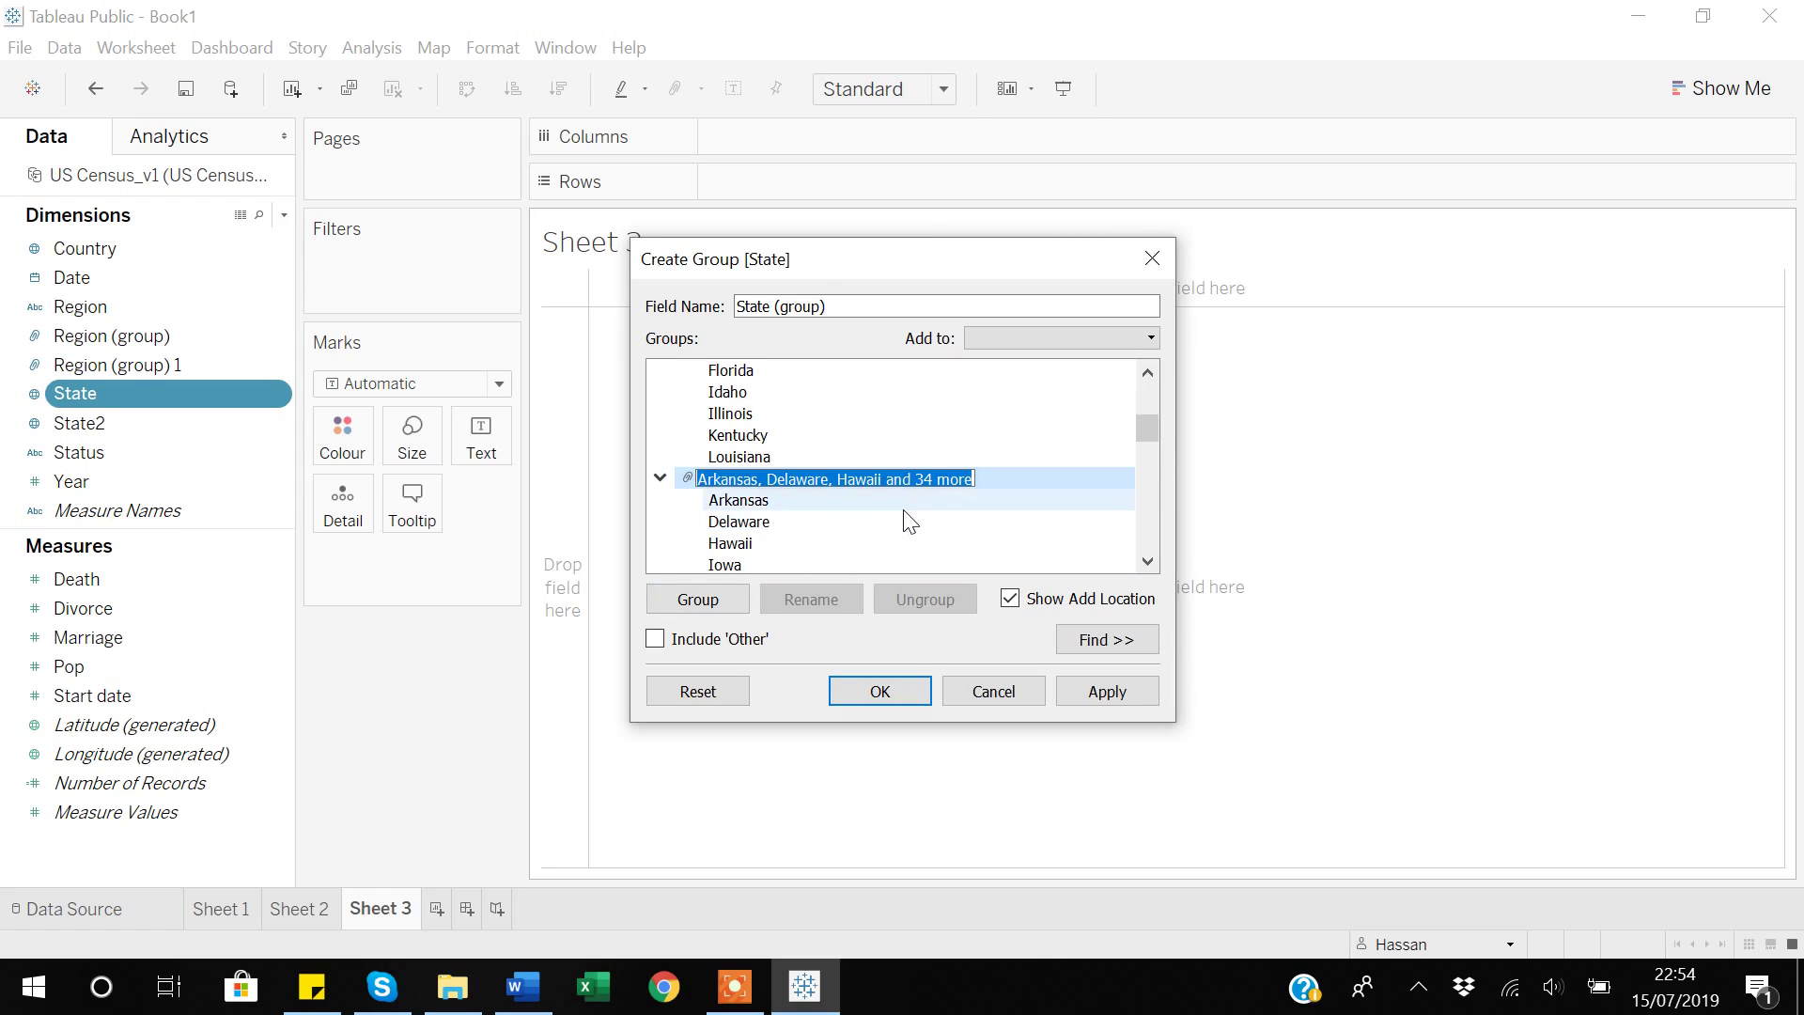
Name the group containing Arkansas, Delaware, Hawaii and the other remaining states "Low Crime States".
key("BackSpace")
type("Lo")
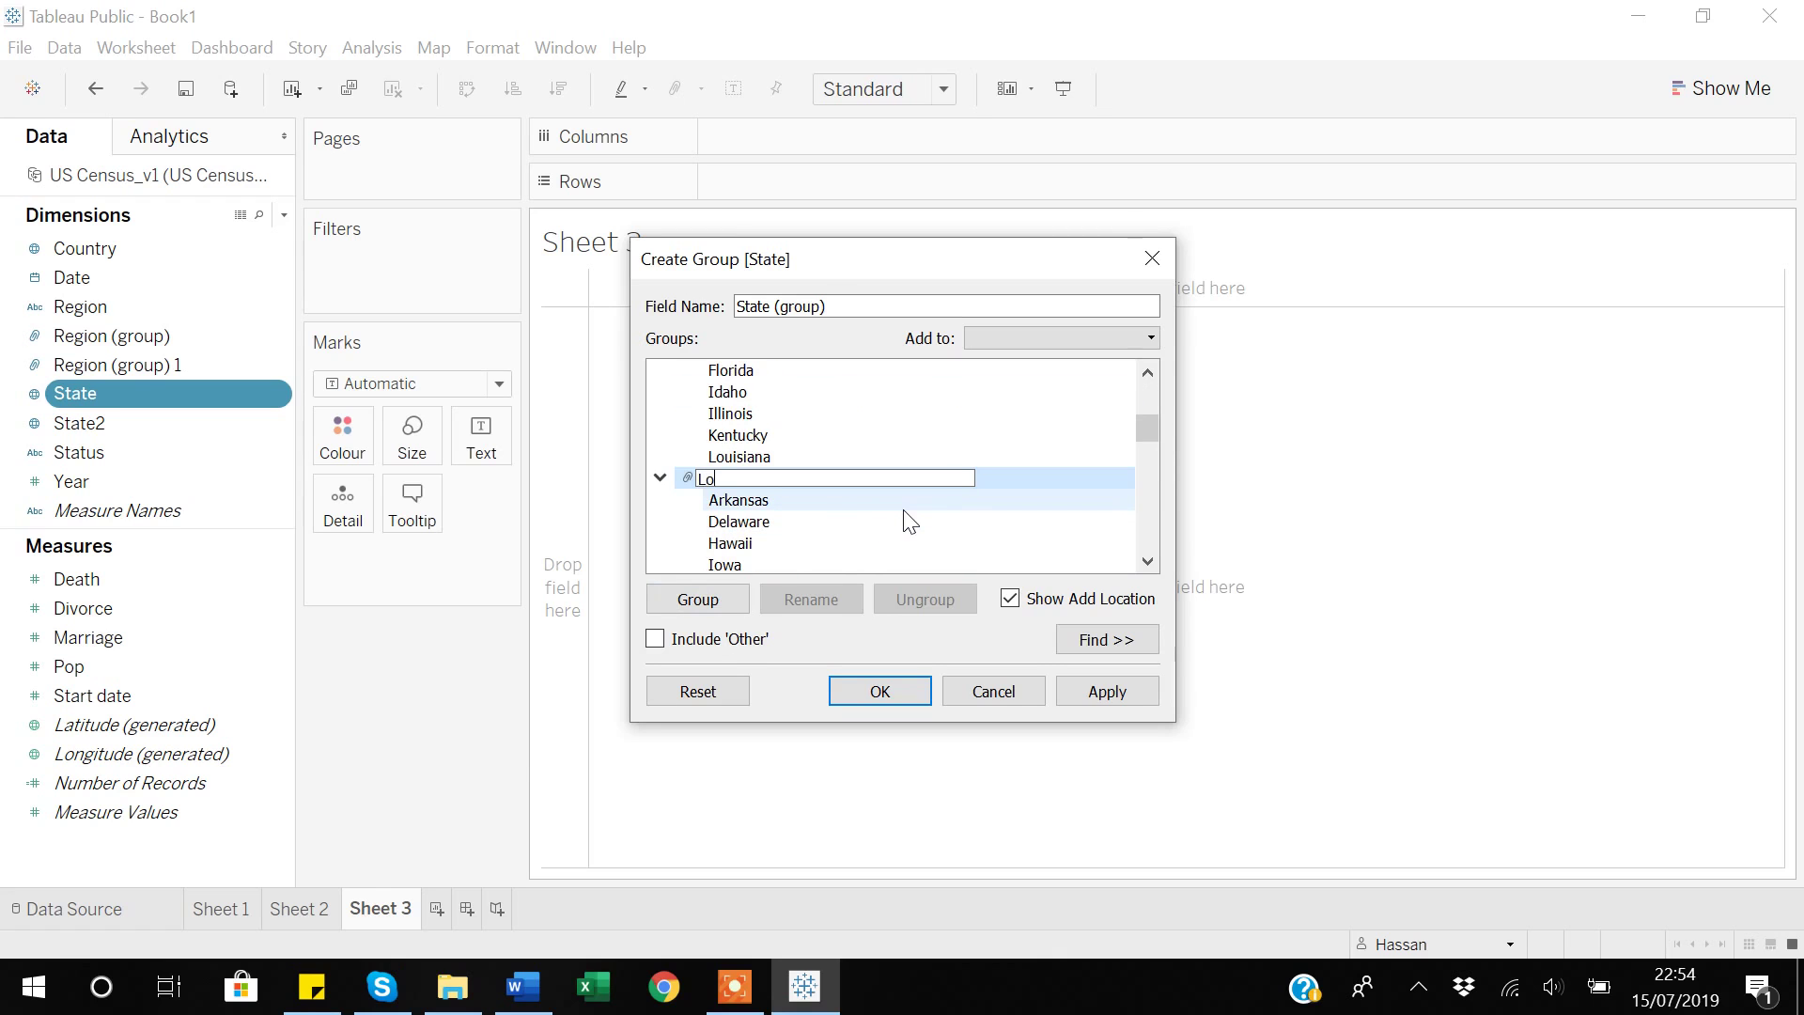
type("w Crime States")
left_click(903, 526)
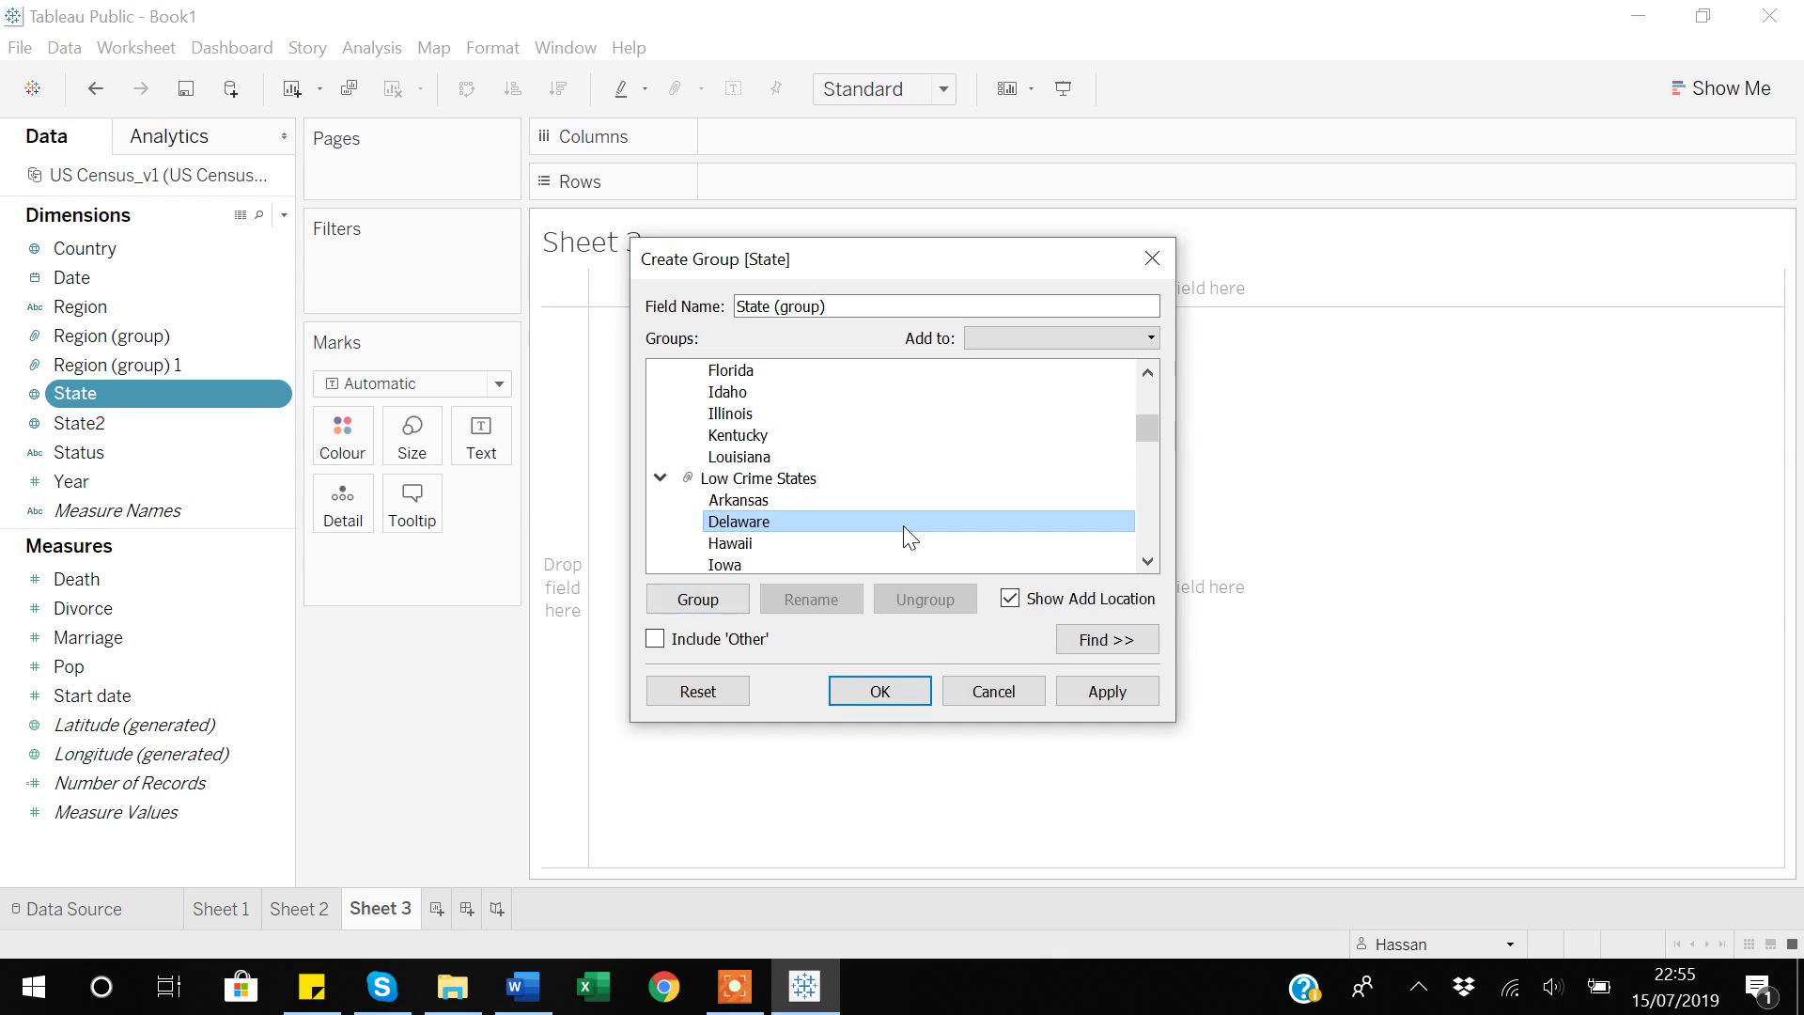
Check the members of the three crime-rate groups and apply the grouping to the State field.
scroll(881, 448, "down", 10)
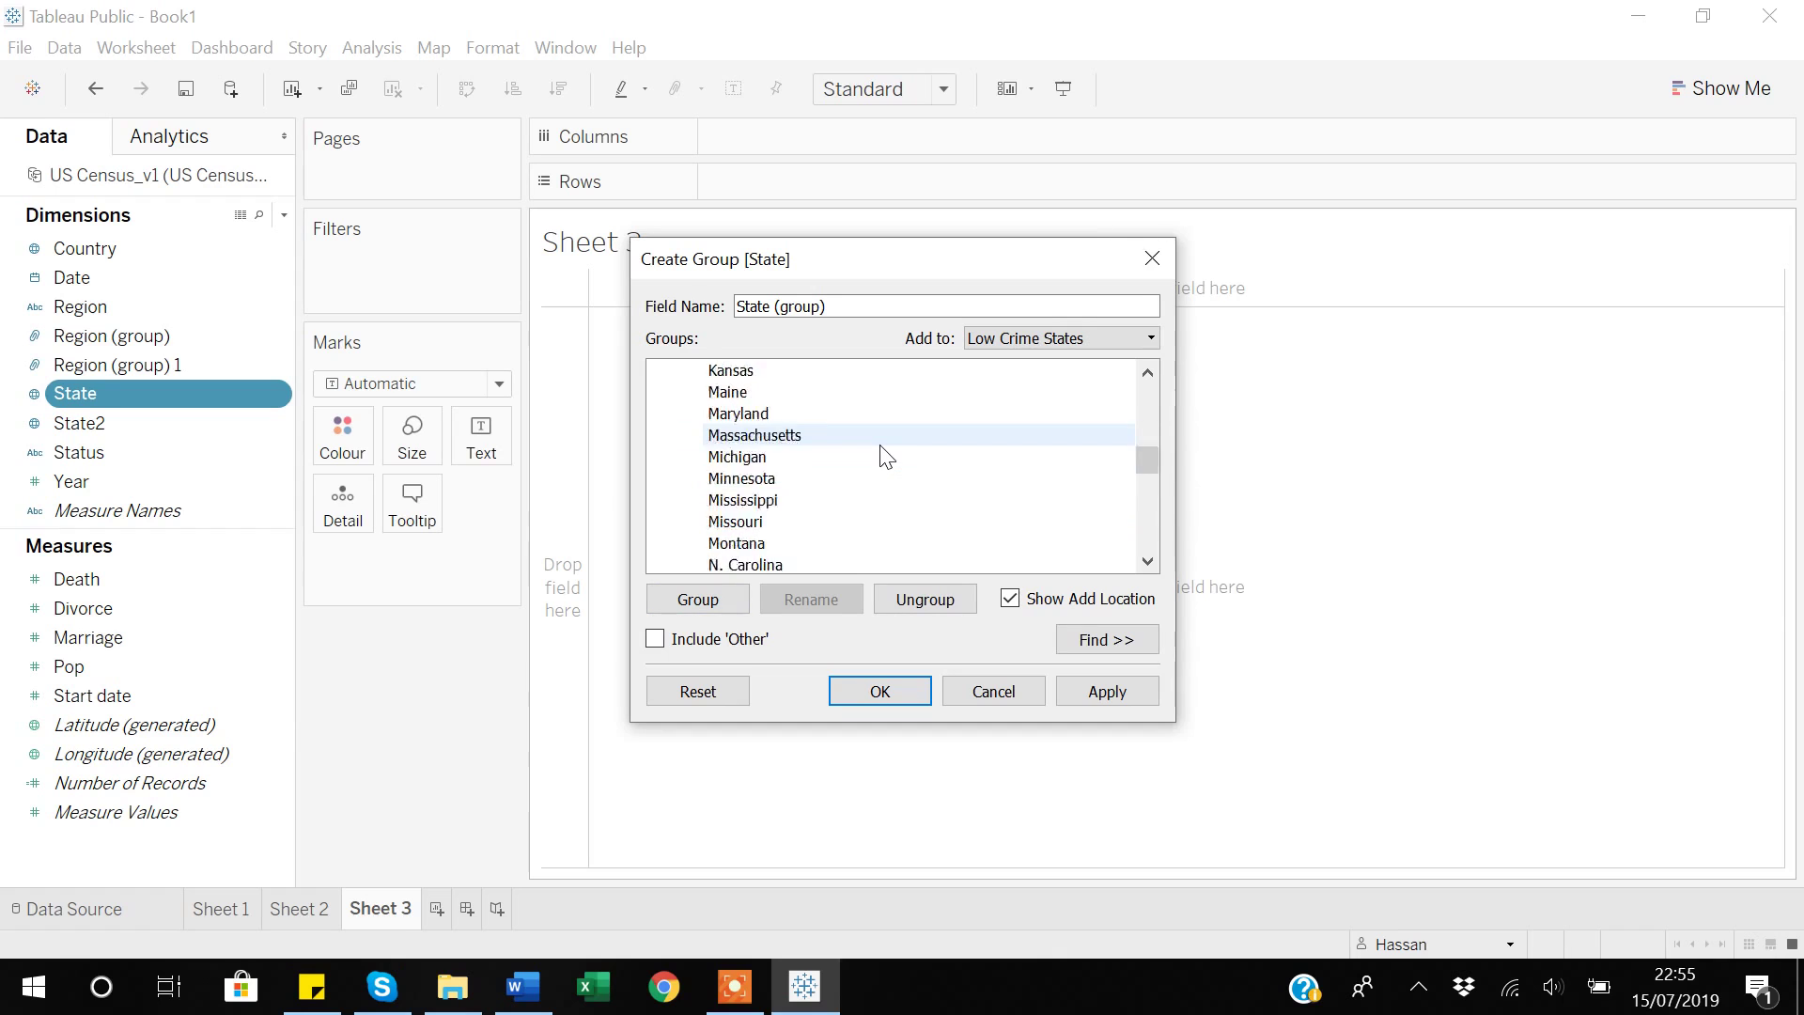
scroll(881, 447, "up", 12)
scroll(886, 457, "up", 2)
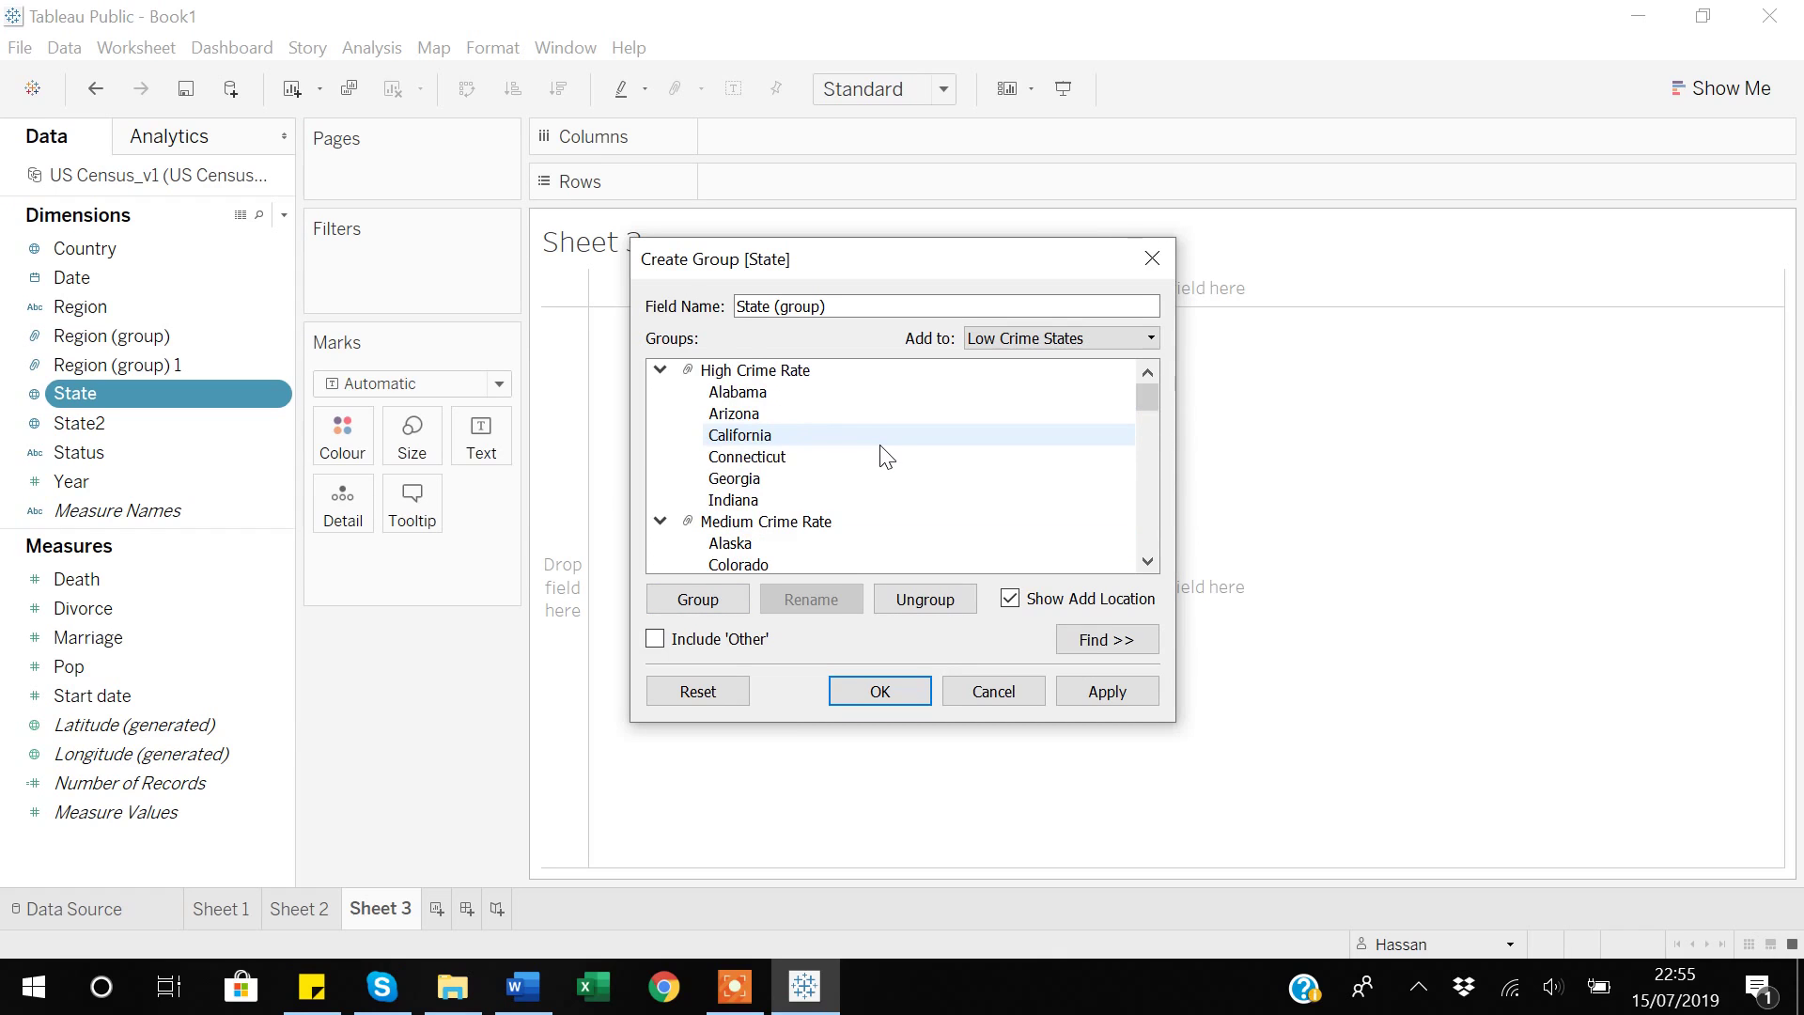
scroll(885, 457, "down", 2)
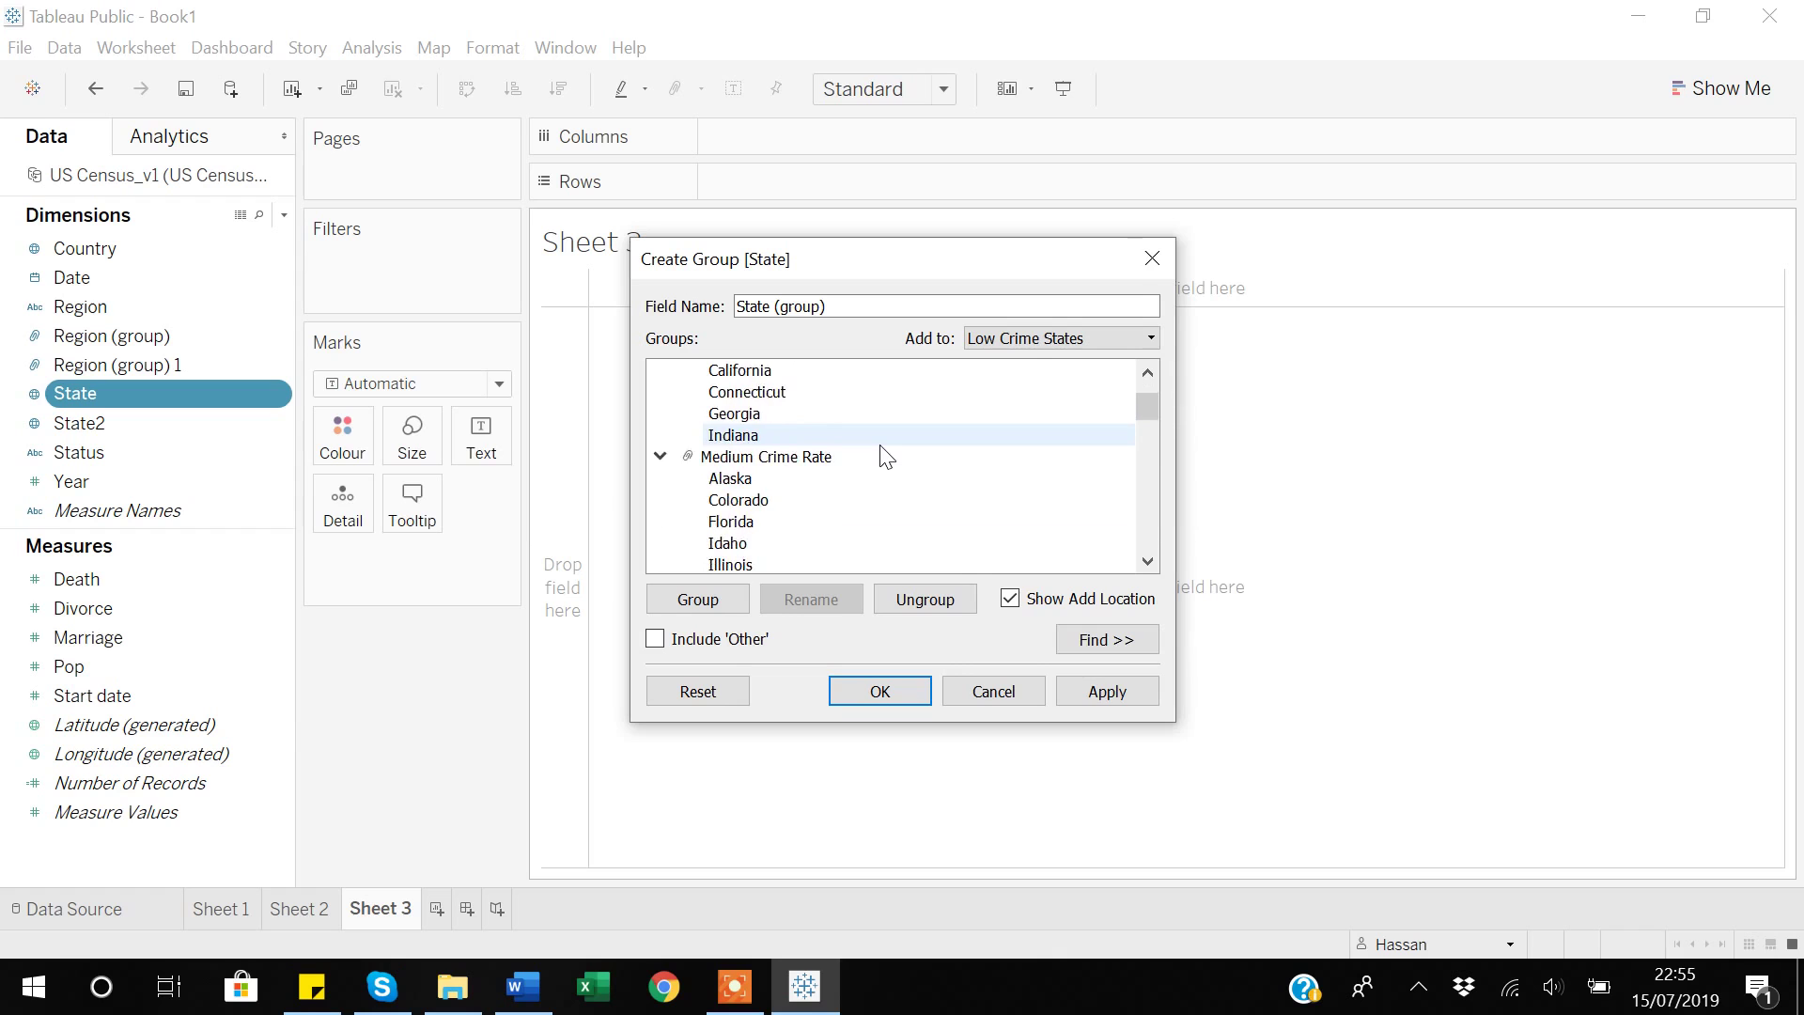
scroll(886, 456, "down", 1)
scroll(886, 456, "down", 2)
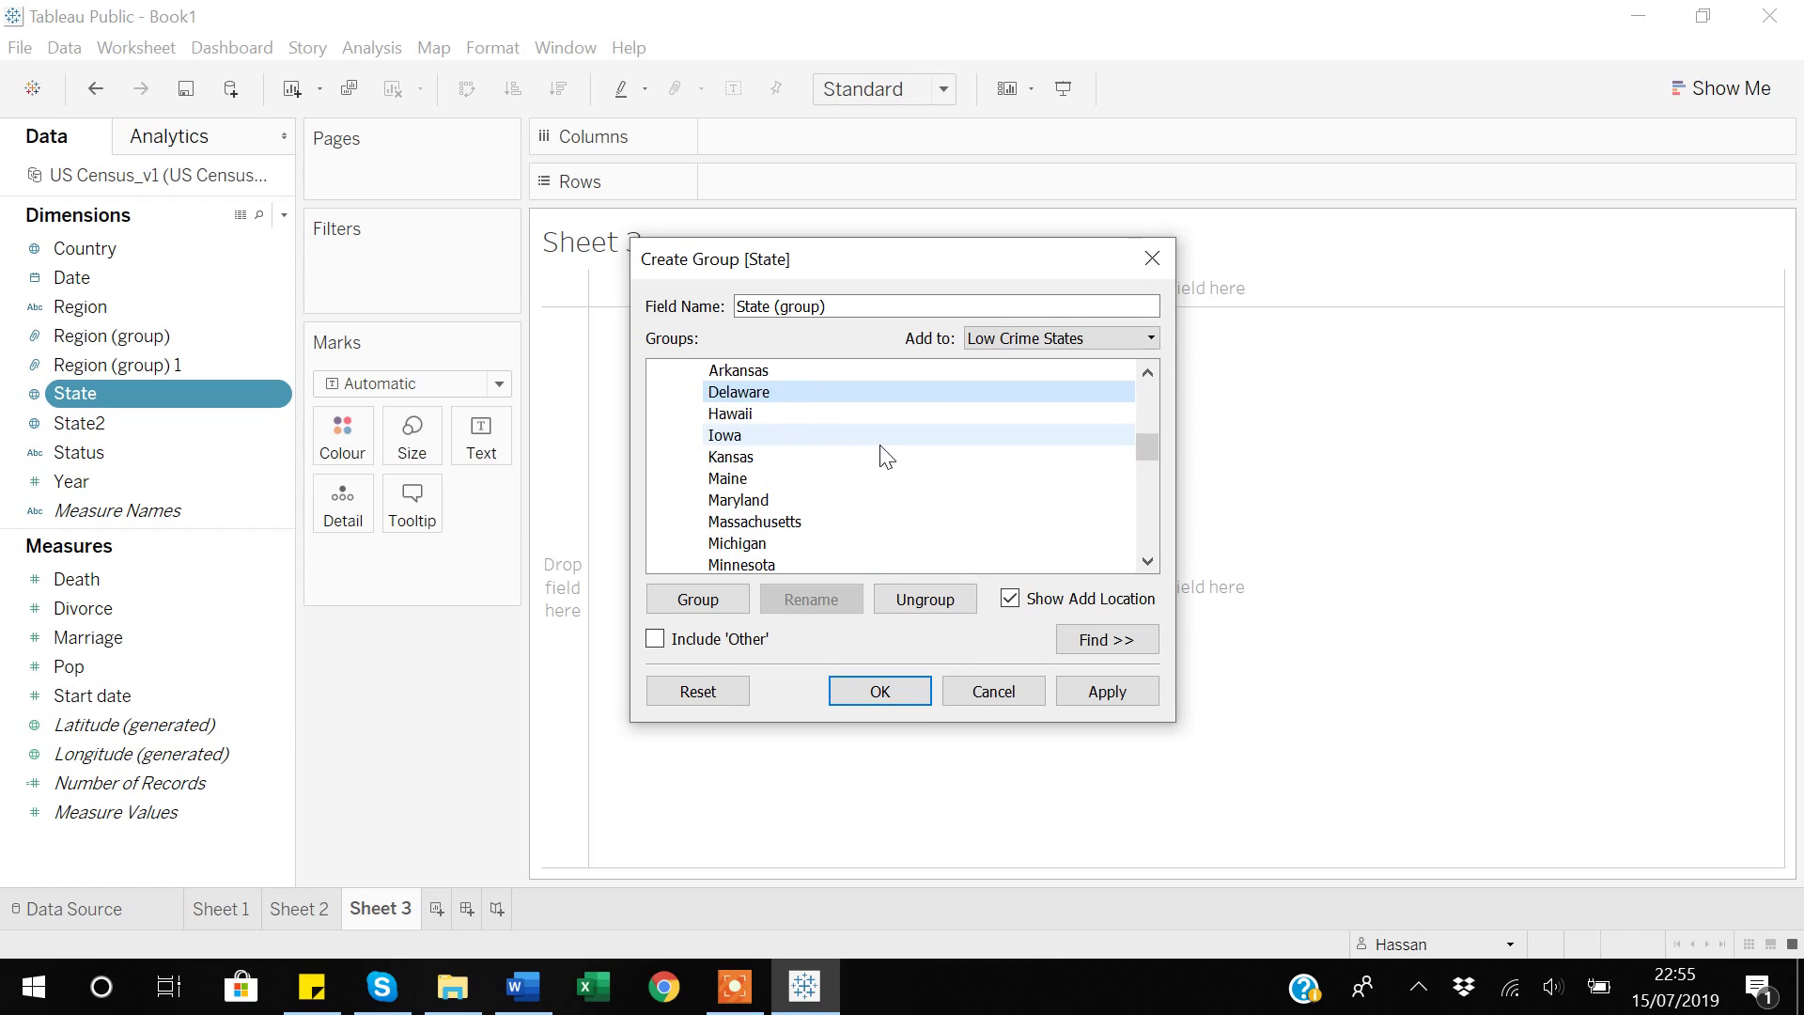
left_click(1108, 692)
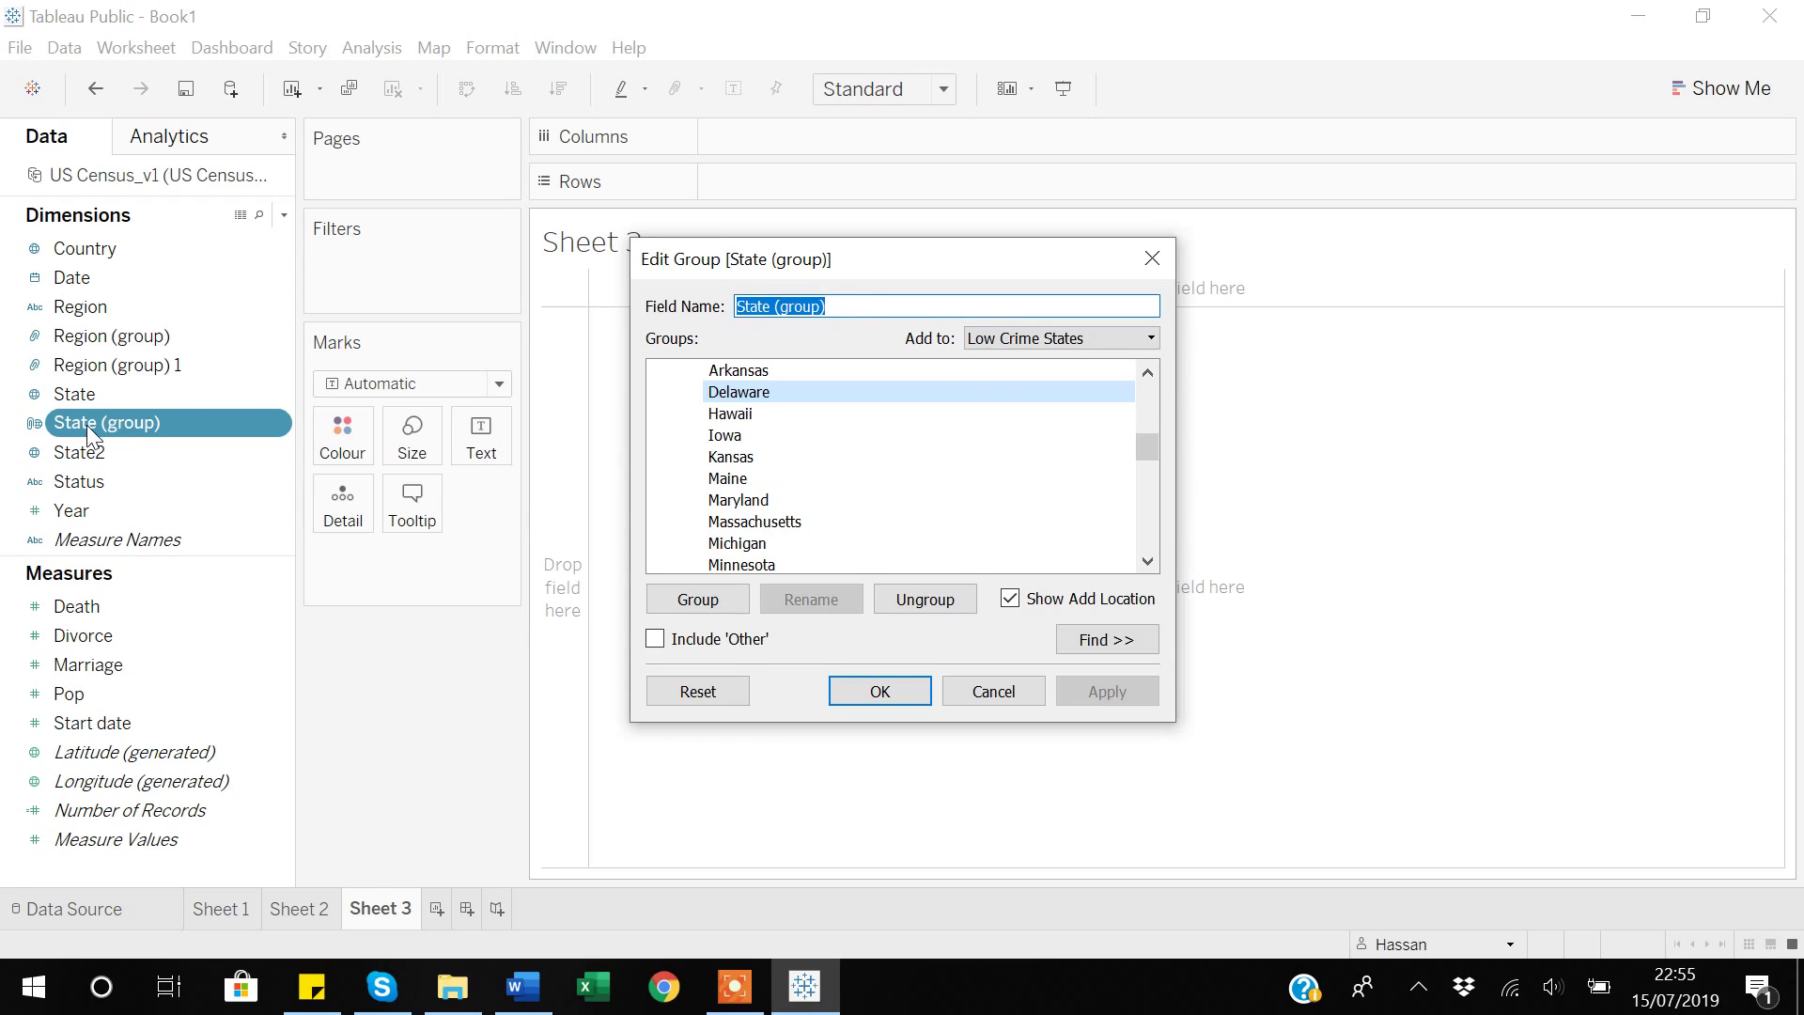
Rename the new state group field "State by Crime rate" and finish editing the group.
left_click(851, 306)
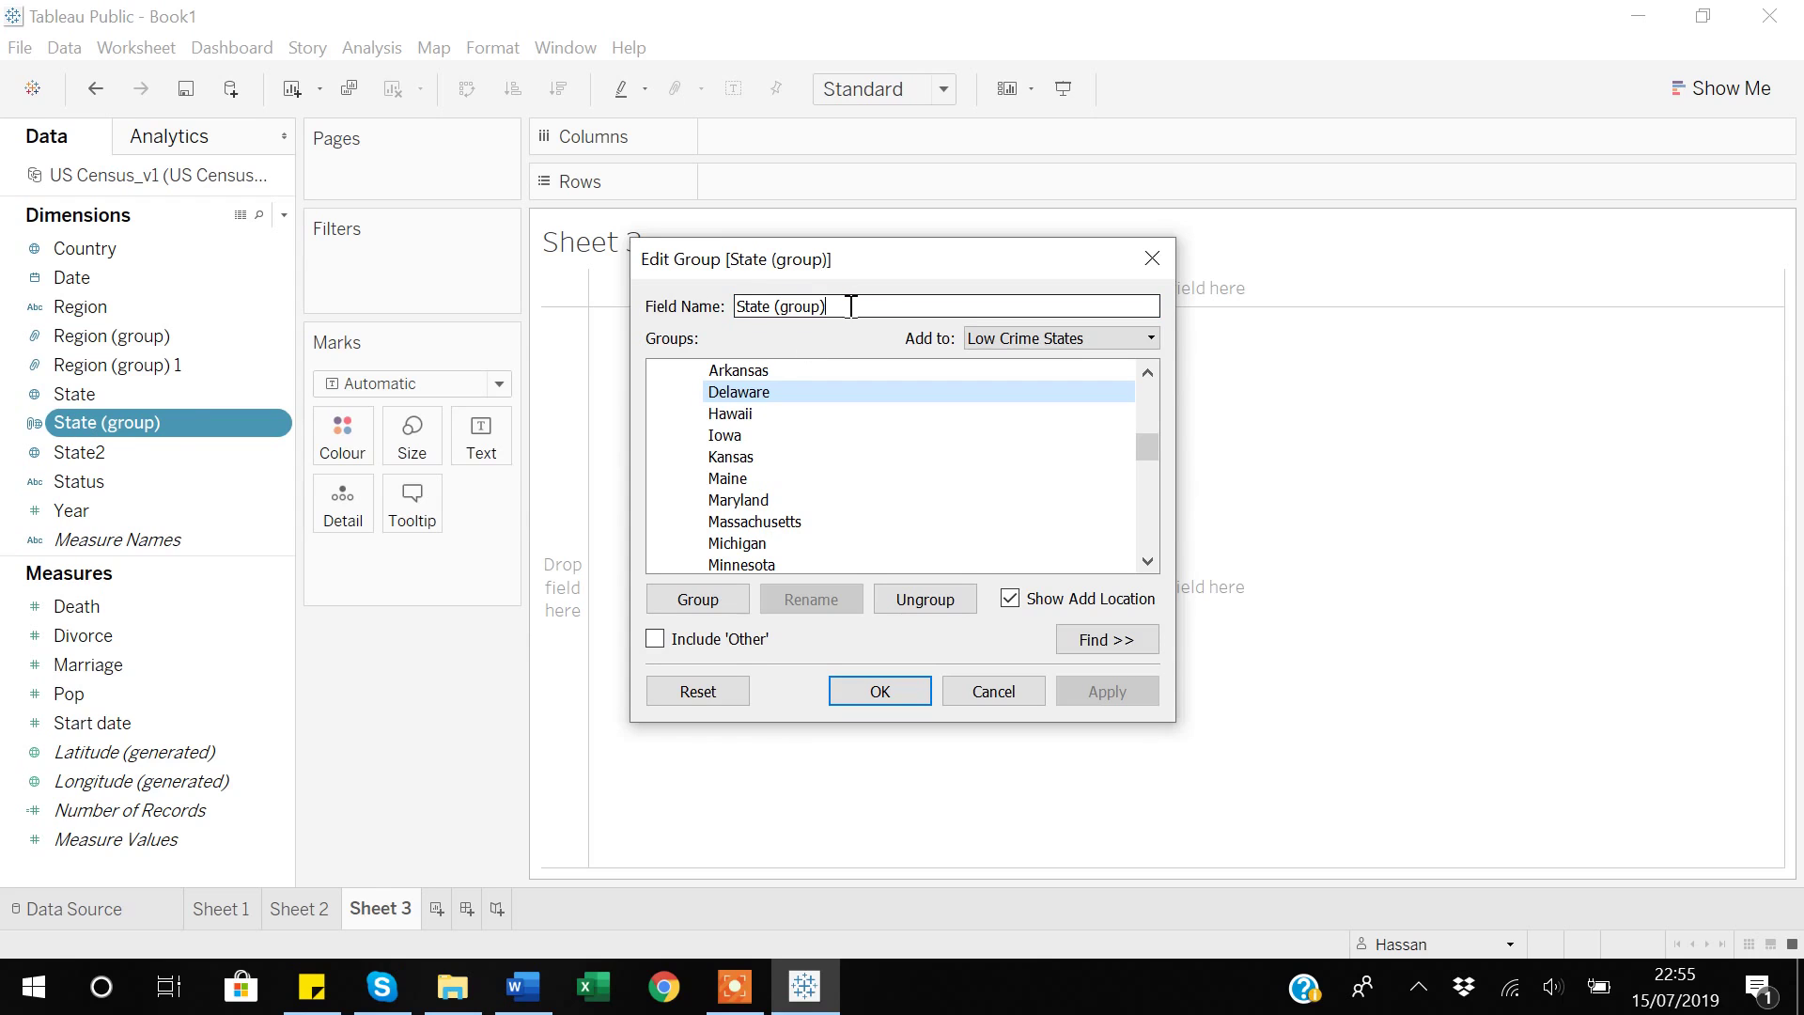
key("BackSpace")
key("BackSpace")
key("BackSpace")
key("BackSpace")
key("BackSpace")
key("BackSpace")
key("BackSpace")
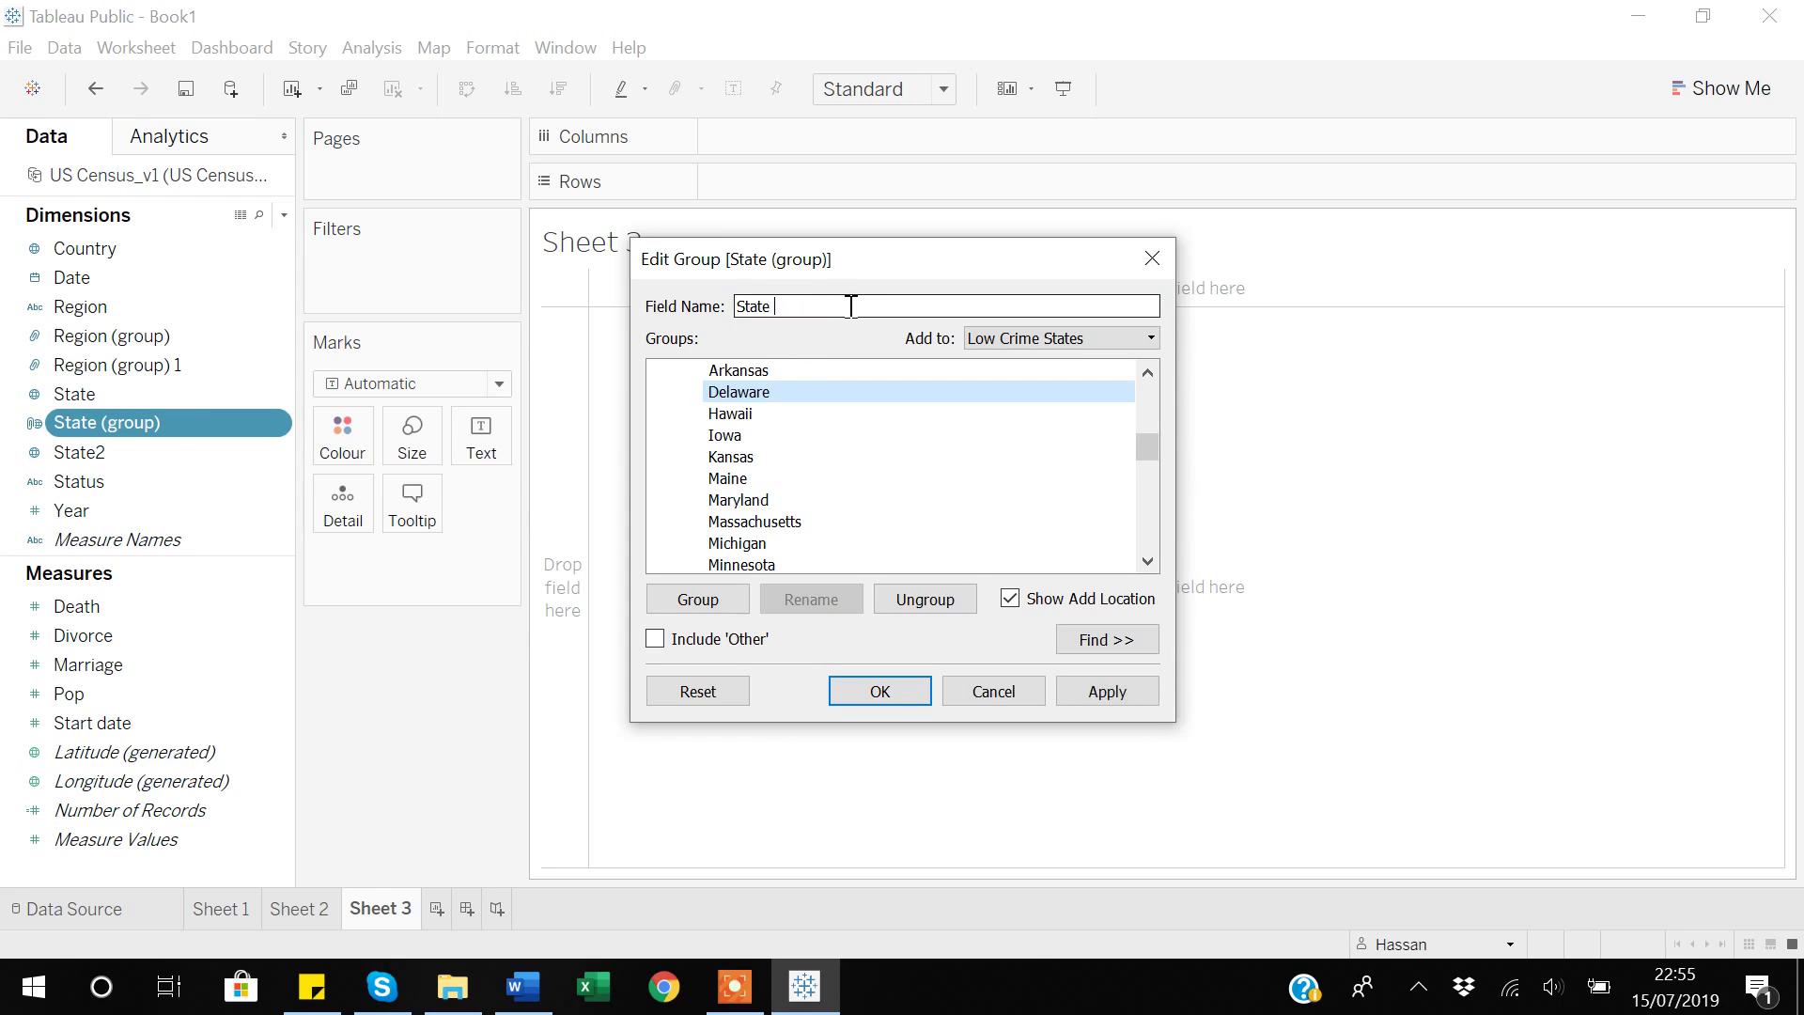
type("by Crime rate")
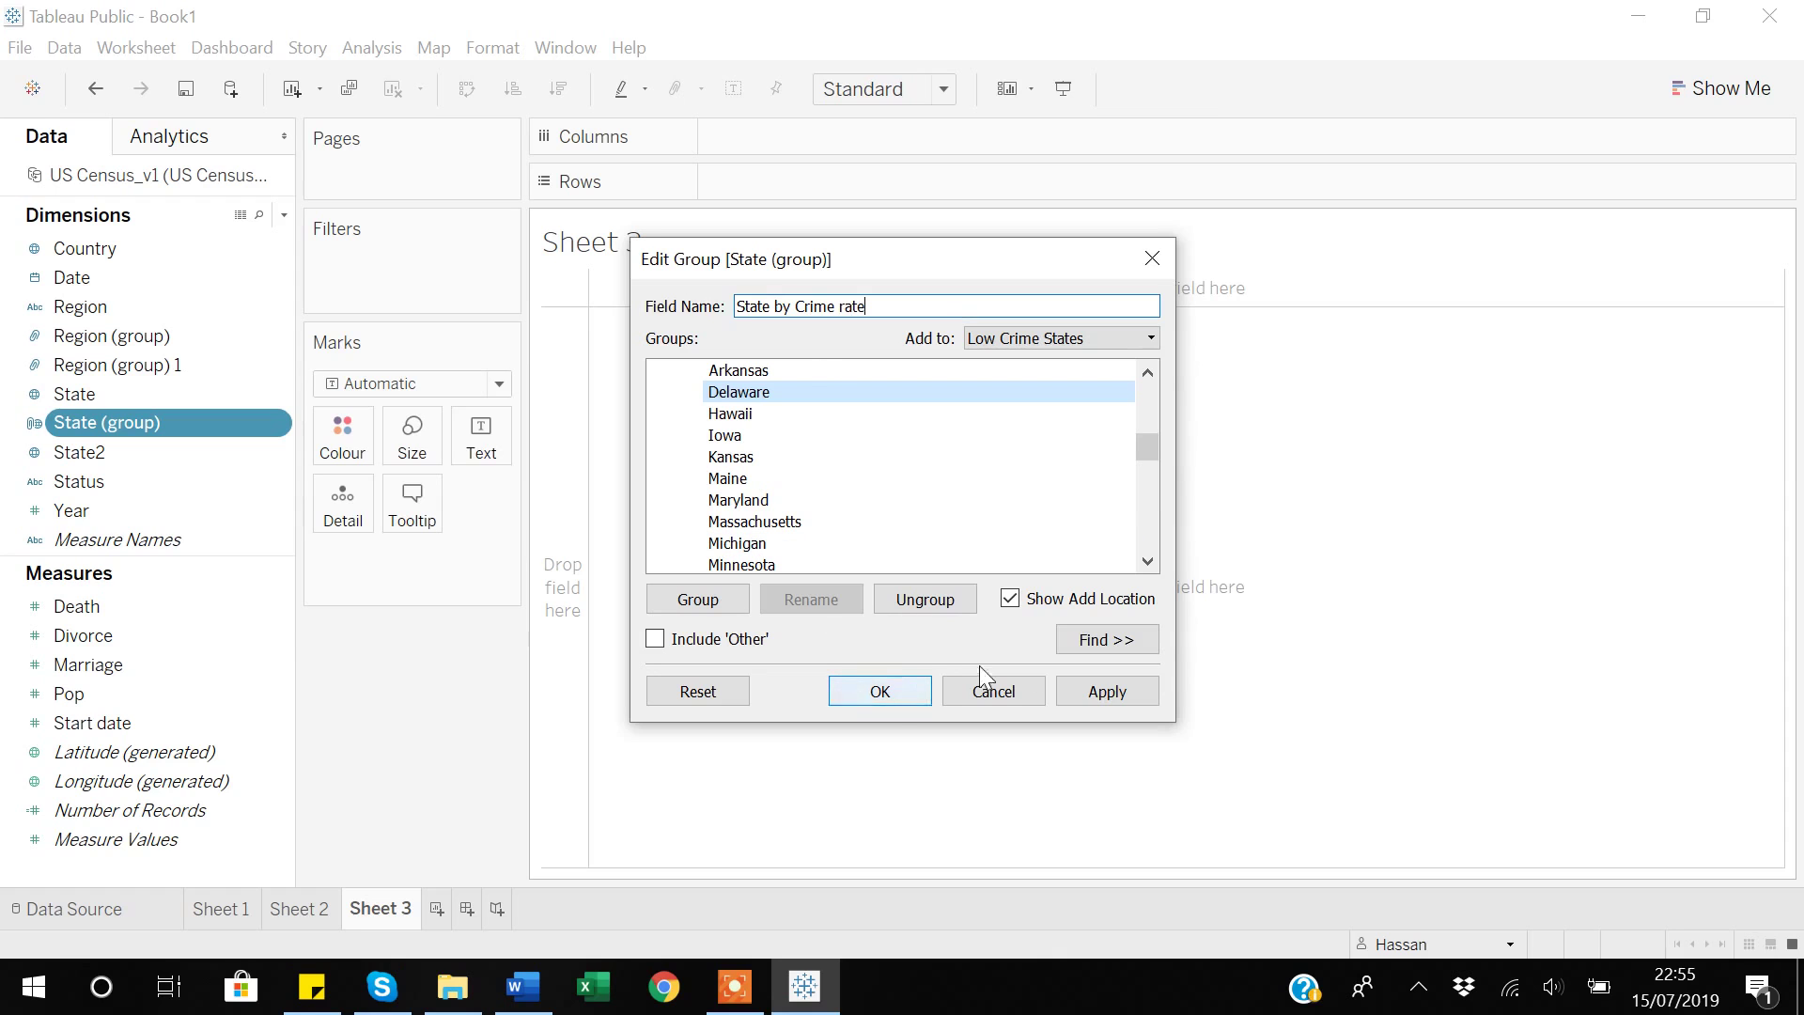
left_click(880, 692)
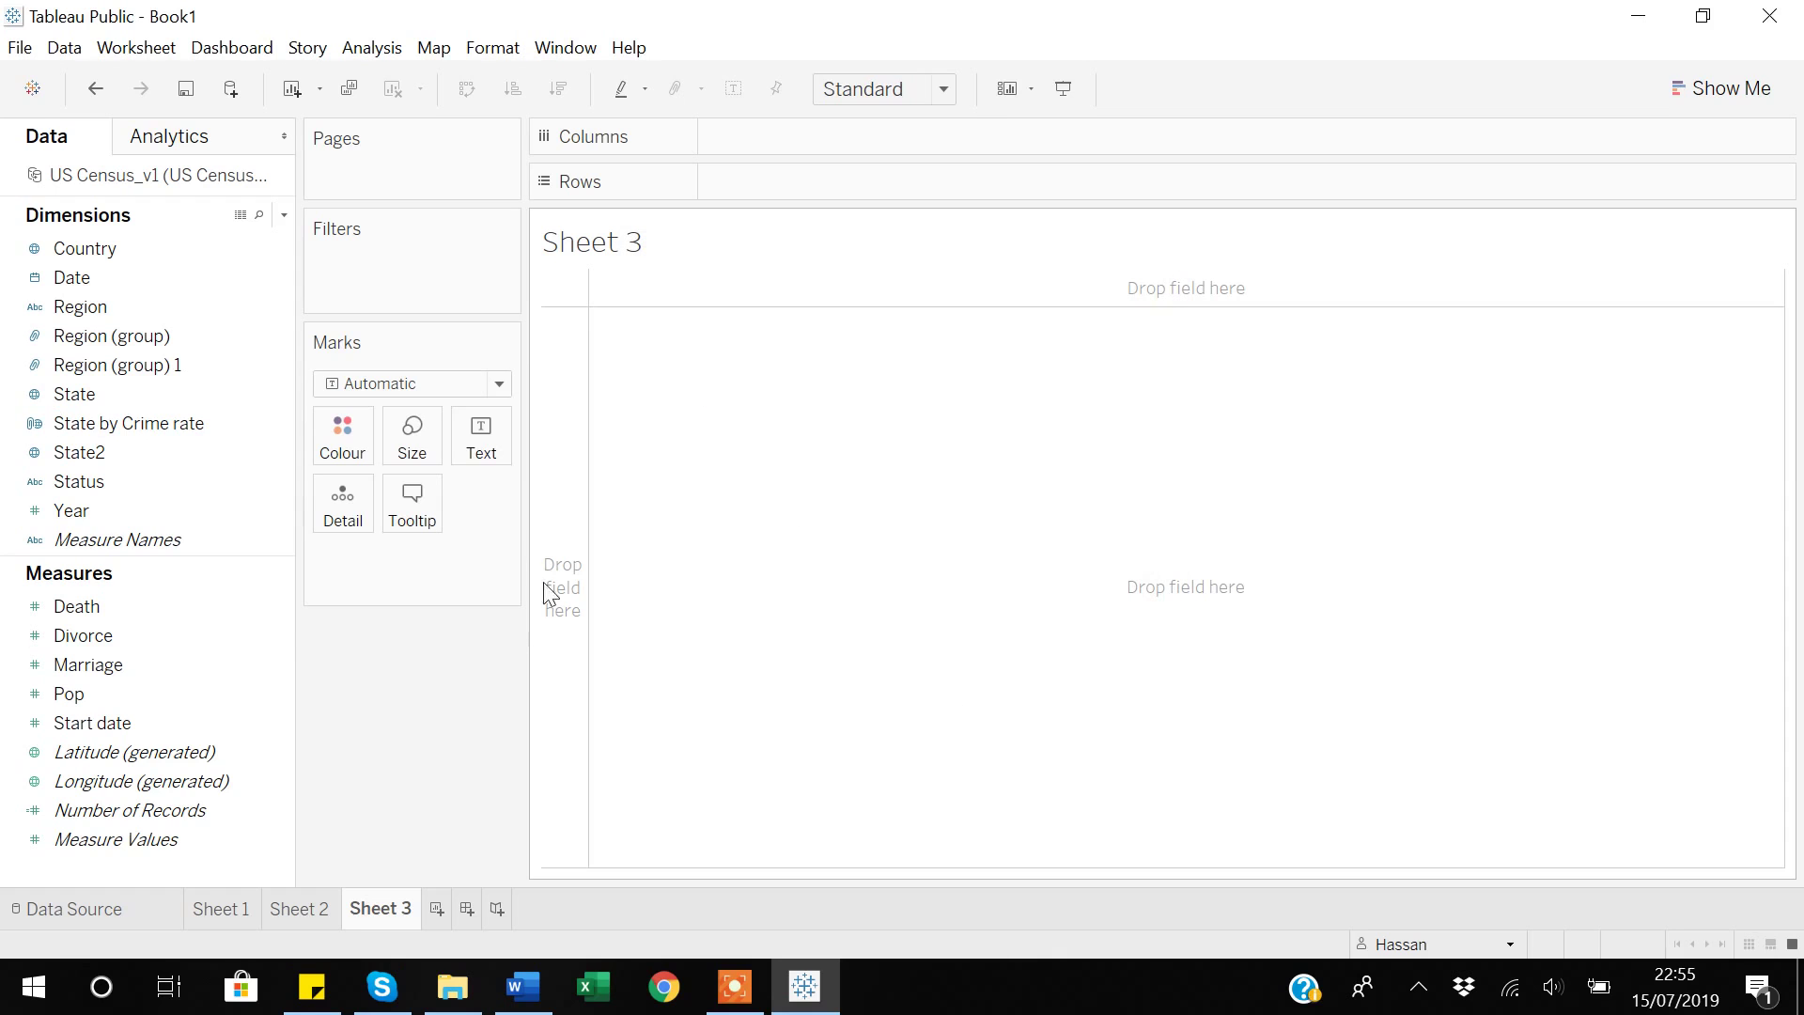
Build a horizontal bar chart with the sum of Pop on Columns and State by Crime rate on Rows.
left_click(117, 424)
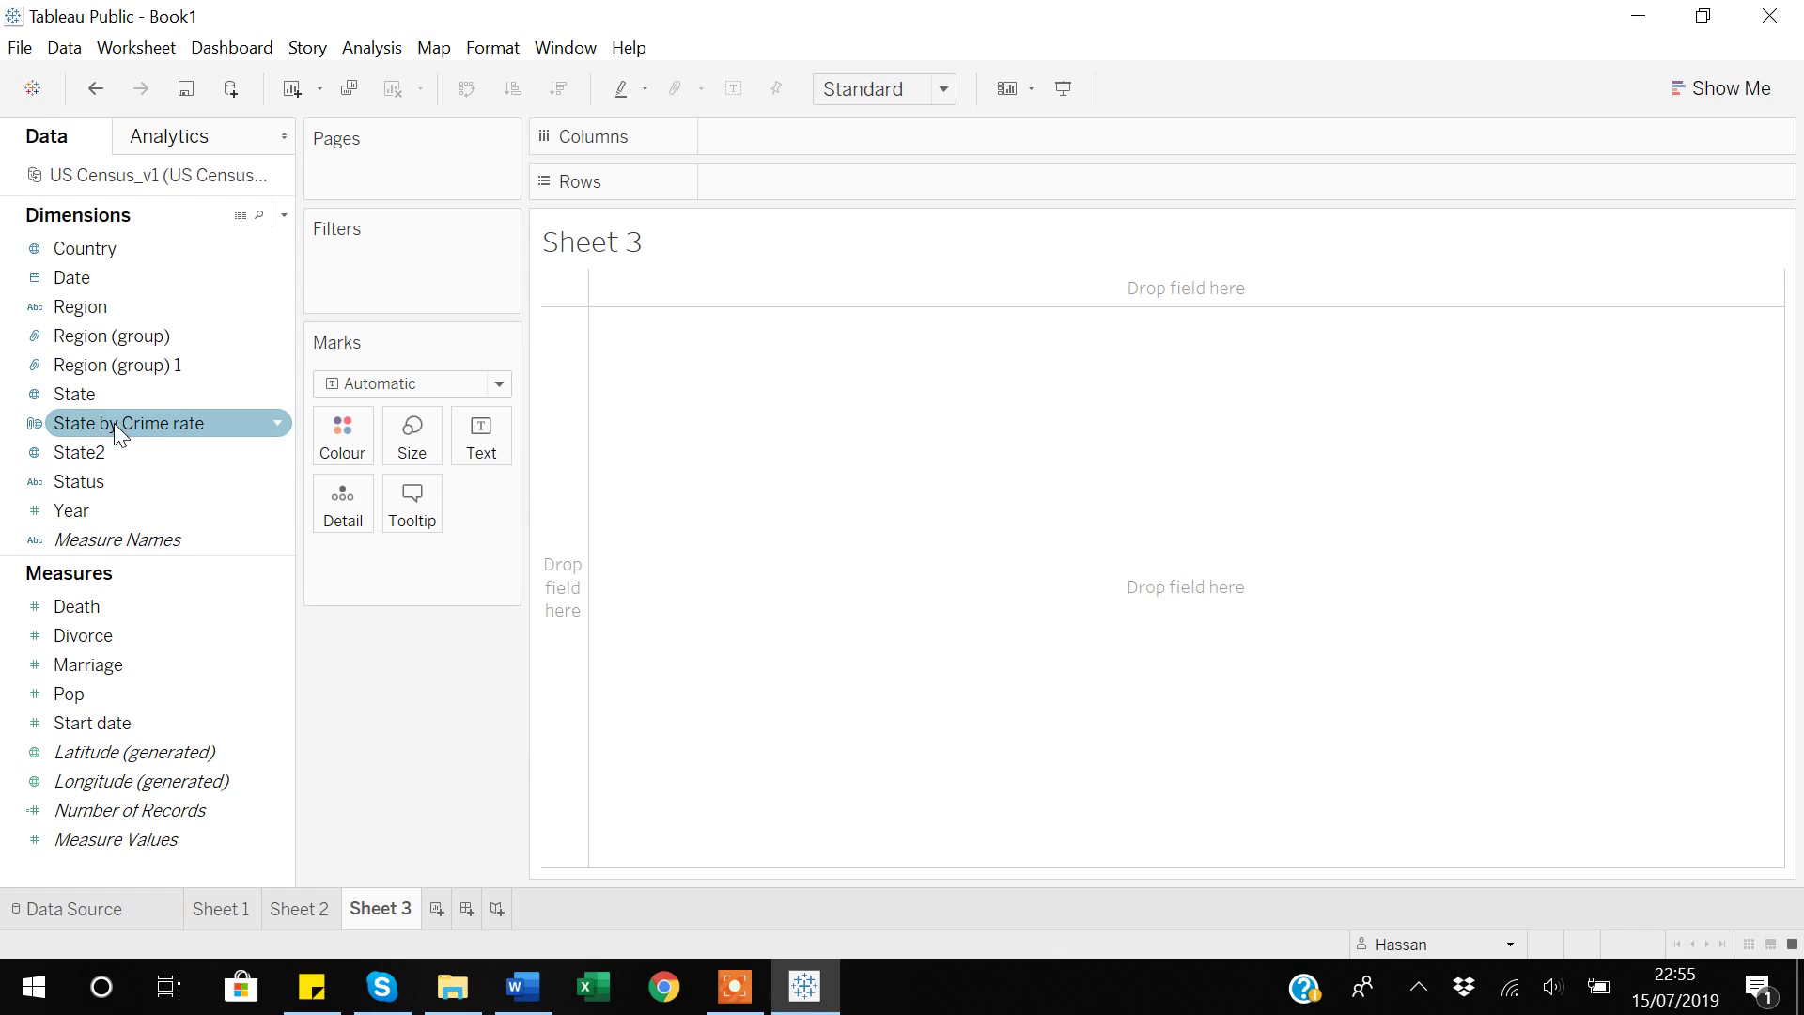
left_click_drag(115, 422, 814, 138)
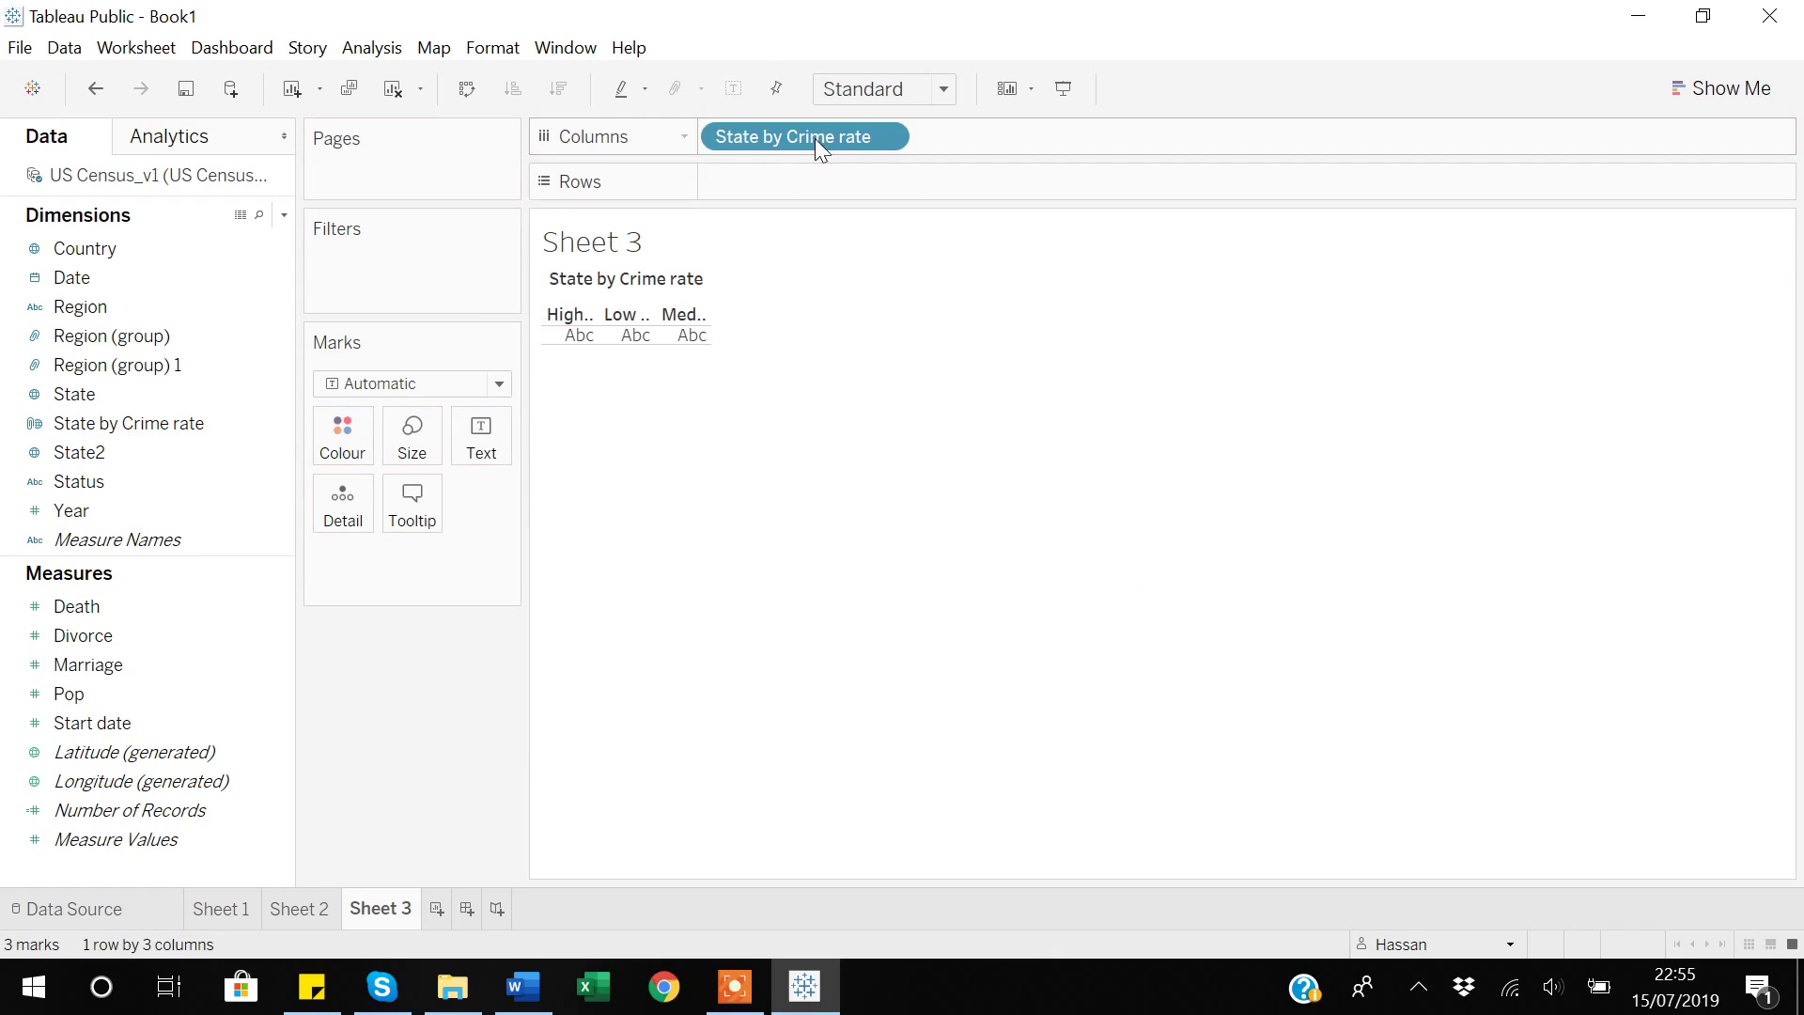
left_click_drag(68, 693, 769, 203)
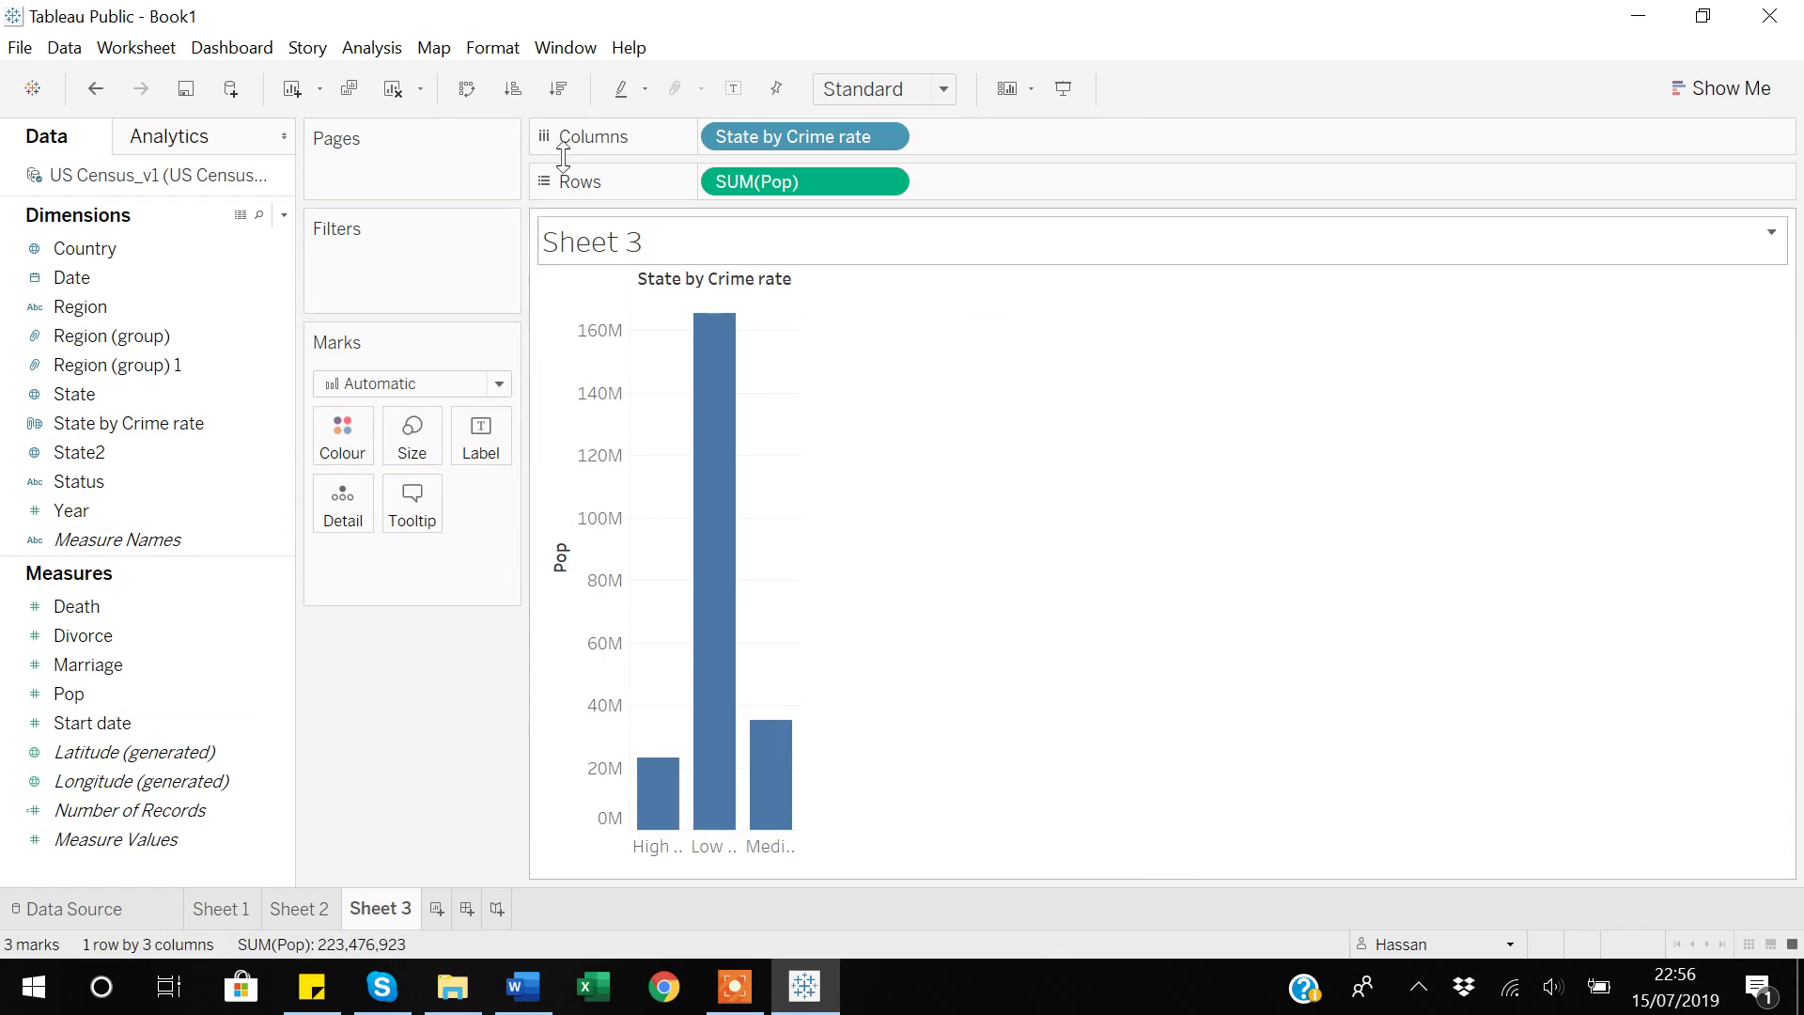
left_click(469, 92)
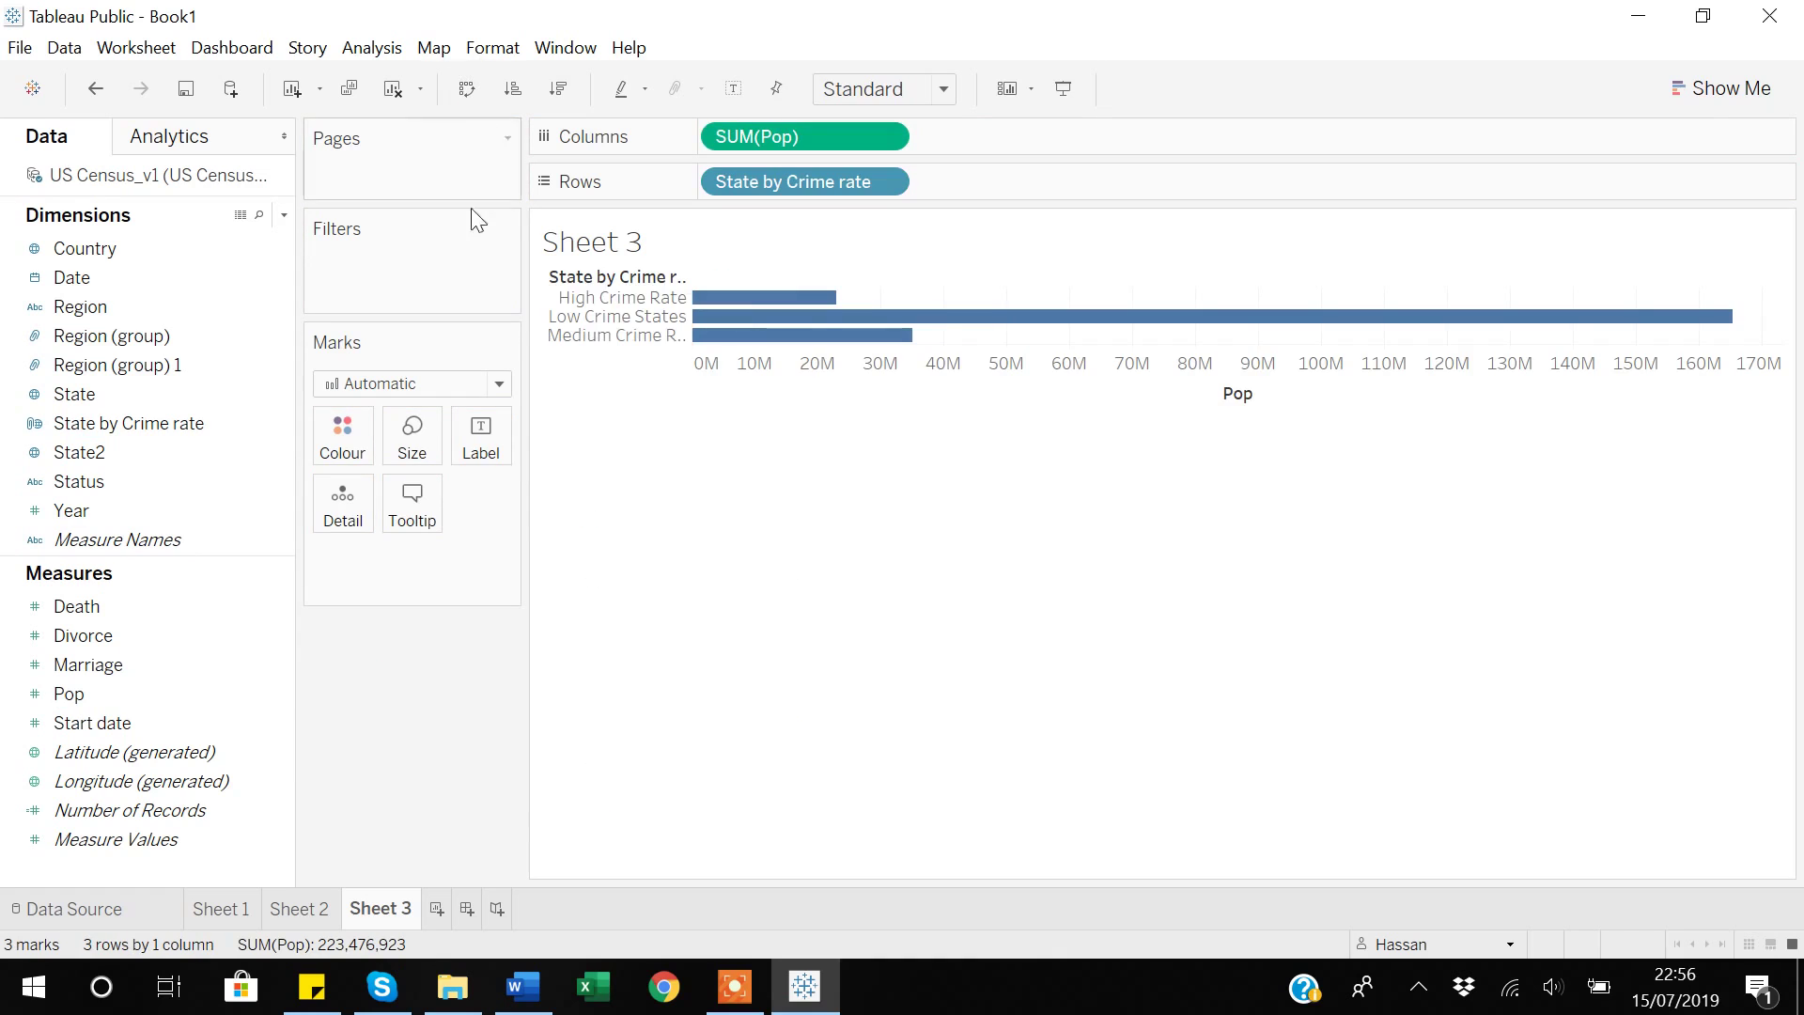
mouse_move(808, 308)
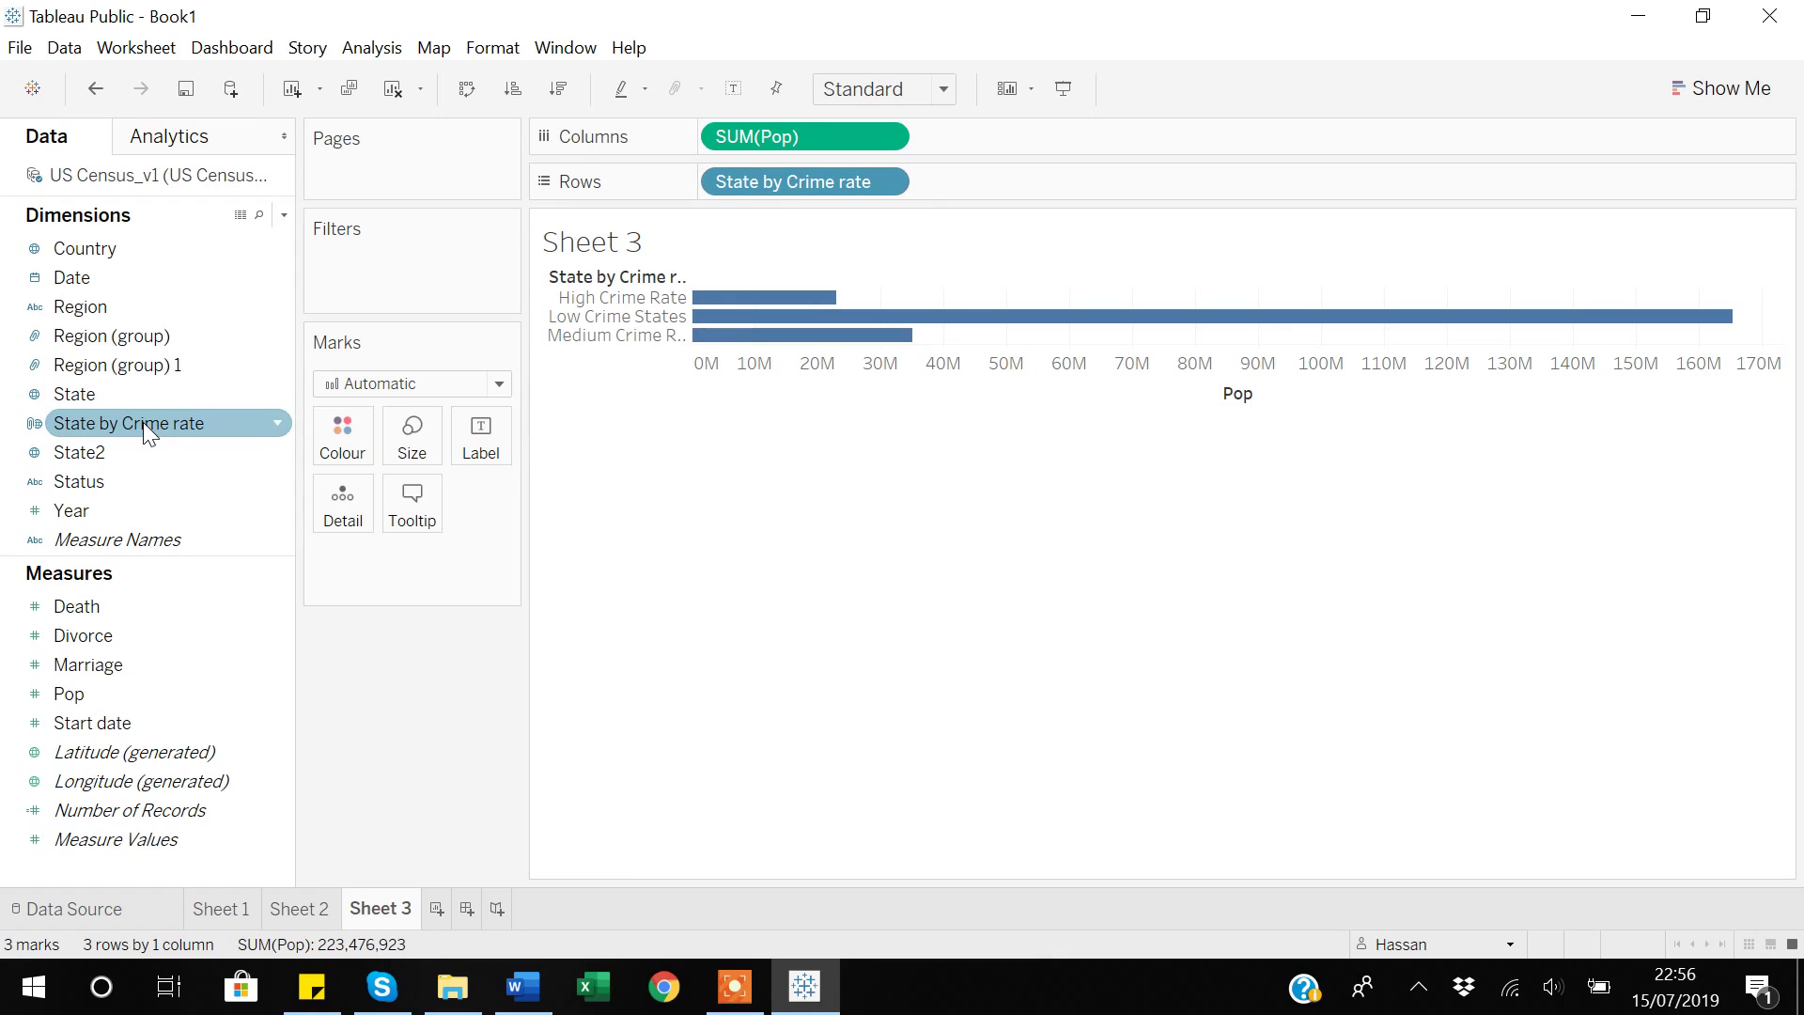
Edit the State by Crime rate group and move Hawaii from Low Crime States to High Crime Rate.
left_click(276, 423)
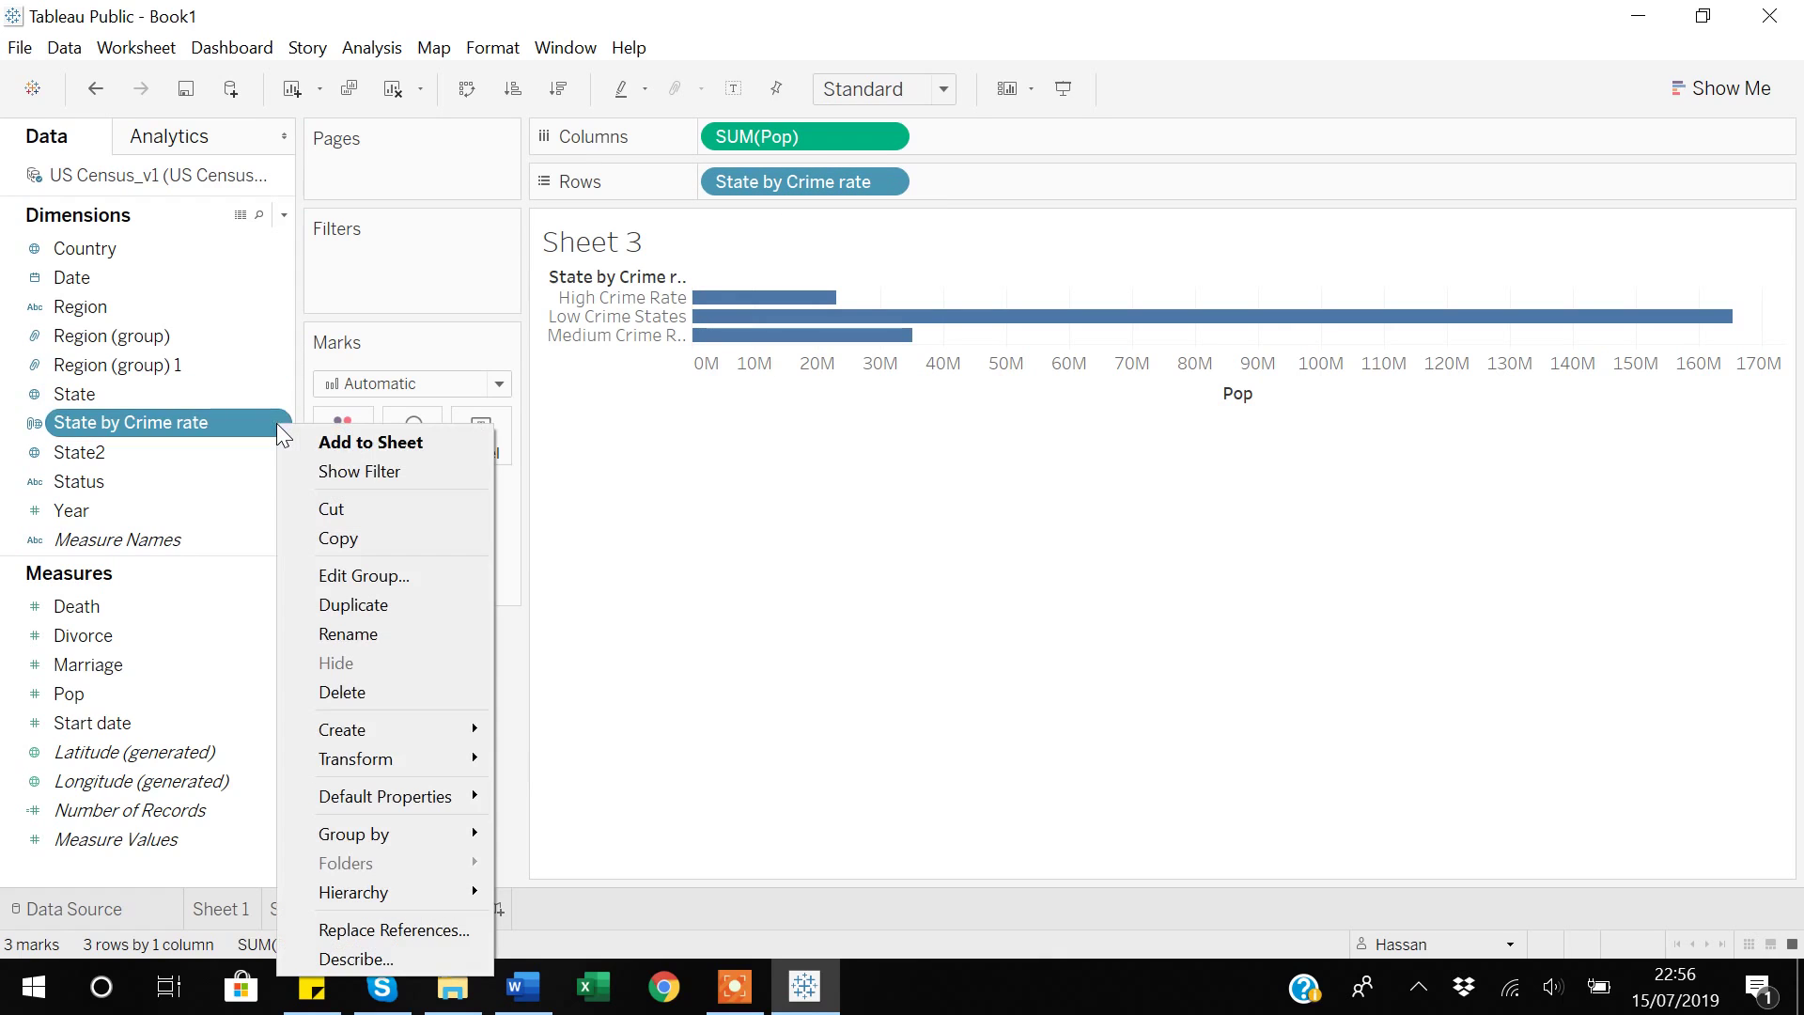
left_click(342, 576)
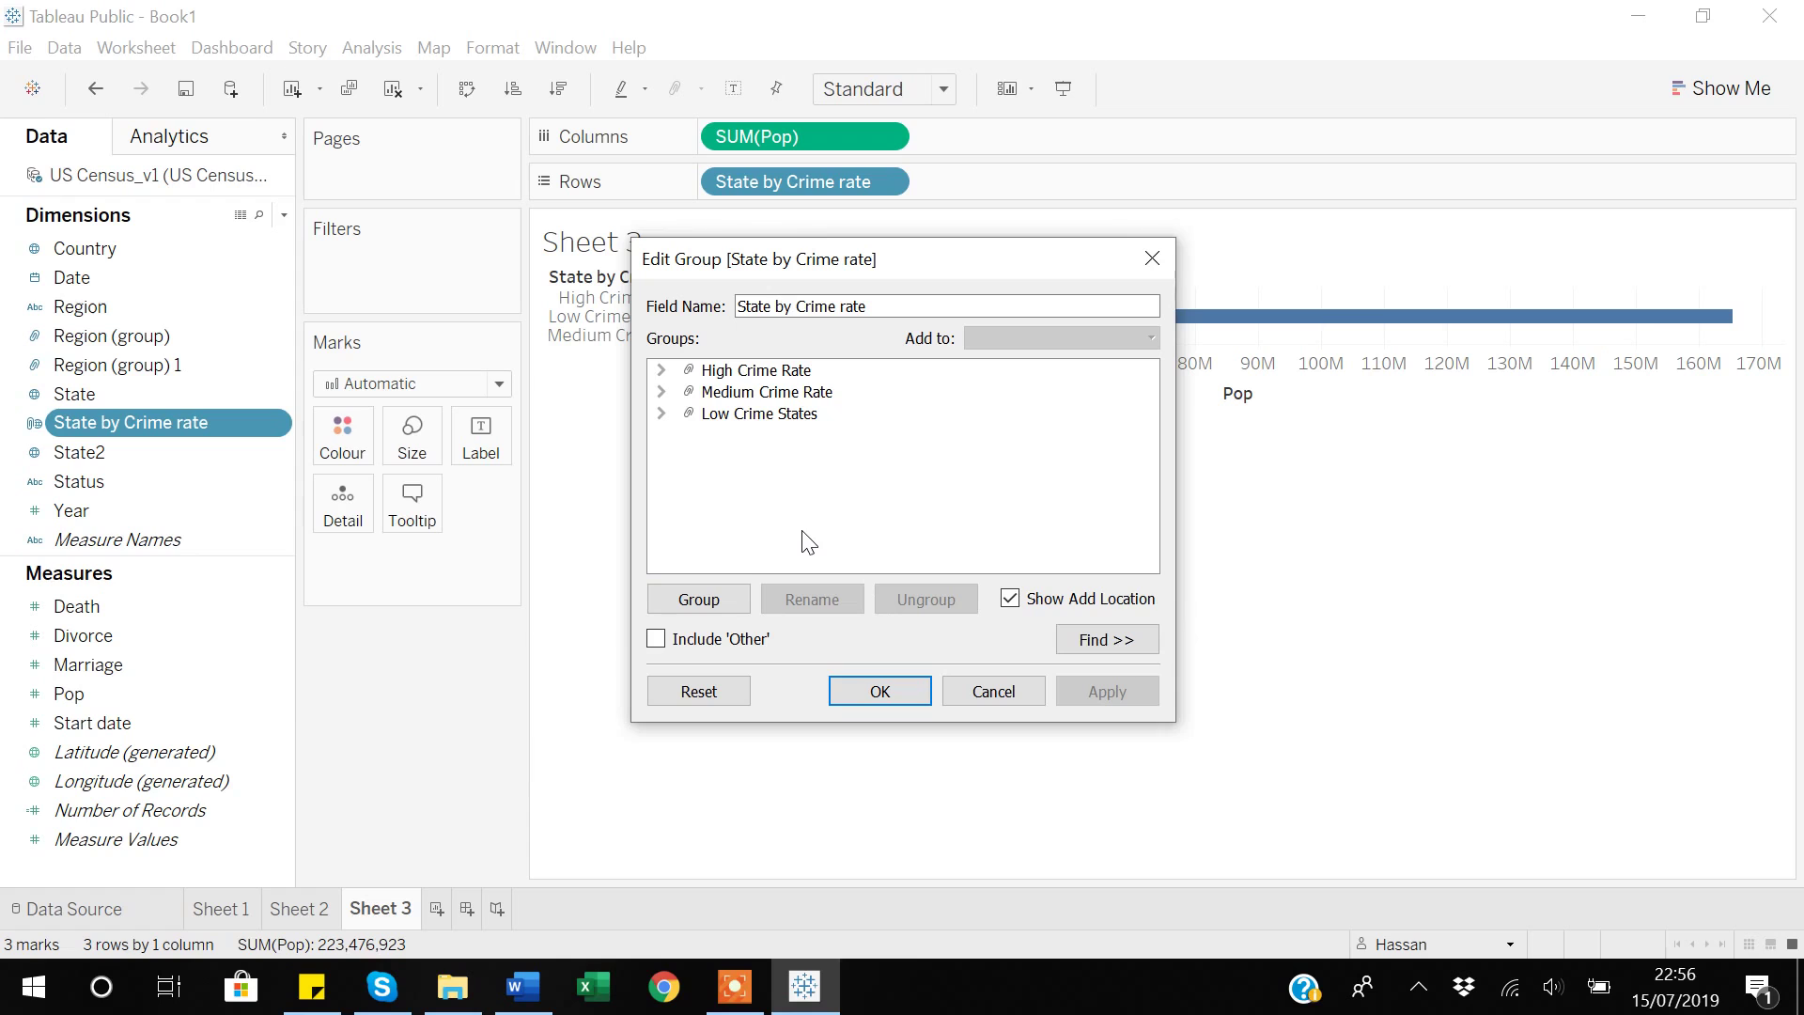
left_click(660, 413)
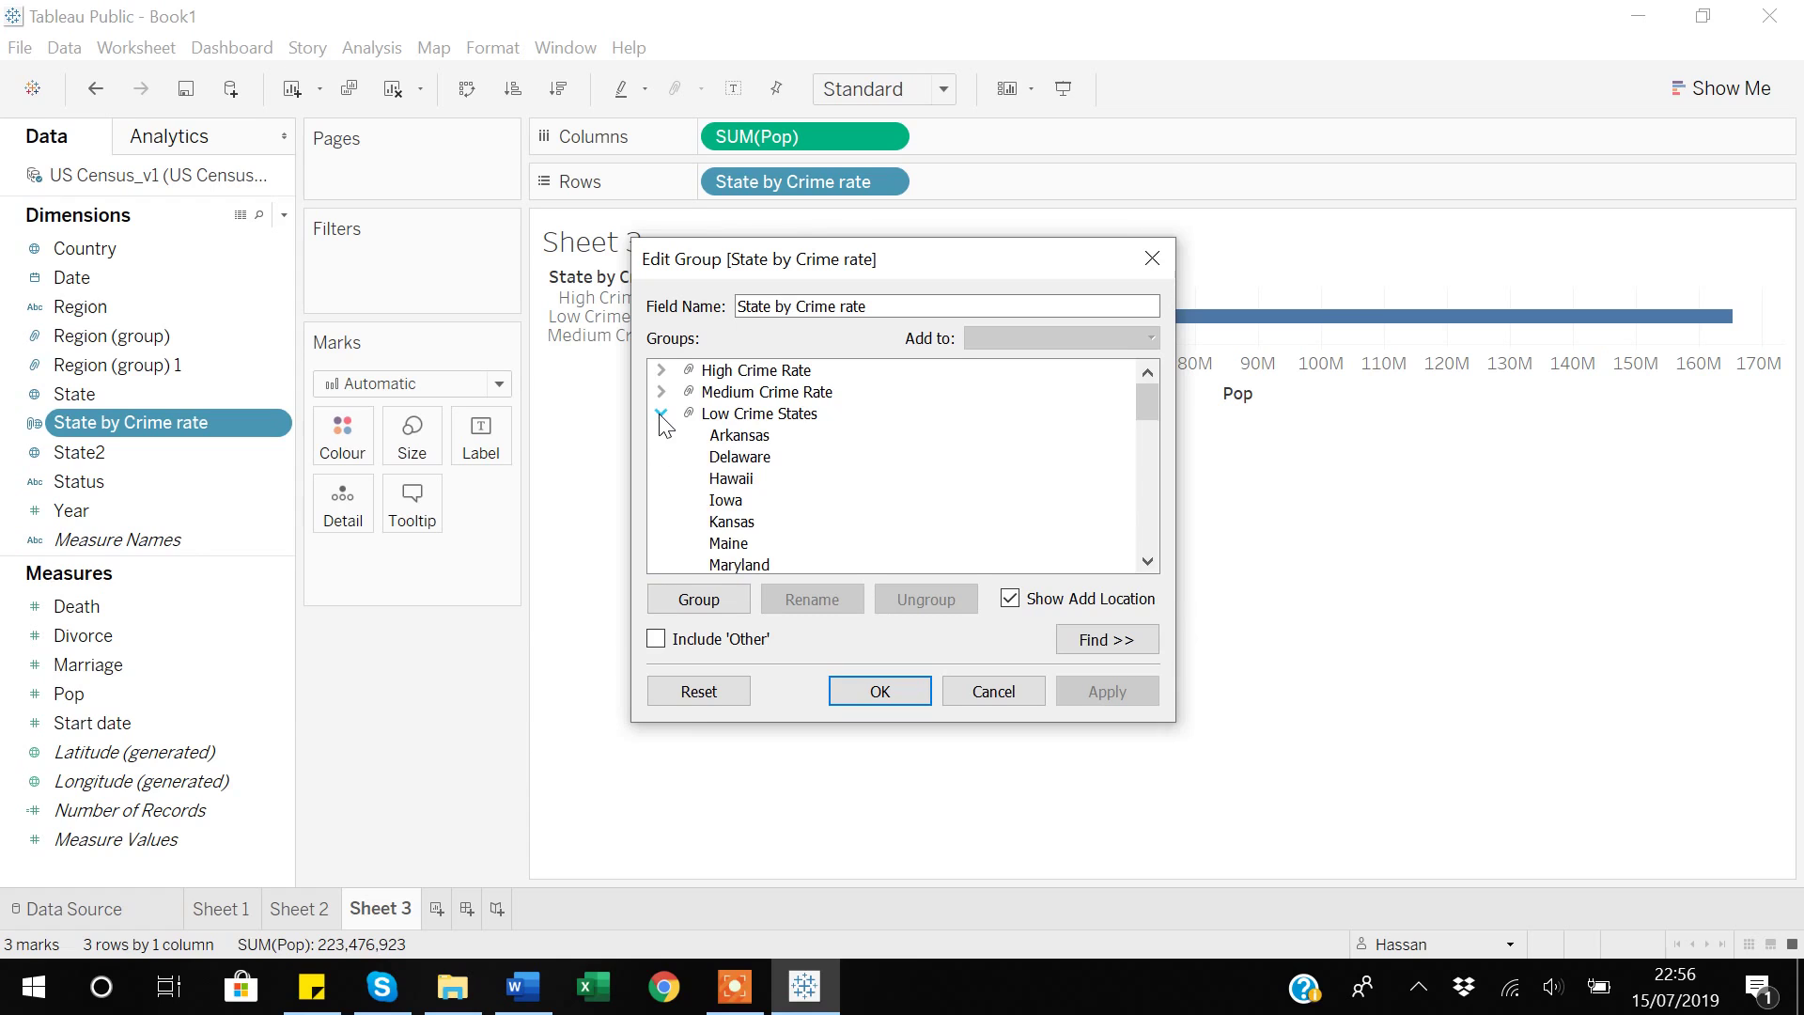
left_click(729, 485)
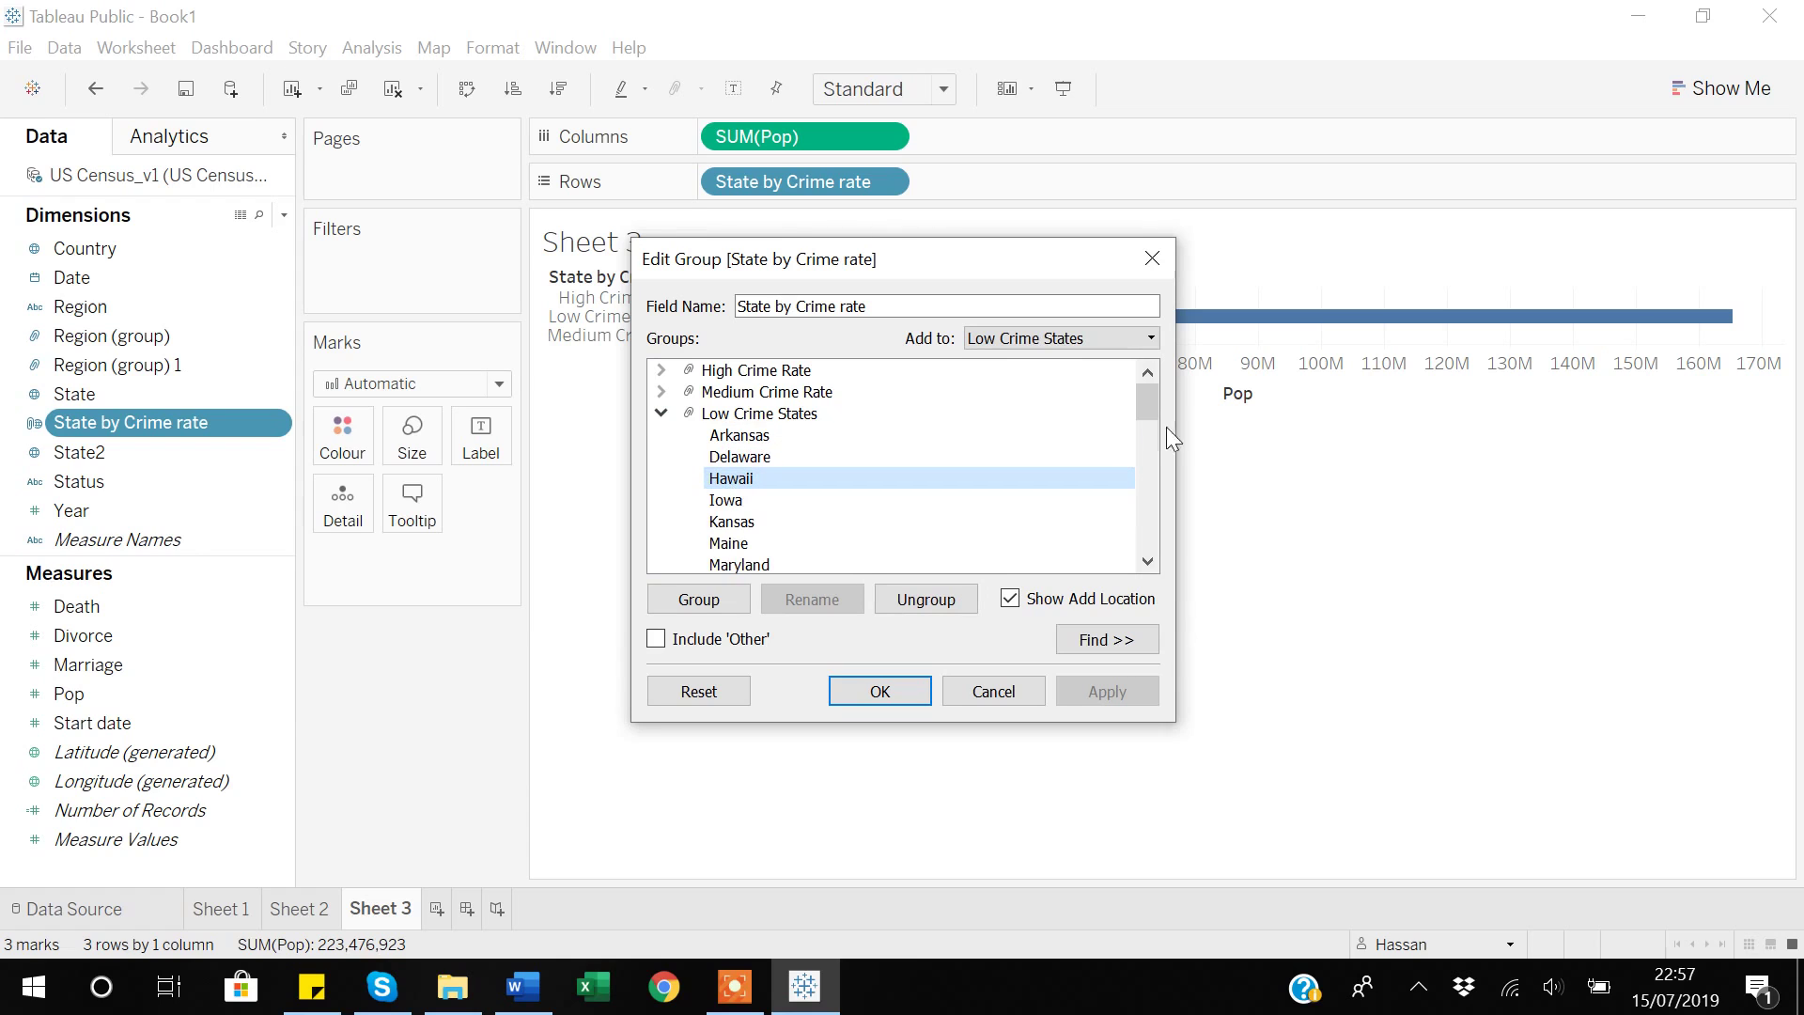
left_click(1097, 338)
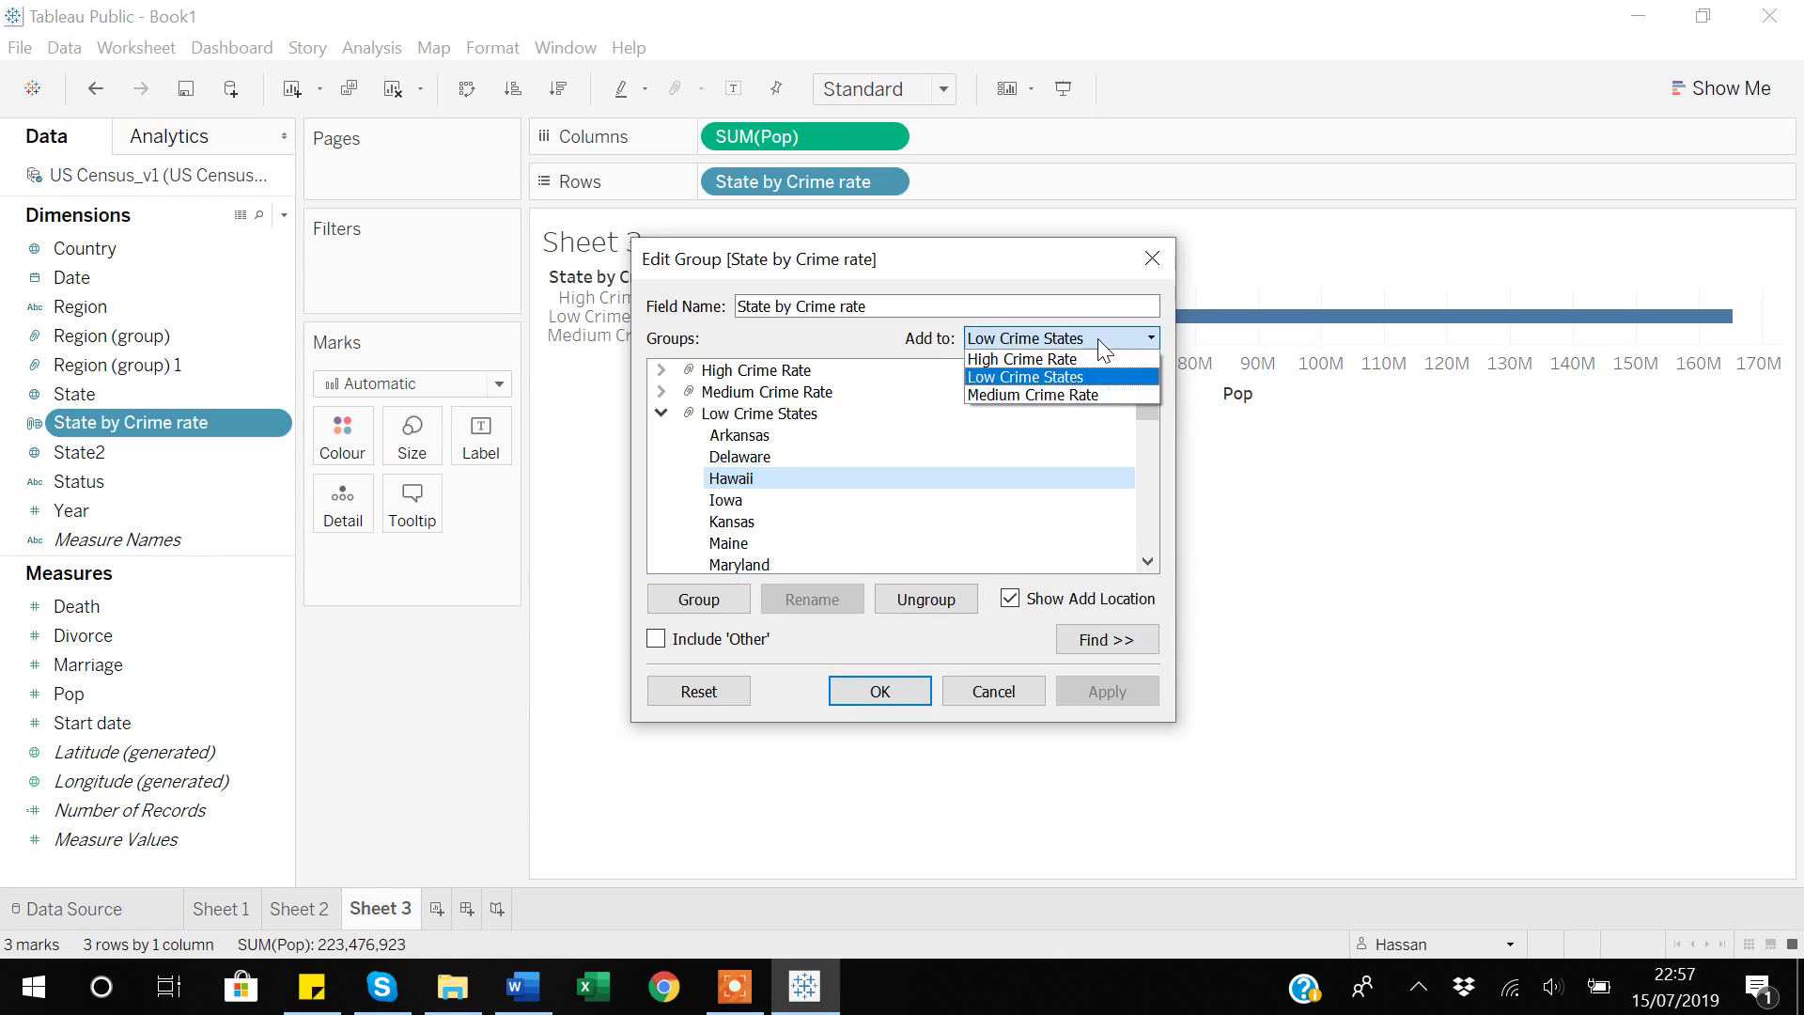
left_click(1017, 360)
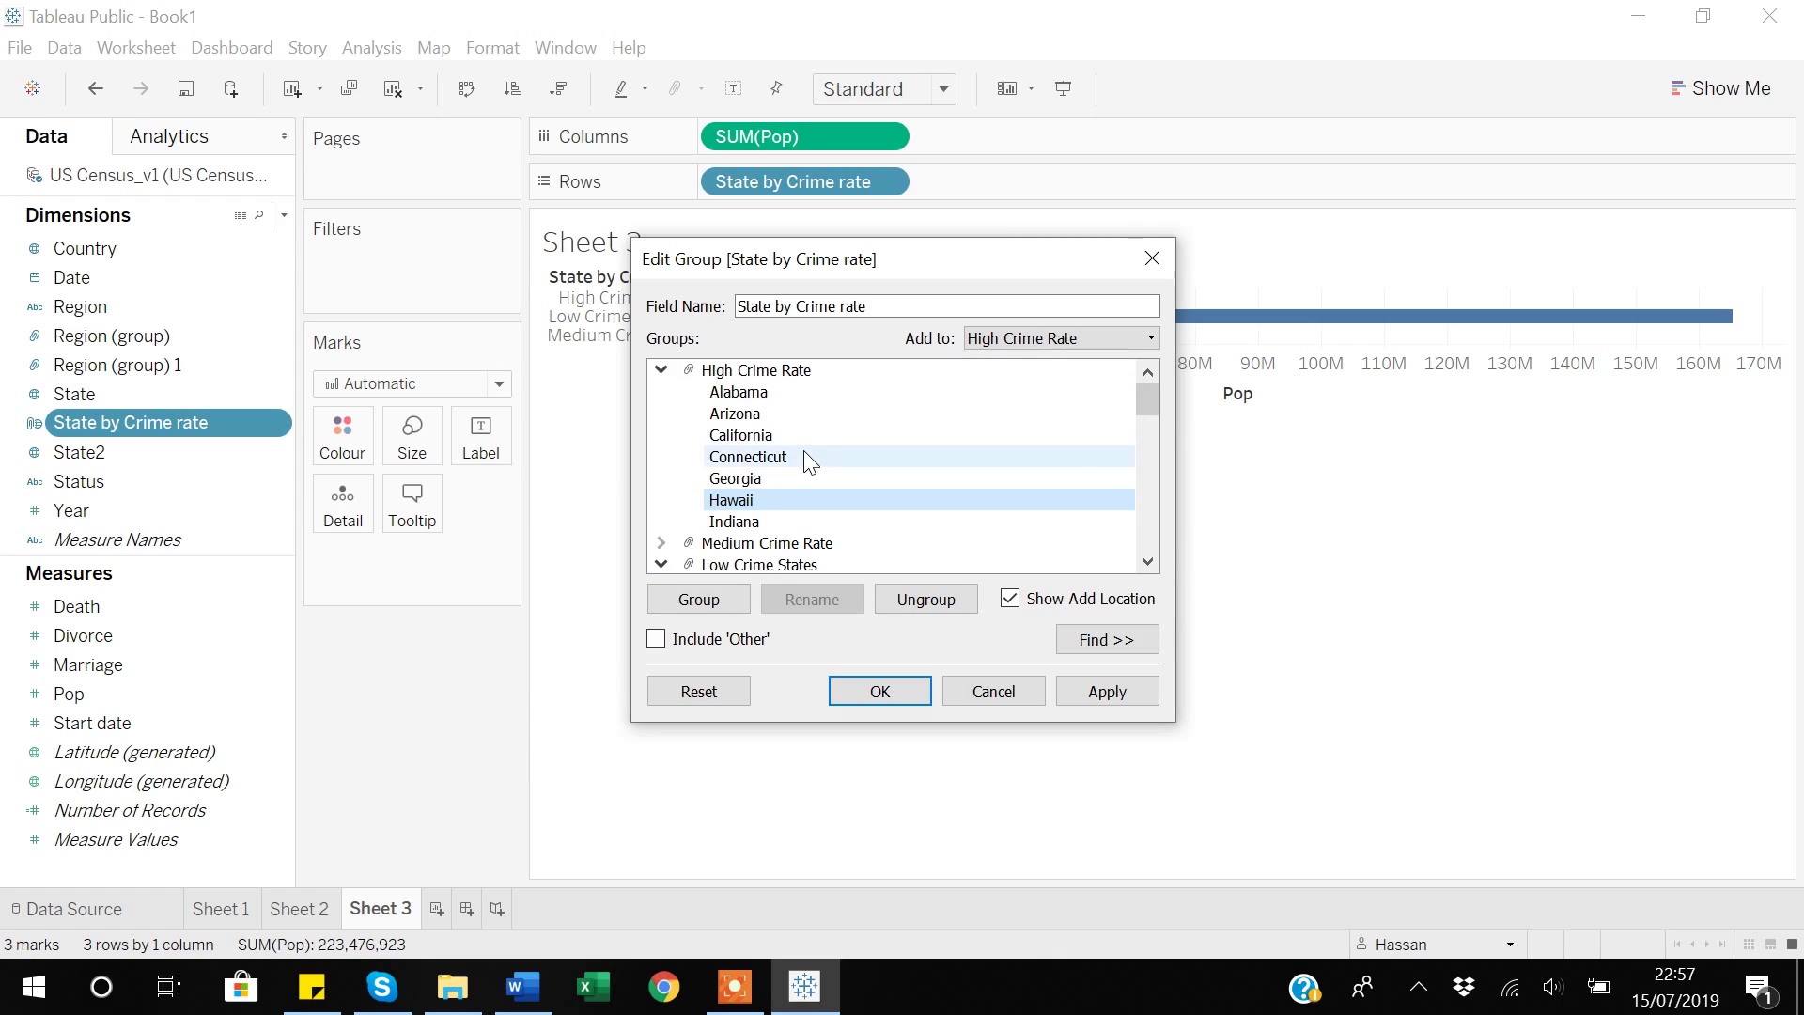
Rename the Low Crime States group "Low Crime Rate" and save the edited grouping.
scroll(803, 449, "down", 1)
scroll(803, 449, "up", 1)
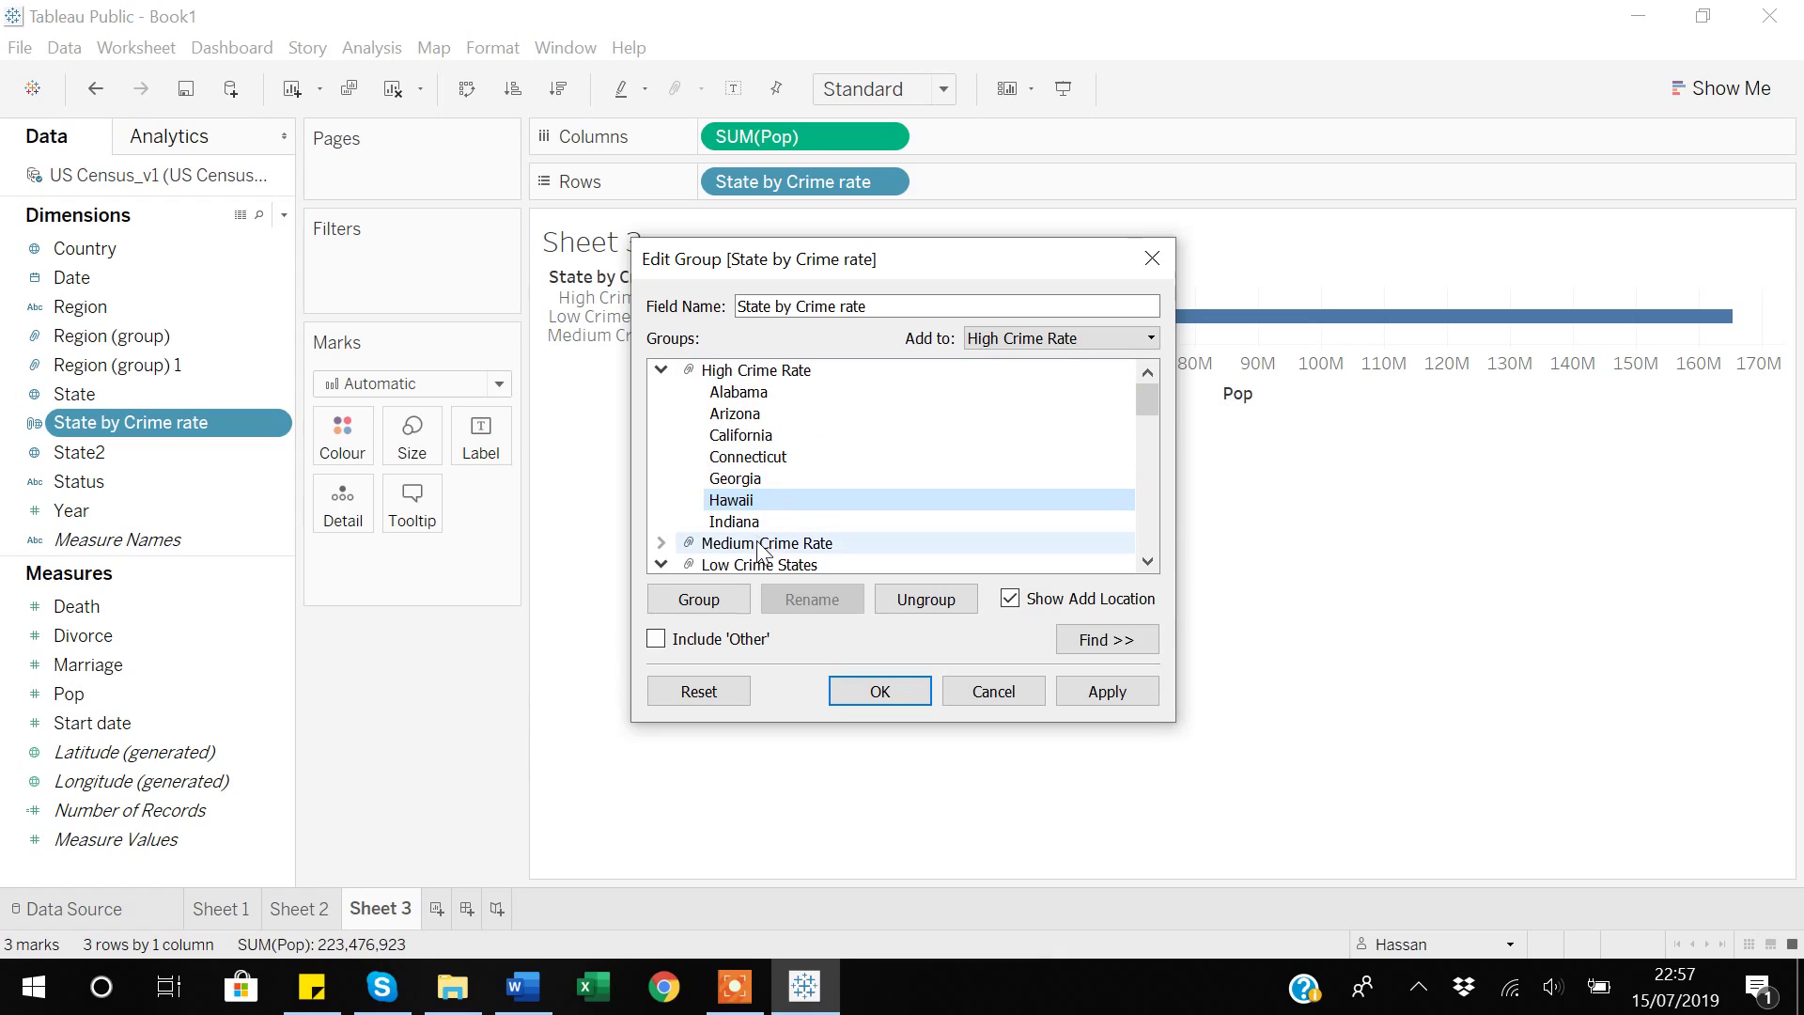
scroll(768, 551, "down", 2)
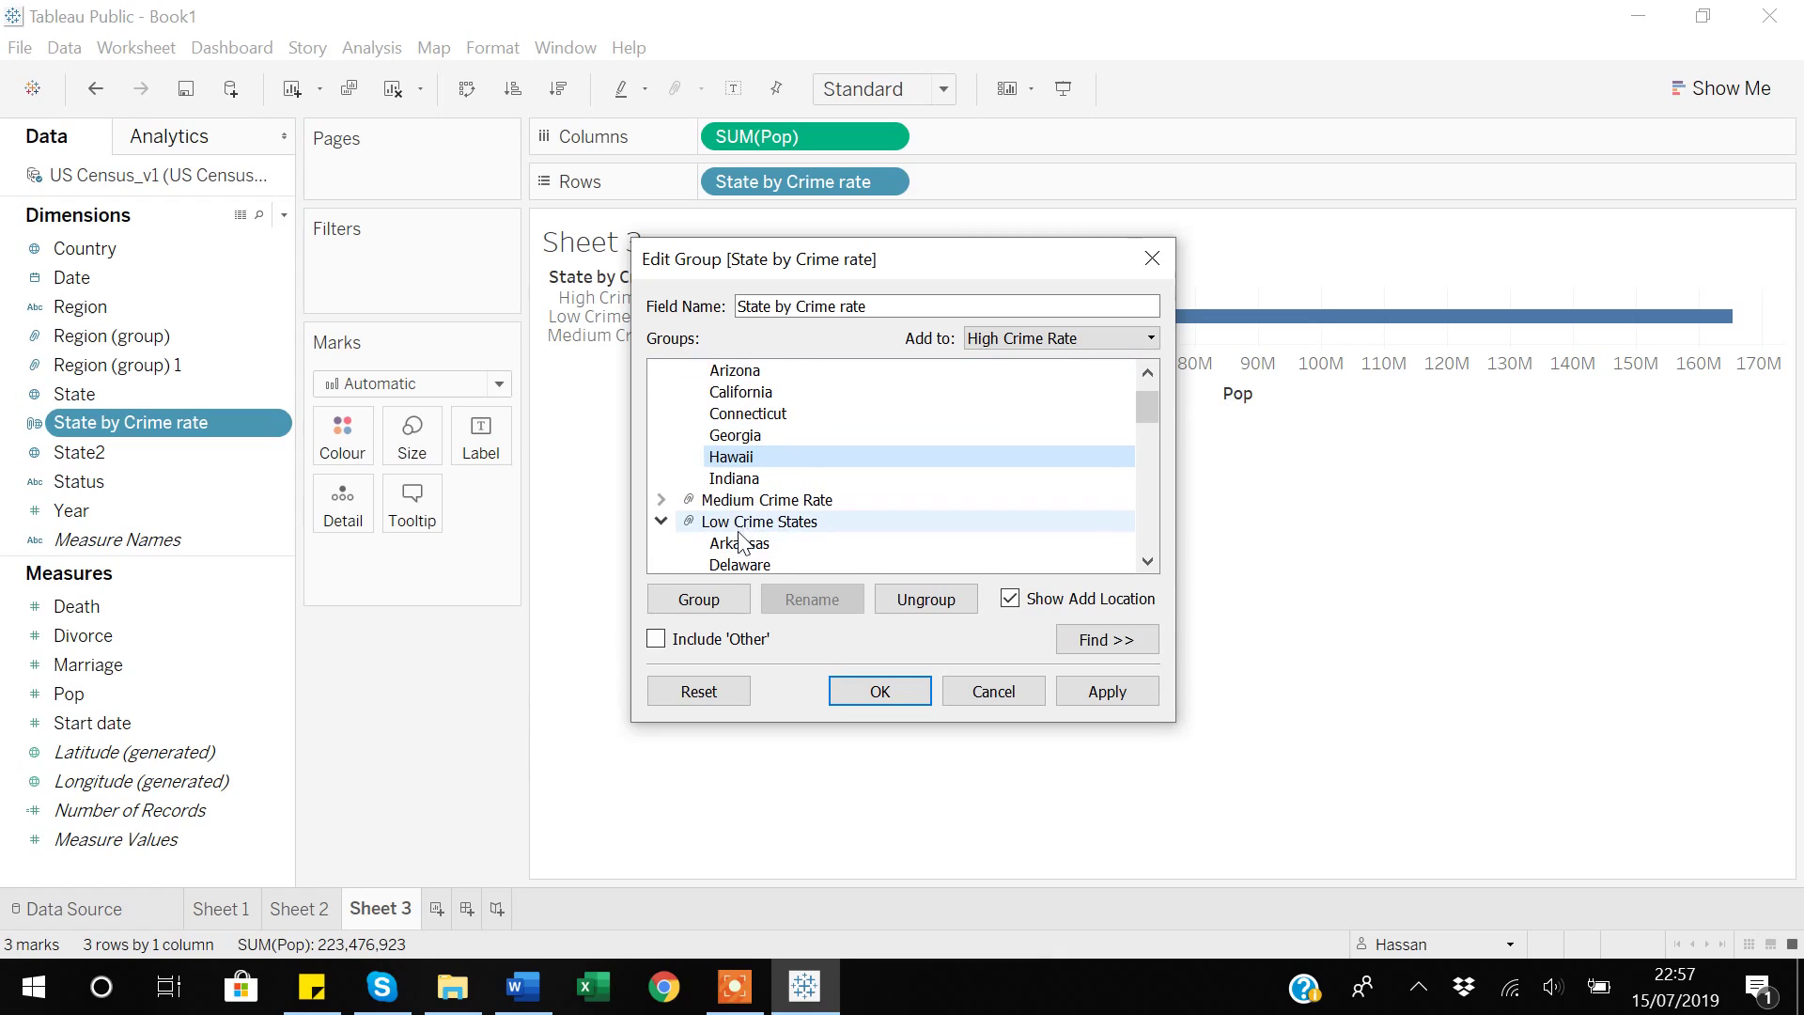
double_click(817, 530)
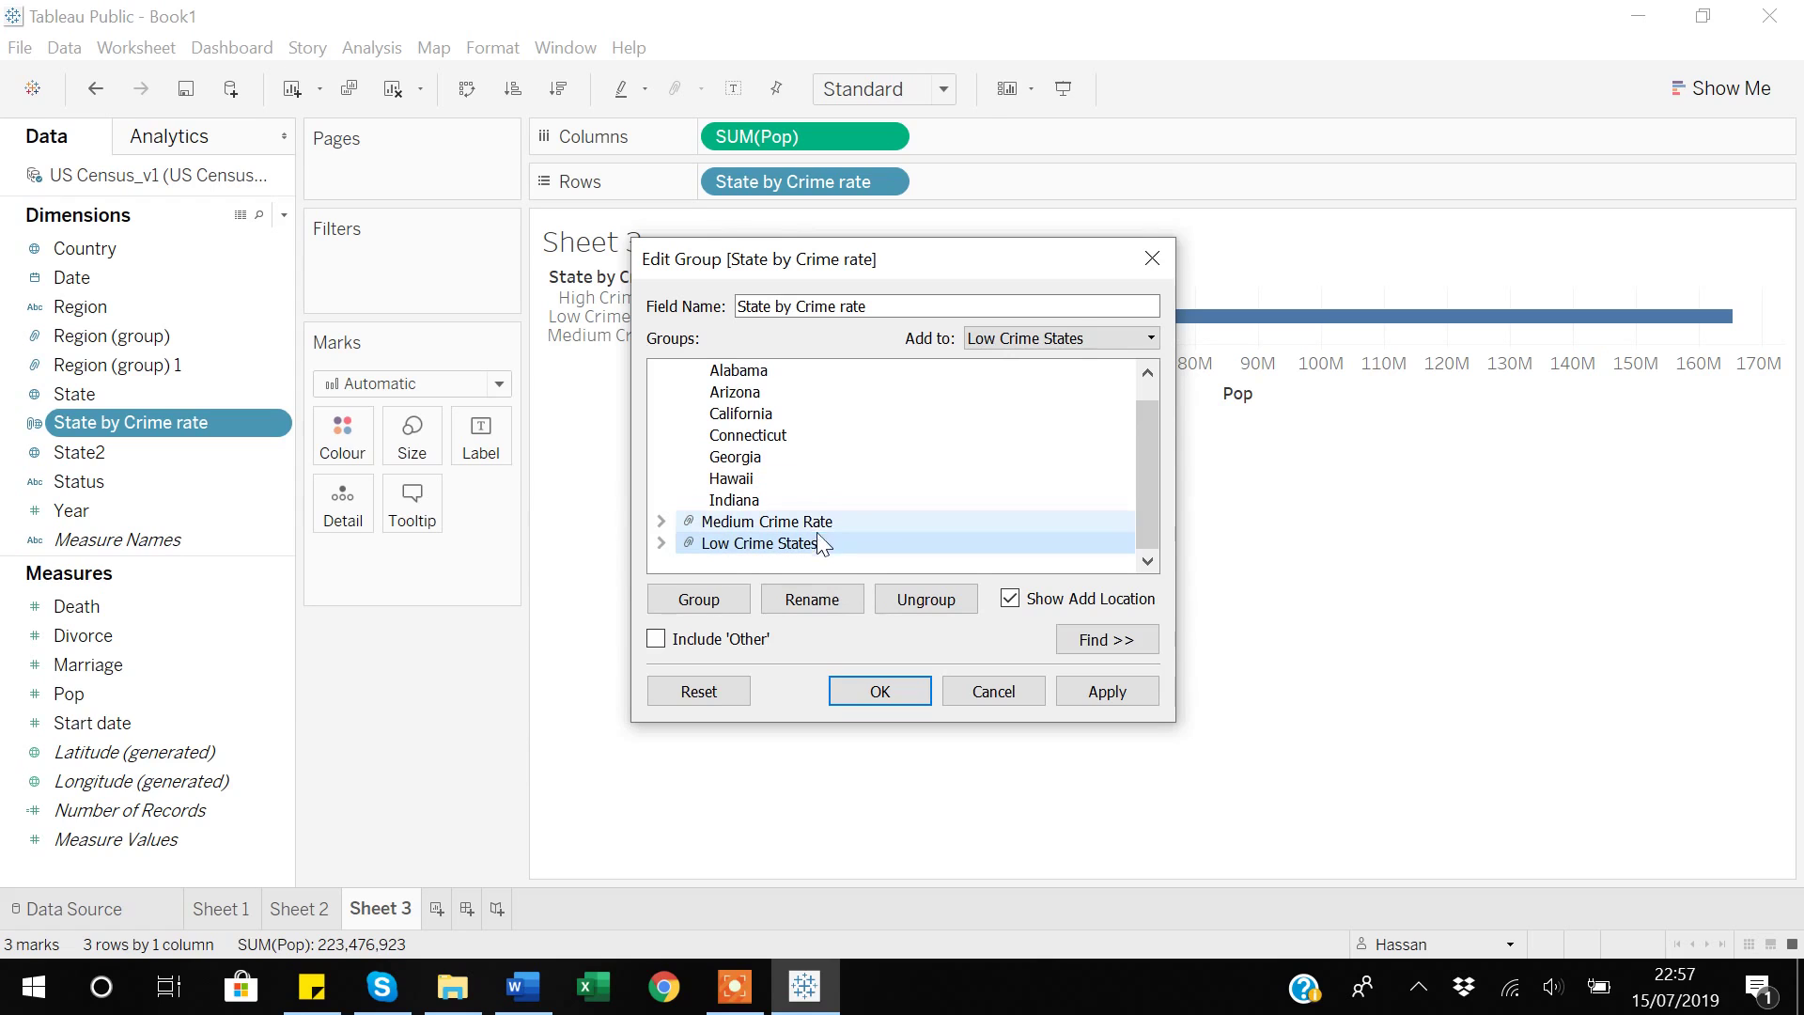
double_click(816, 540)
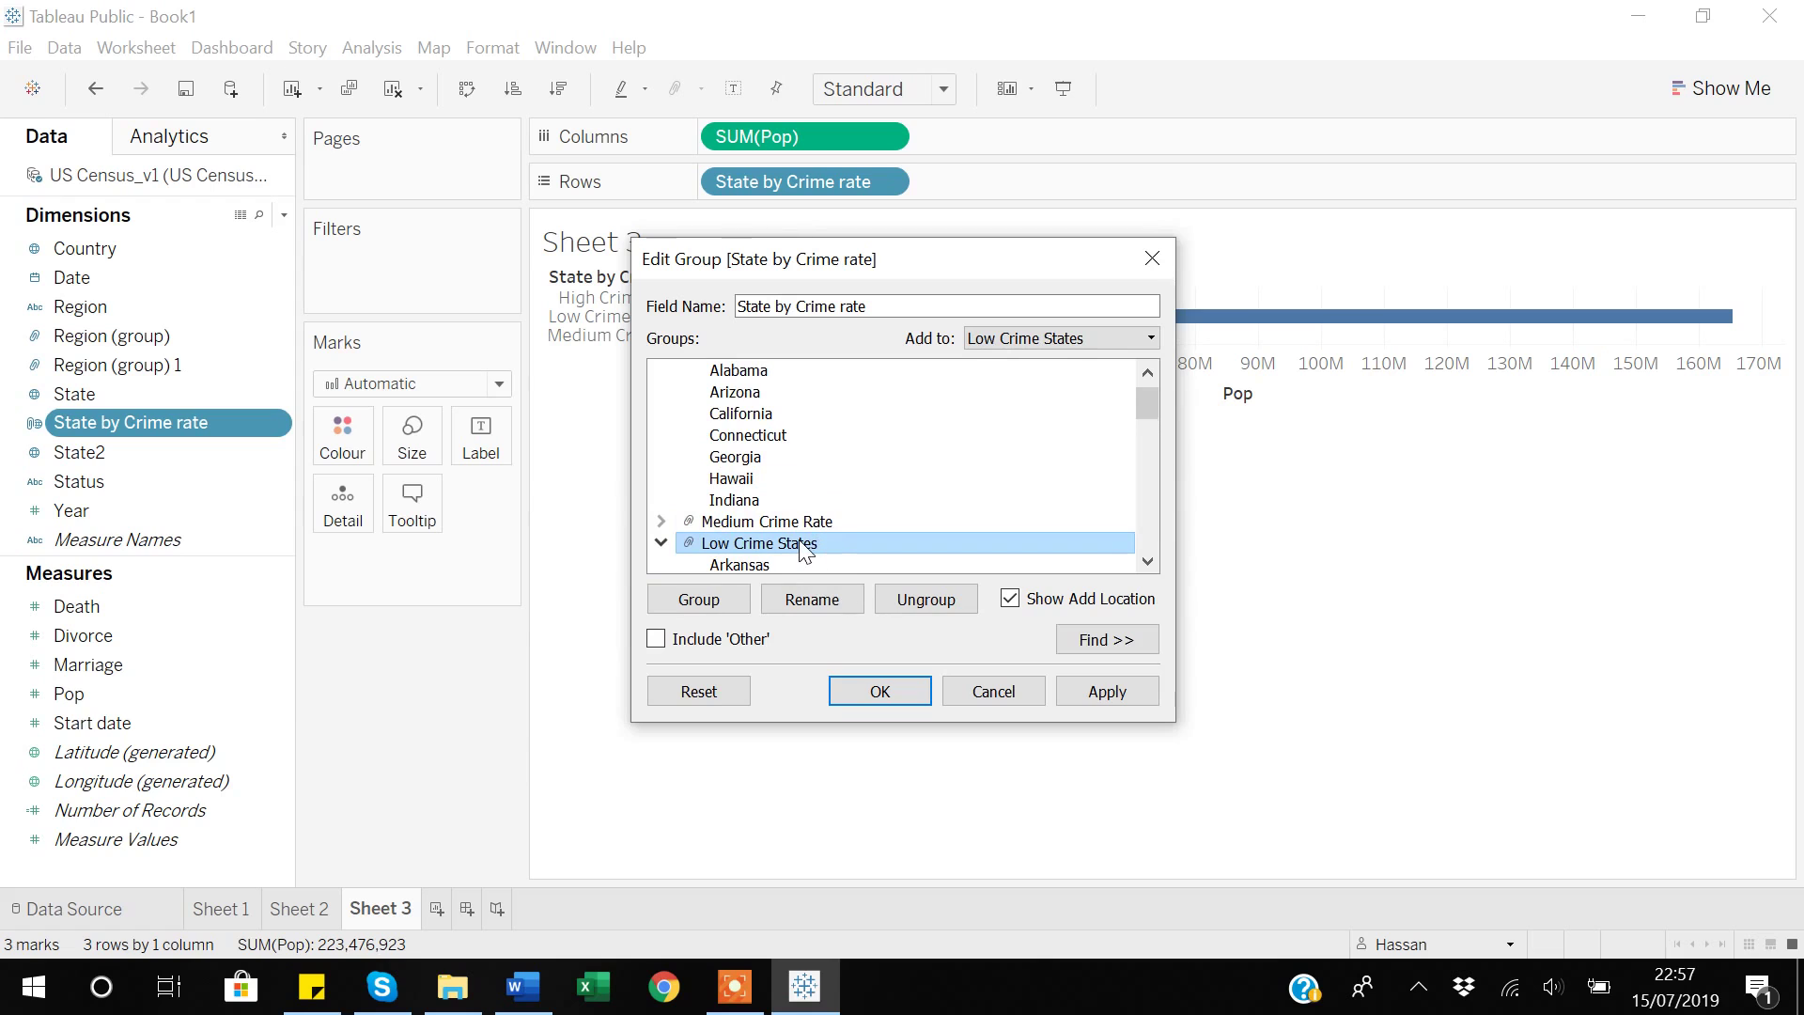
scroll(803, 549, "down", 1)
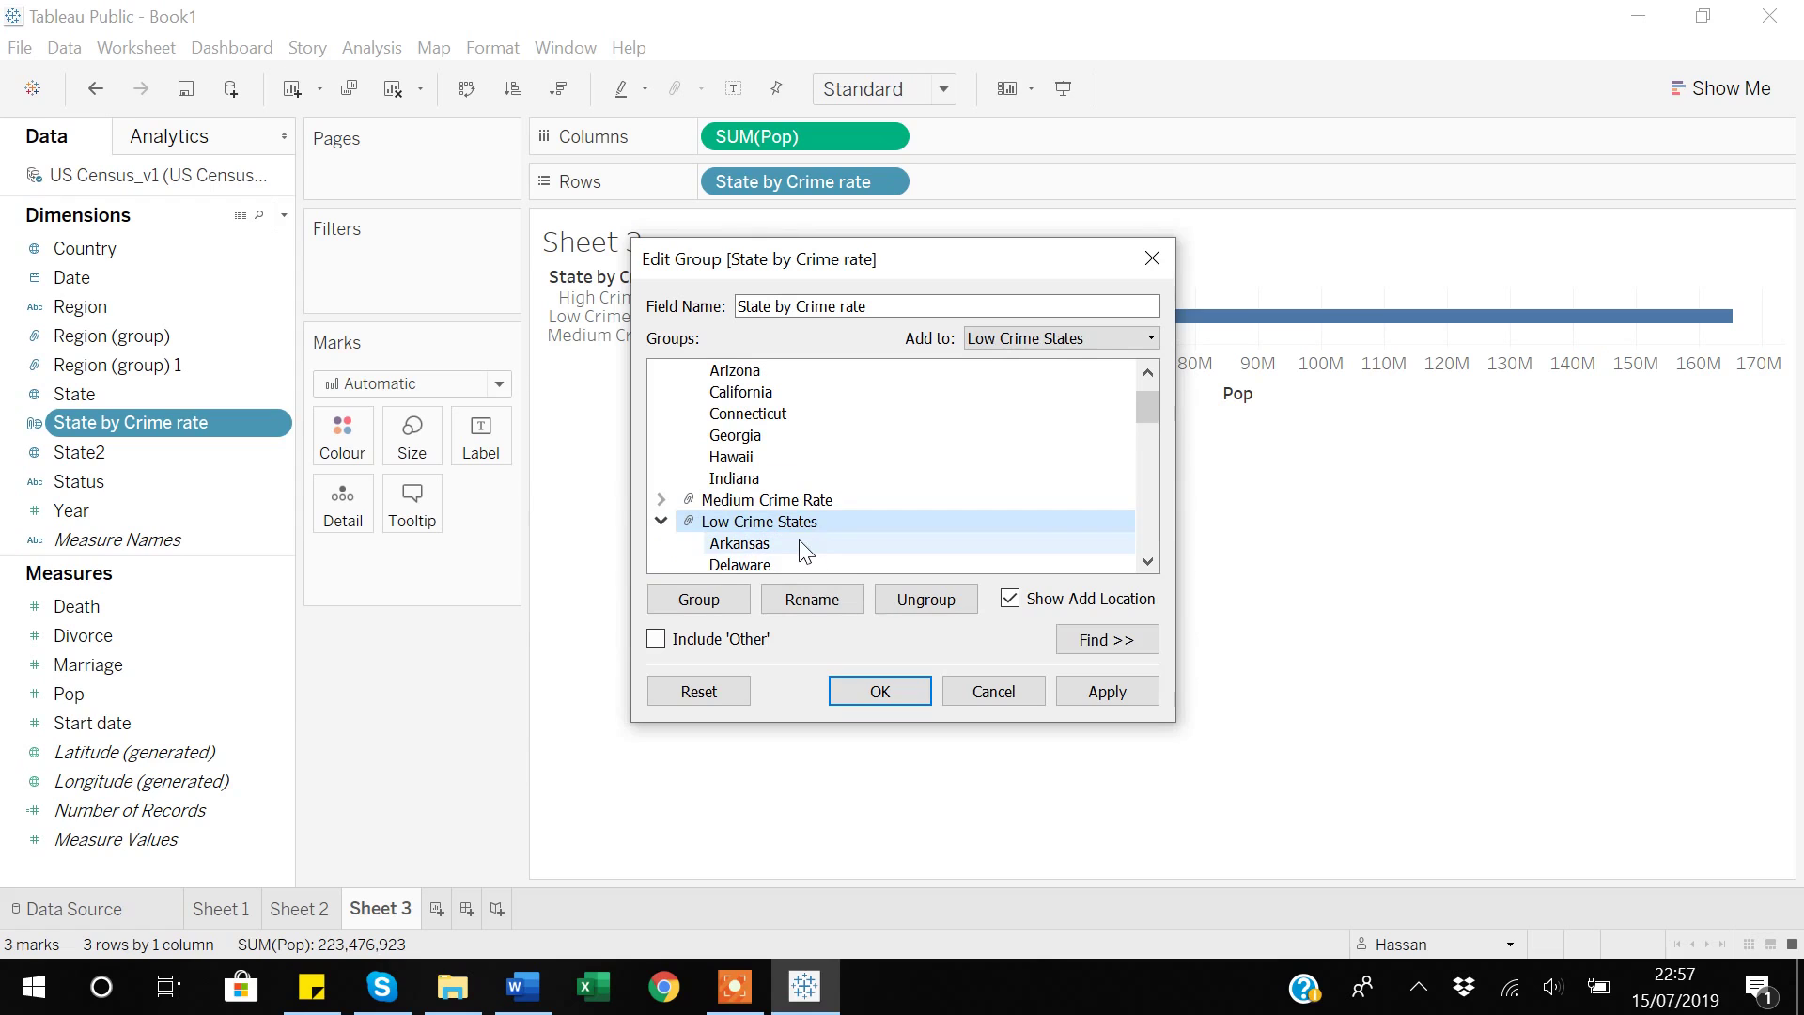
left_click(812, 601)
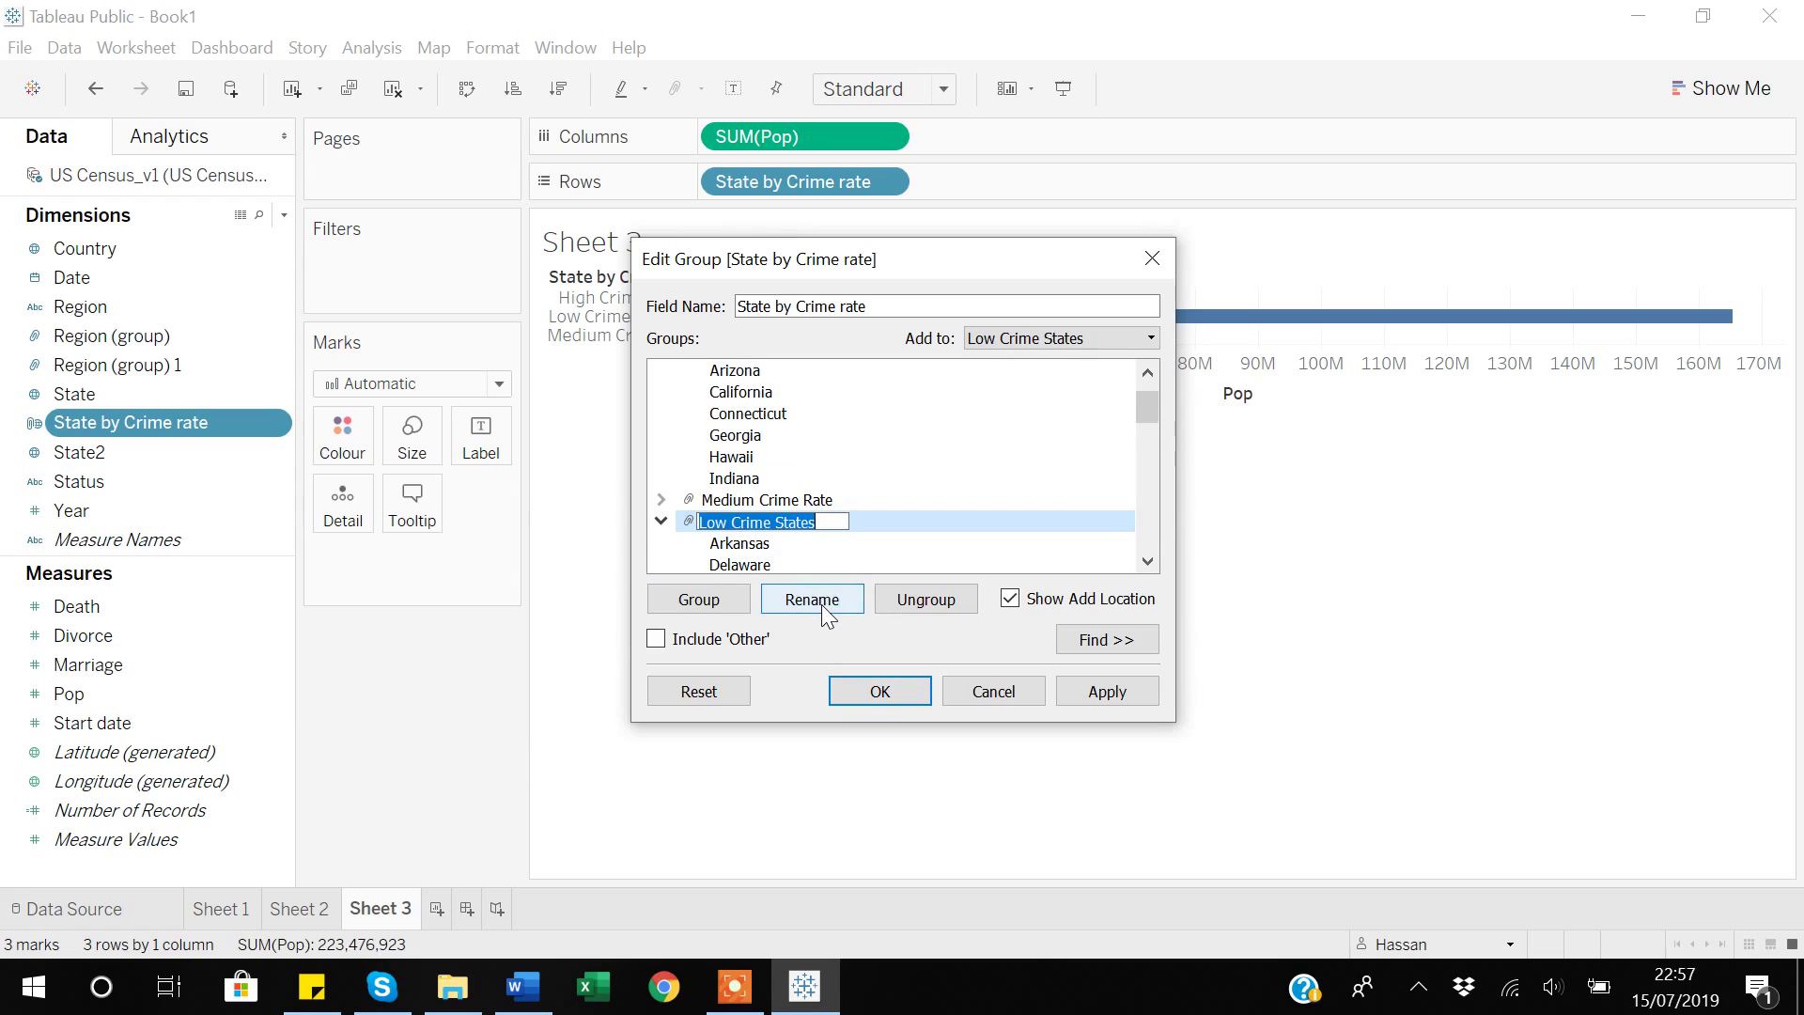
left_click(827, 522)
key("BackSpace")
key("BackSpace")
key("BackSpace")
key("BackSpace")
key("BackSpace")
key("BackSpace")
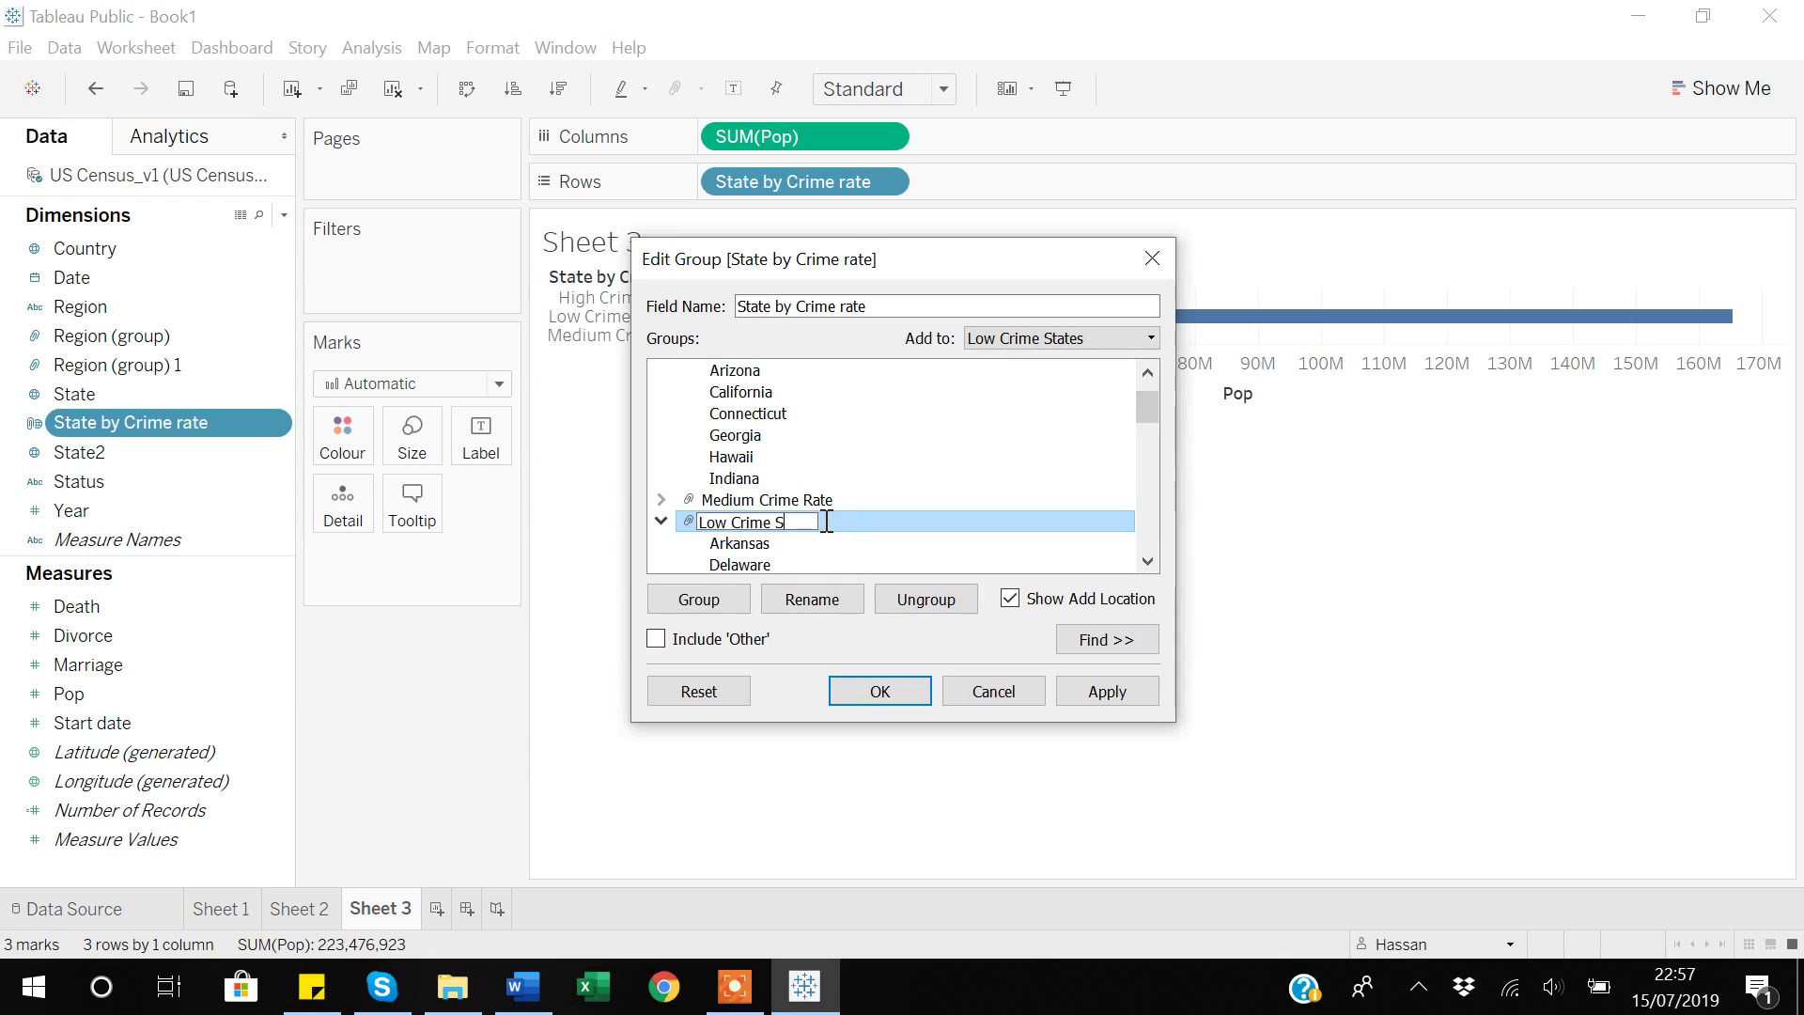
type("Rate")
left_click(906, 692)
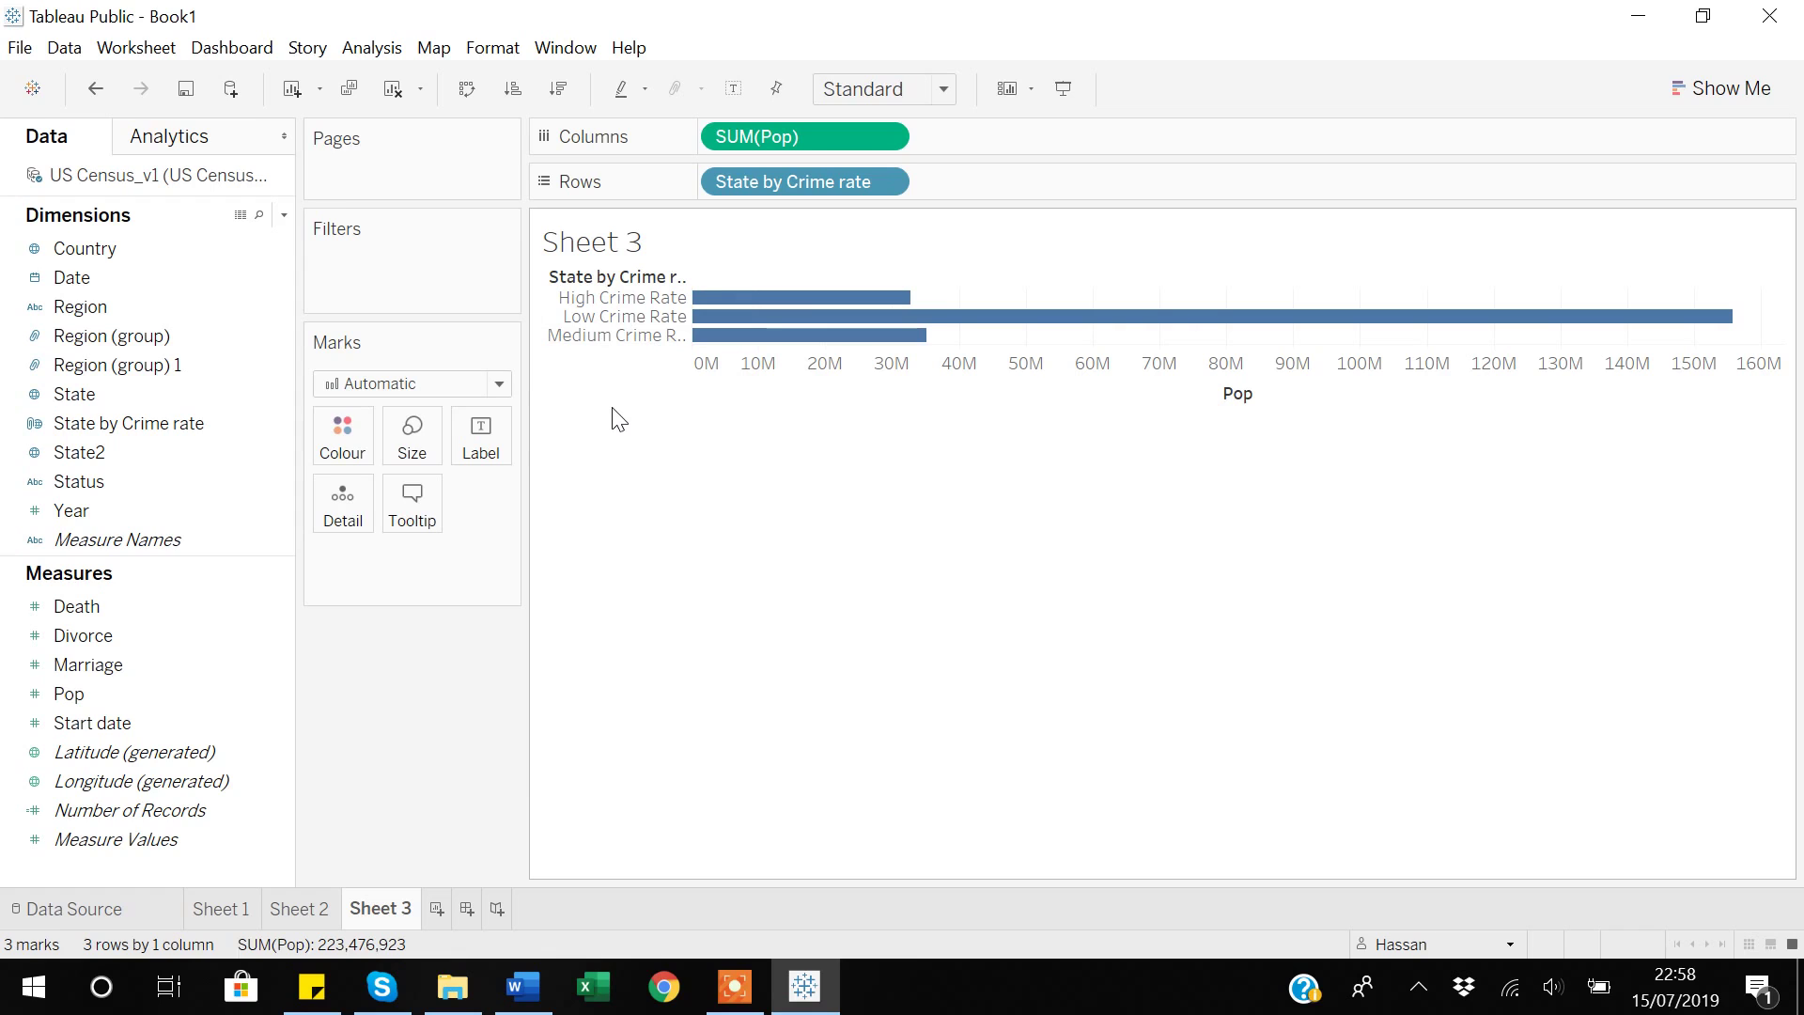
Create a new worksheet and plot the sum of Pop on Columns against the sum of Divorce on Rows.
left_click(435, 909)
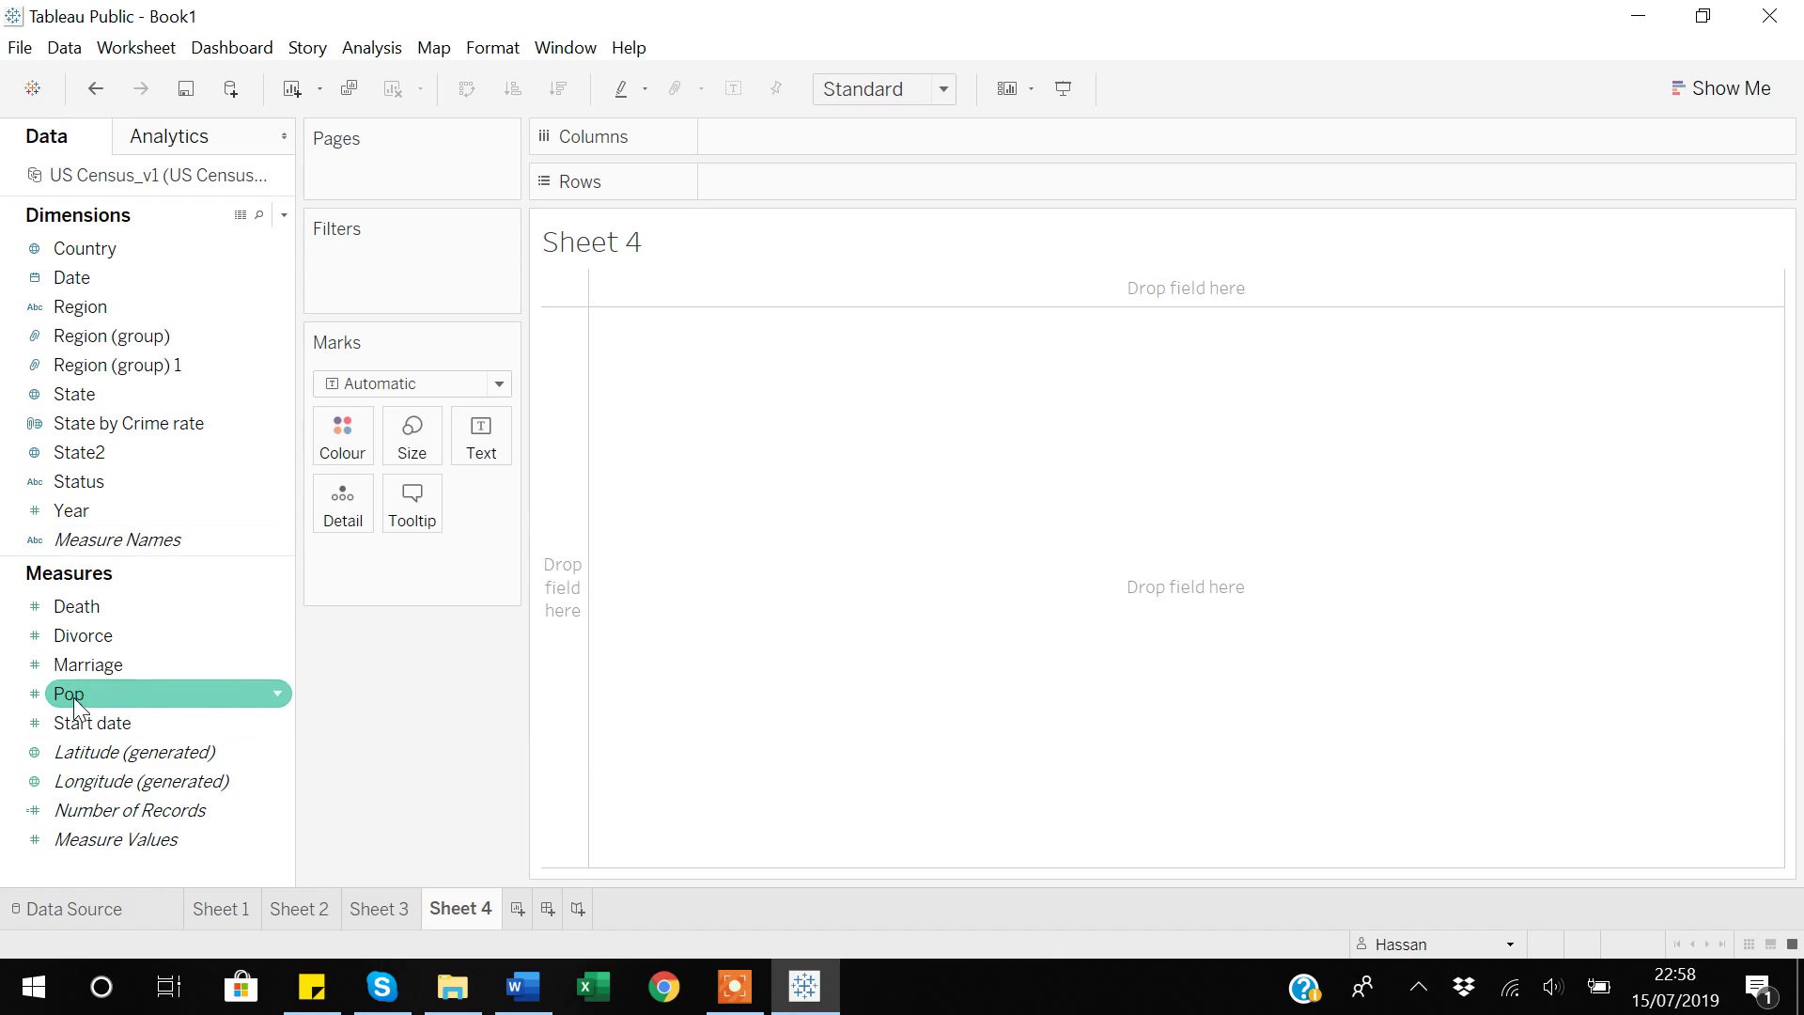
mouse_move(80, 692)
left_mouse_down()
mouse_move(113, 692)
mouse_move(189, 636)
mouse_move(780, 105)
mouse_move(740, 131)
left_mouse_up()
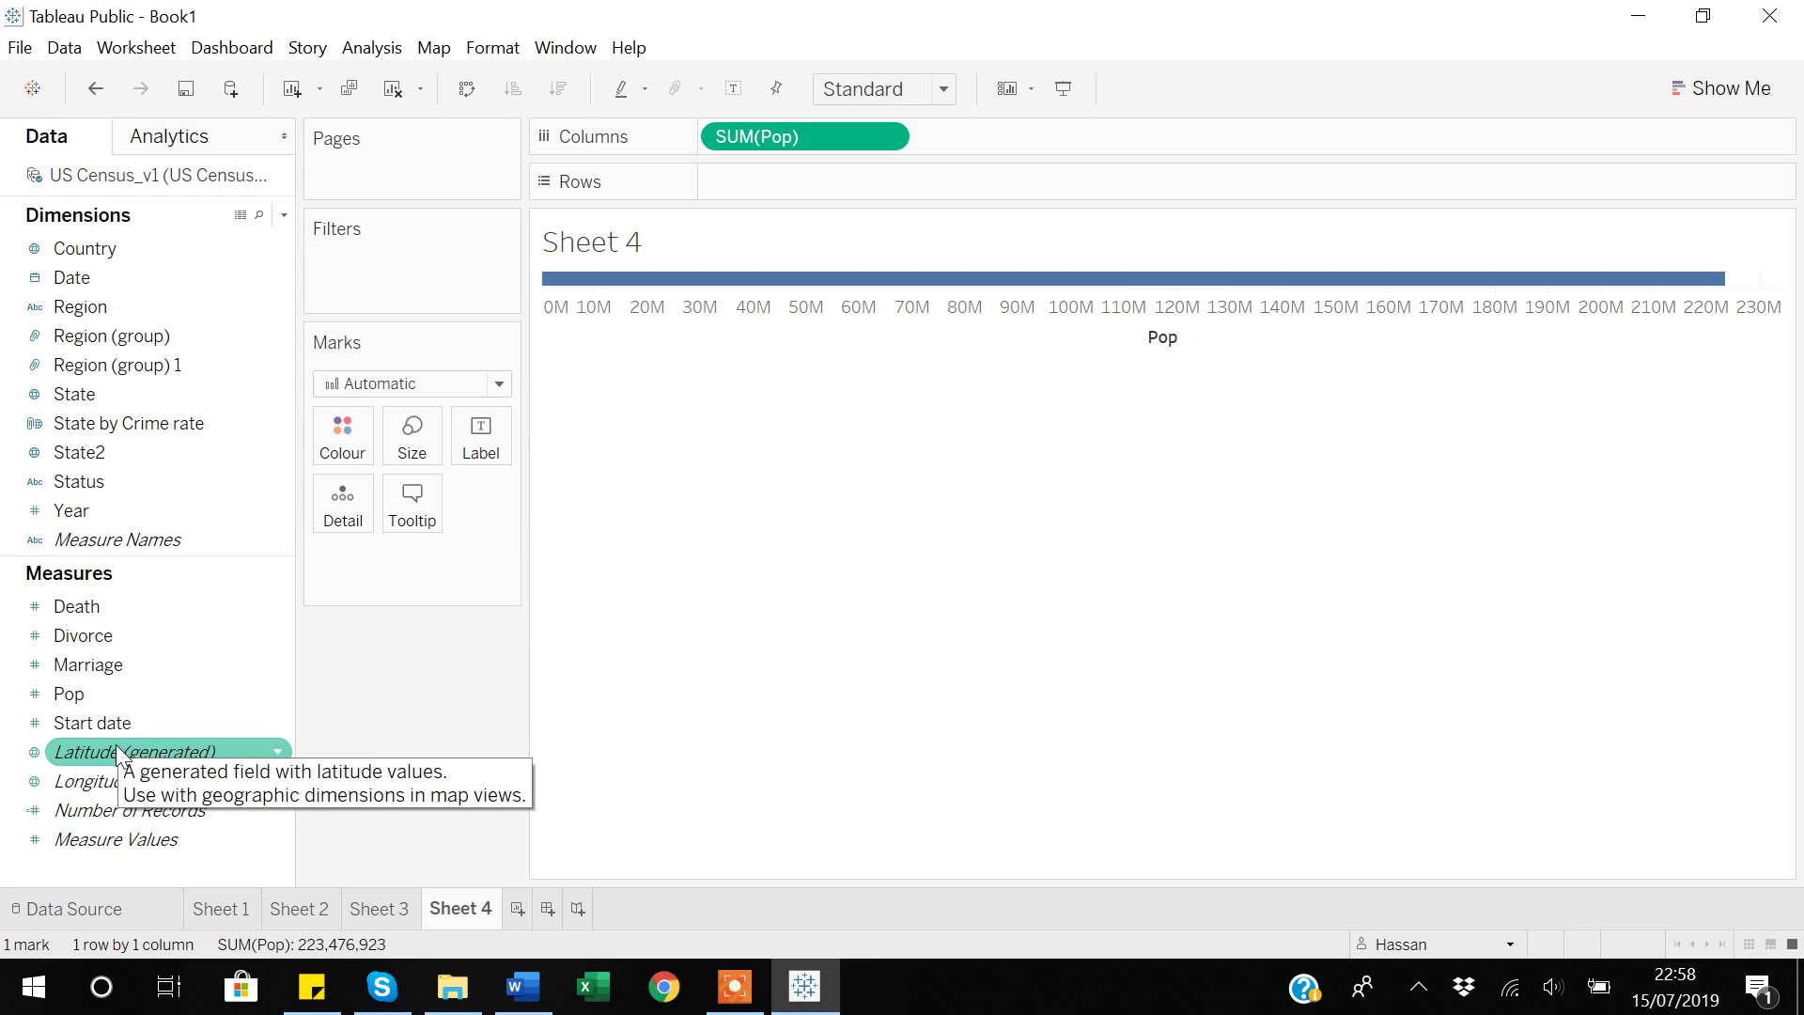
left_click_drag(81, 636, 767, 191)
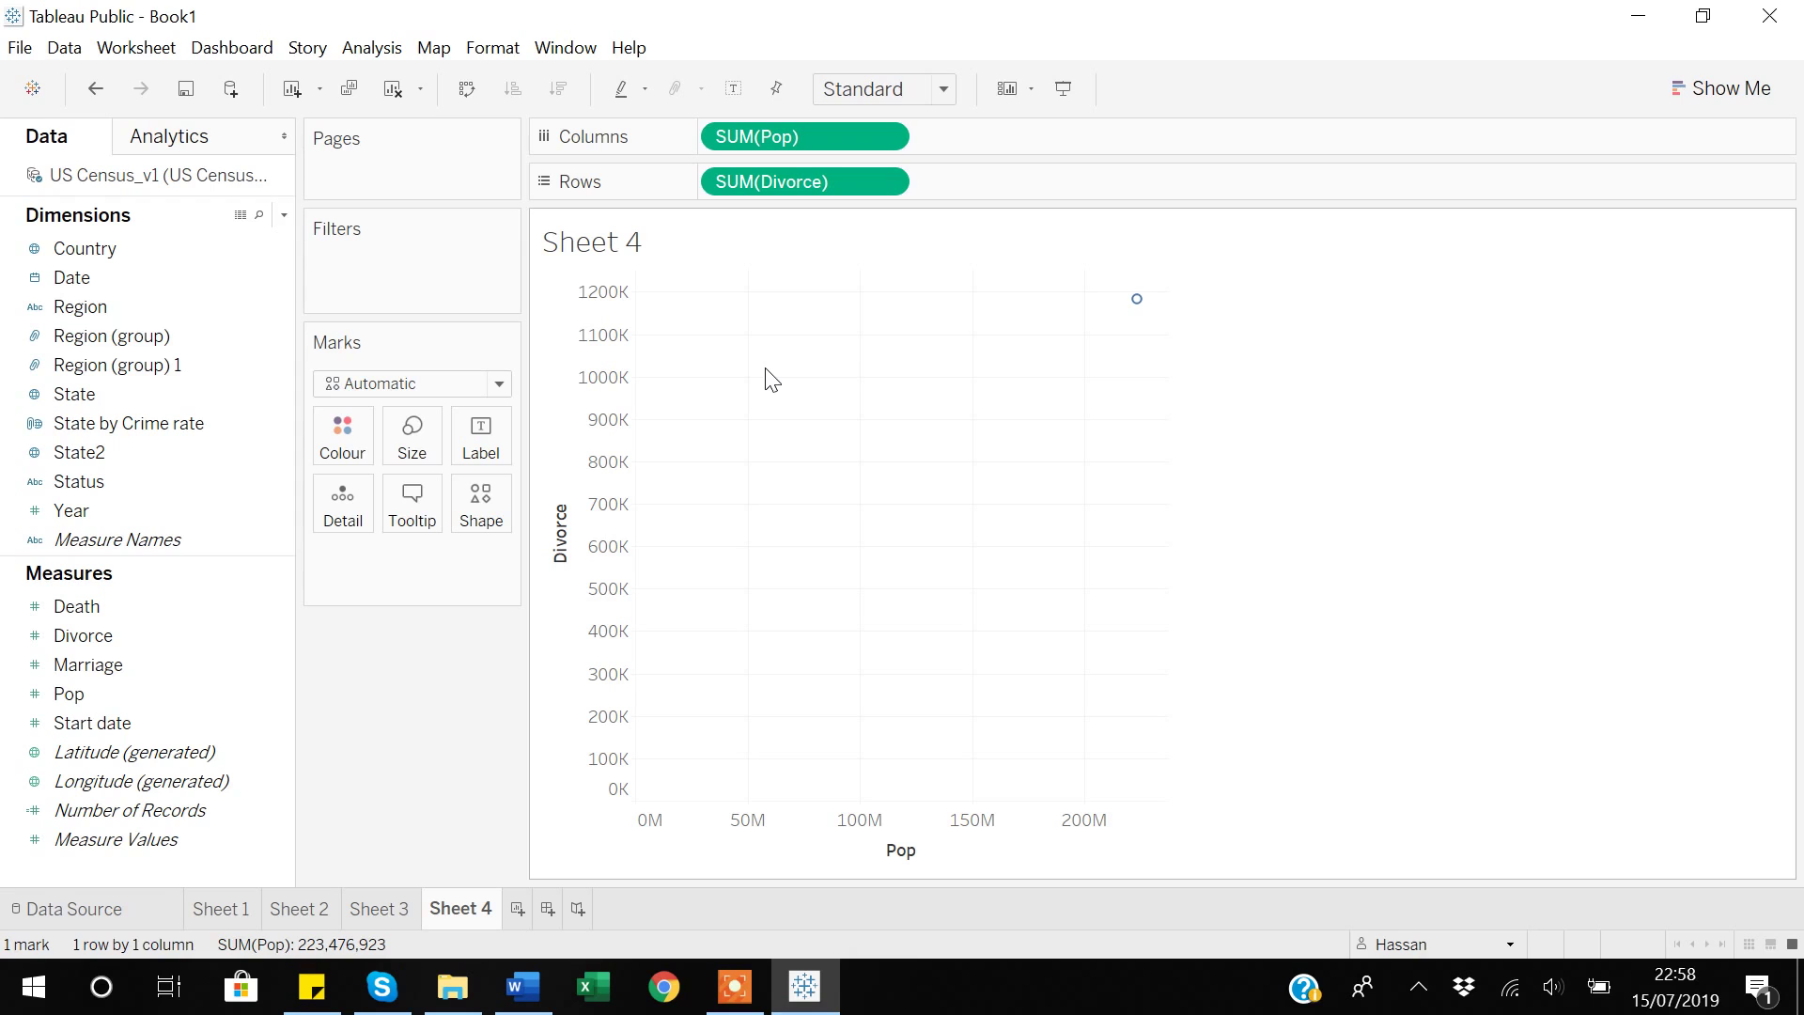
left_click(77, 308)
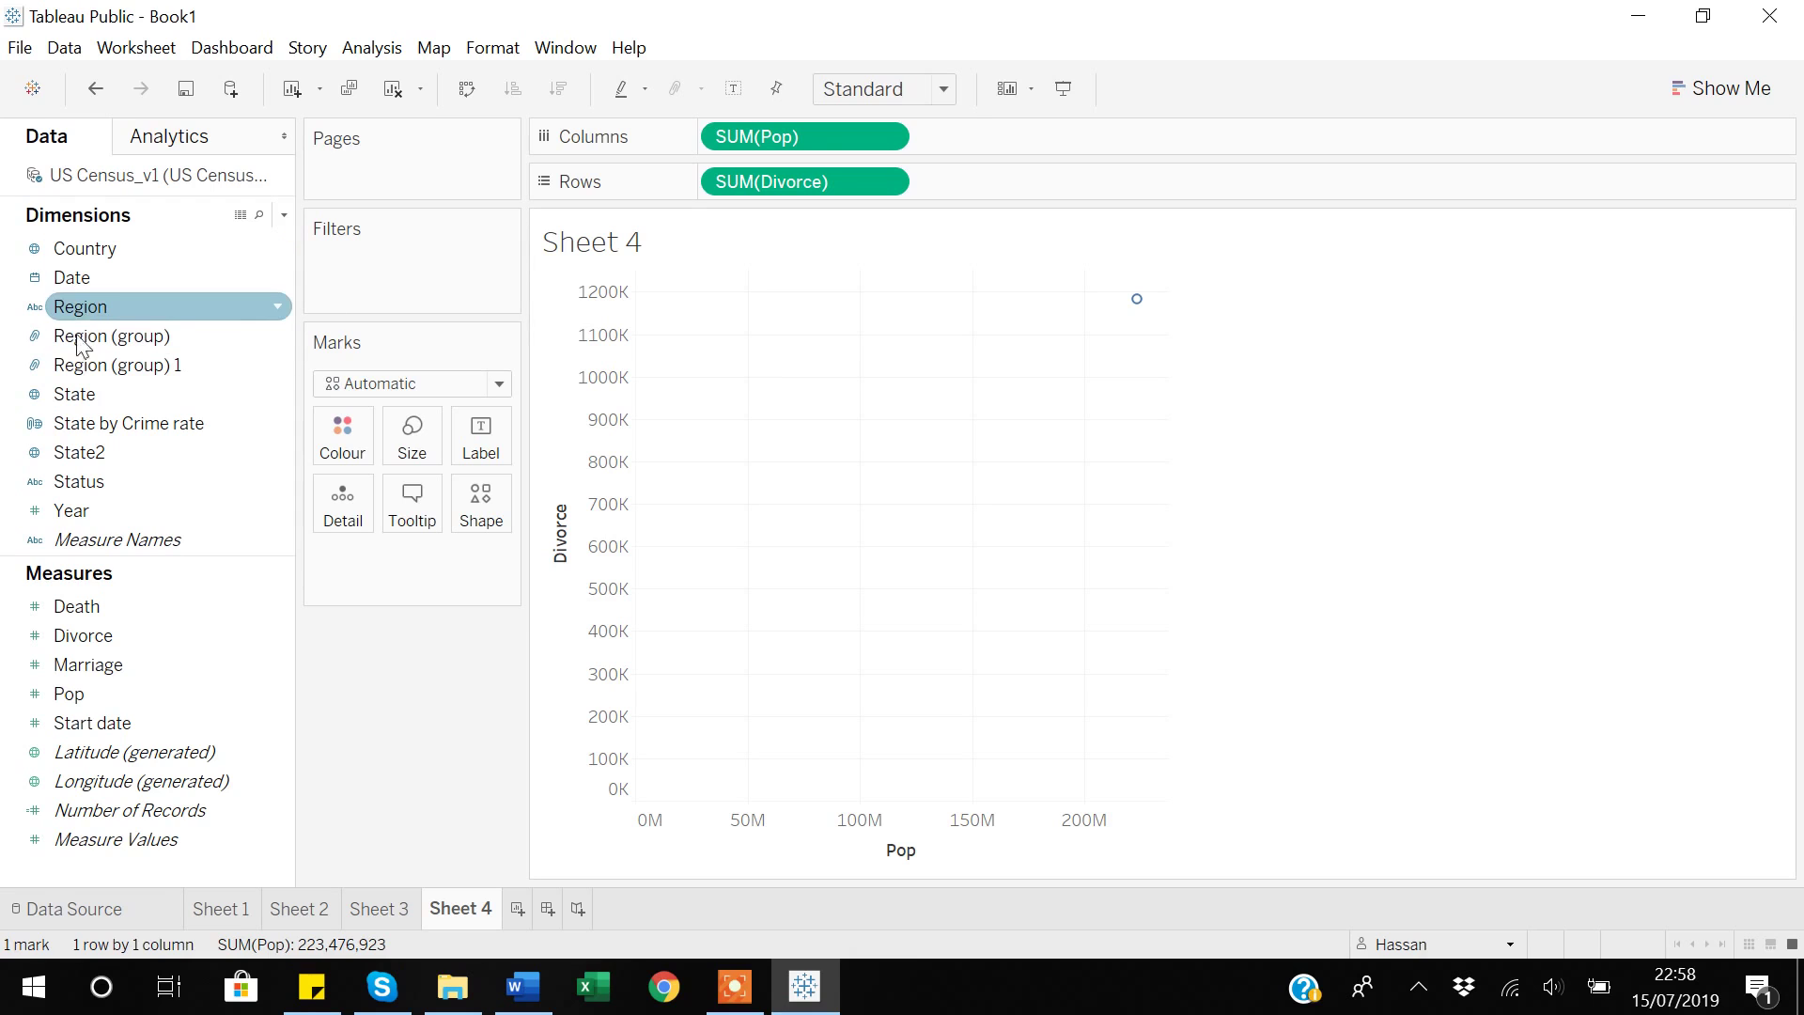
left_click(103, 481)
left_click(83, 579)
left_click(97, 453)
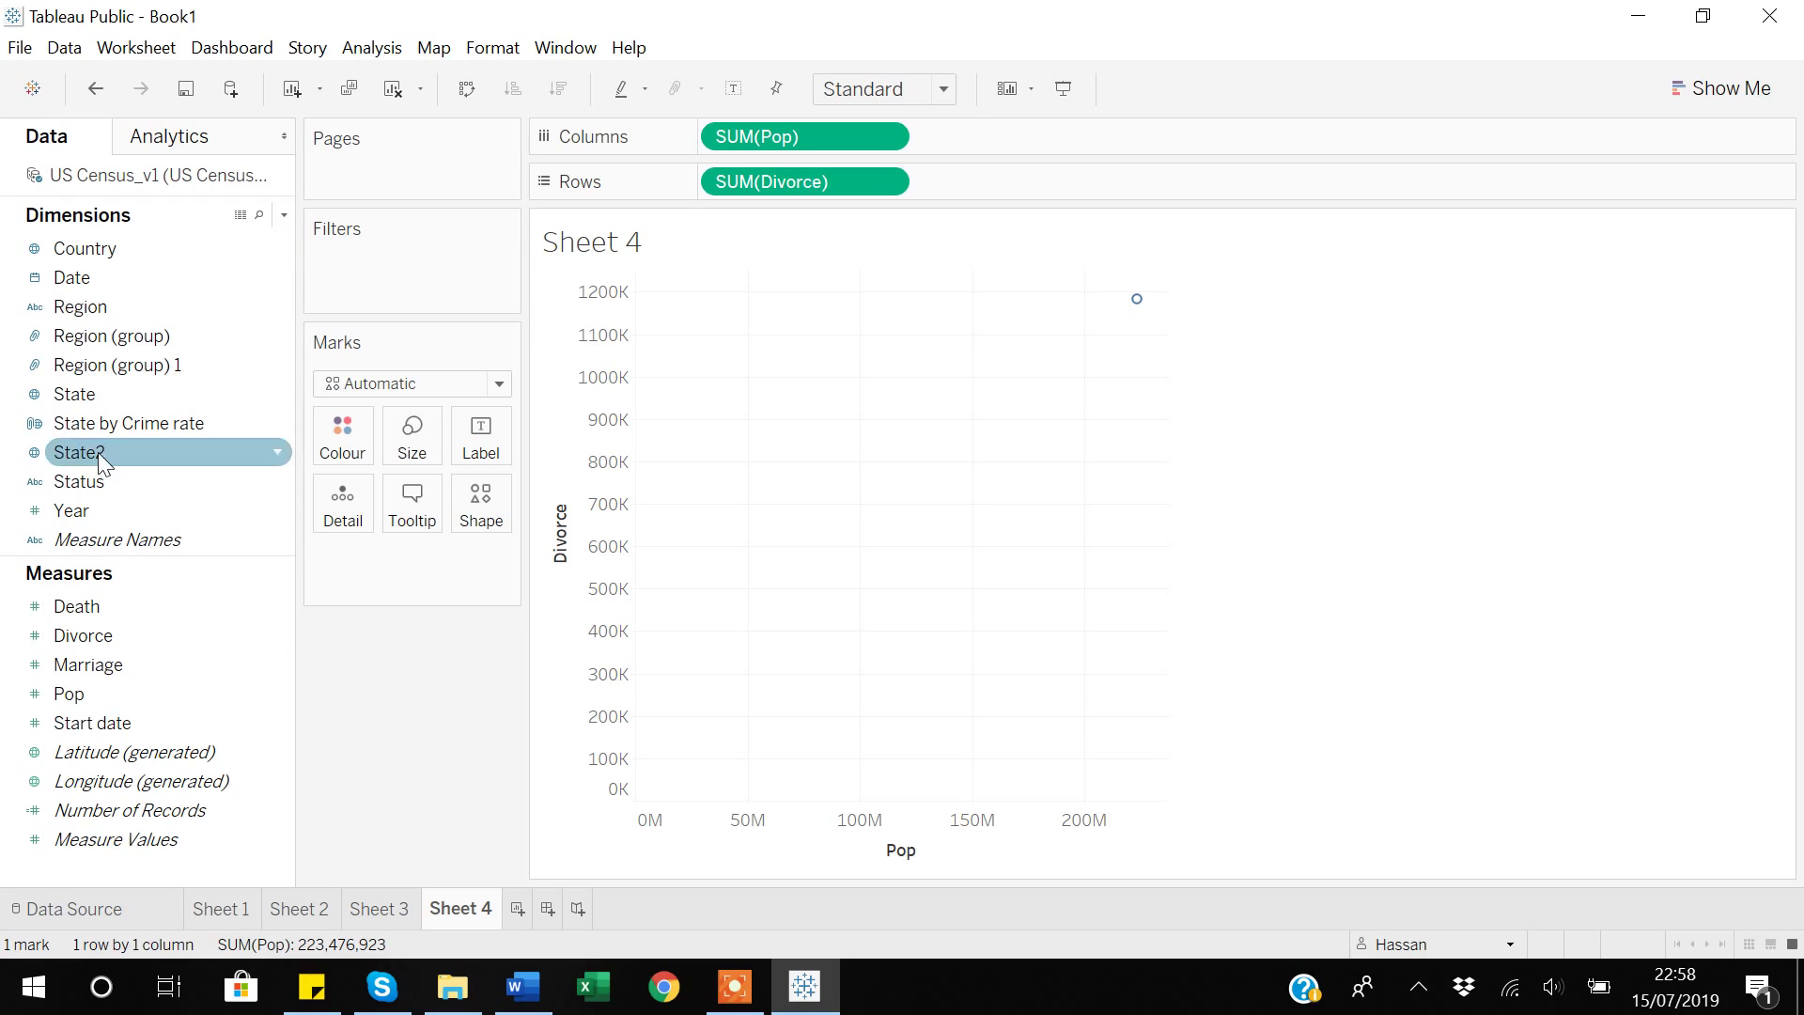
Colour the Pop versus Divorce plot by State, adding all members.
left_click(98, 481)
left_click(83, 453)
left_click(83, 395)
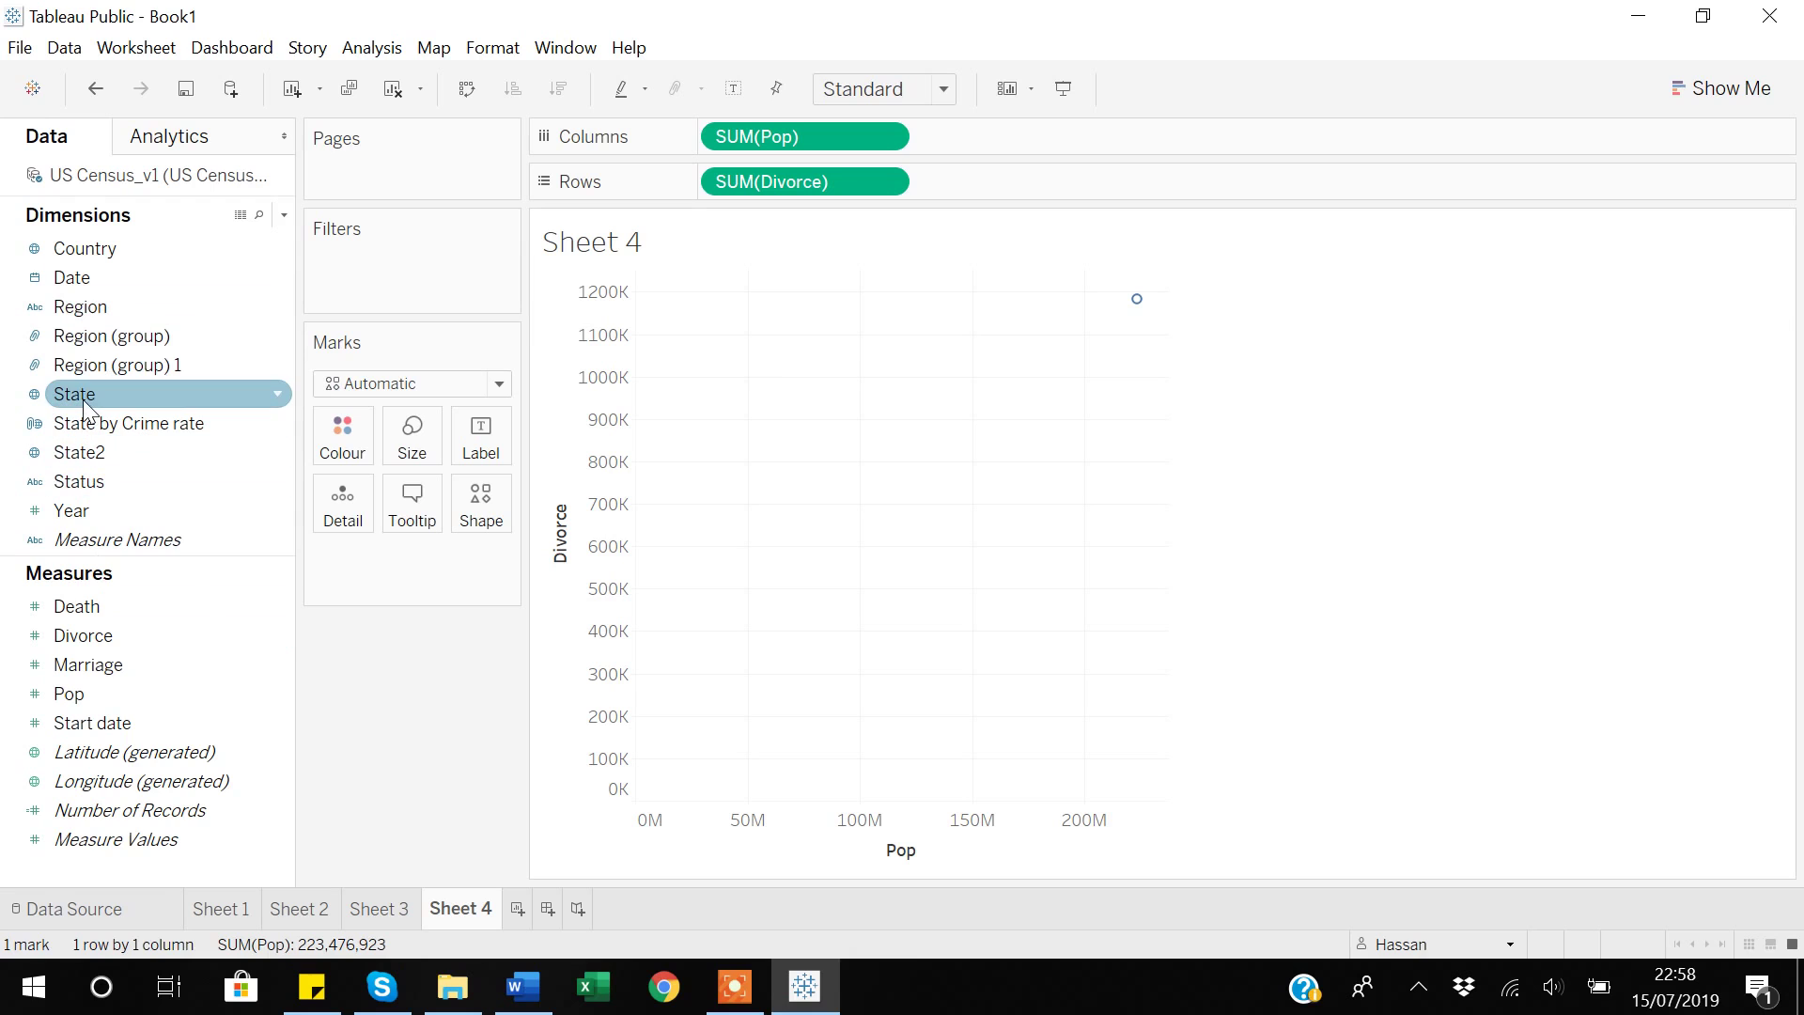
left_click_drag(83, 397, 342, 441)
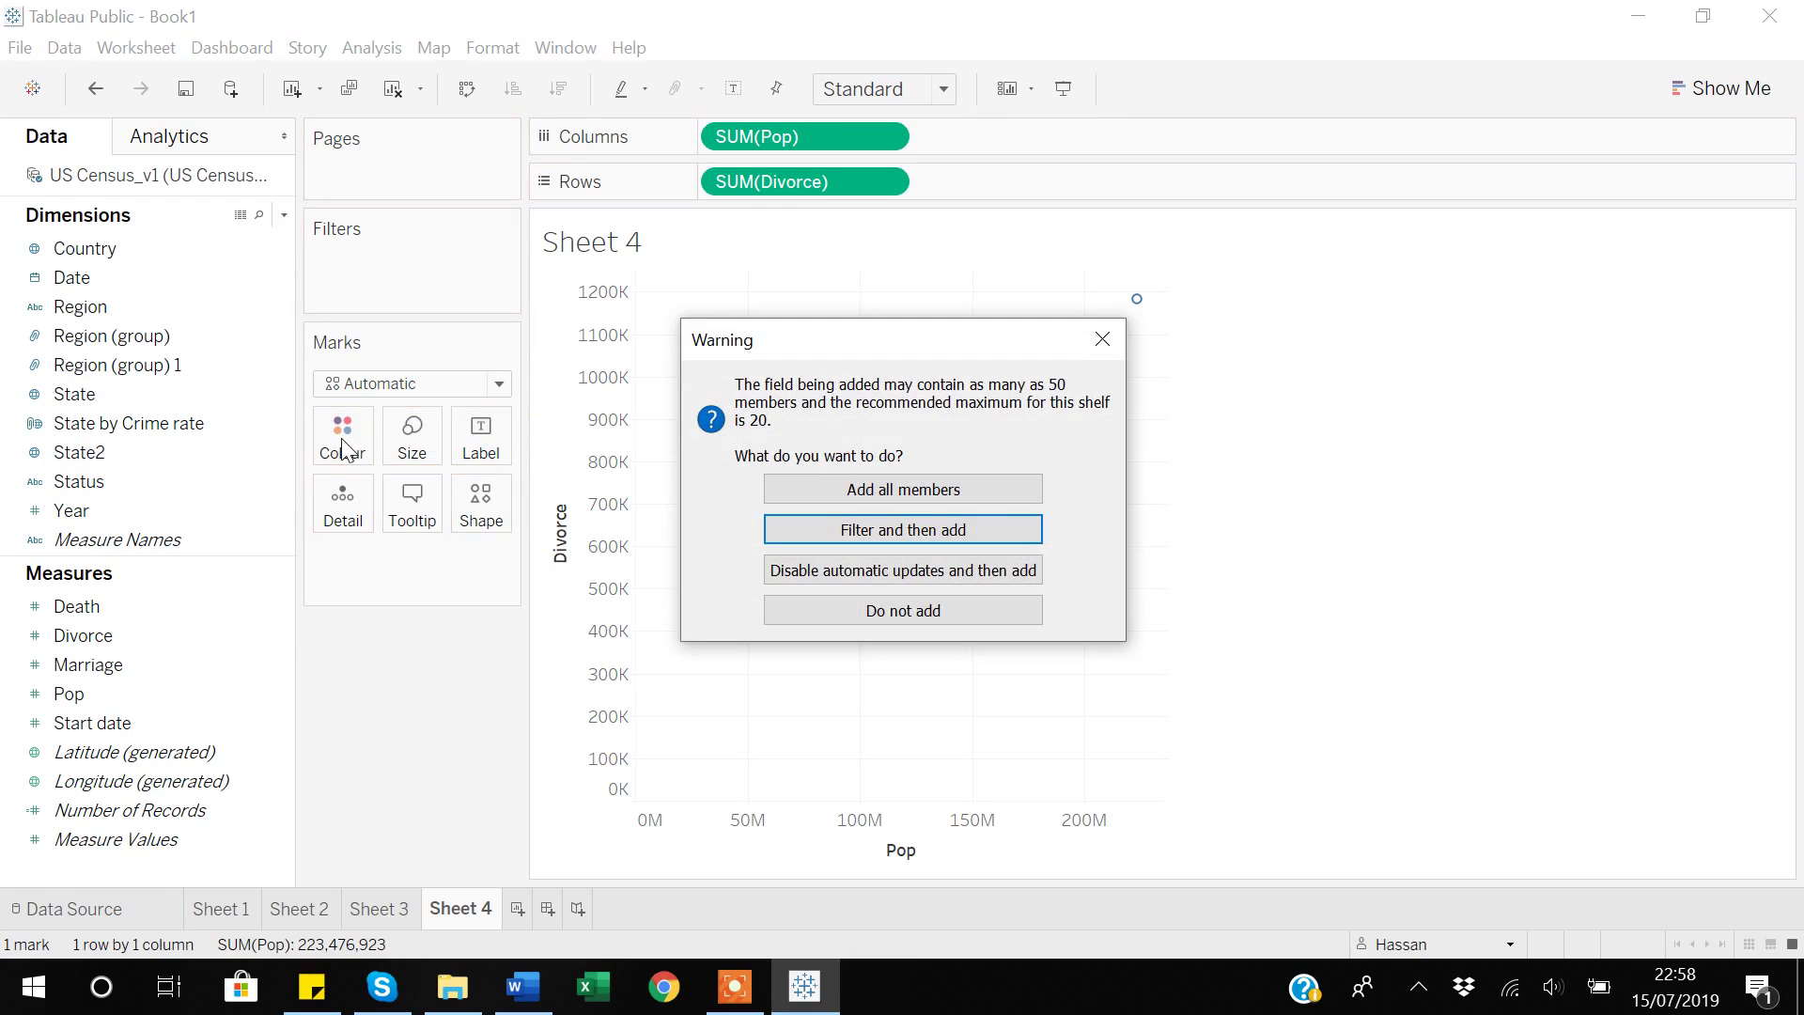
left_click(922, 489)
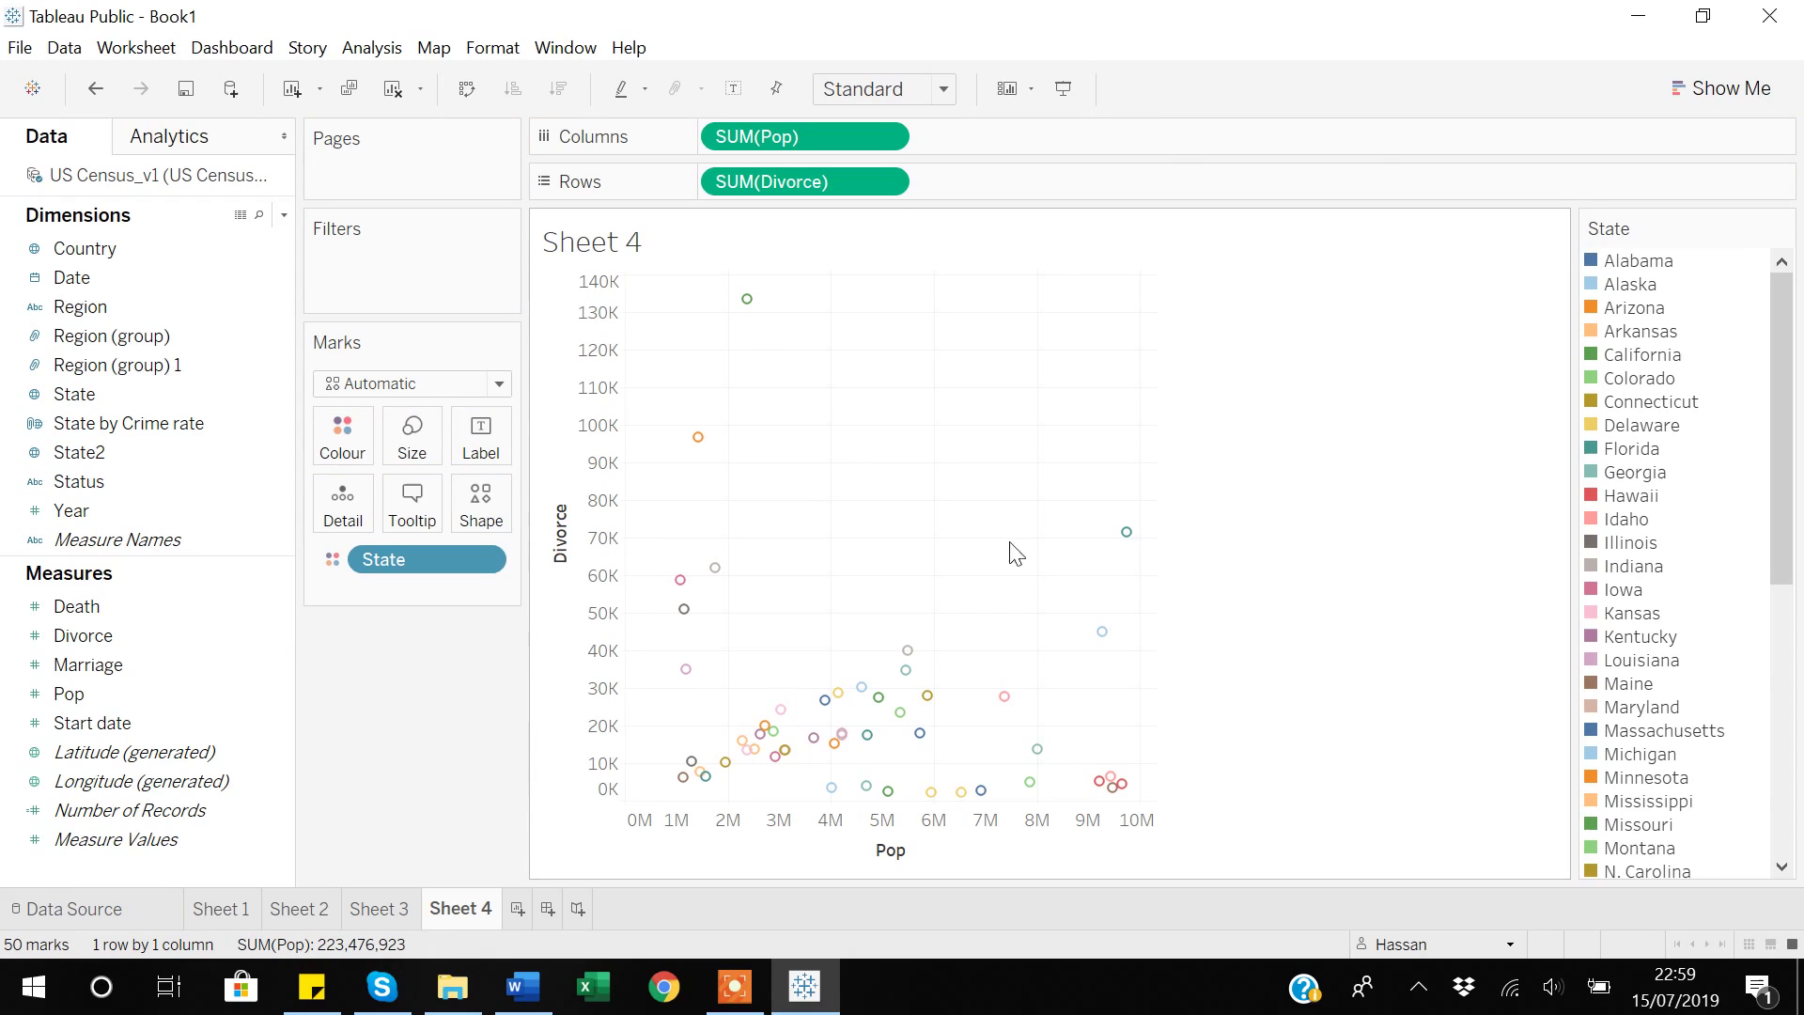
Select the scatter plot marks with Pop above about 9M and group those states.
mouse_move(1130, 547)
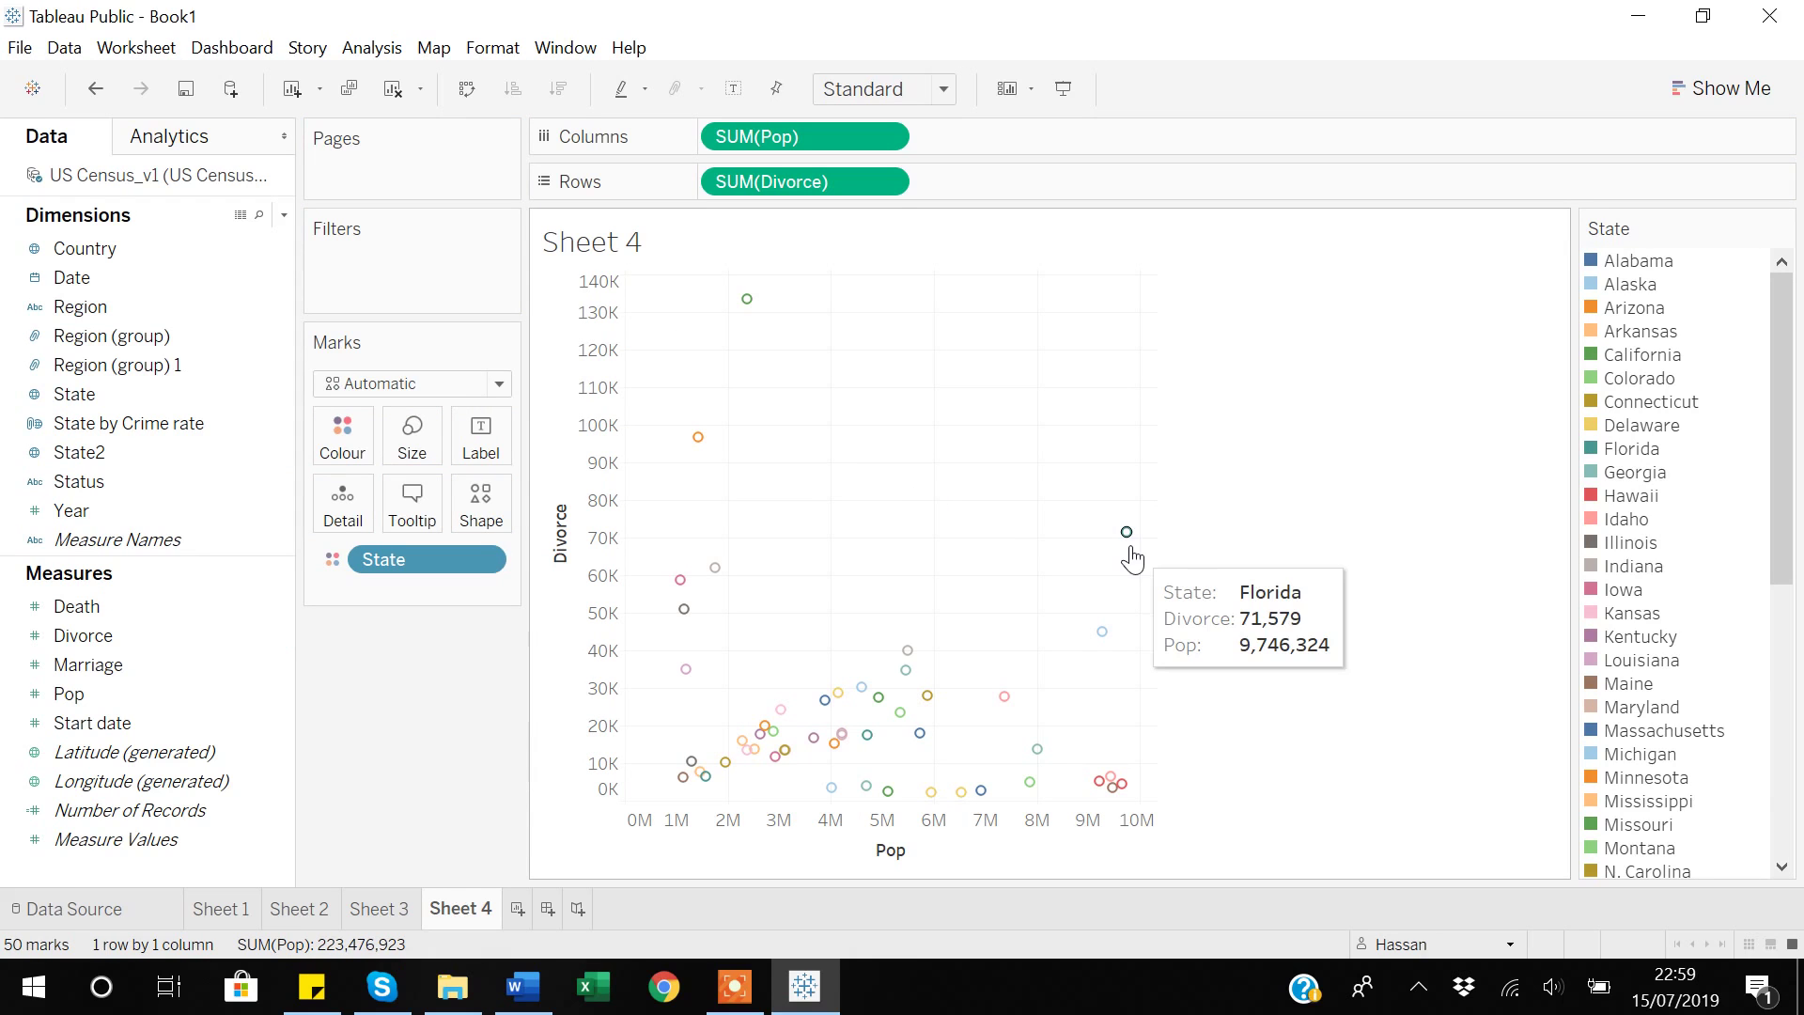
mouse_move(726, 763)
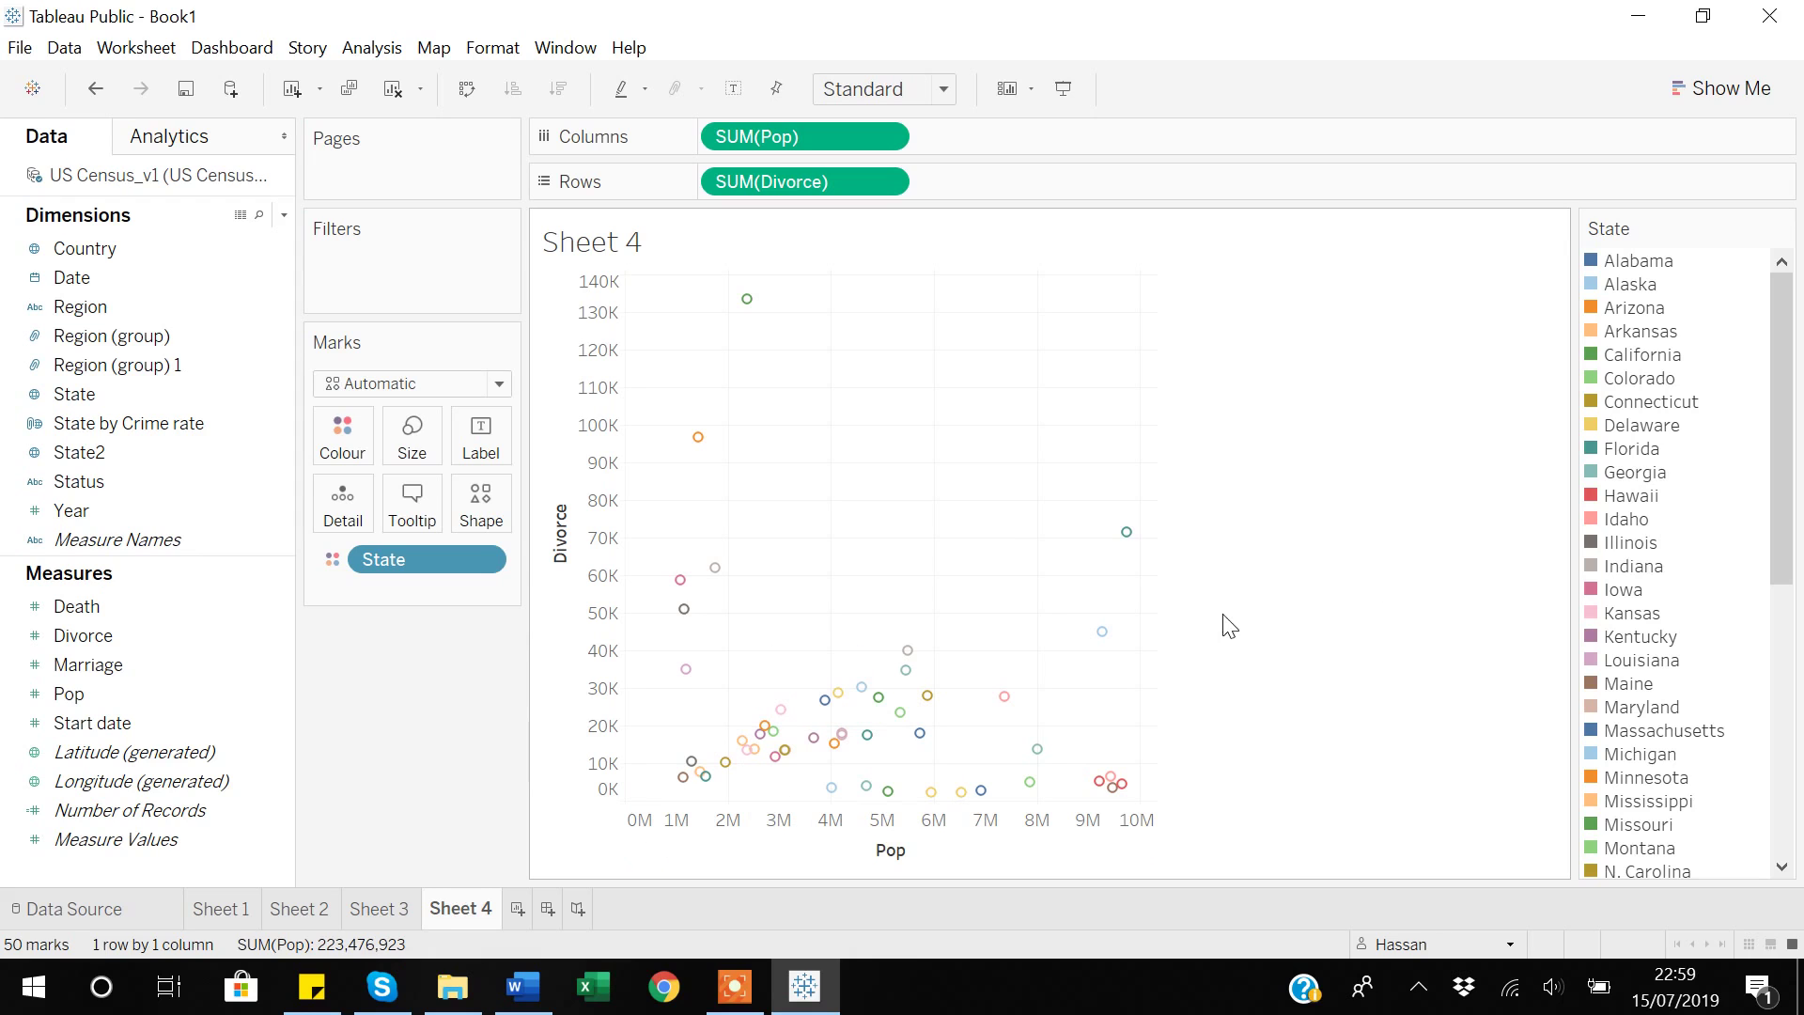
mouse_move(1126, 802)
left_click_drag(1035, 485, 1282, 836)
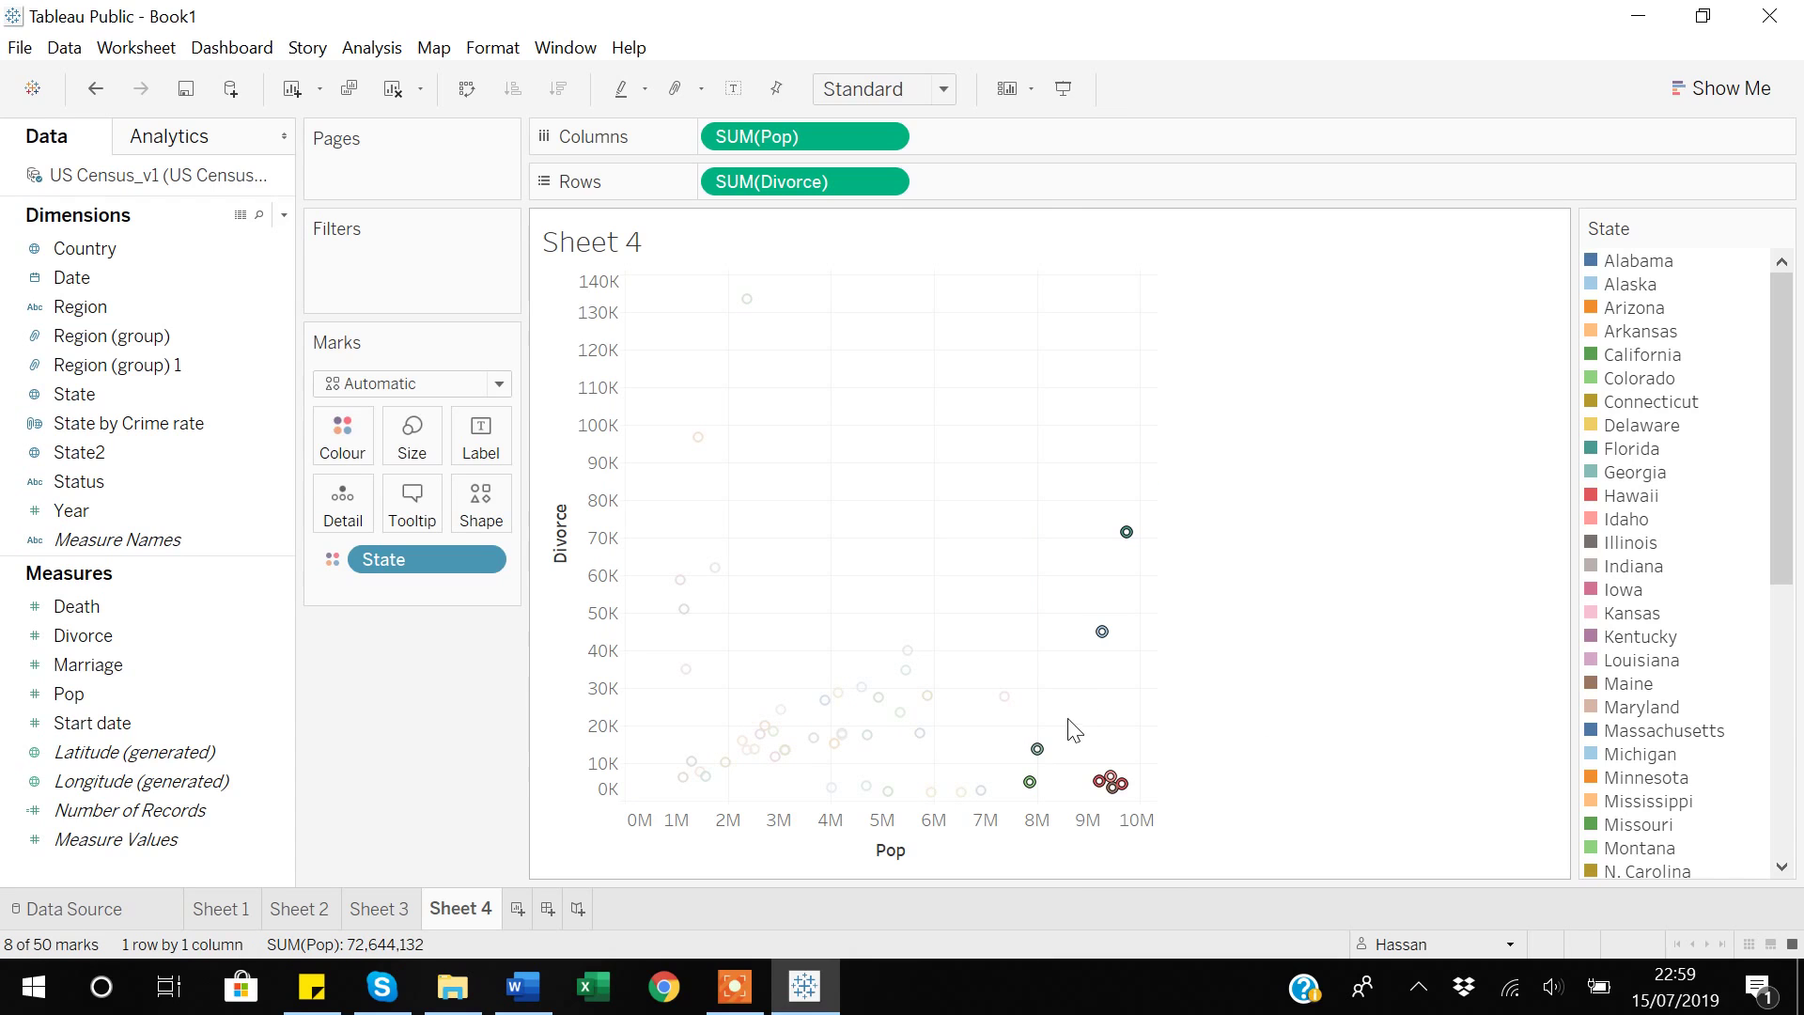
left_click(1265, 584)
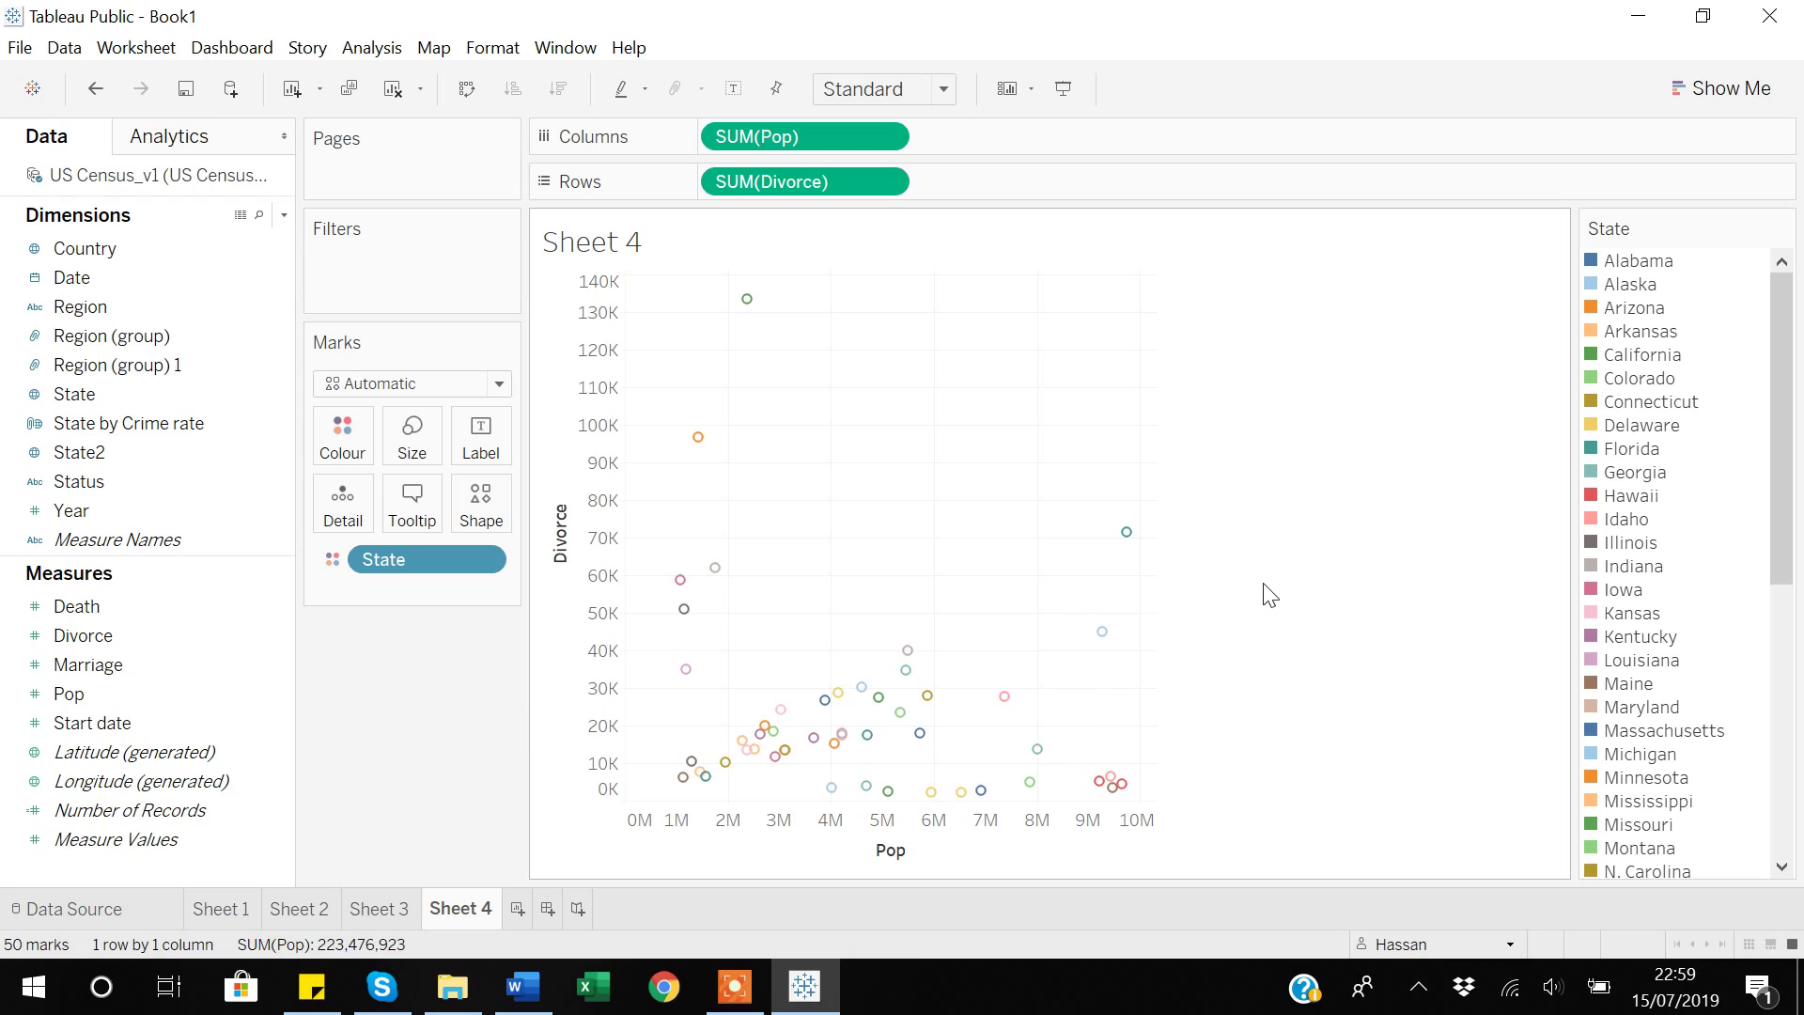
left_click_drag(1083, 504, 1200, 818)
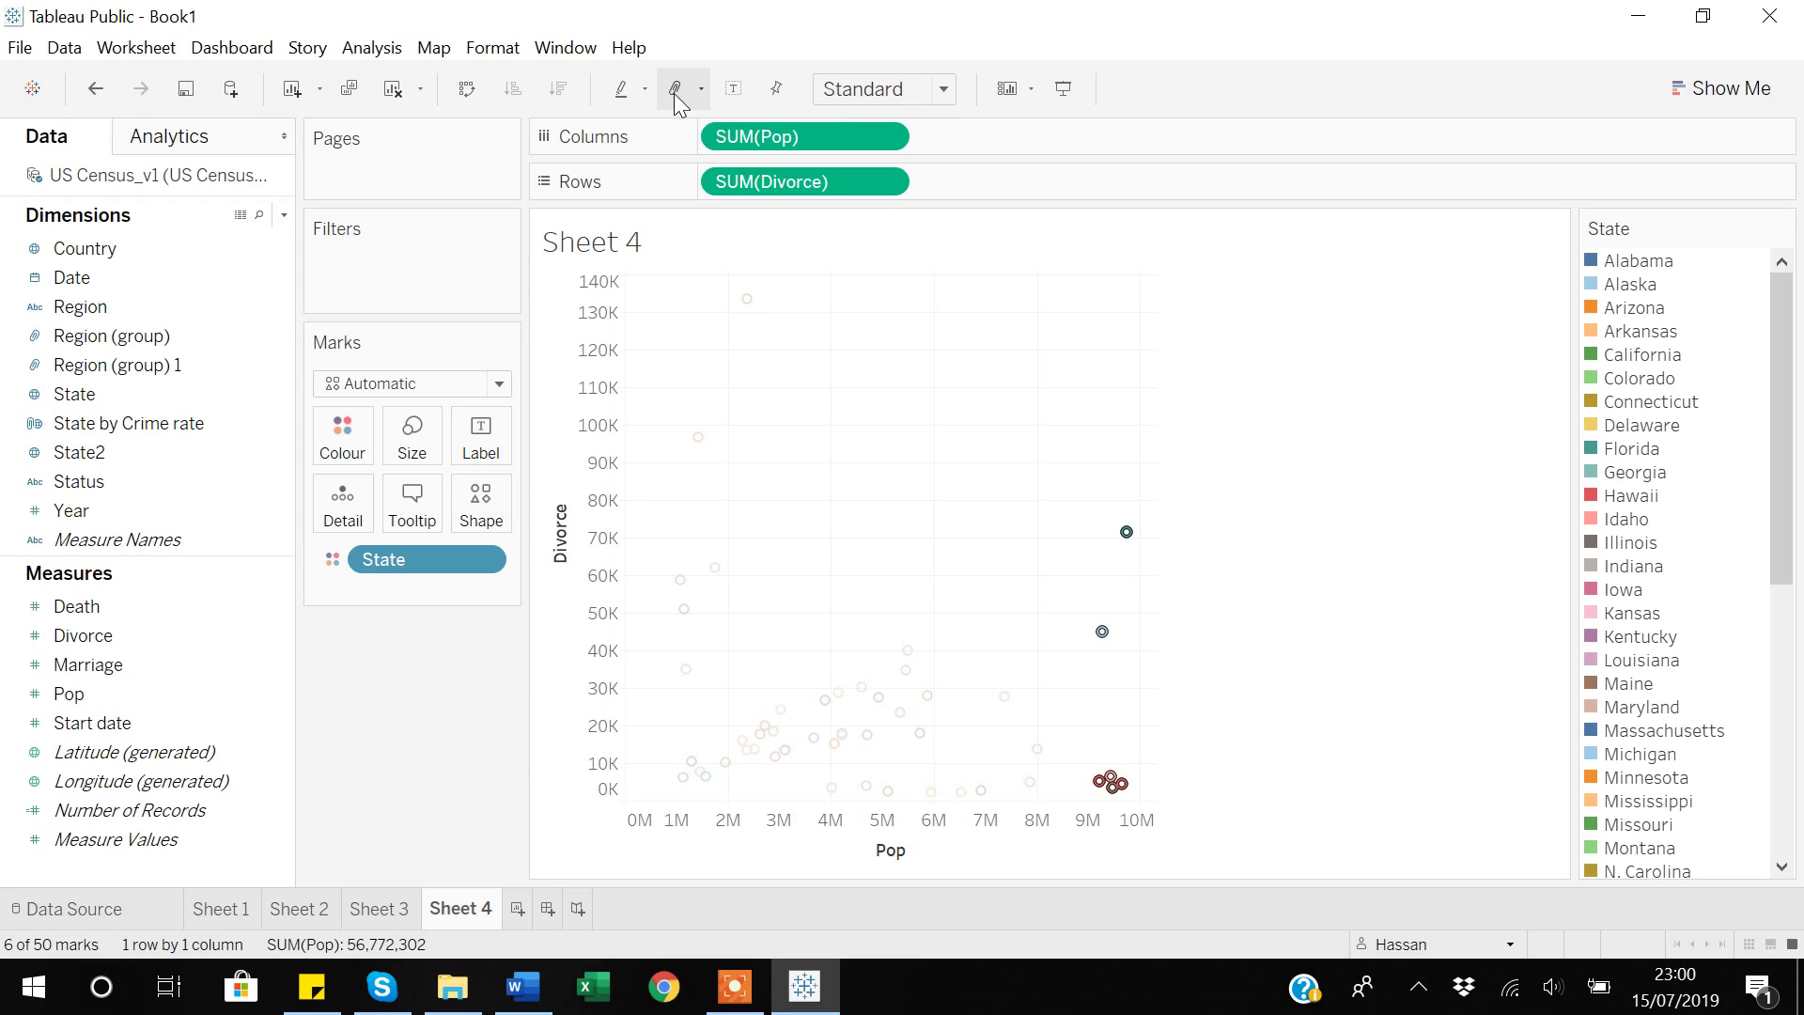
left_click(681, 100)
left_click(717, 130)
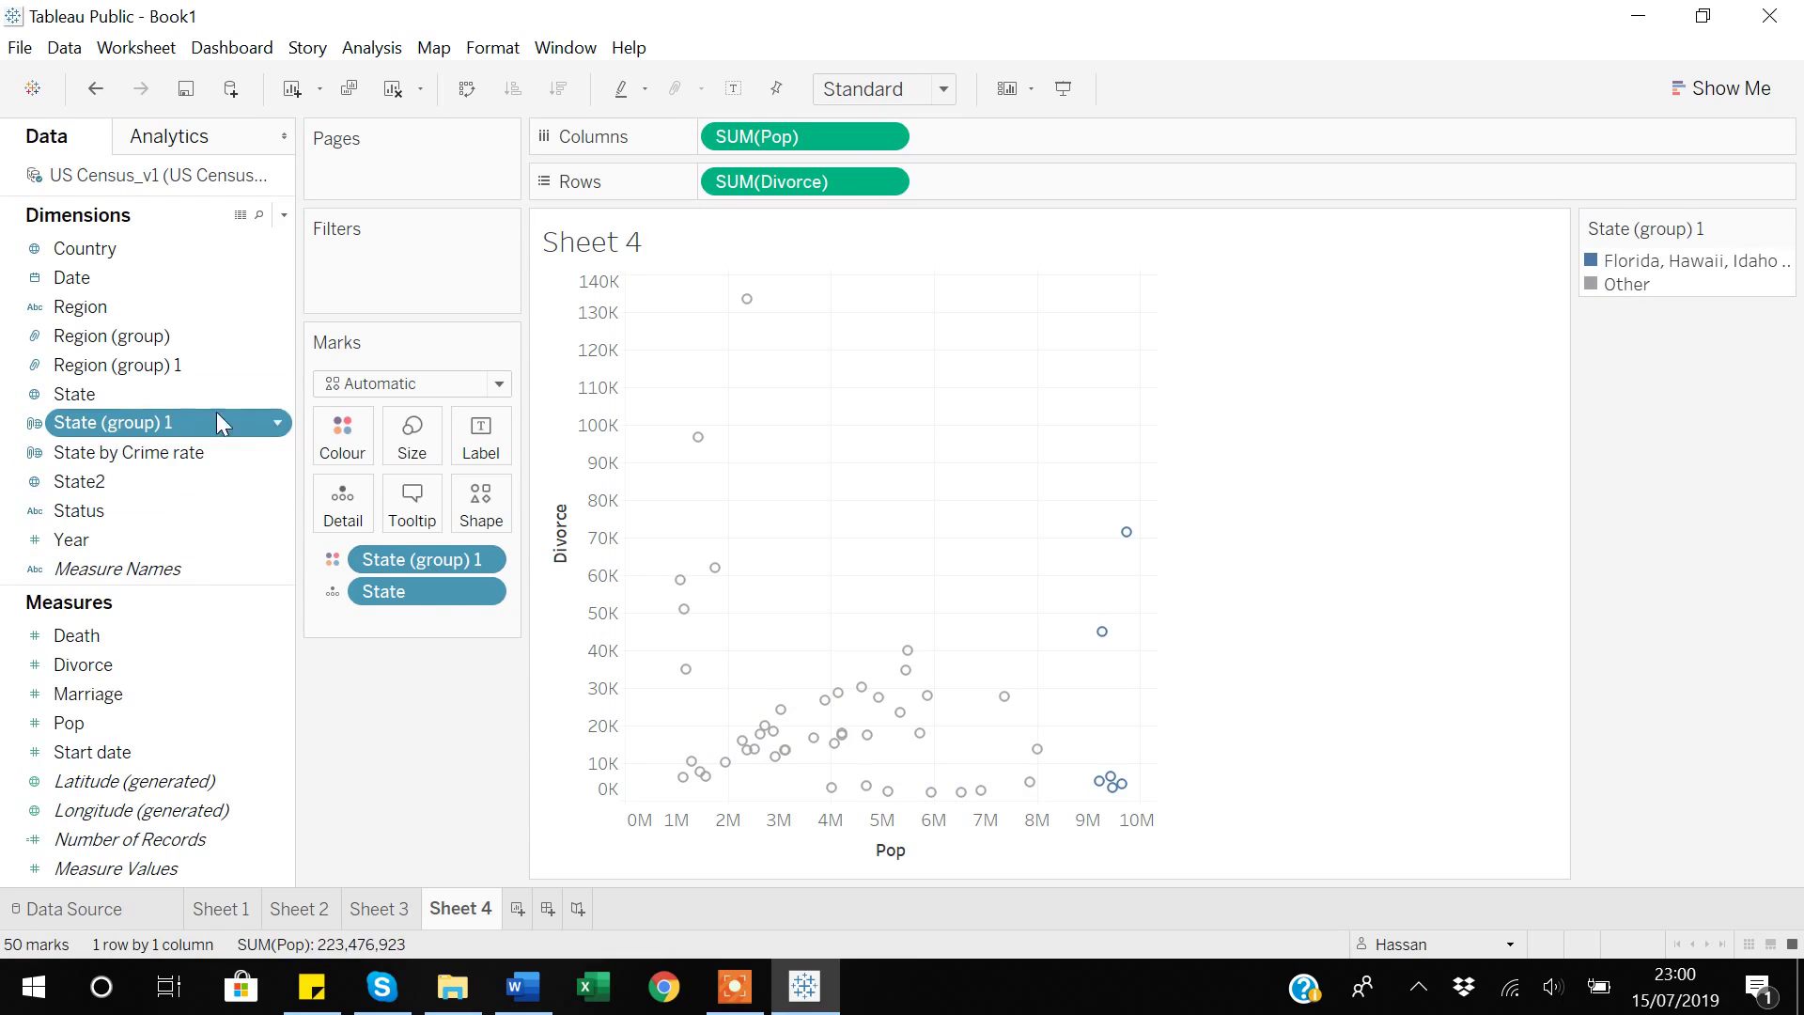
Open the new State (group) 1 field for editing and set its field name to "Outlier States".
left_click(277, 423)
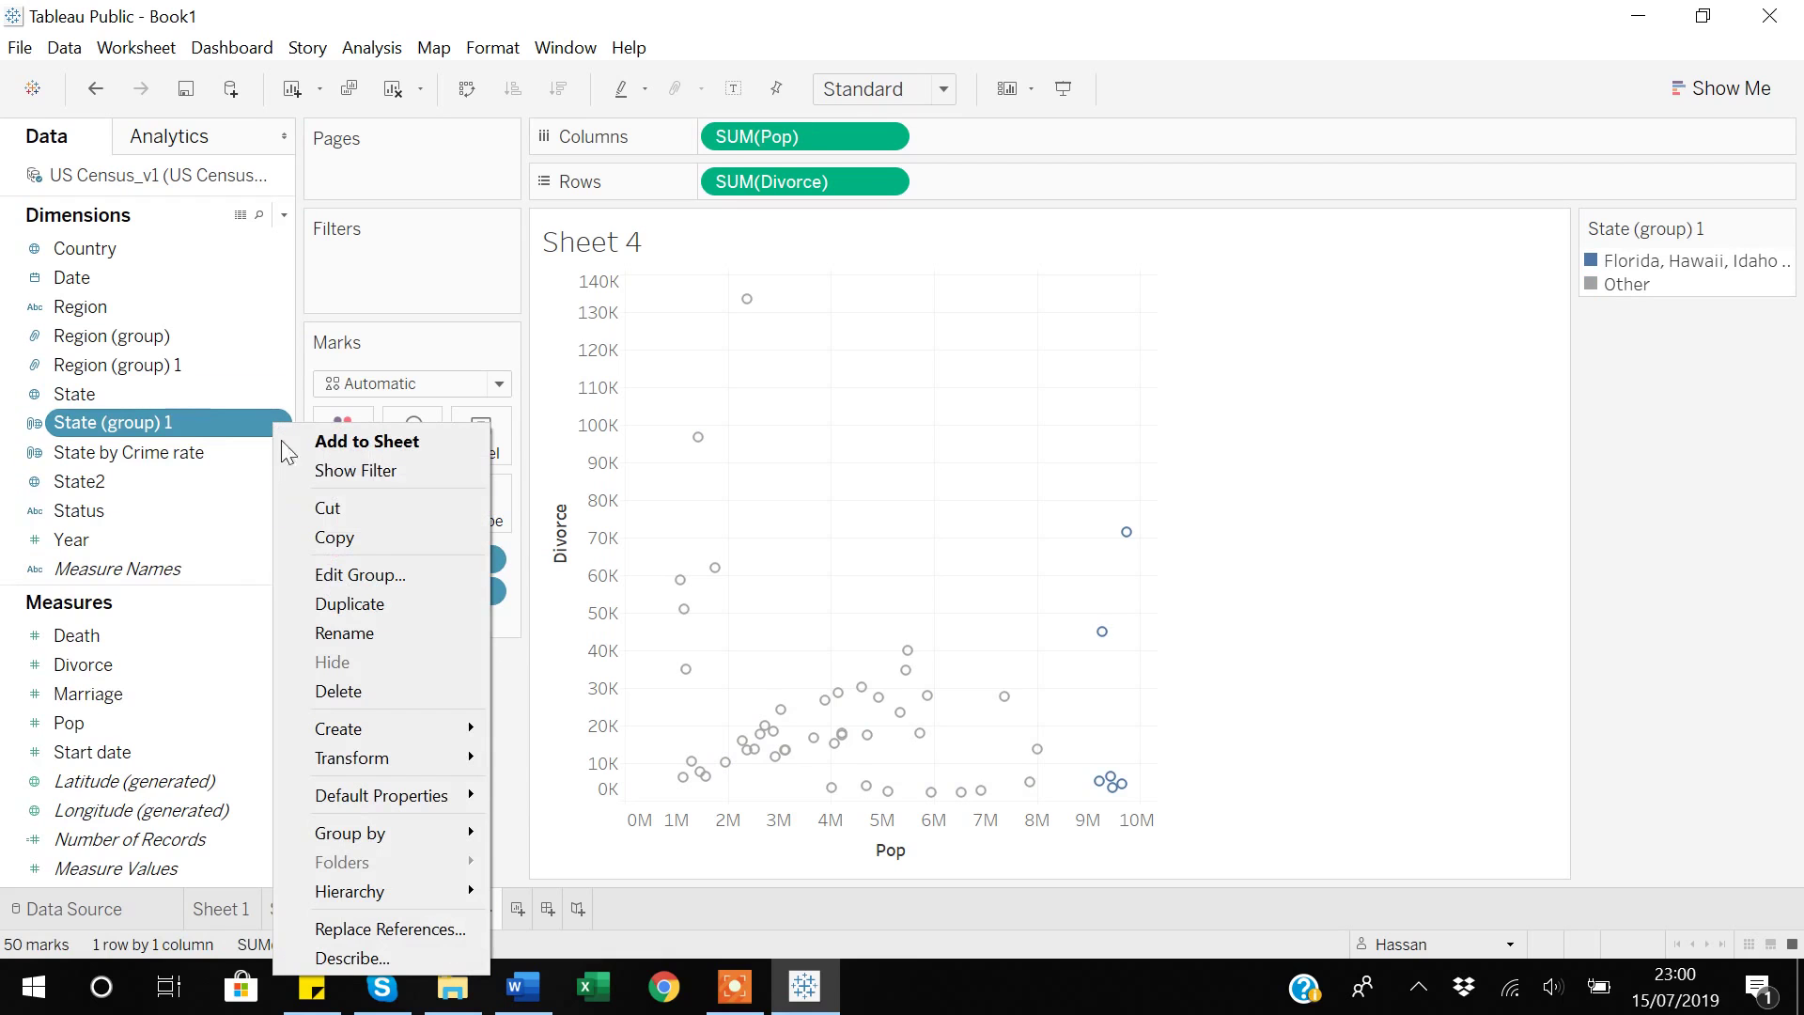
left_click(352, 575)
left_click(869, 306)
key("BackSpace")
key("BackSpace")
key("BackSpace")
key("BackSpace")
key("BackSpace")
key("BackSpace")
key("BackSpace")
key("BackSpace")
key("BackSpace")
key("BackSpace")
key("BackSpace")
key("BackSpace")
key("BackSpace")
key("BackSpace")
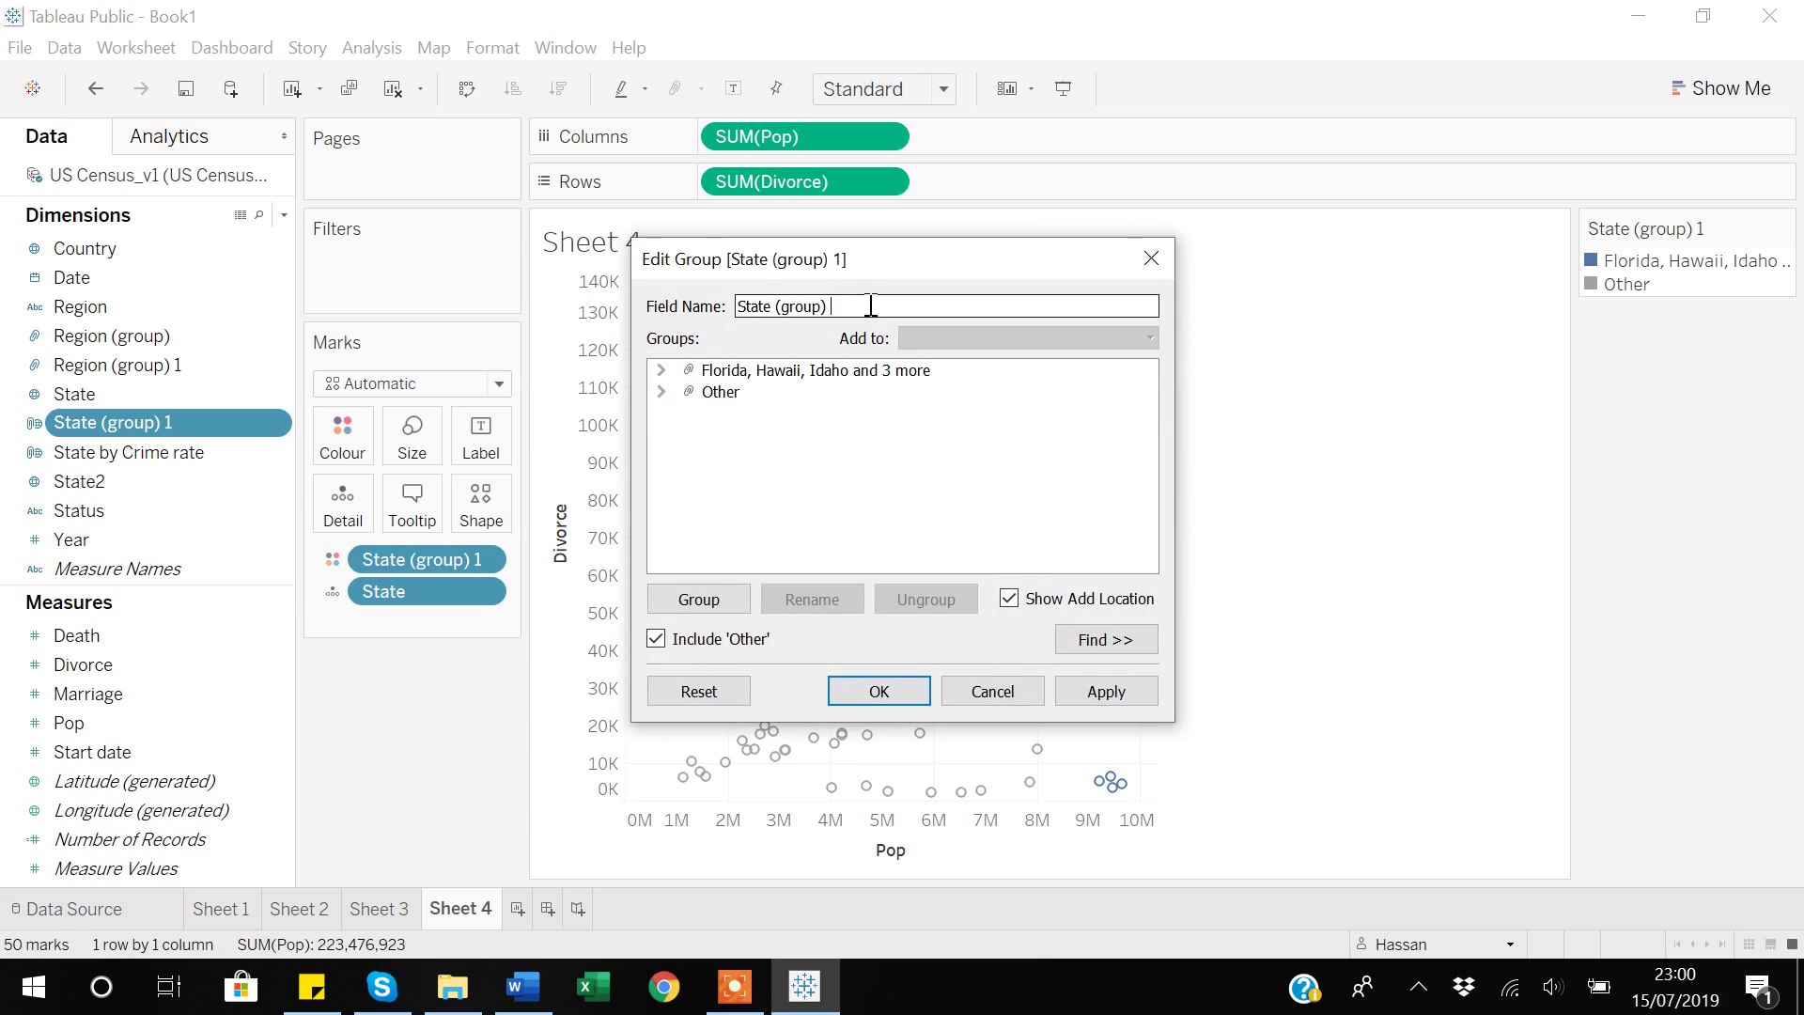
key("BackSpace")
type("Out")
type("lier")
type(" Sele")
key("BackSpace")
key("BackSpace")
key("BackSpace")
type("tates")
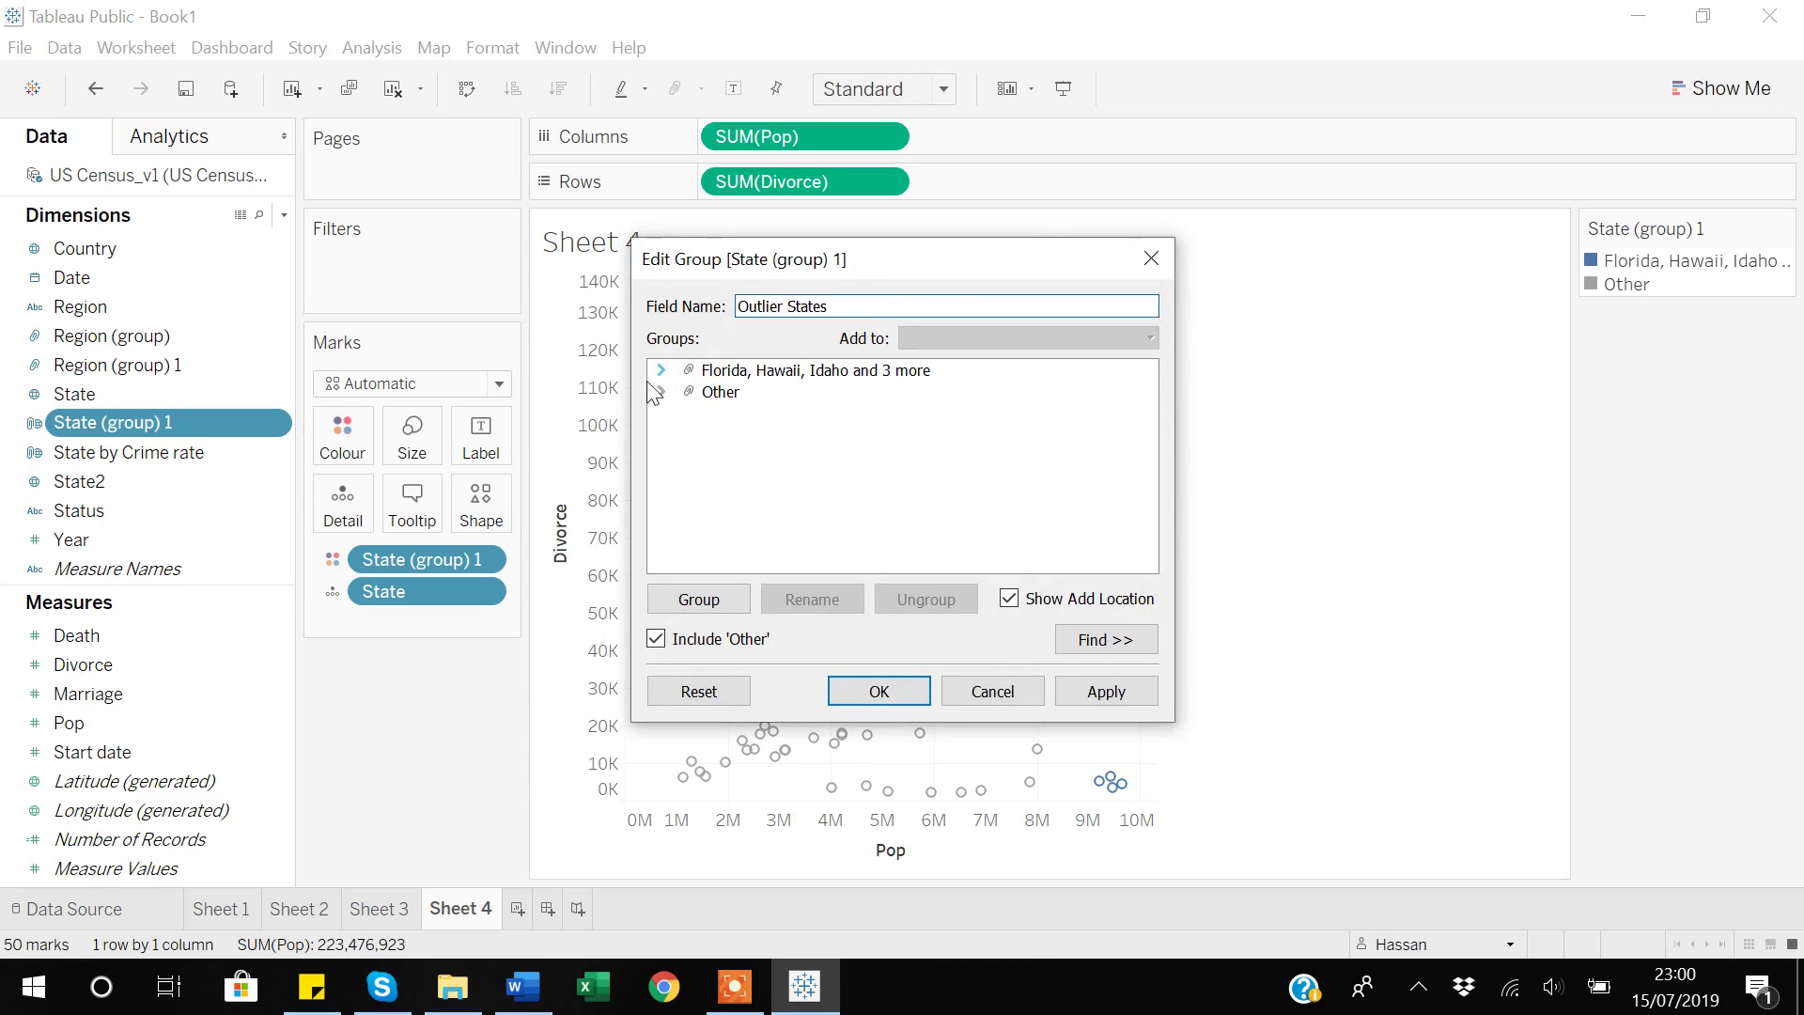
Expand both groups to review their members and rename the Florida, Hawaii, Idaho and 3 more group "Outliers".
left_click(660, 370)
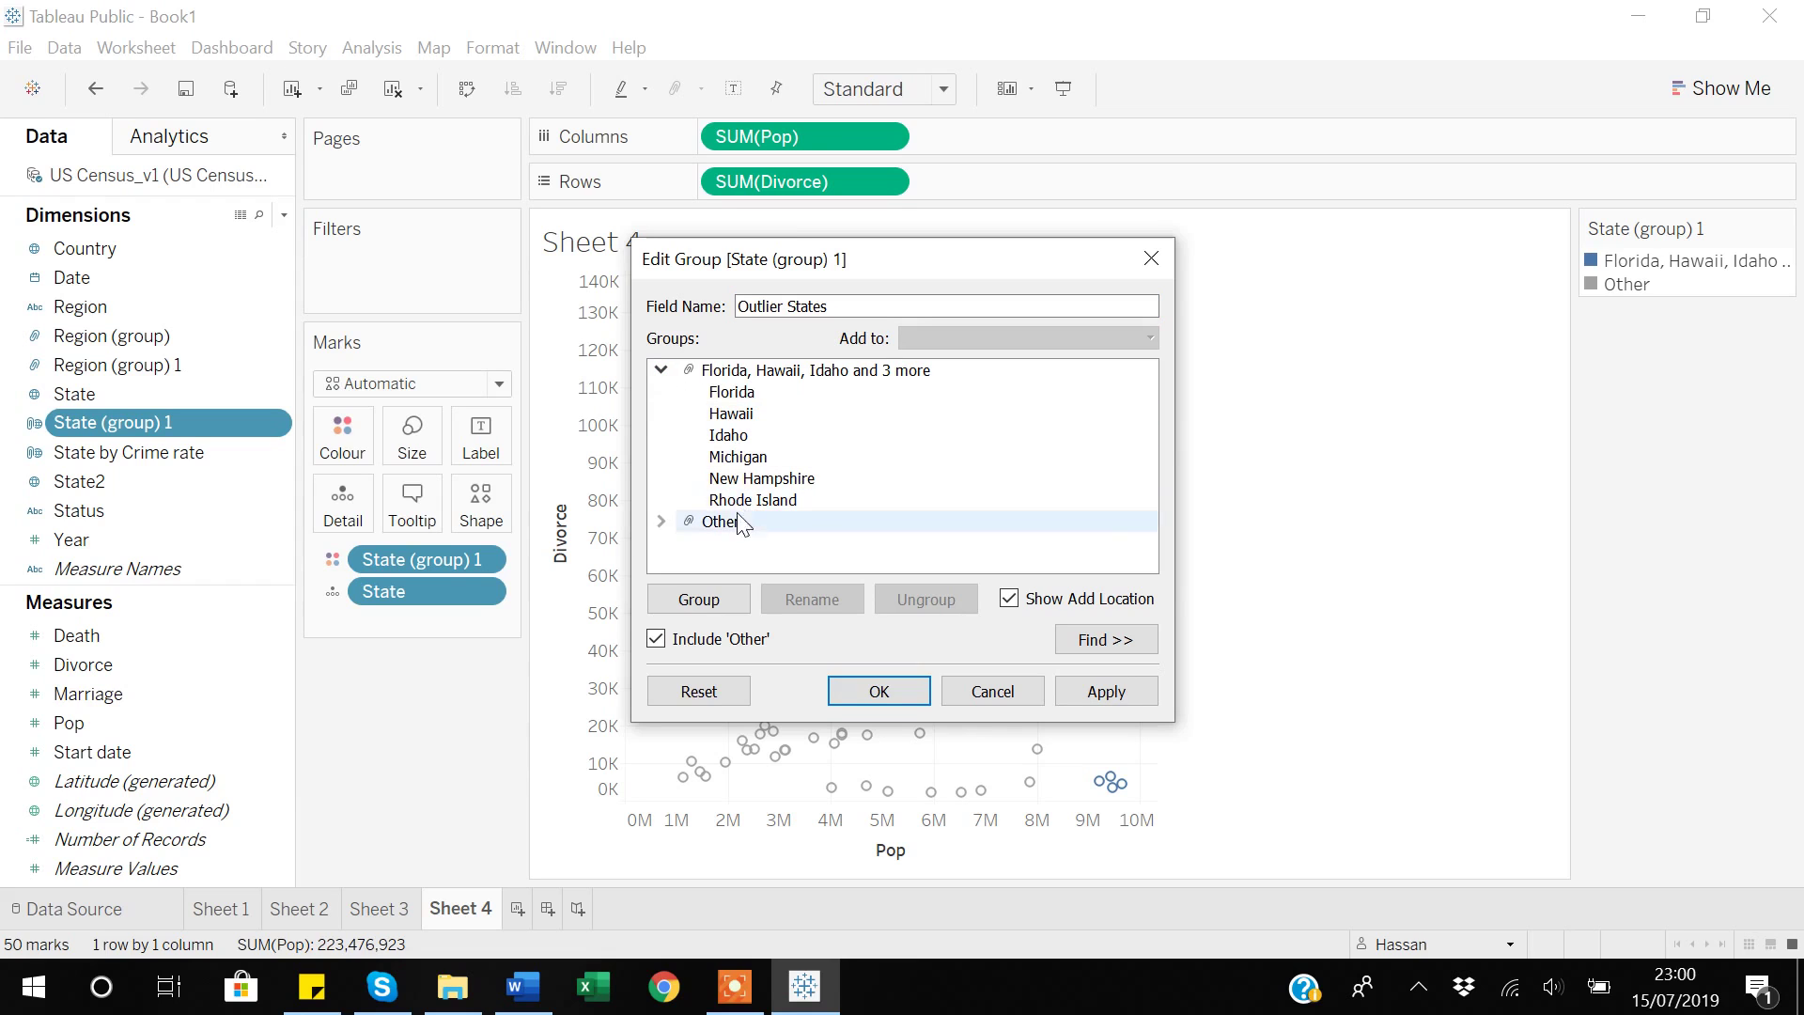
left_click(663, 522)
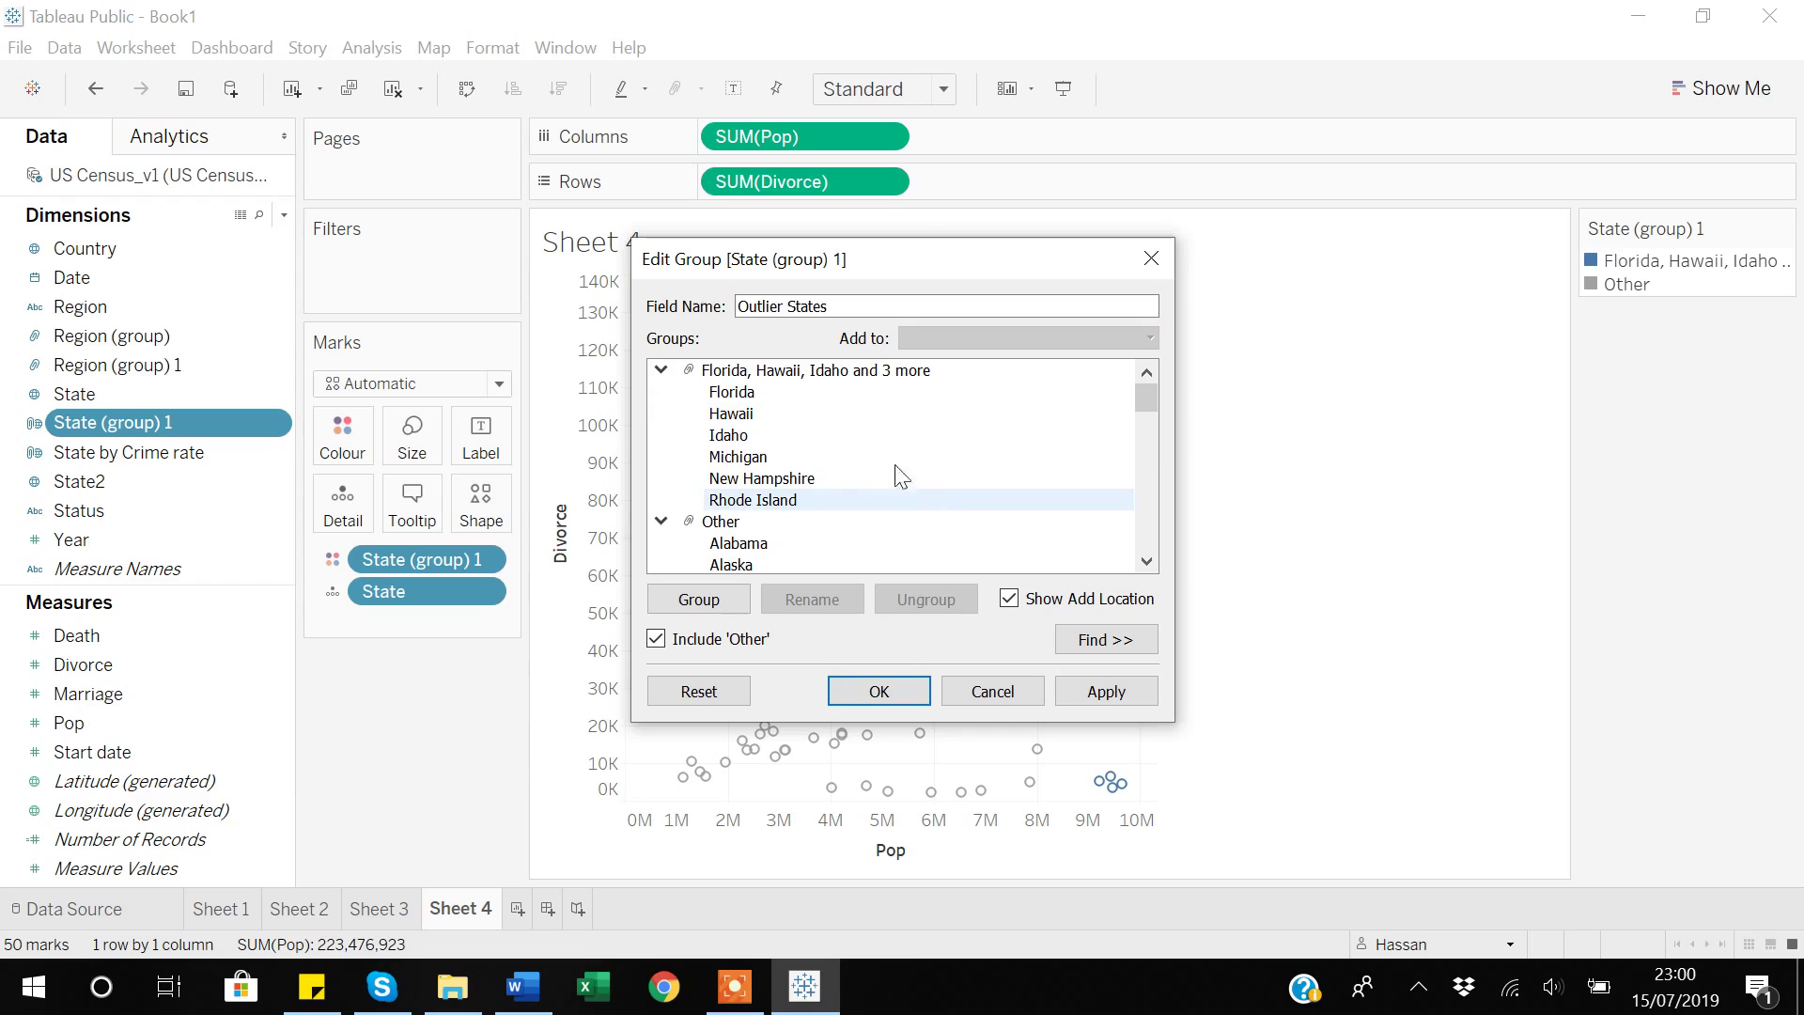
scroll(850, 479, "down", 8)
scroll(812, 465, "up", 8)
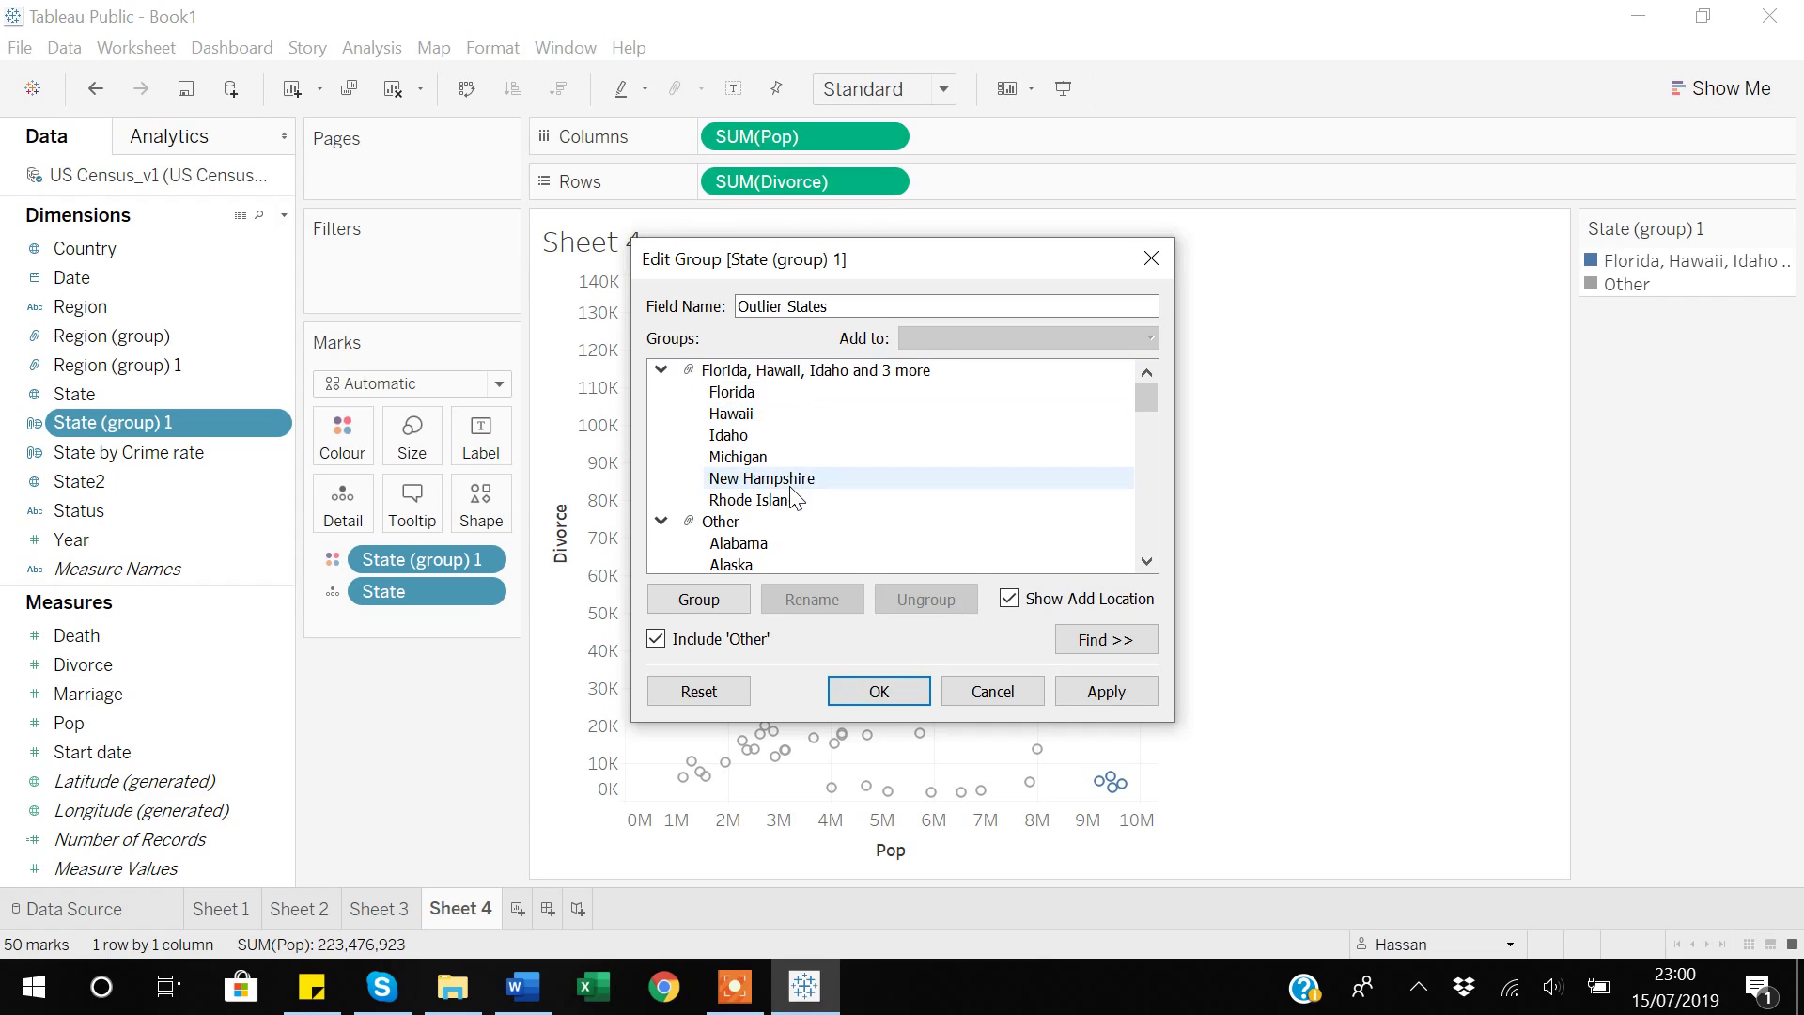
left_click(887, 370)
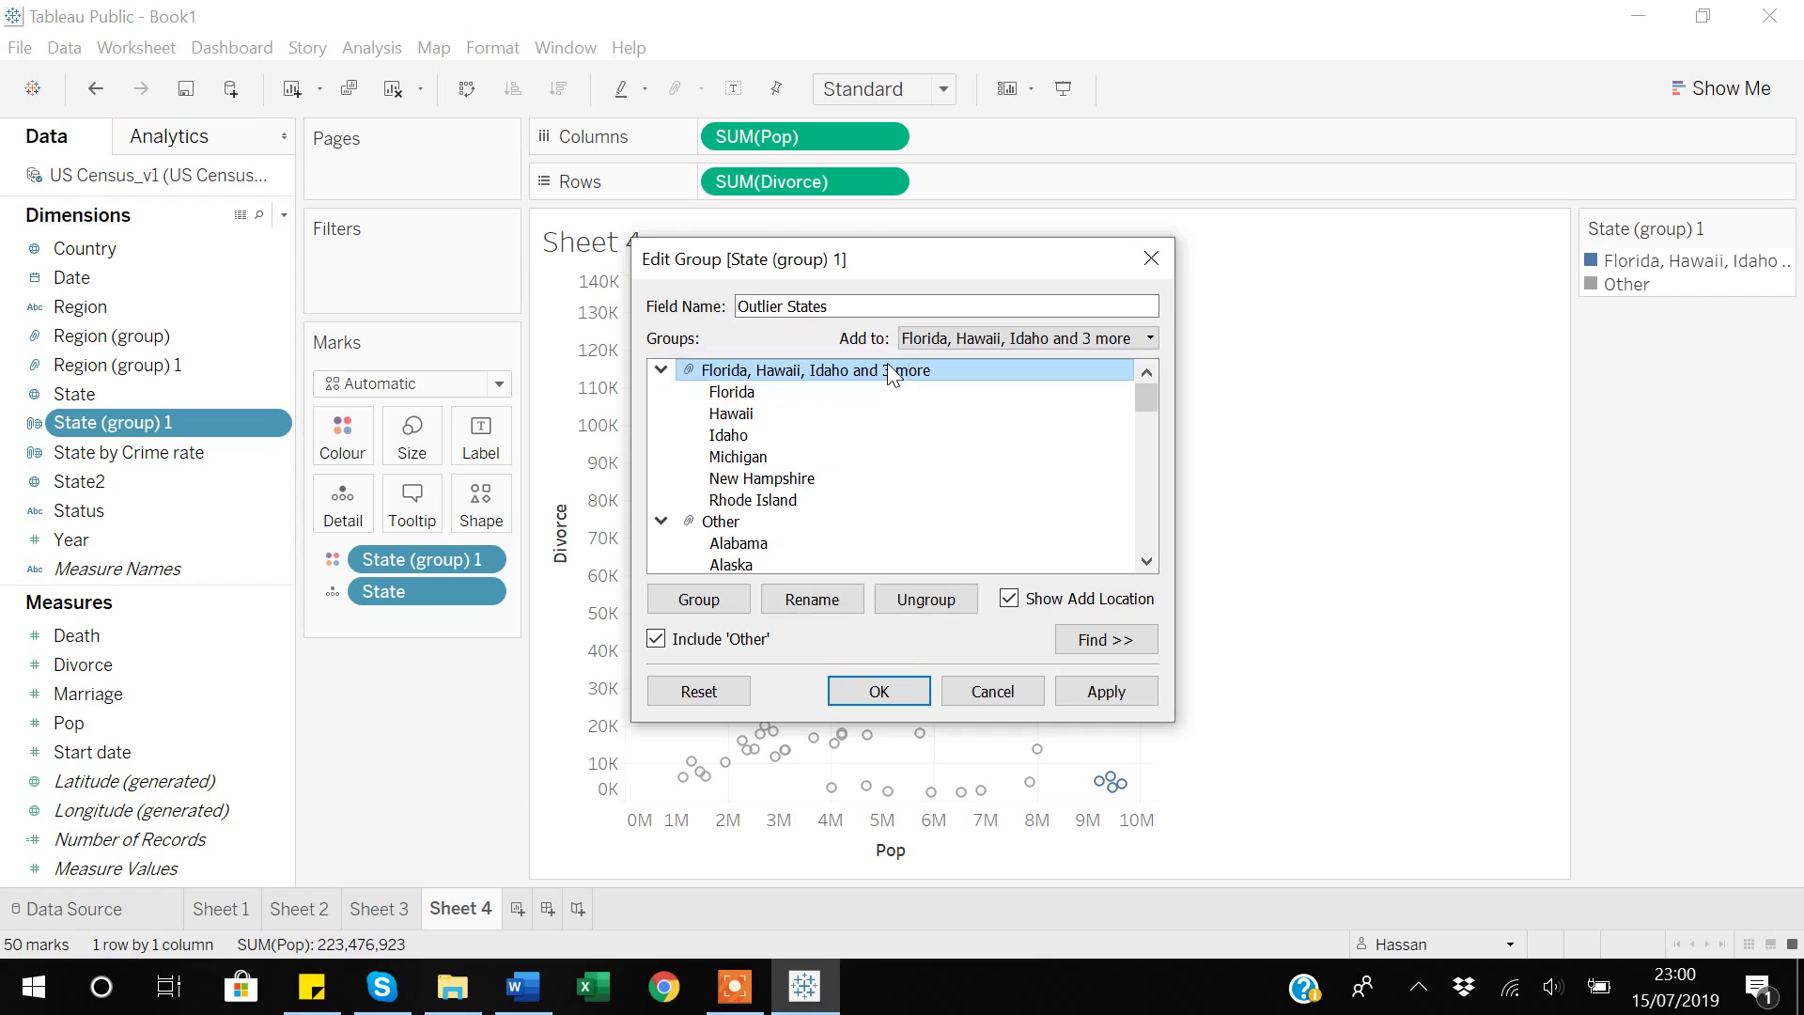
left_click(827, 598)
key("BackSpace")
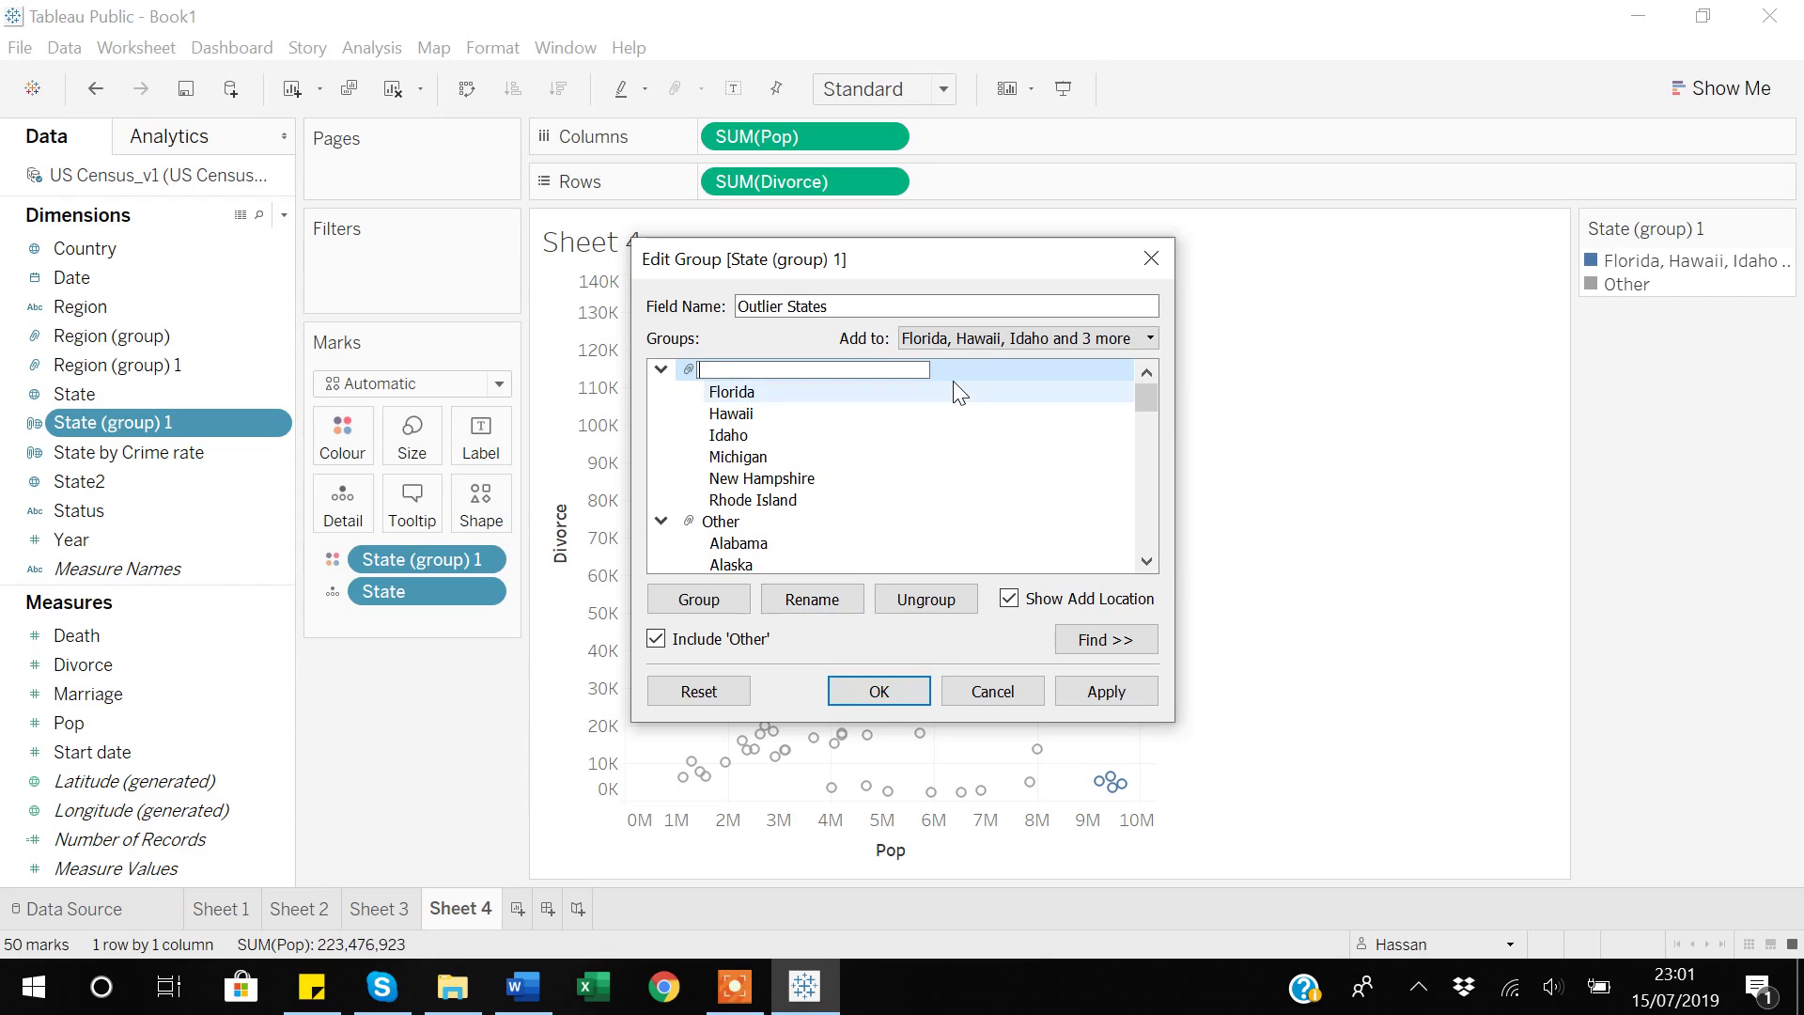
type("Outliers")
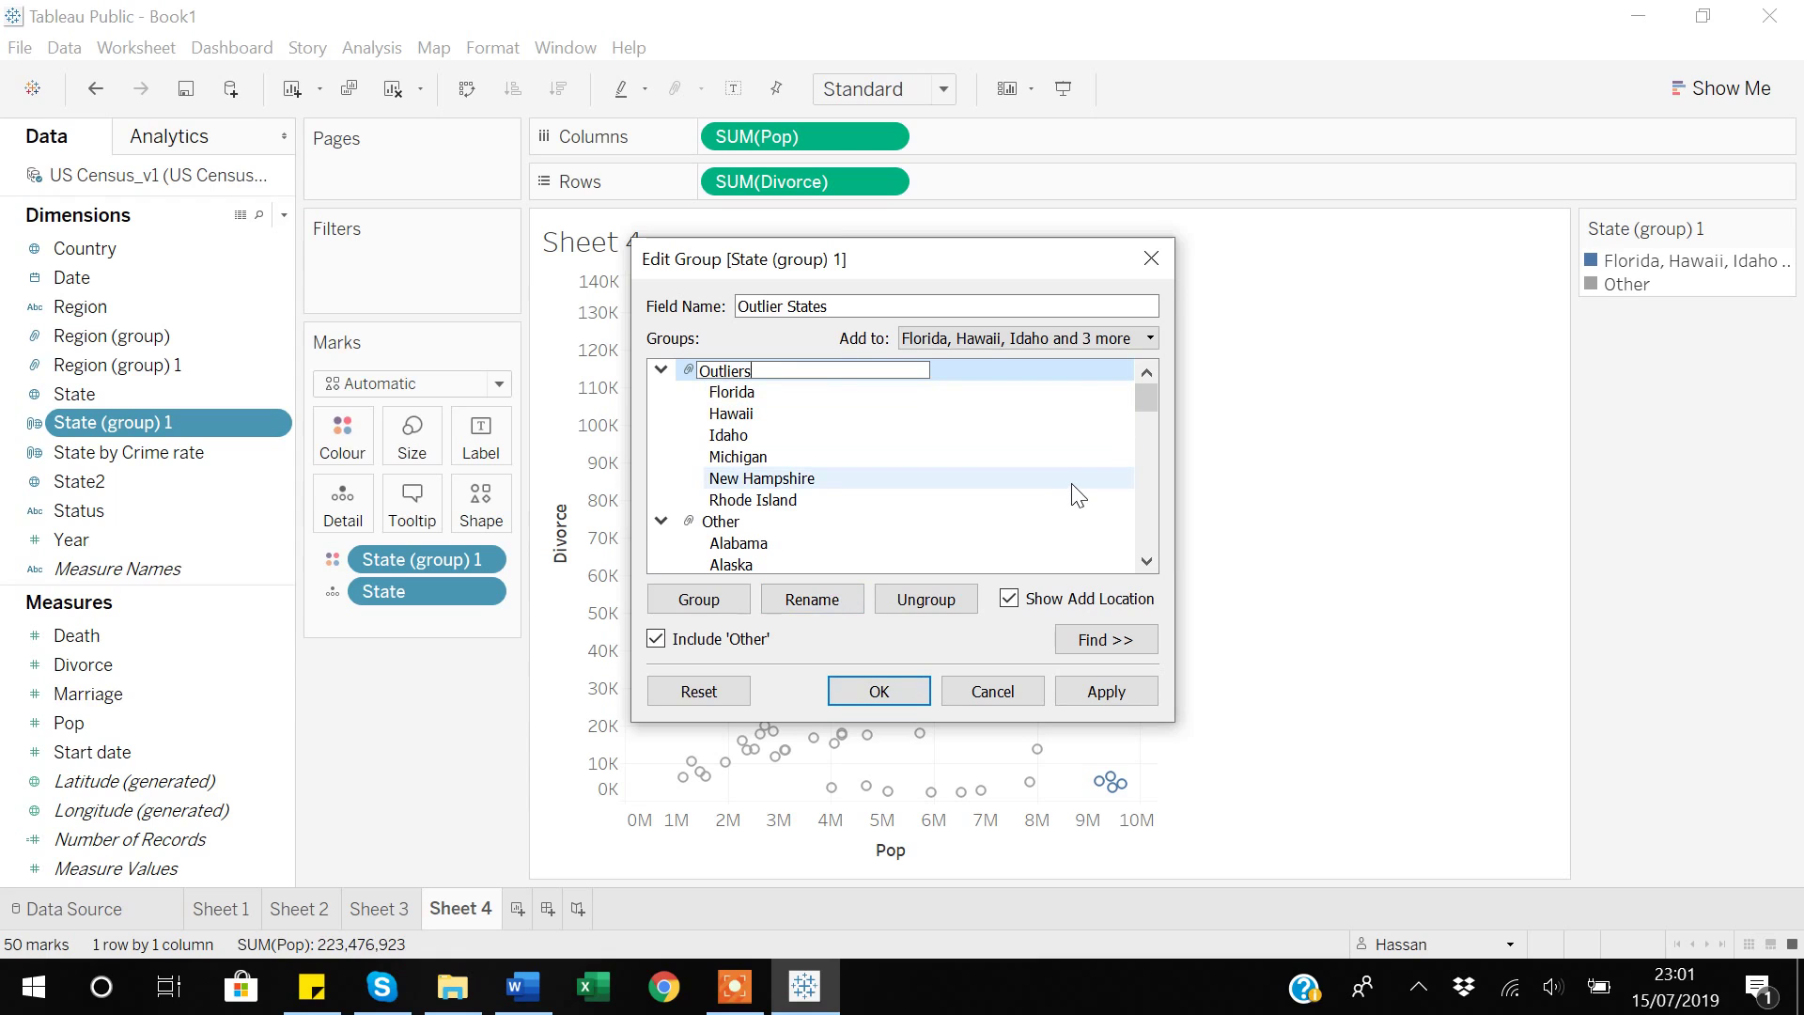
Rename the Other group "Not Outliers" and save the edited grouping.
left_click(722, 522)
left_click(738, 521)
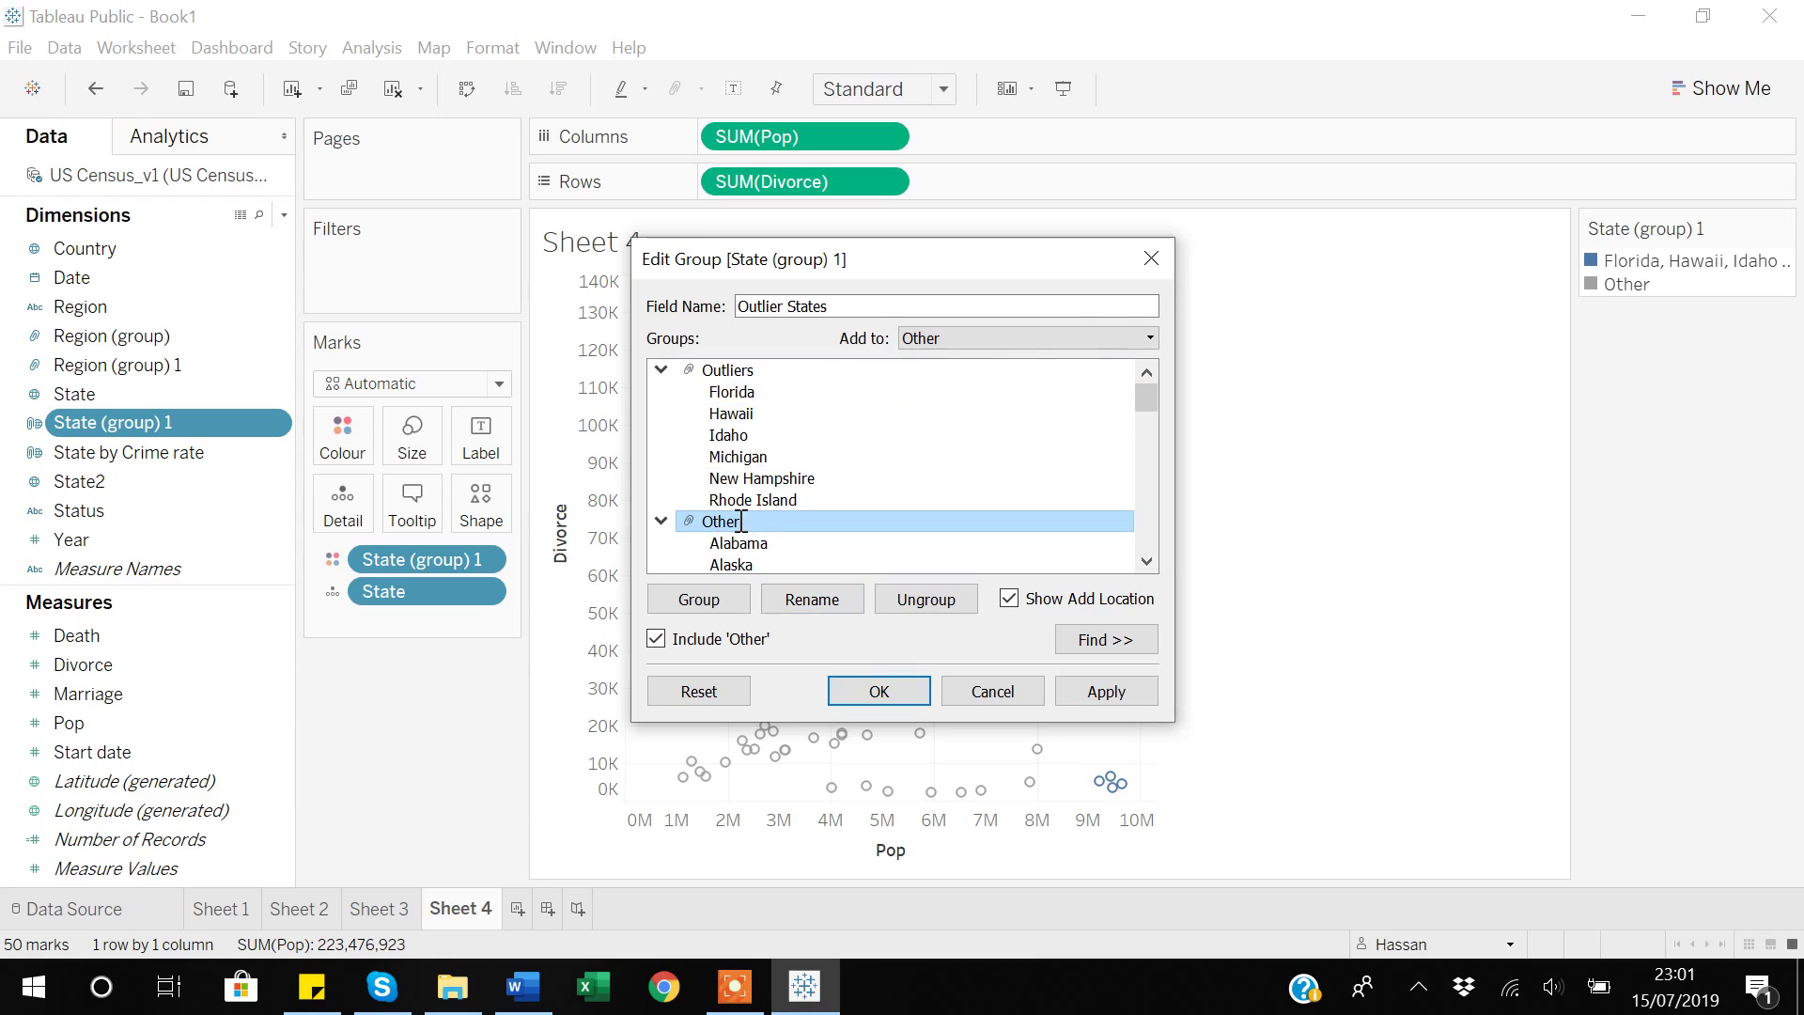
key("BackSpace")
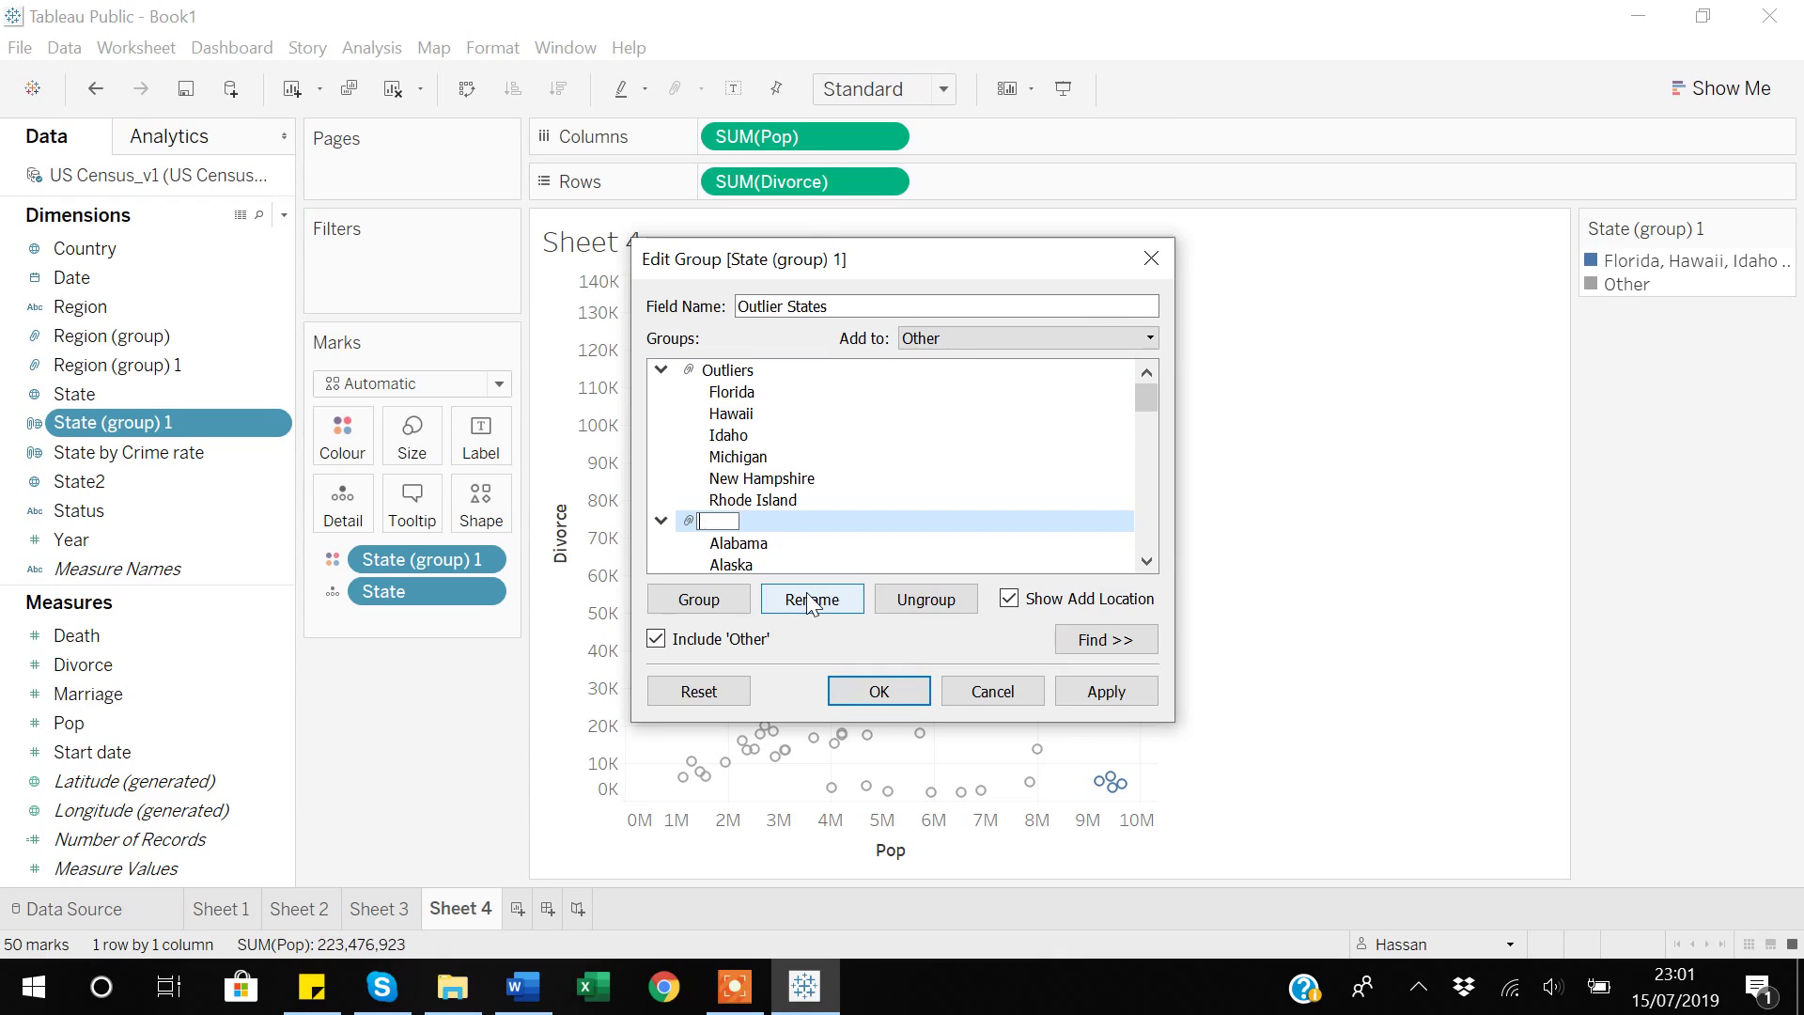
type("Not Outliers")
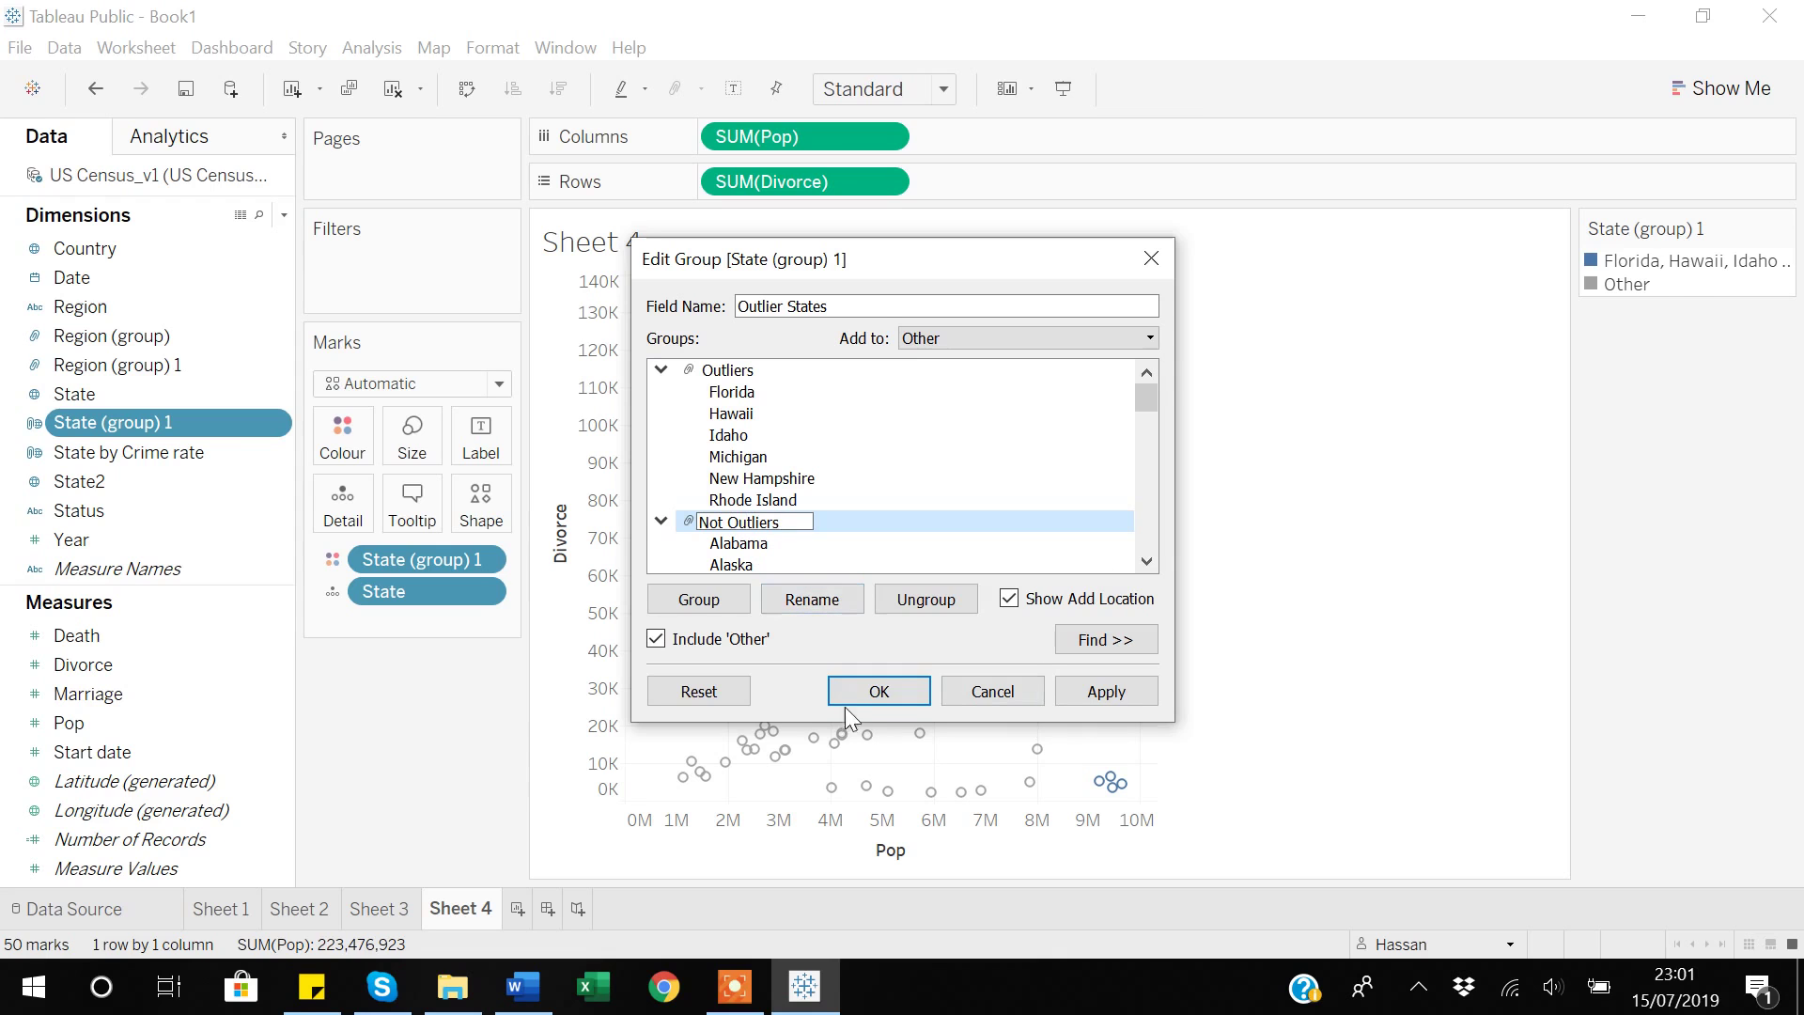
left_click(879, 691)
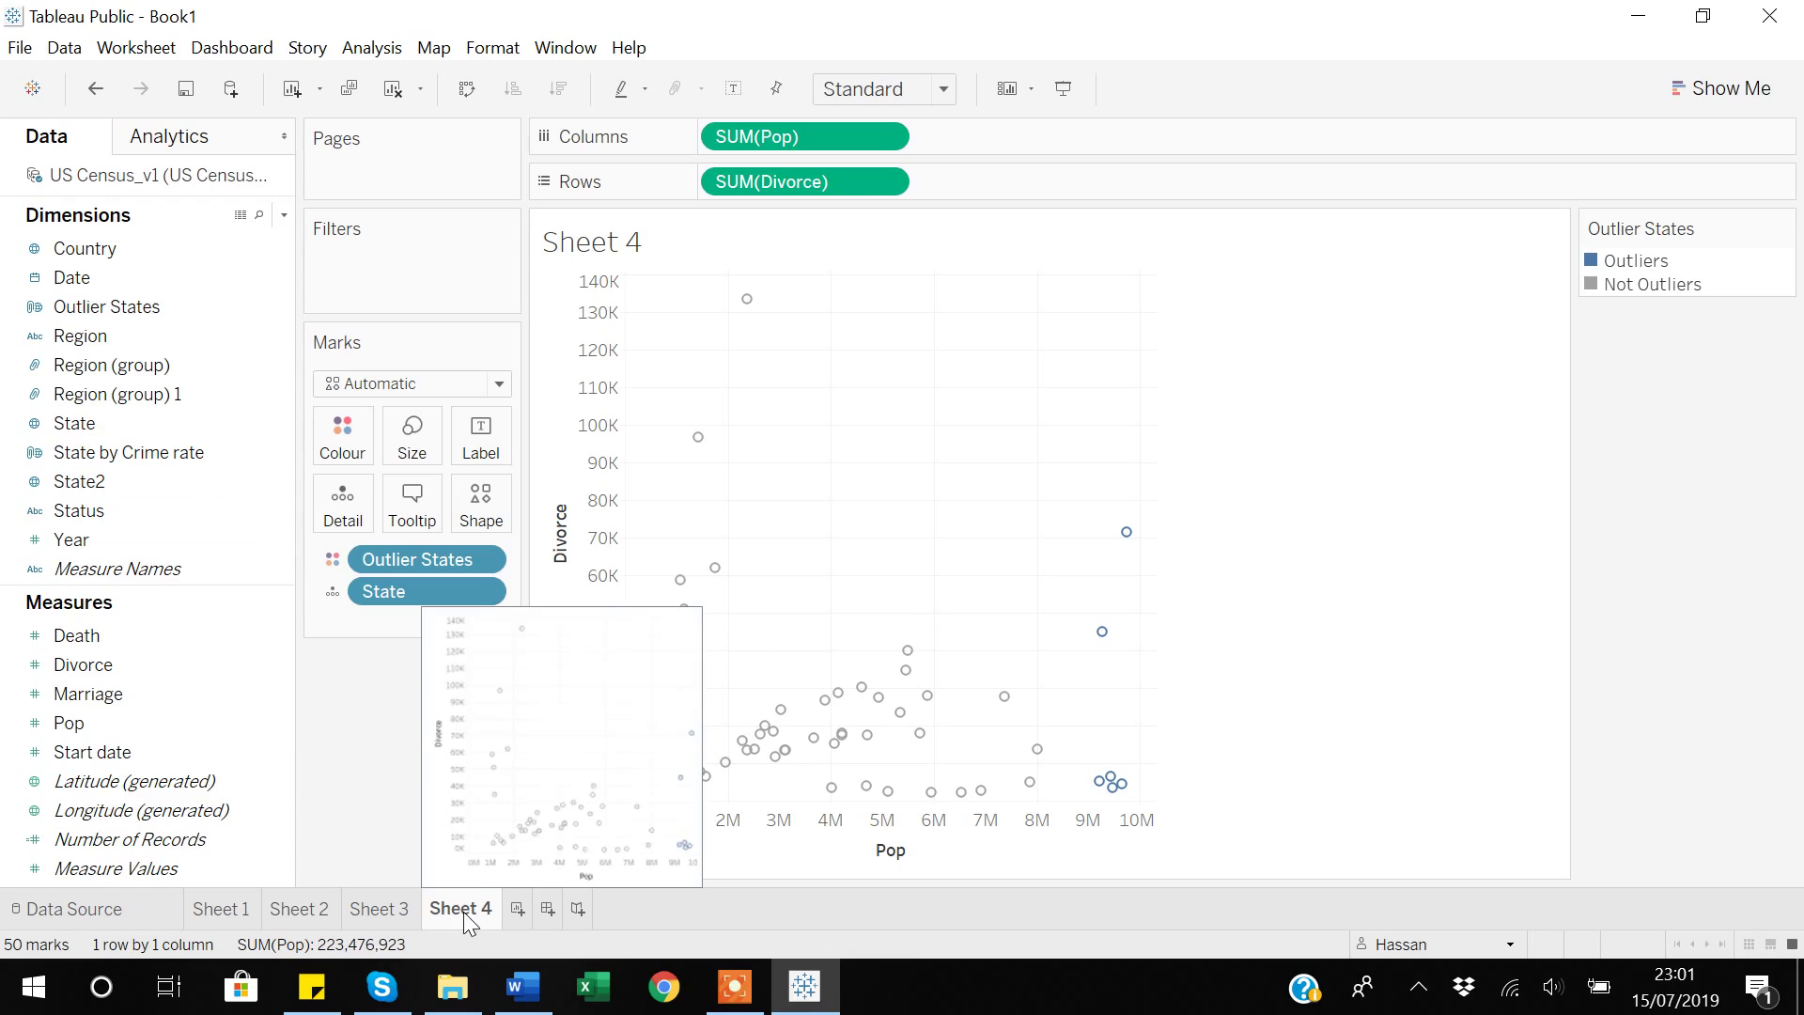
Create a new worksheet and build a bar chart with the sum of Divorce on Columns and Outlier States on Rows.
left_click(516, 908)
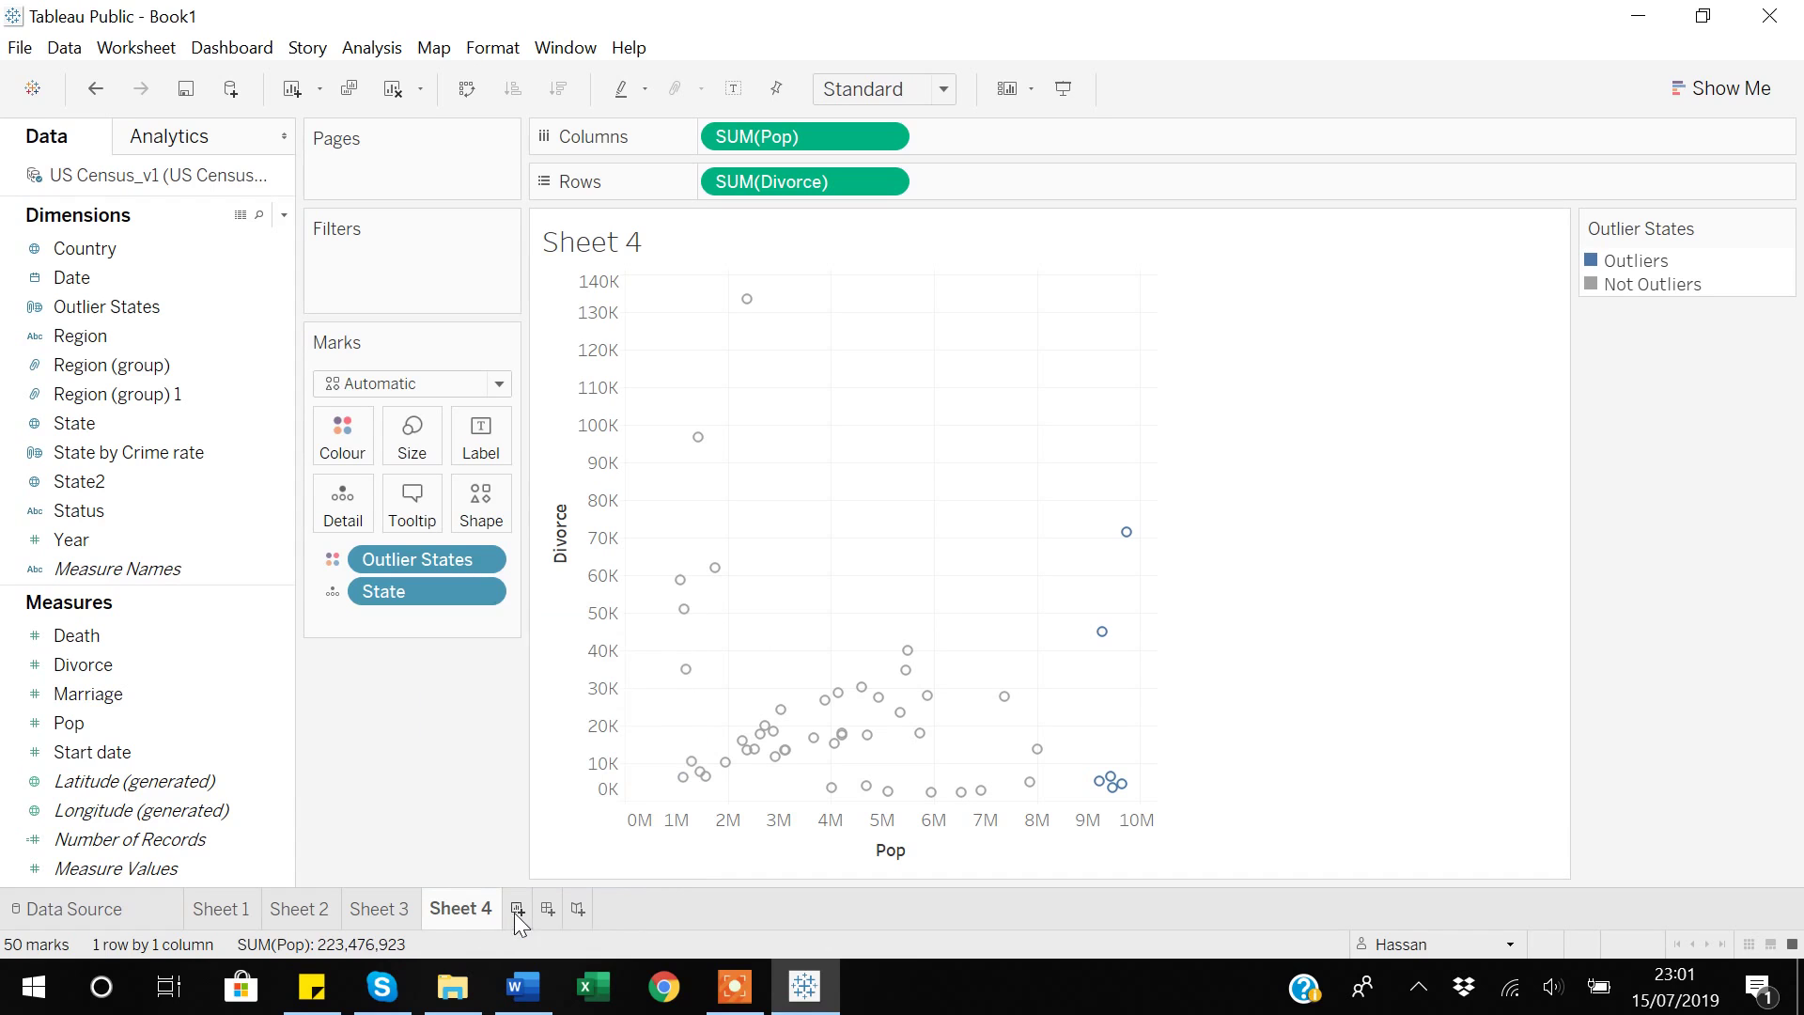
left_click(186, 450)
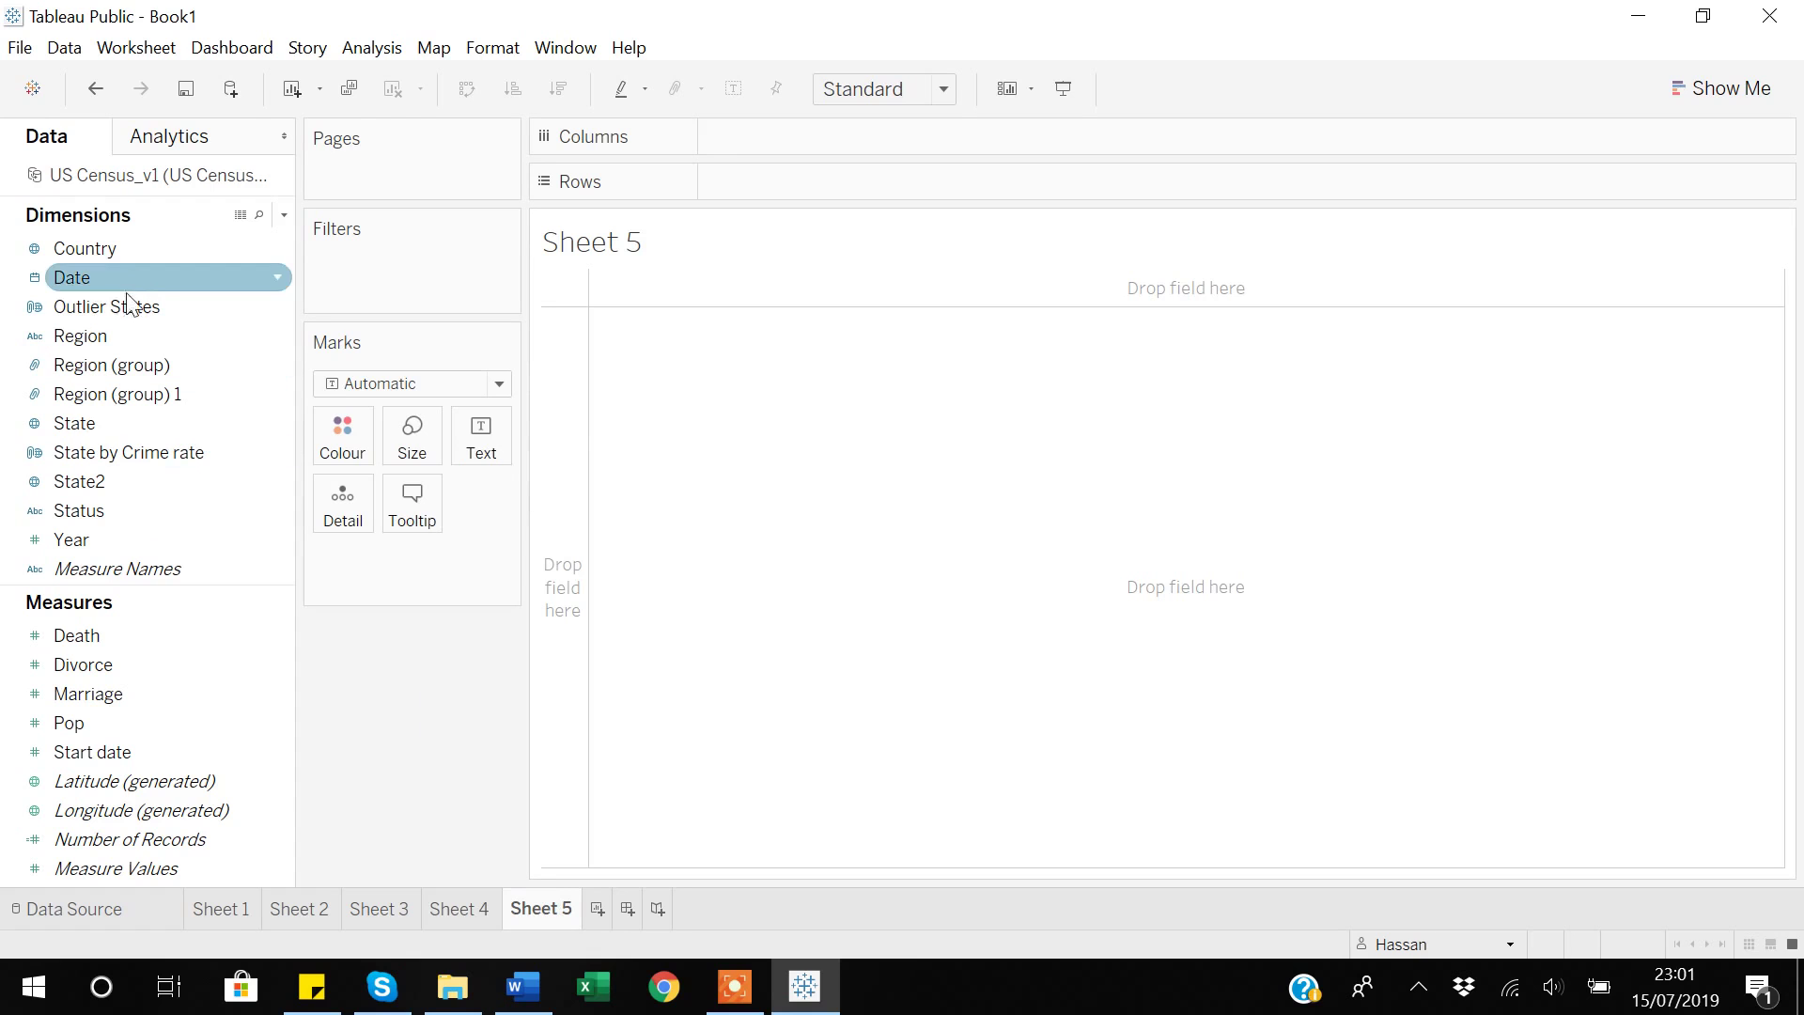
left_click_drag(126, 305, 798, 188)
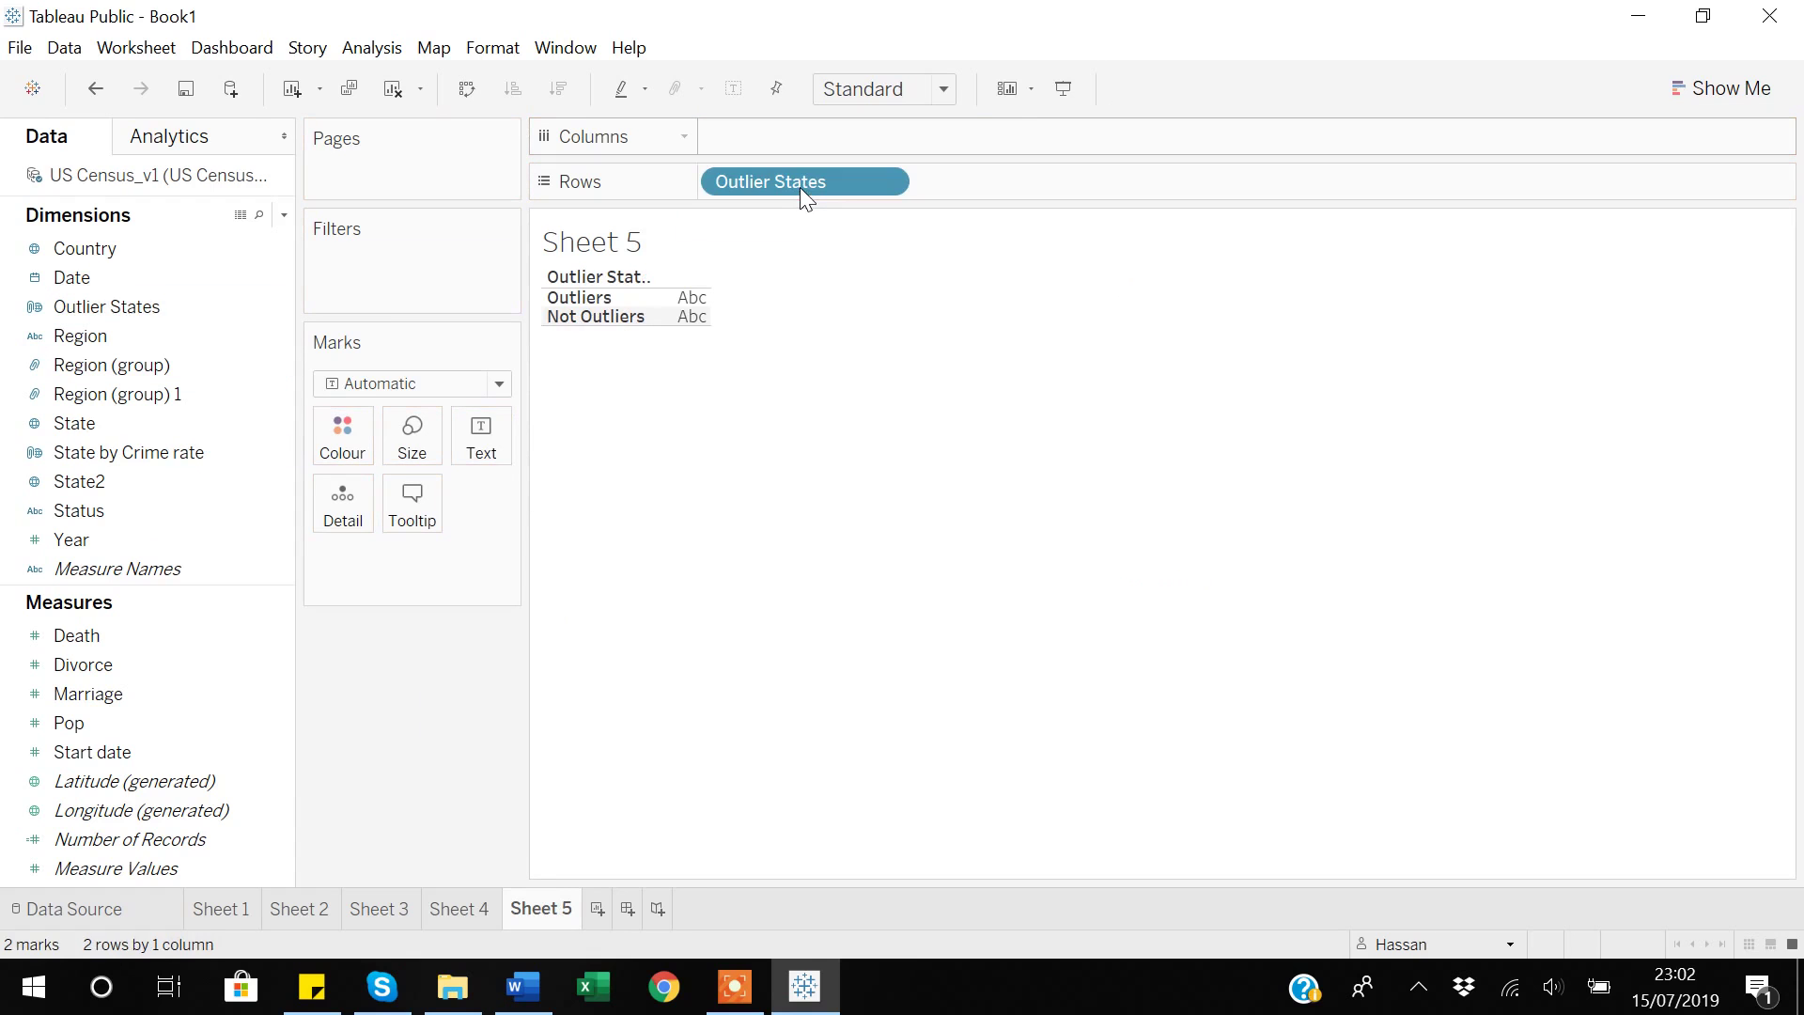
left_click(68, 550)
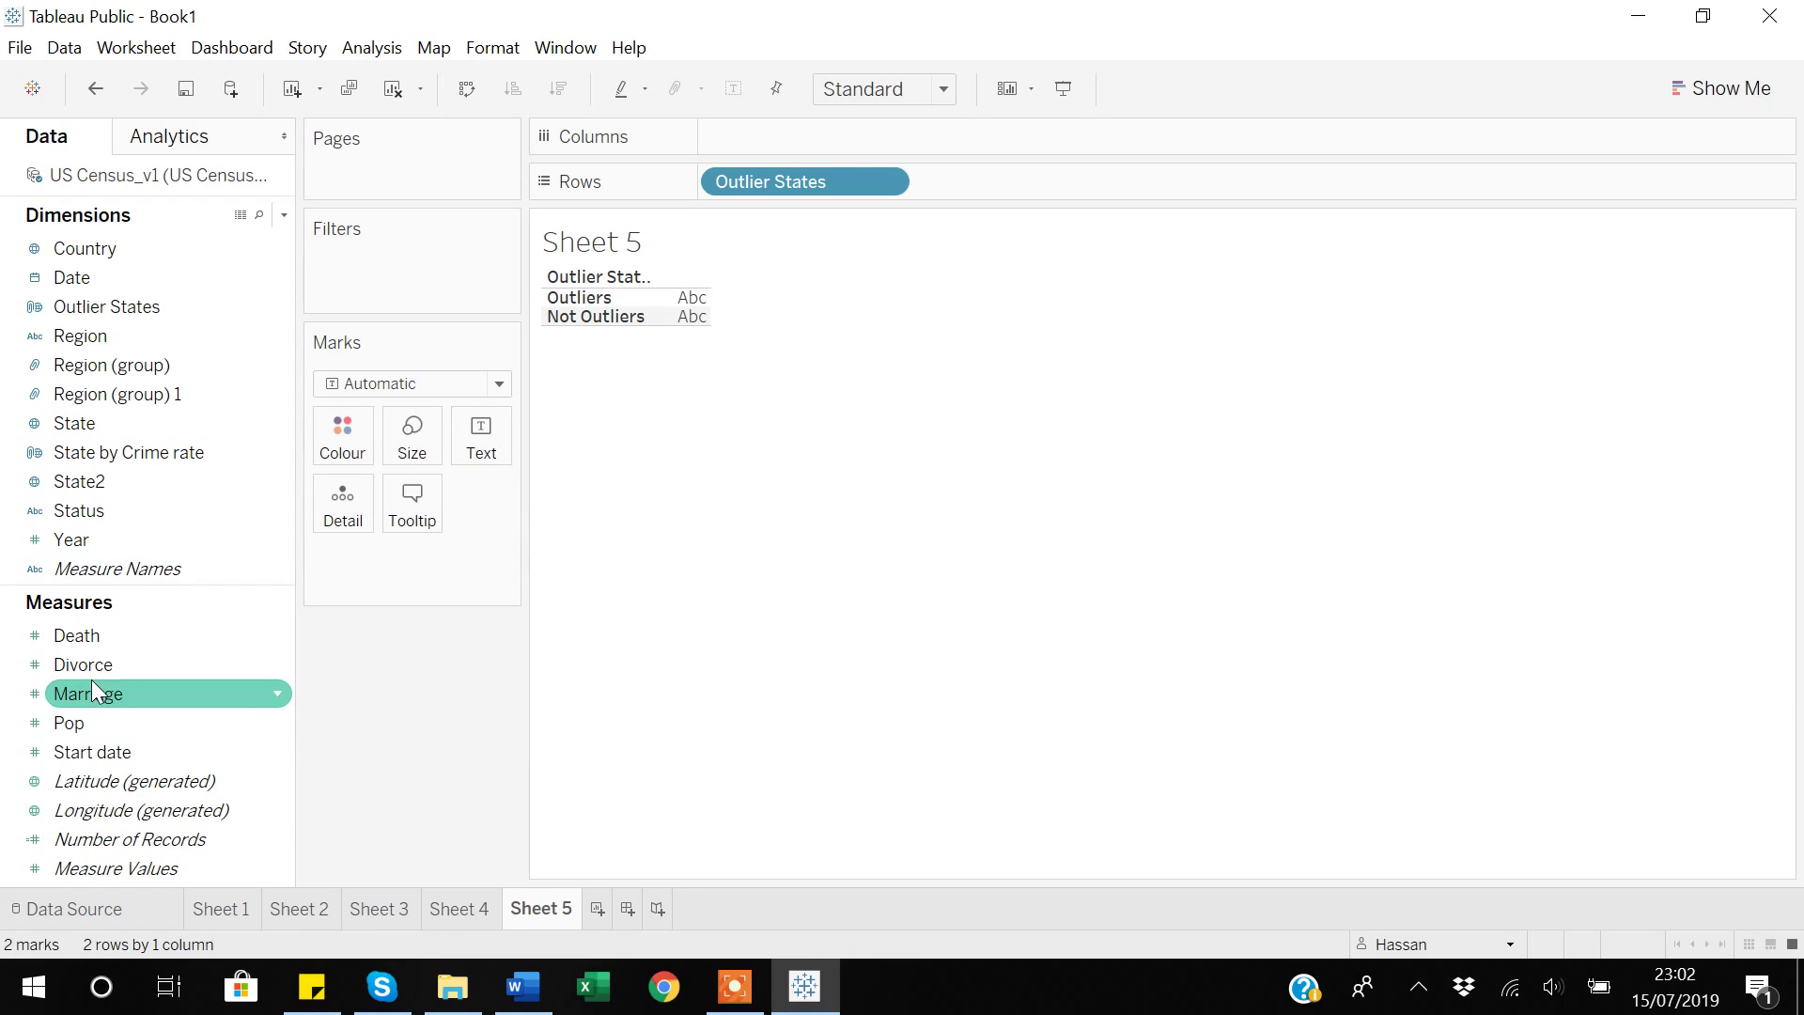
left_click_drag(84, 665, 776, 145)
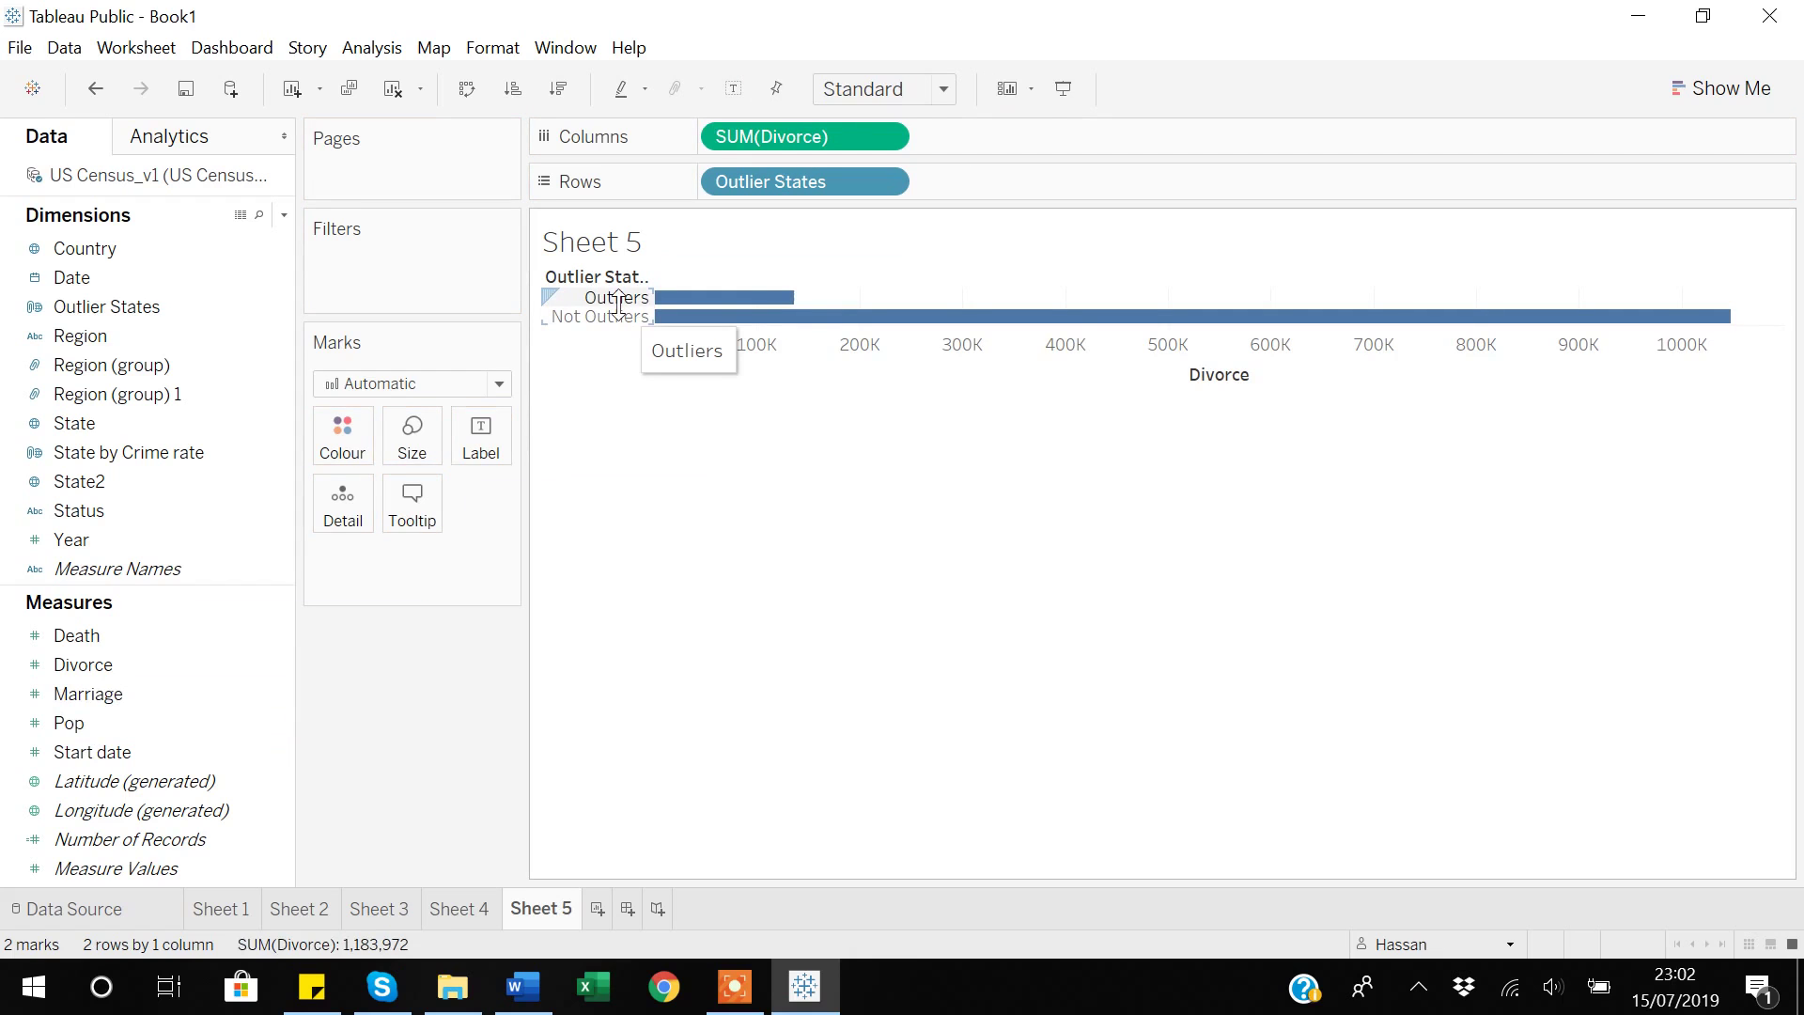
mouse_move(794, 302)
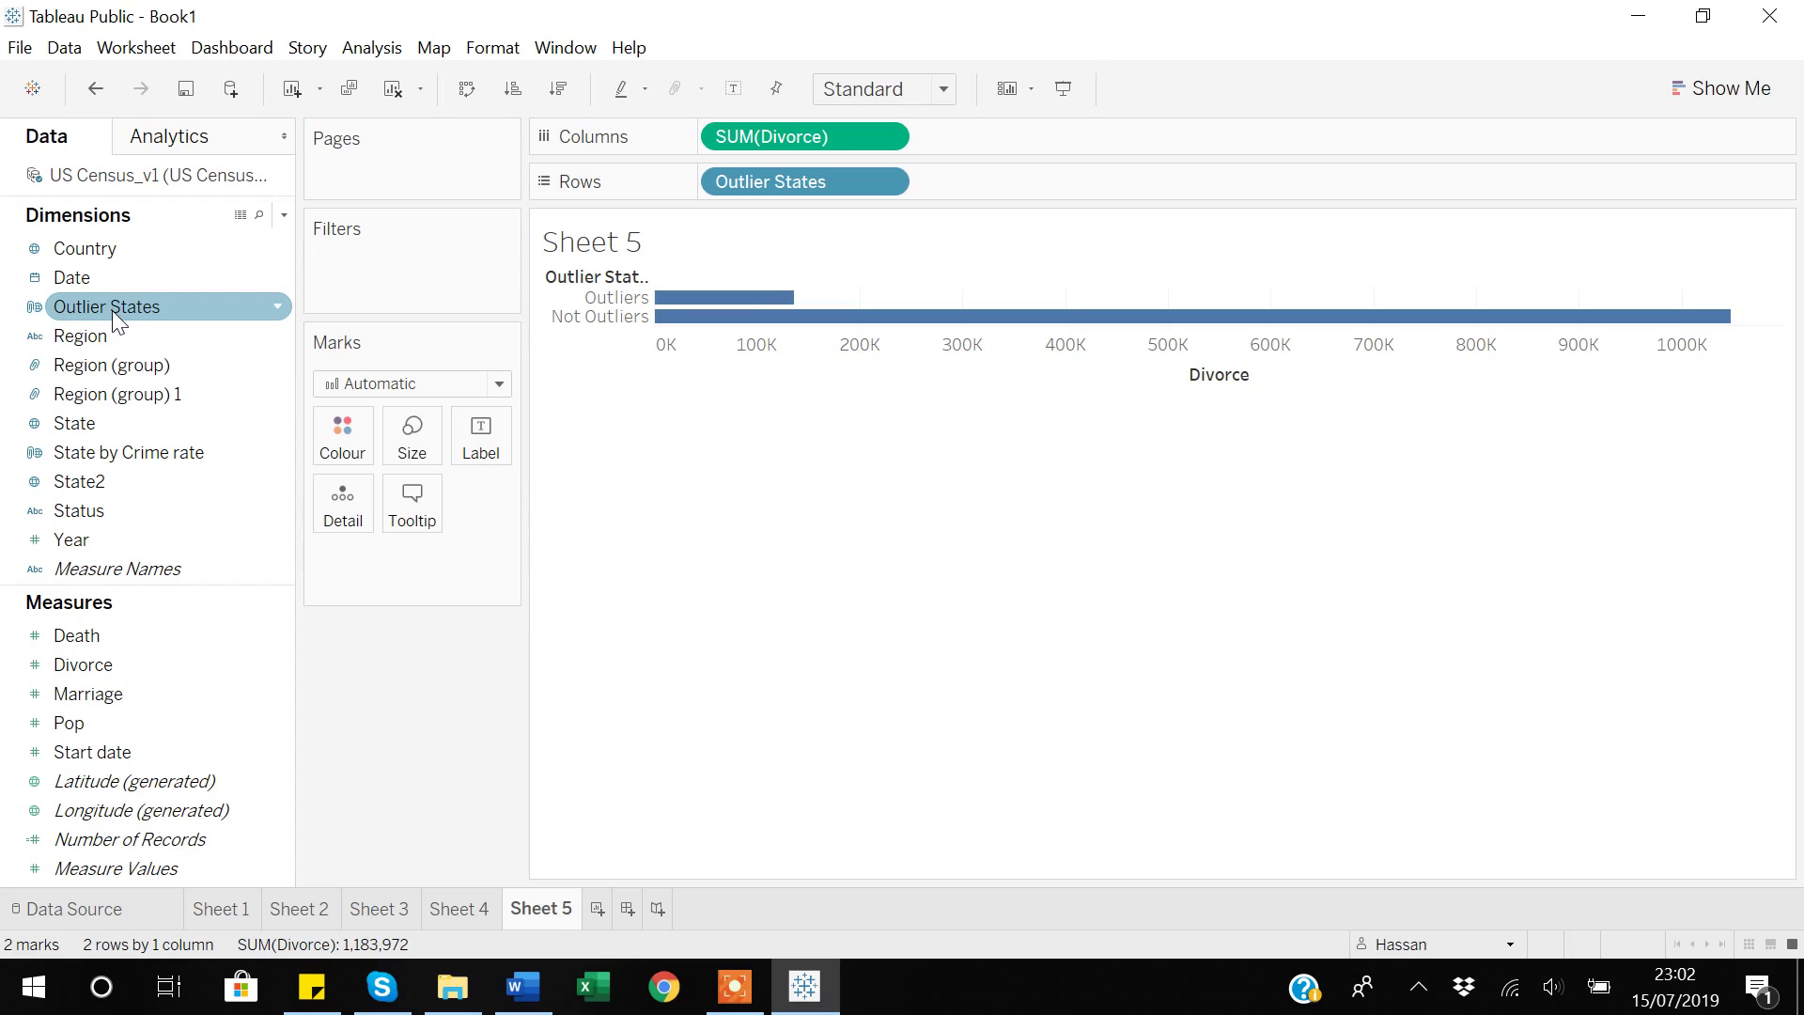
Combine Outlier States with Region into a hierarchy, keeping the suggested name "Region, Outlier States".
left_click_drag(111, 308, 113, 349)
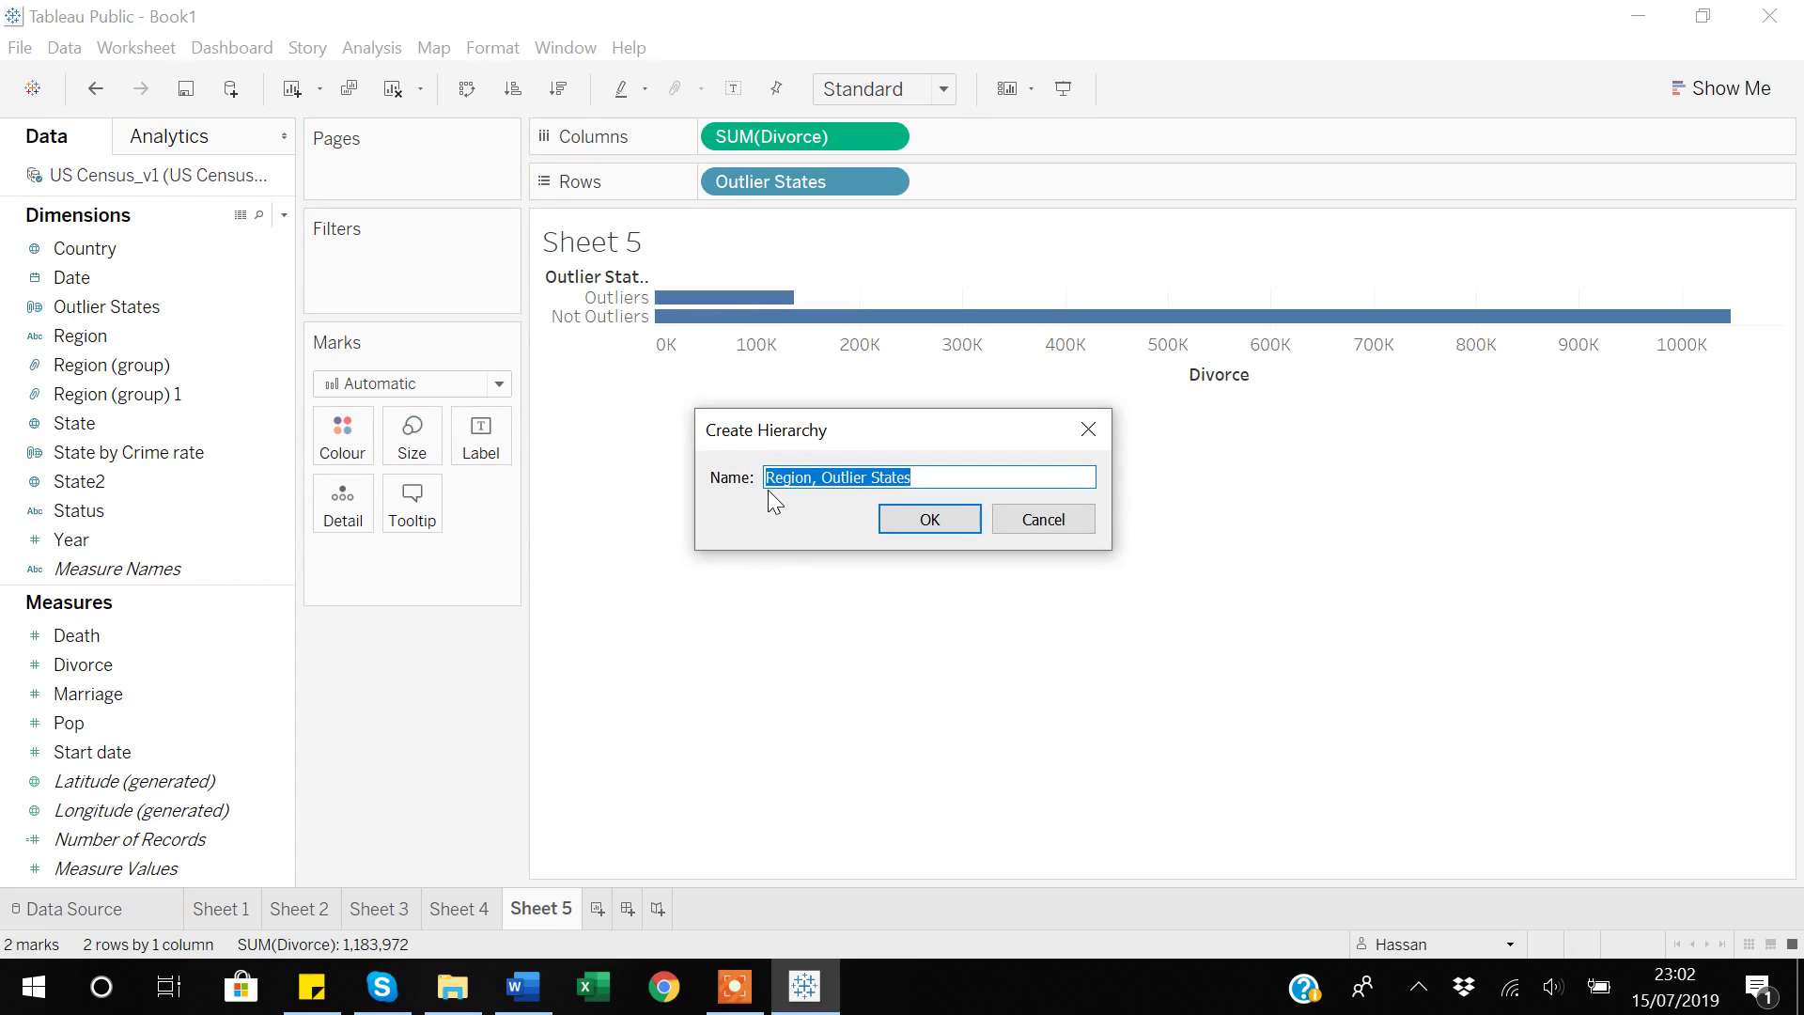
left_click(930, 520)
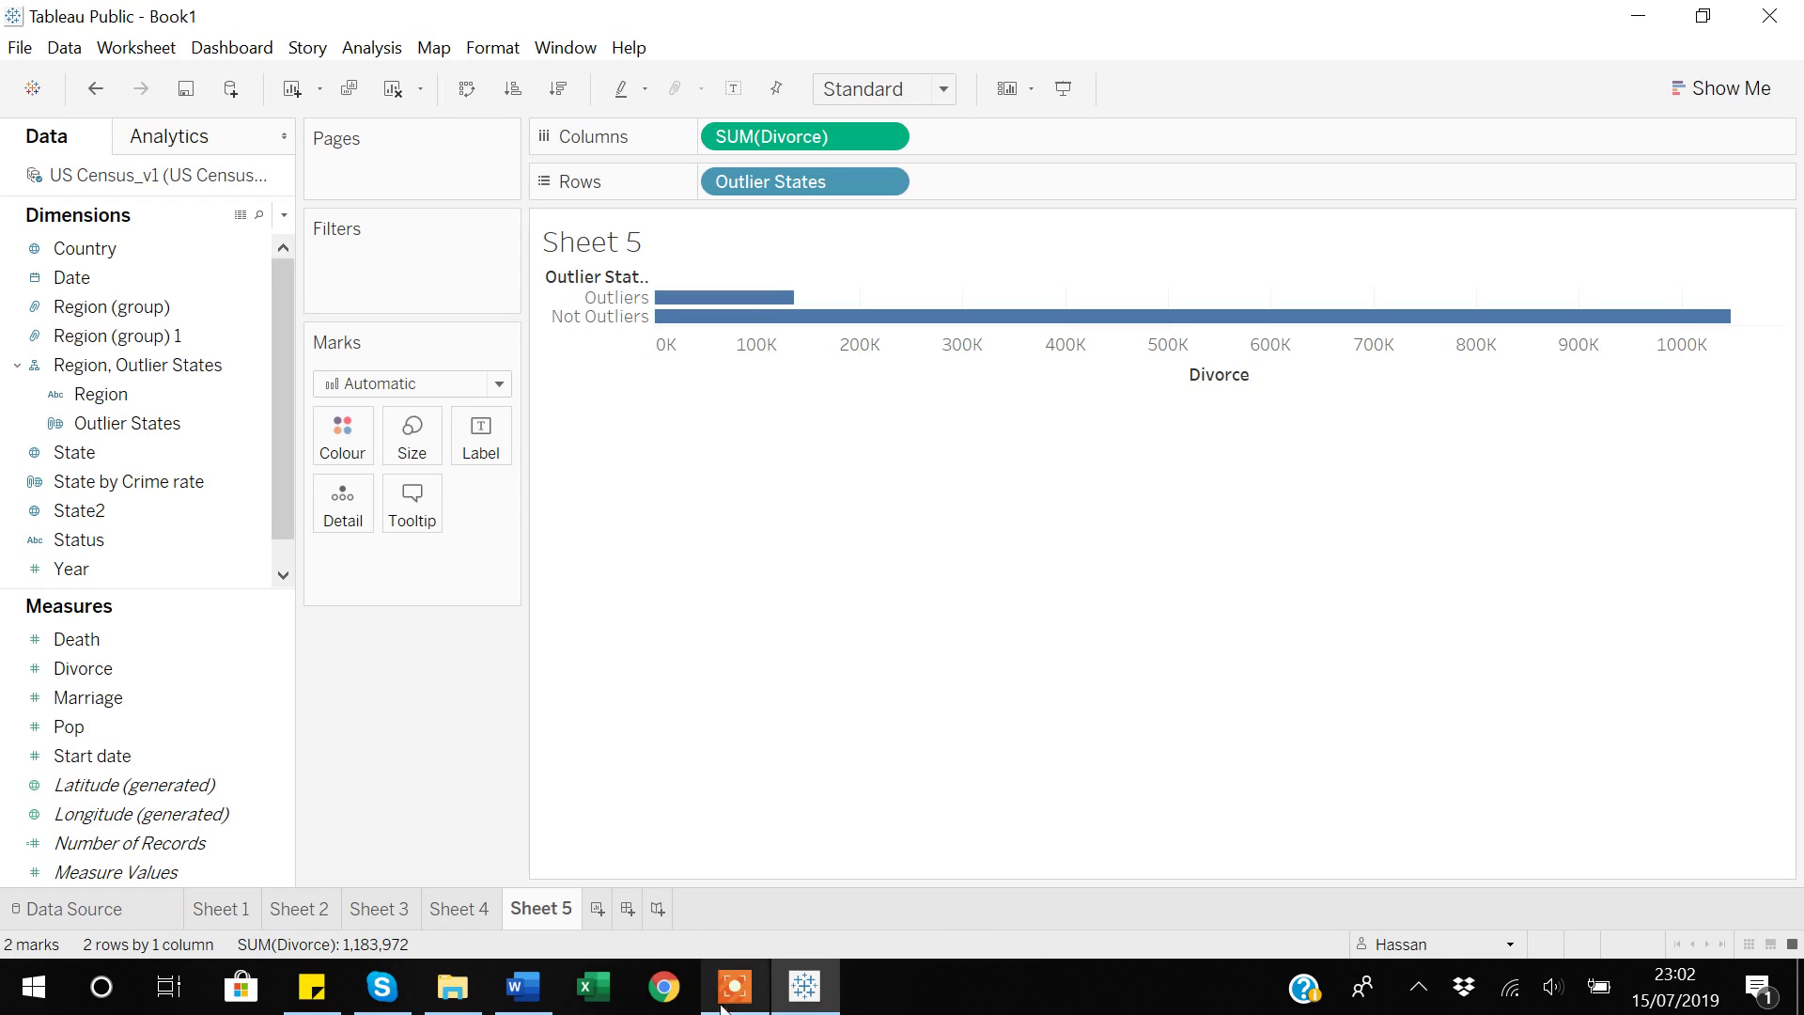
mouse_move(747, 1010)
mouse_move(674, 937)
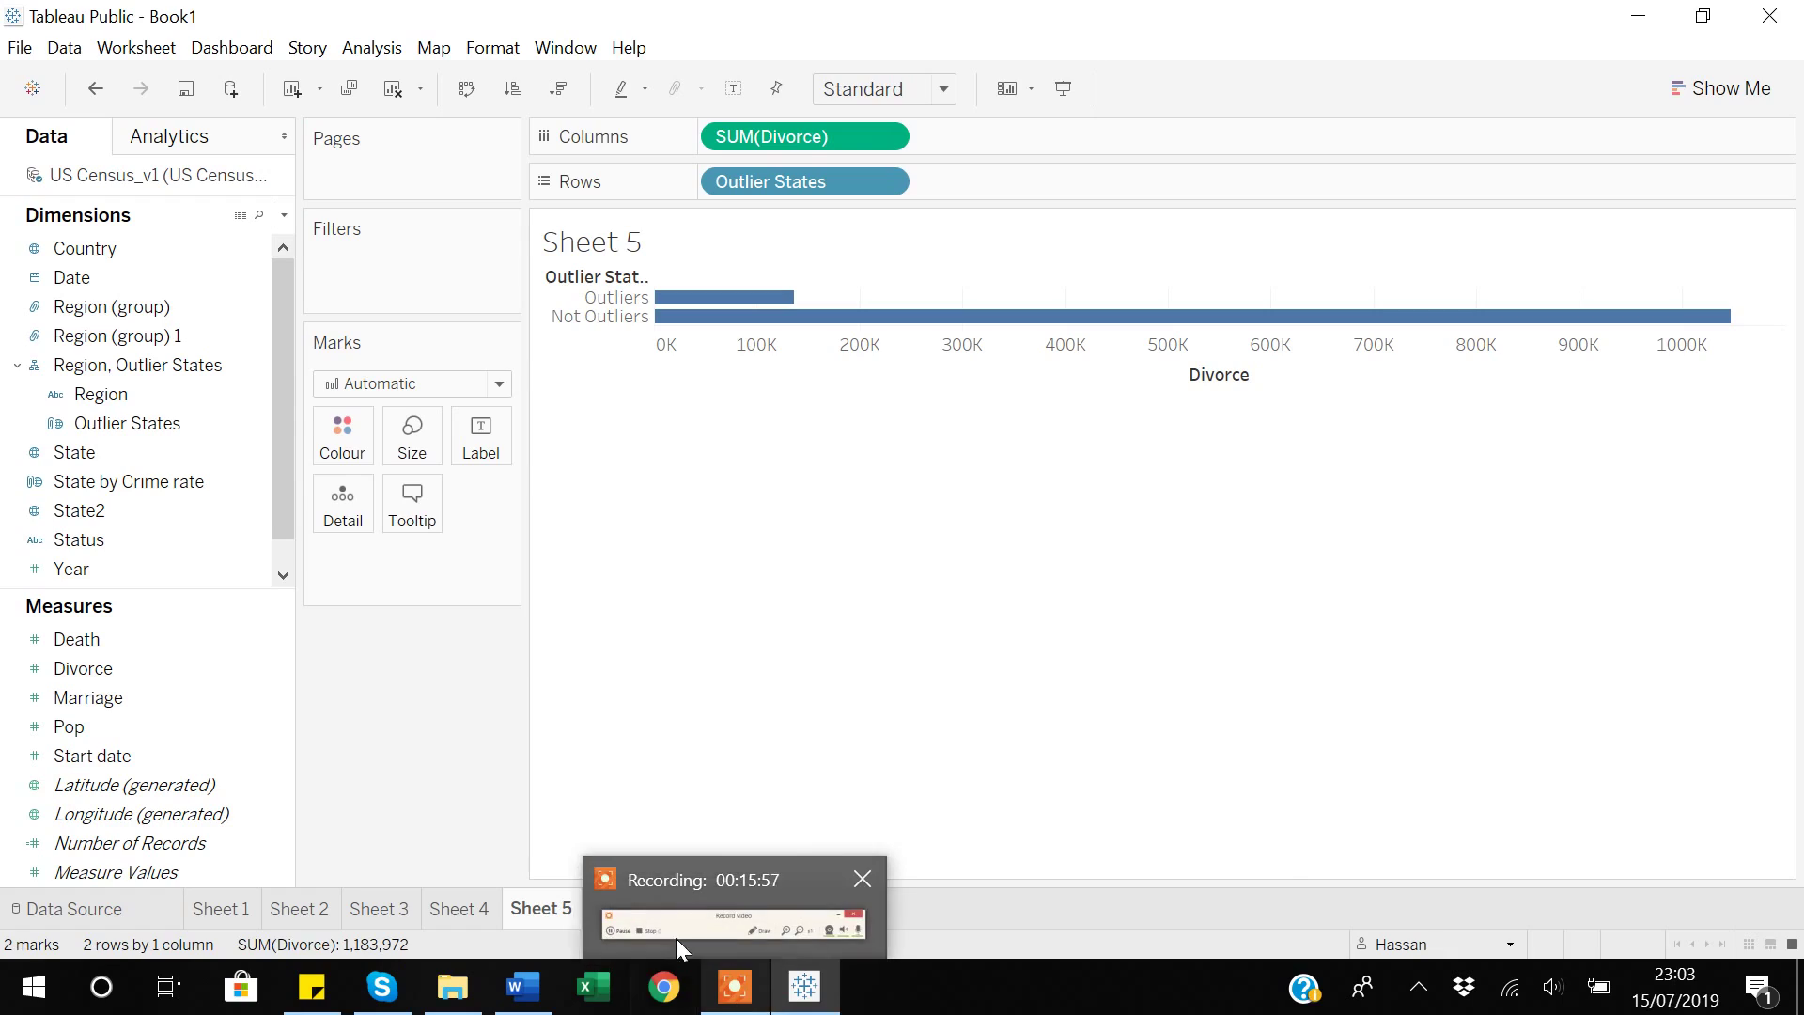